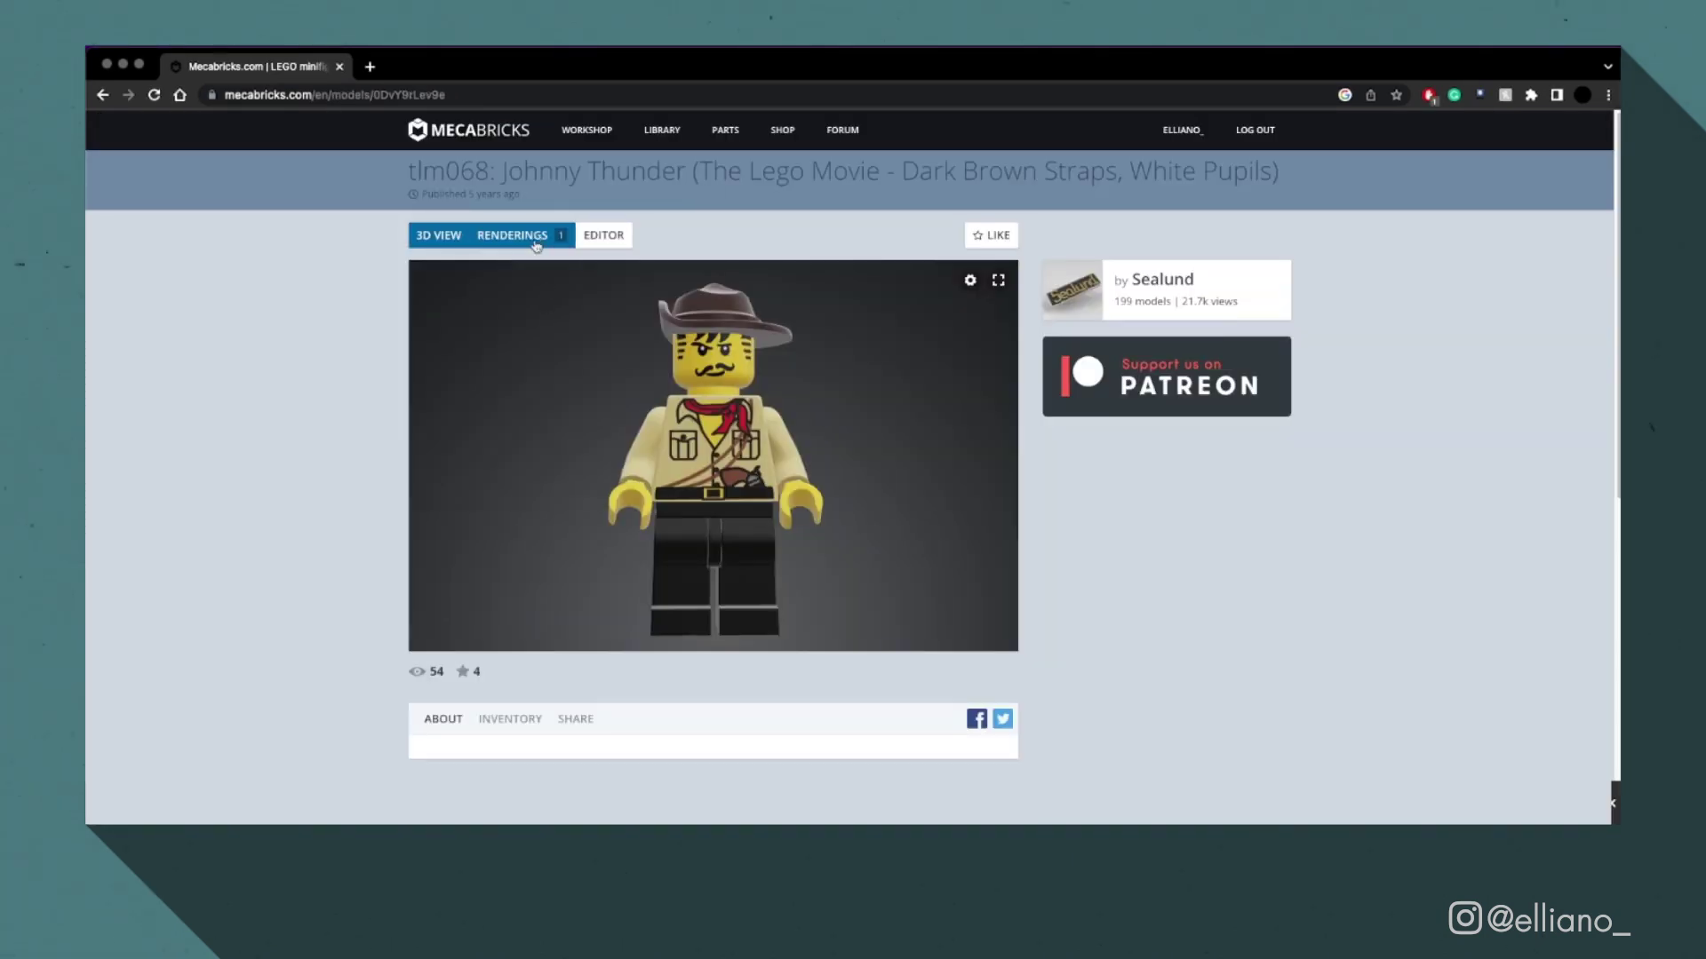
Step: Open the Johnny Thunder model in the workshop editor and export it in the Blender Add-on (.zmbx) format
left_click(603, 234)
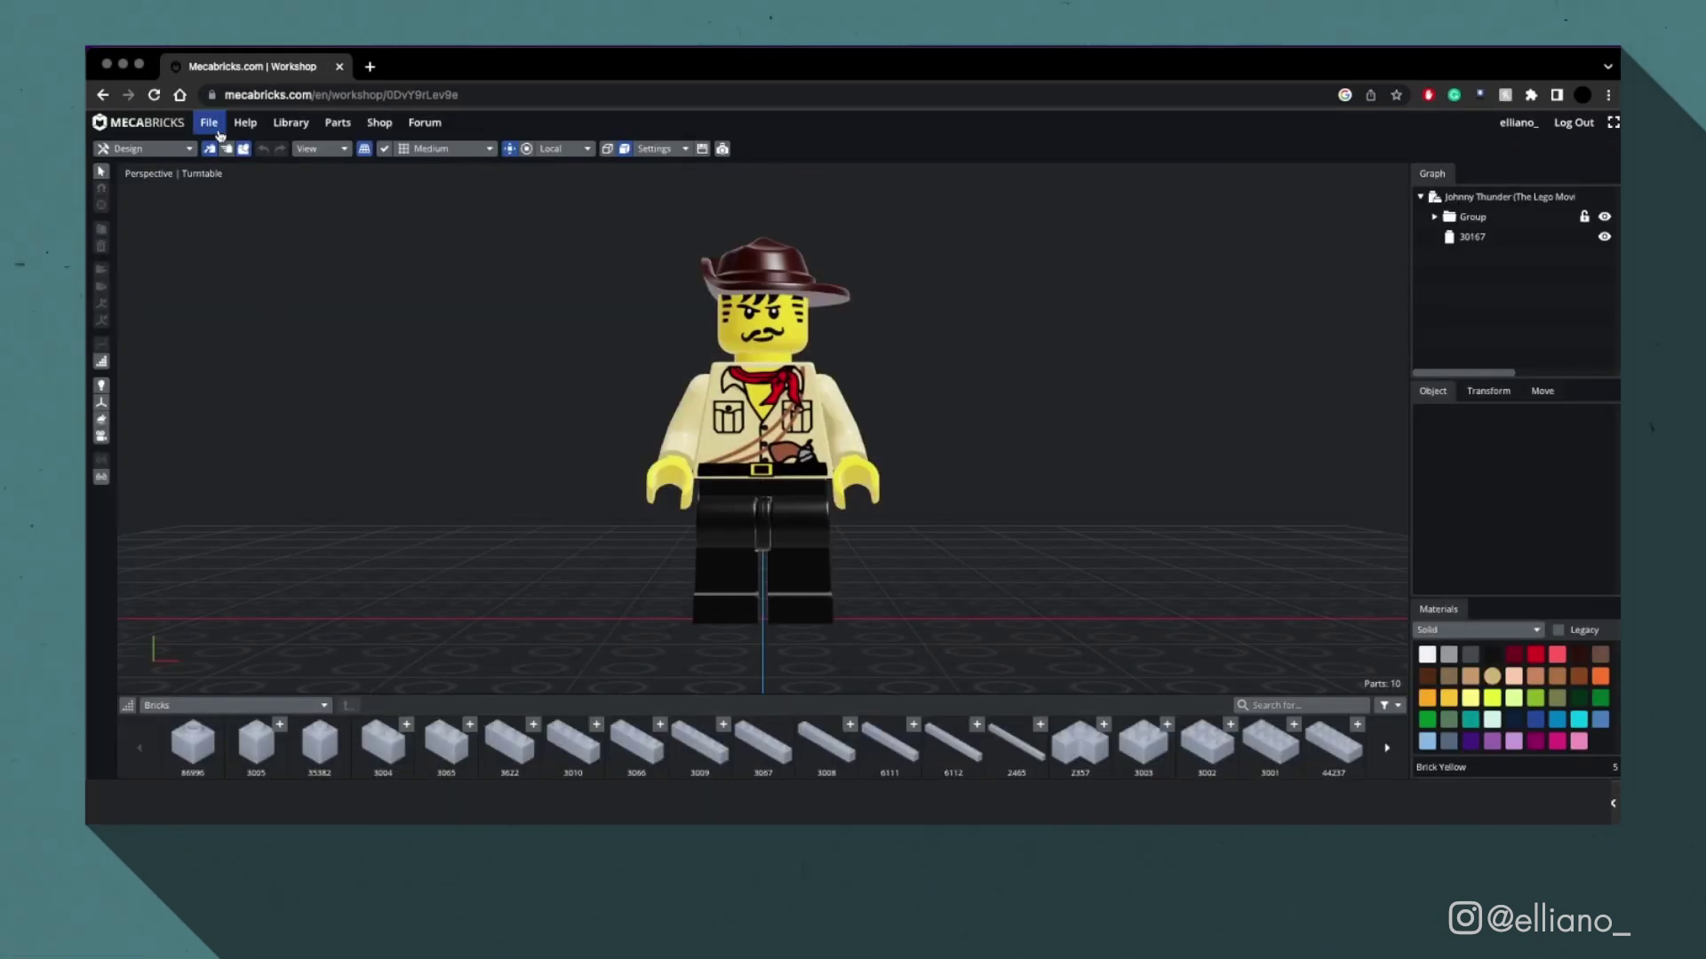
left_click(218, 131)
left_click(252, 222)
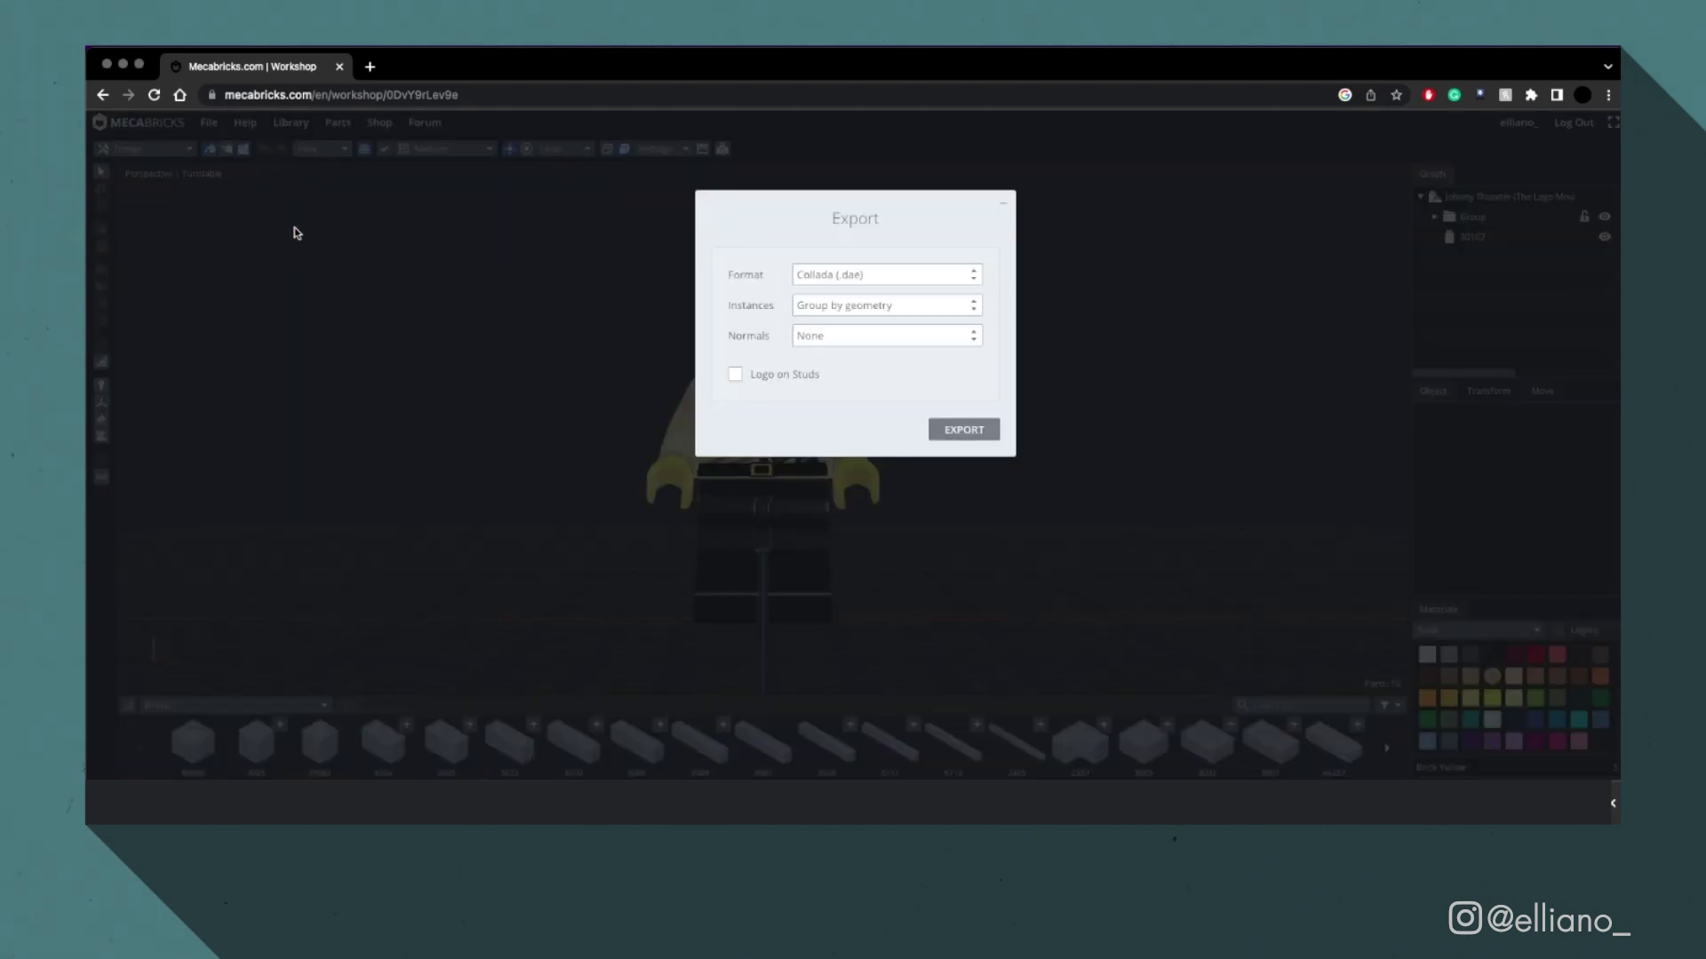
left_click(940, 277)
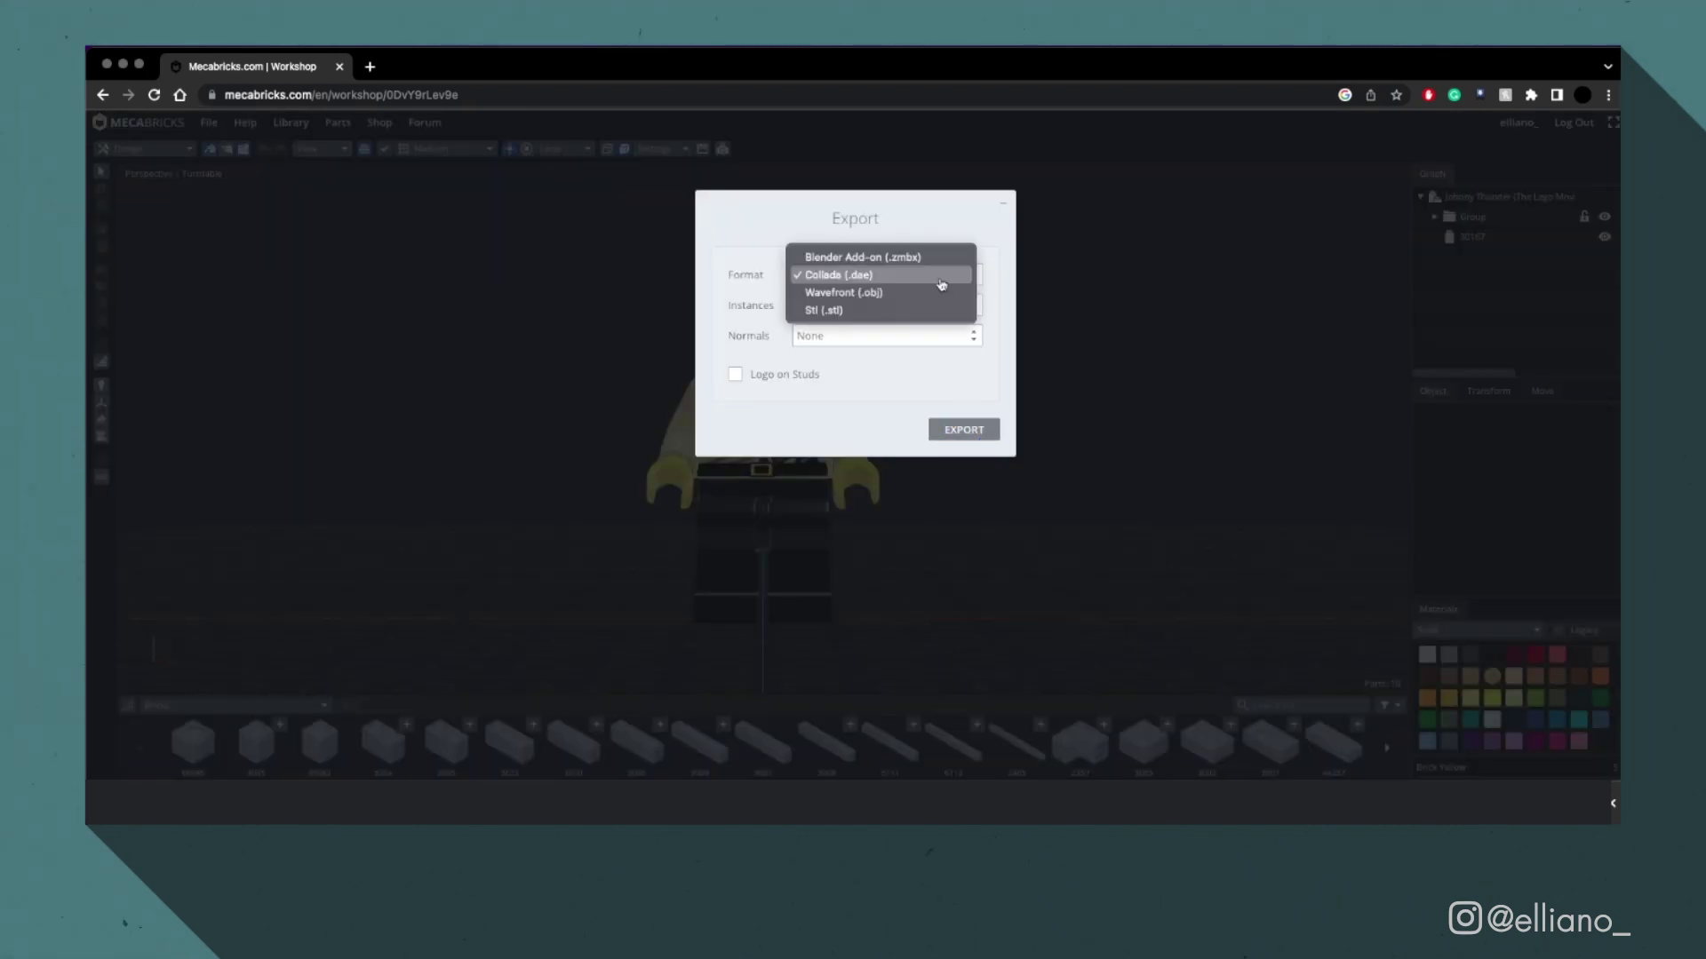
left_click(941, 256)
left_click(948, 338)
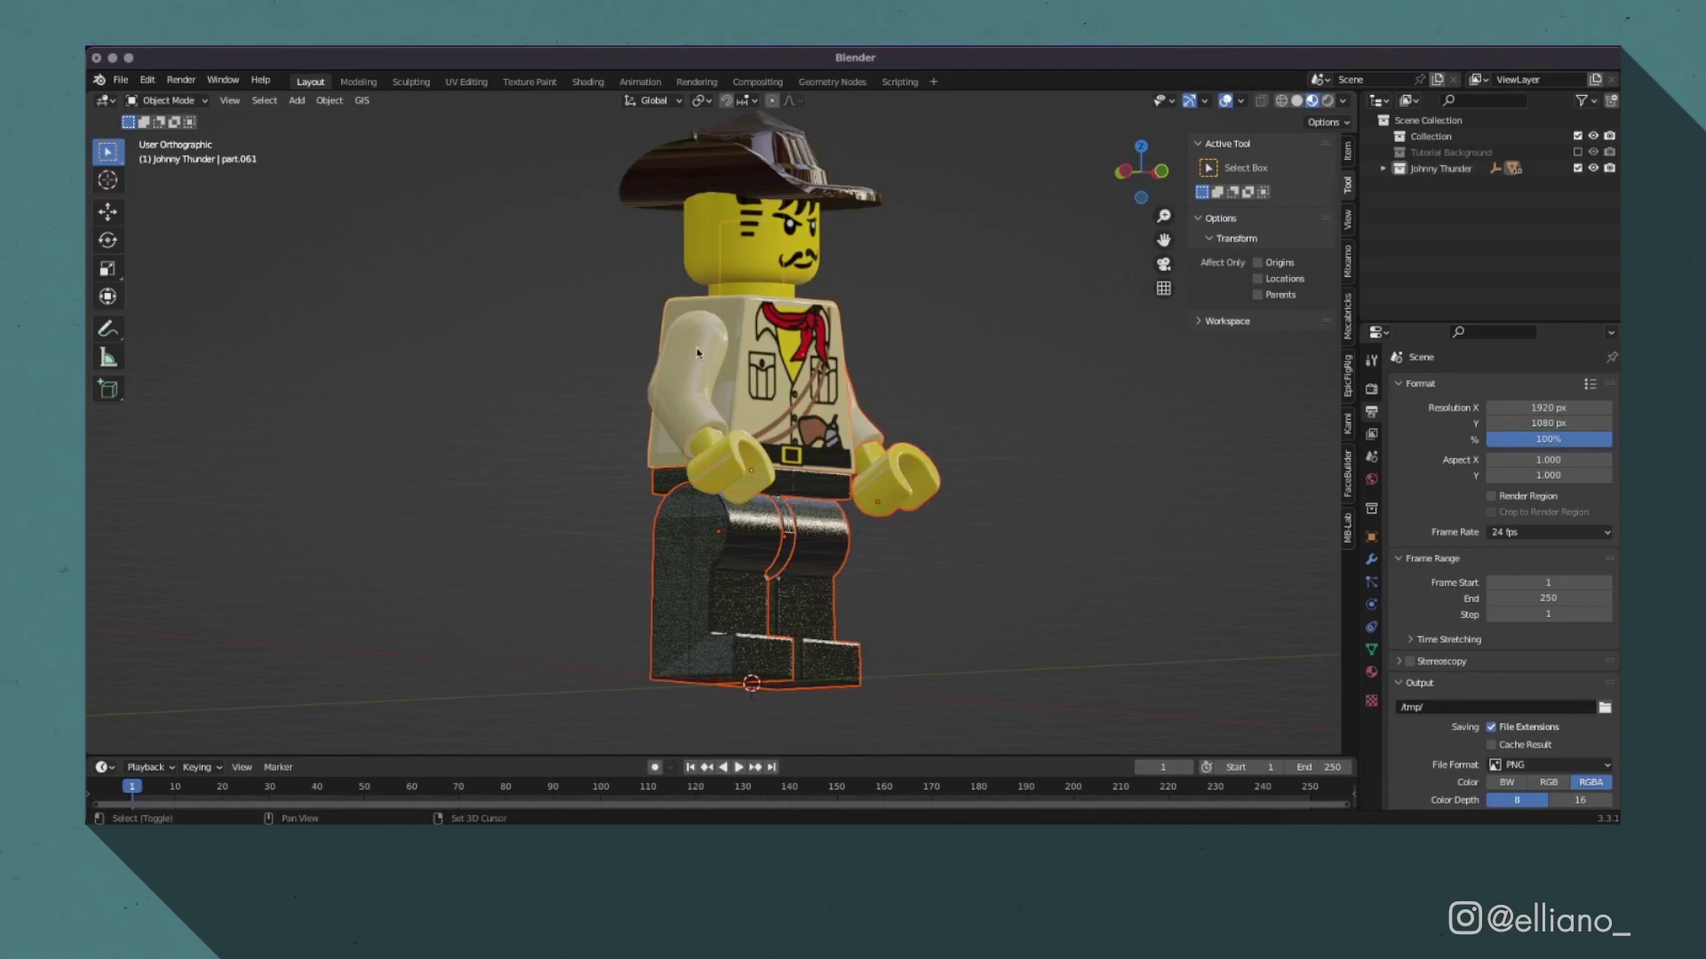
Step: Switch to Blender and rig the selected minifigure parts with the EpicFigRig add-on
middle_click_drag(1044, 429, 969, 431)
left_click(1347, 375)
left_click(1260, 216)
middle_click_drag(888, 709, 791, 702)
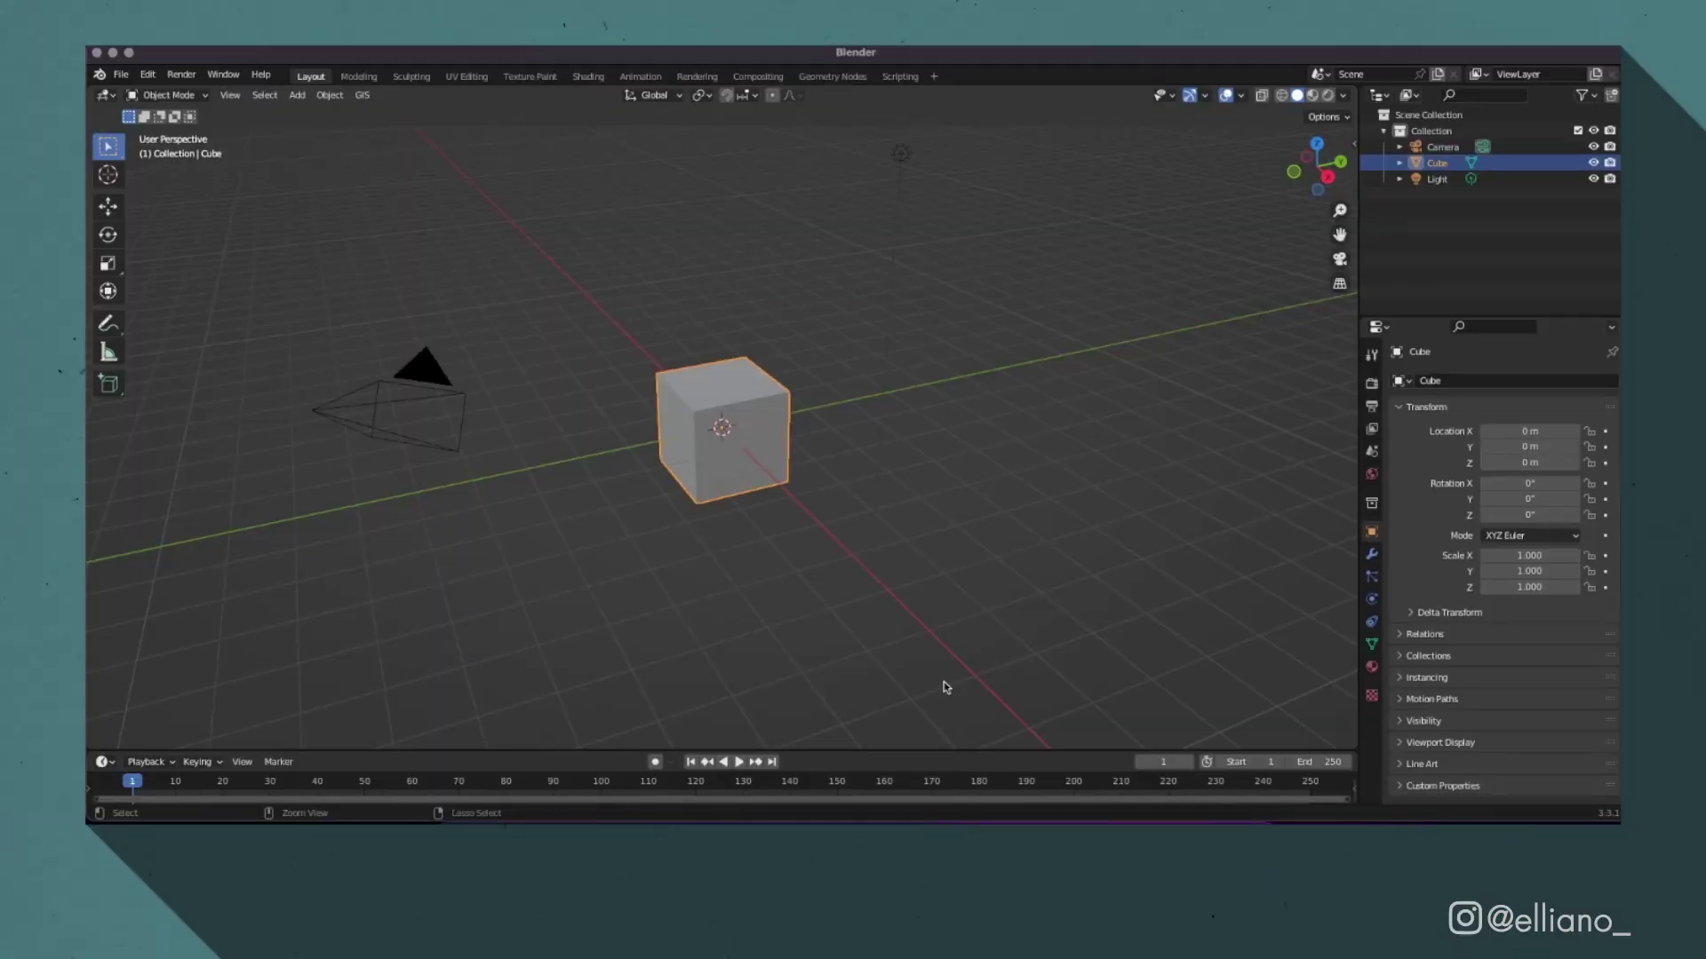
Step: Delete the default camera, cube and light from the new scene
right_click(943, 680)
key("alt+a")
key("a")
key("x")
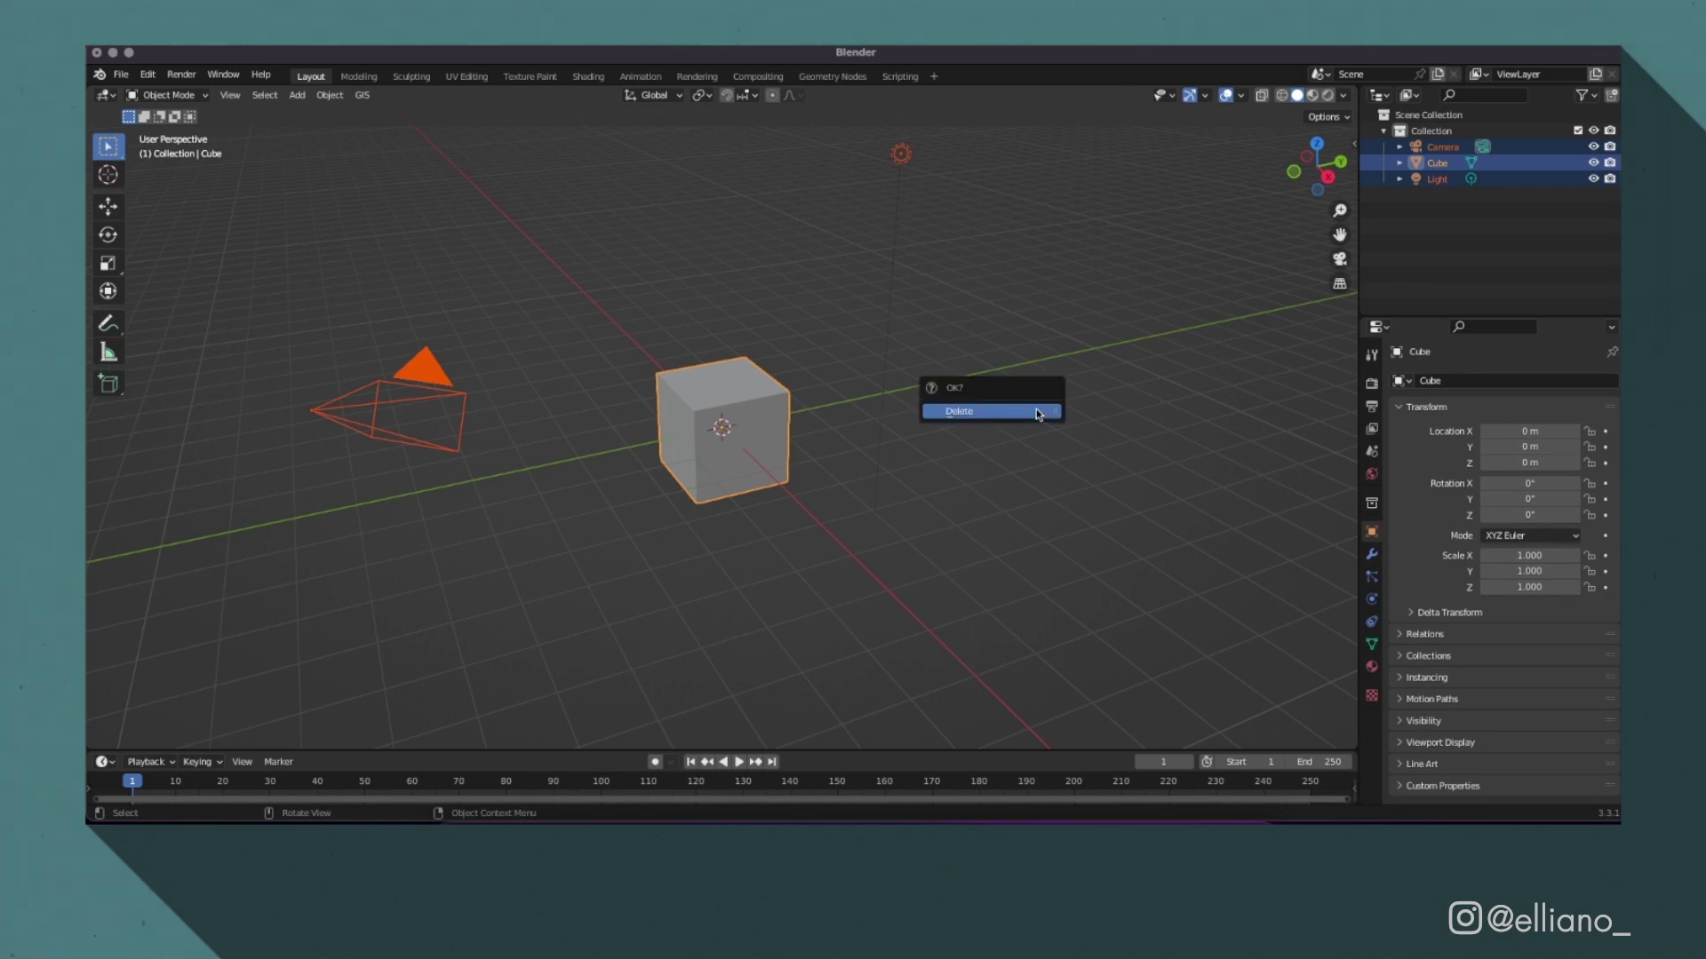
left_click(1036, 411)
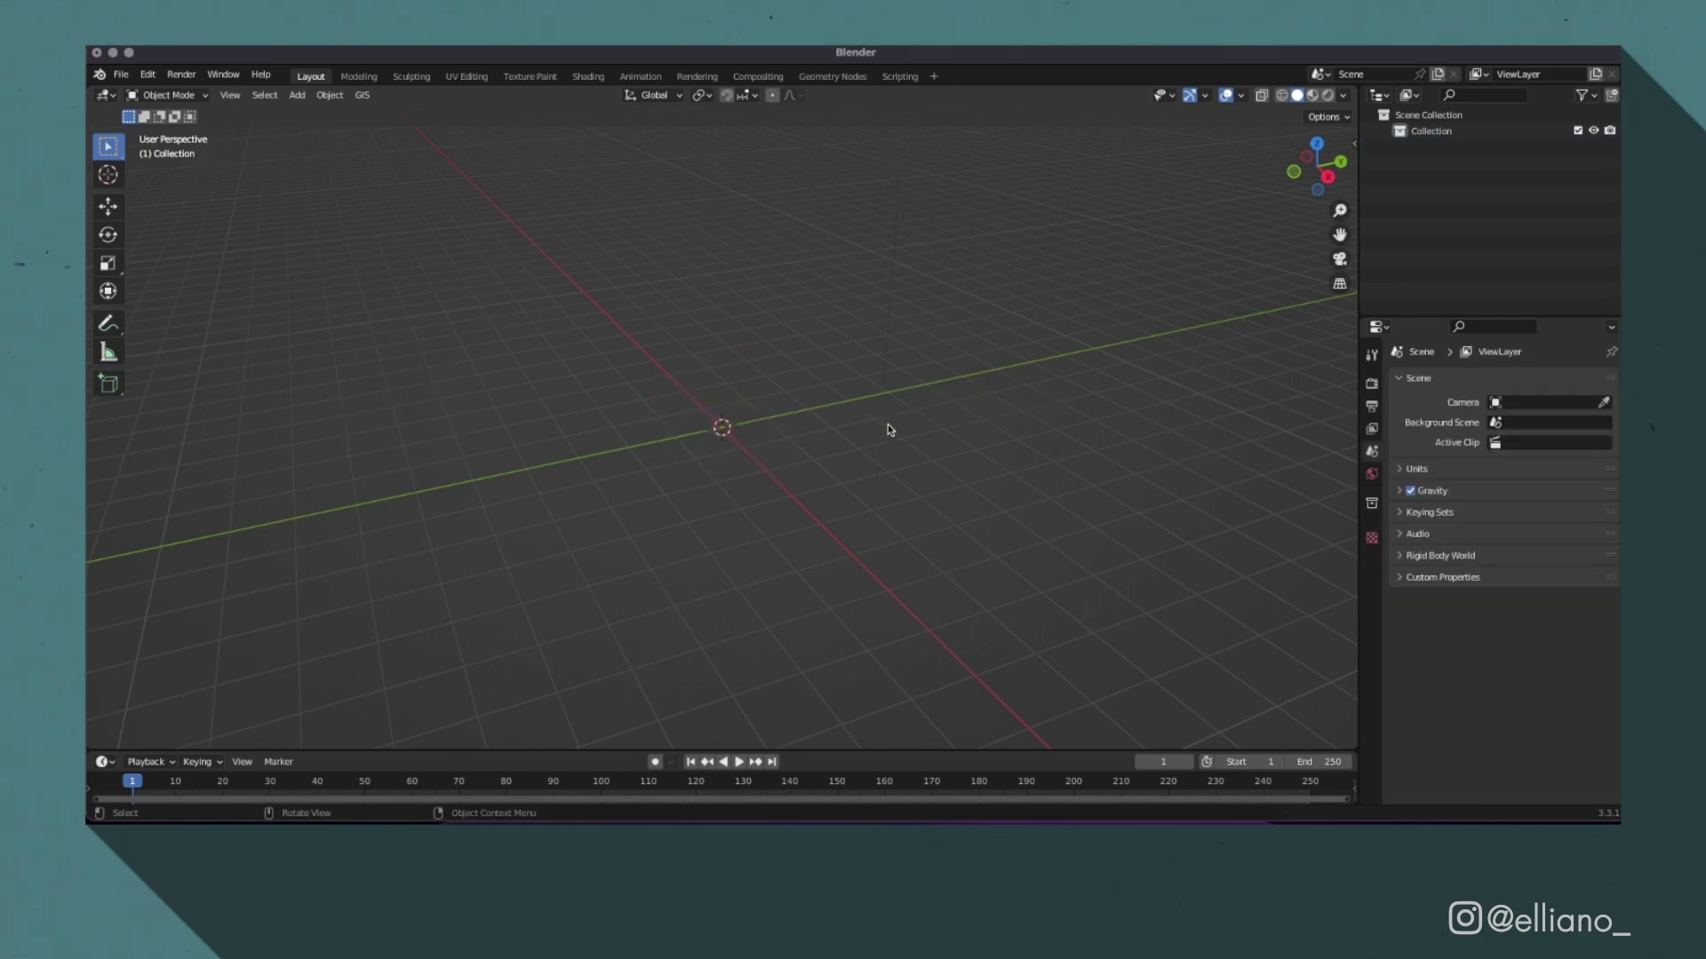
Step: Import the Mecabricks files Tutorial Background.zmbx and Johnny Thunder.zmbx into the empty scene
left_click(120, 76)
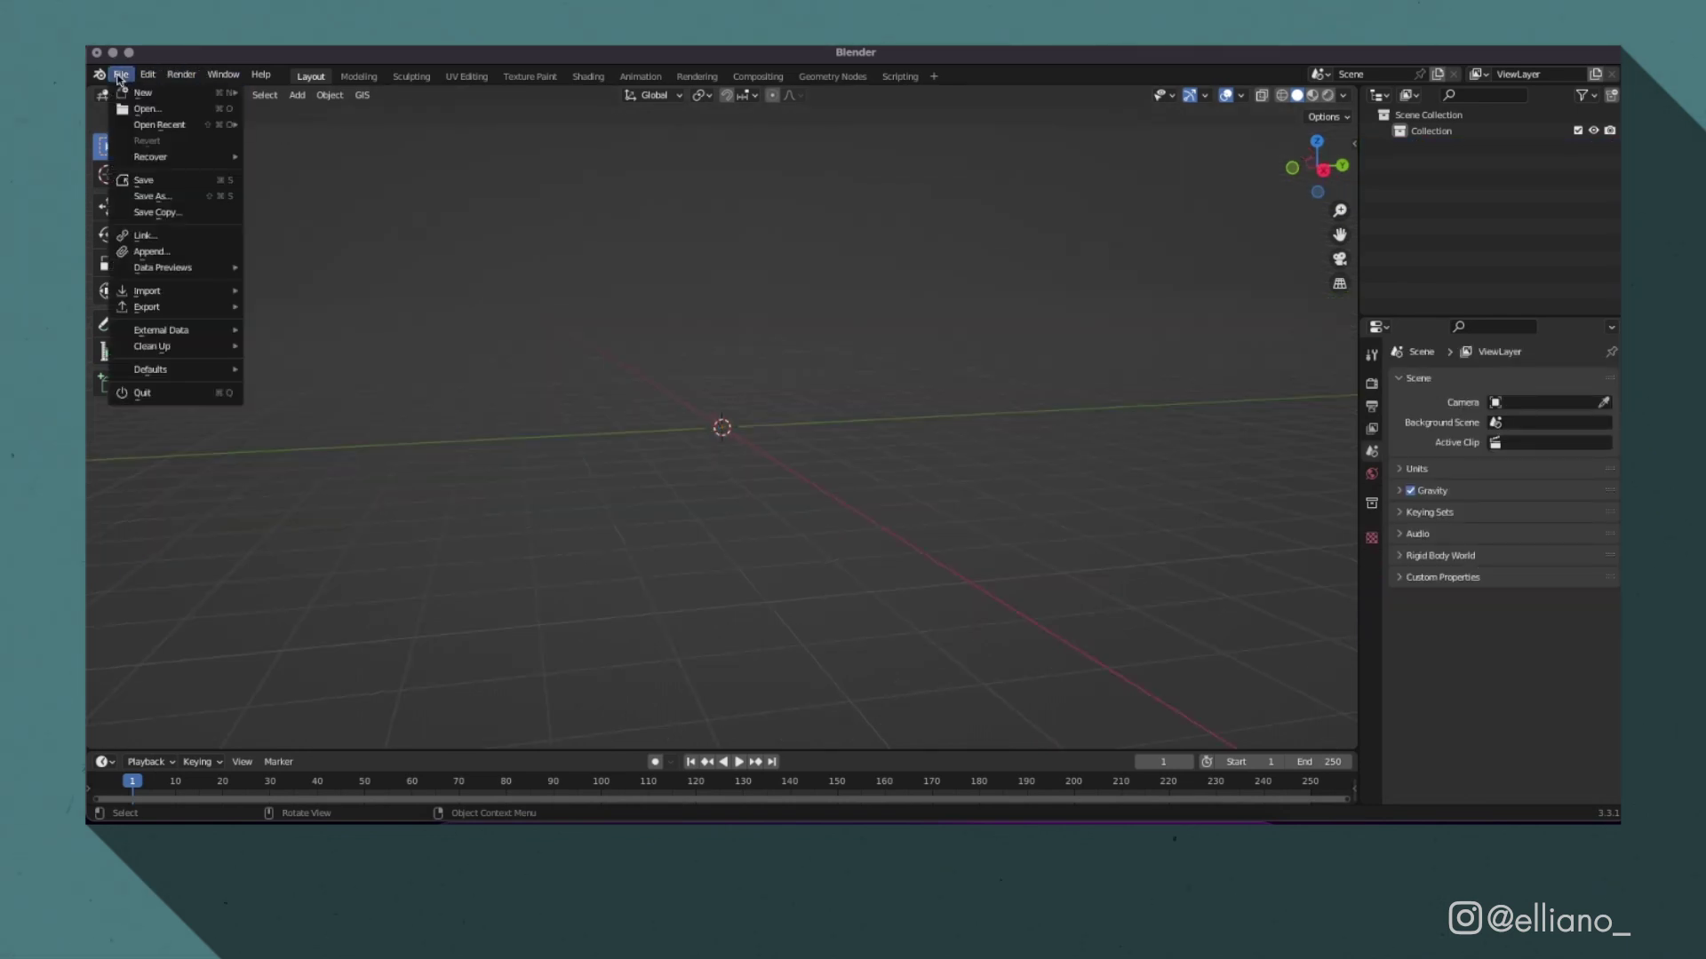
mouse_move(200, 291)
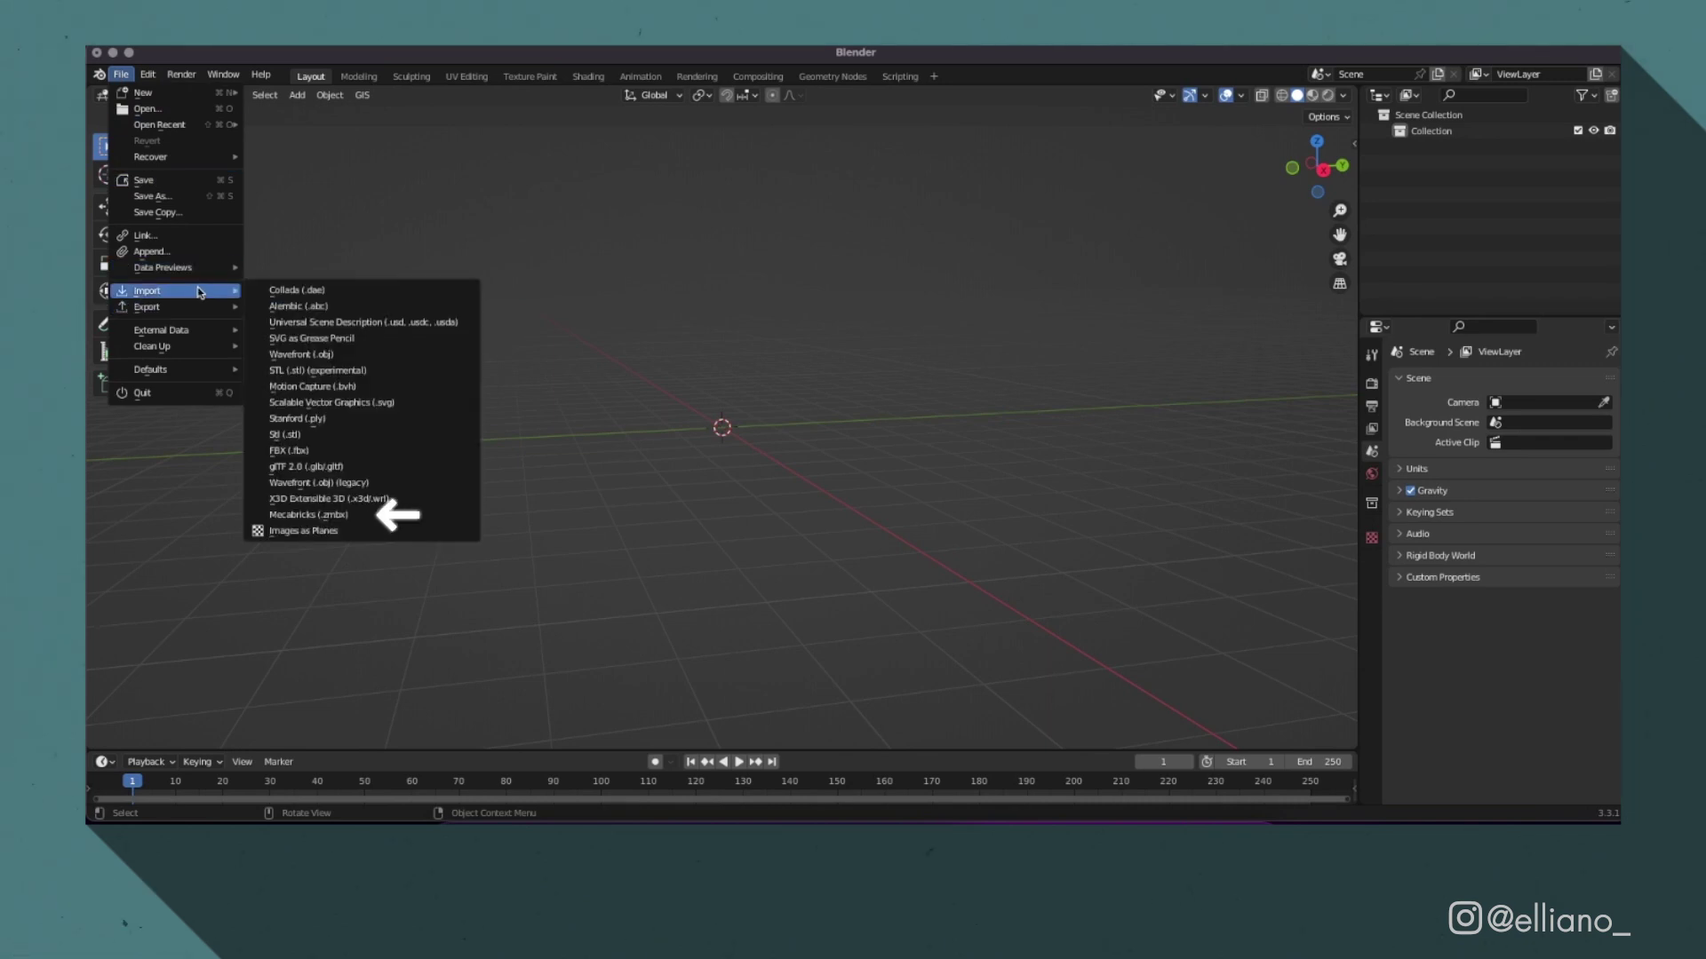
left_click(408, 516)
left_click(768, 282)
left_click(1252, 671)
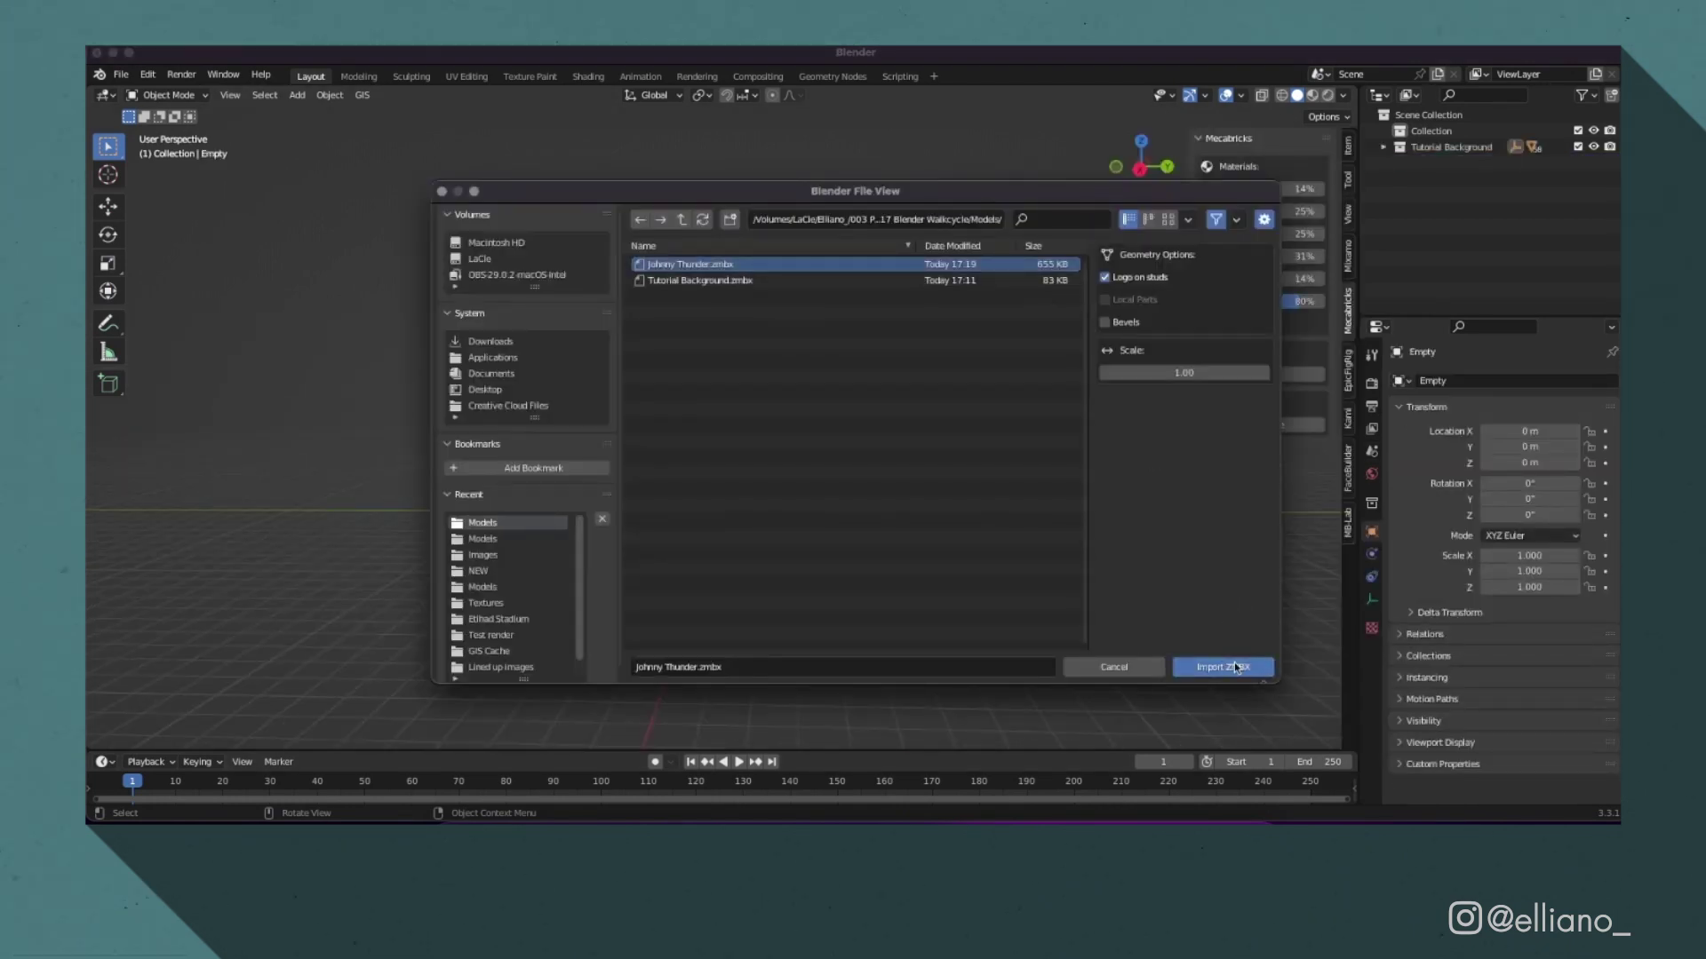
left_click(1234, 665)
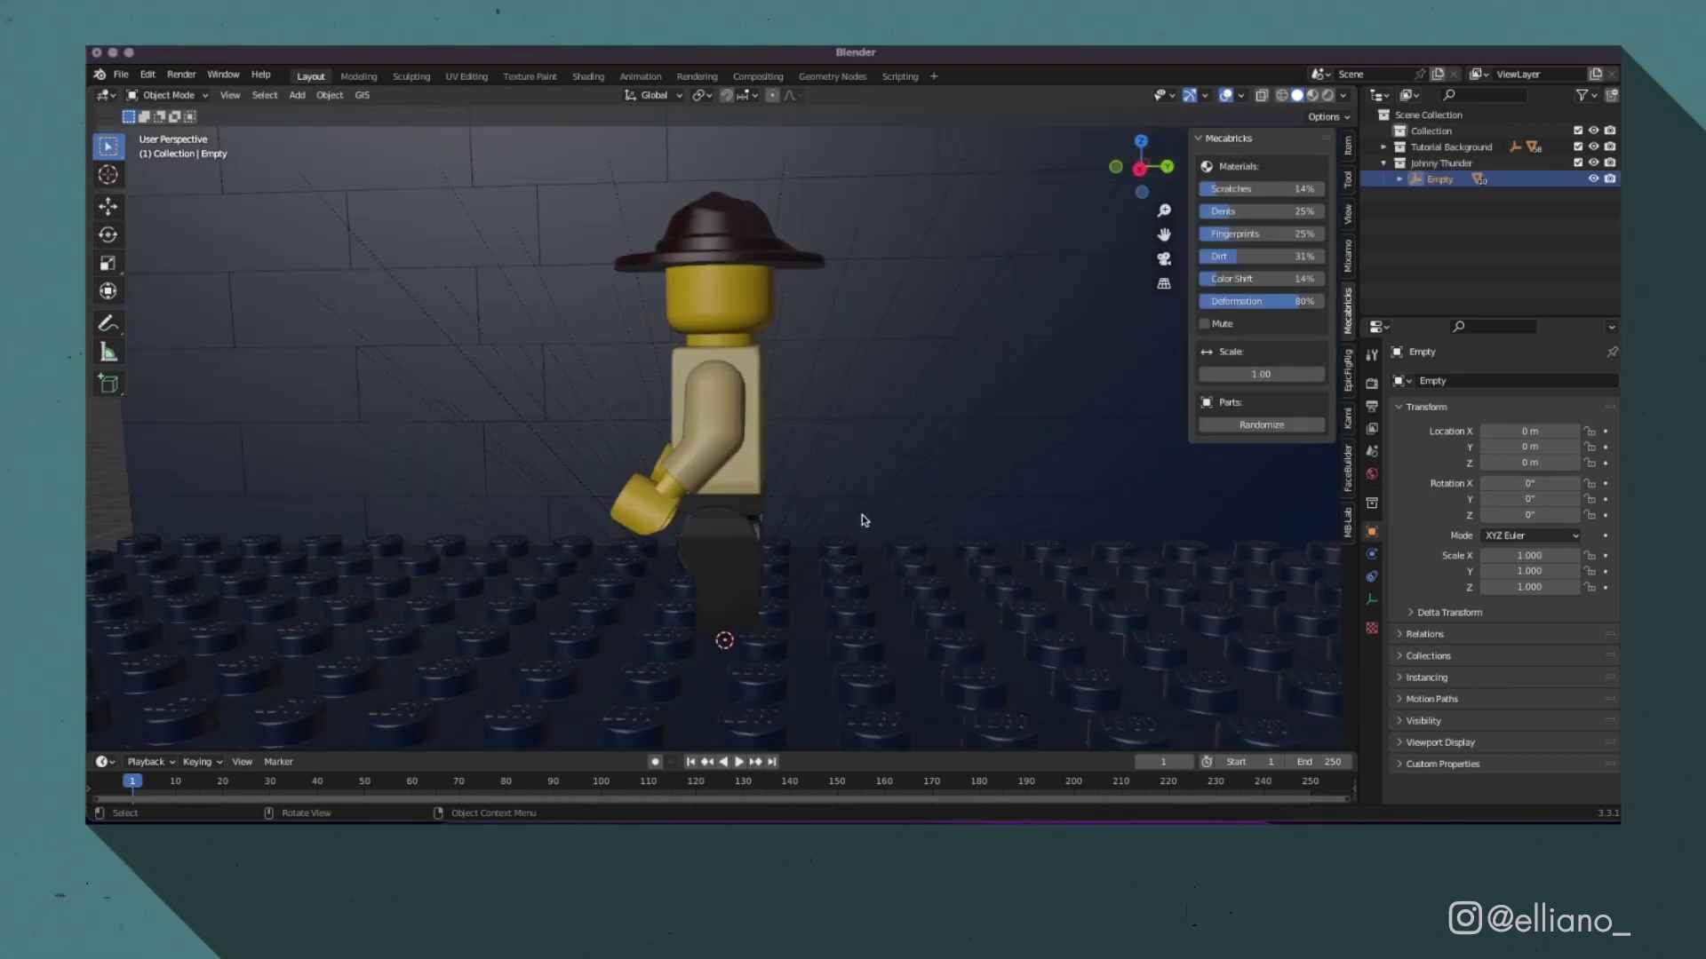
Step: Exclude the Tutorial Background collection from the view layer so only the minifigure is displayed
mouse_move(850, 497)
middle_mouse_down()
mouse_move(1008, 502)
mouse_move(622, 489)
mouse_move(958, 497)
mouse_move(856, 498)
middle_mouse_up()
scroll(1005, 494, "down", 5)
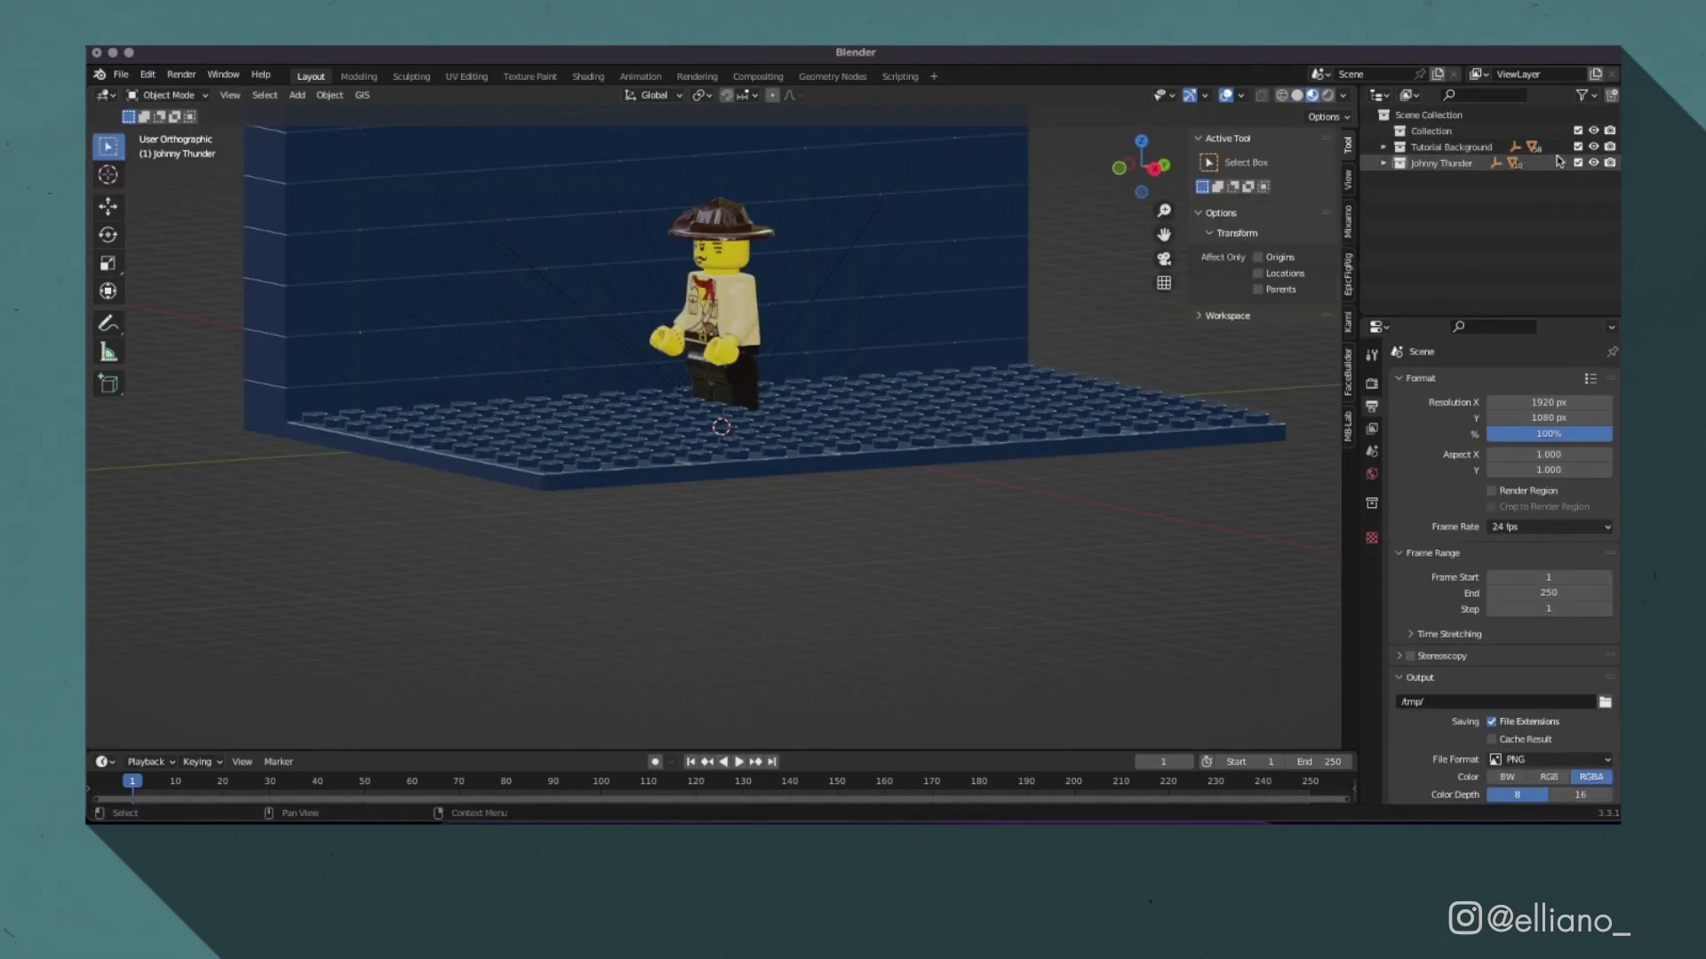
left_click(1578, 146)
middle_click_drag(708, 397, 819, 397)
scroll(822, 399, "up", 5)
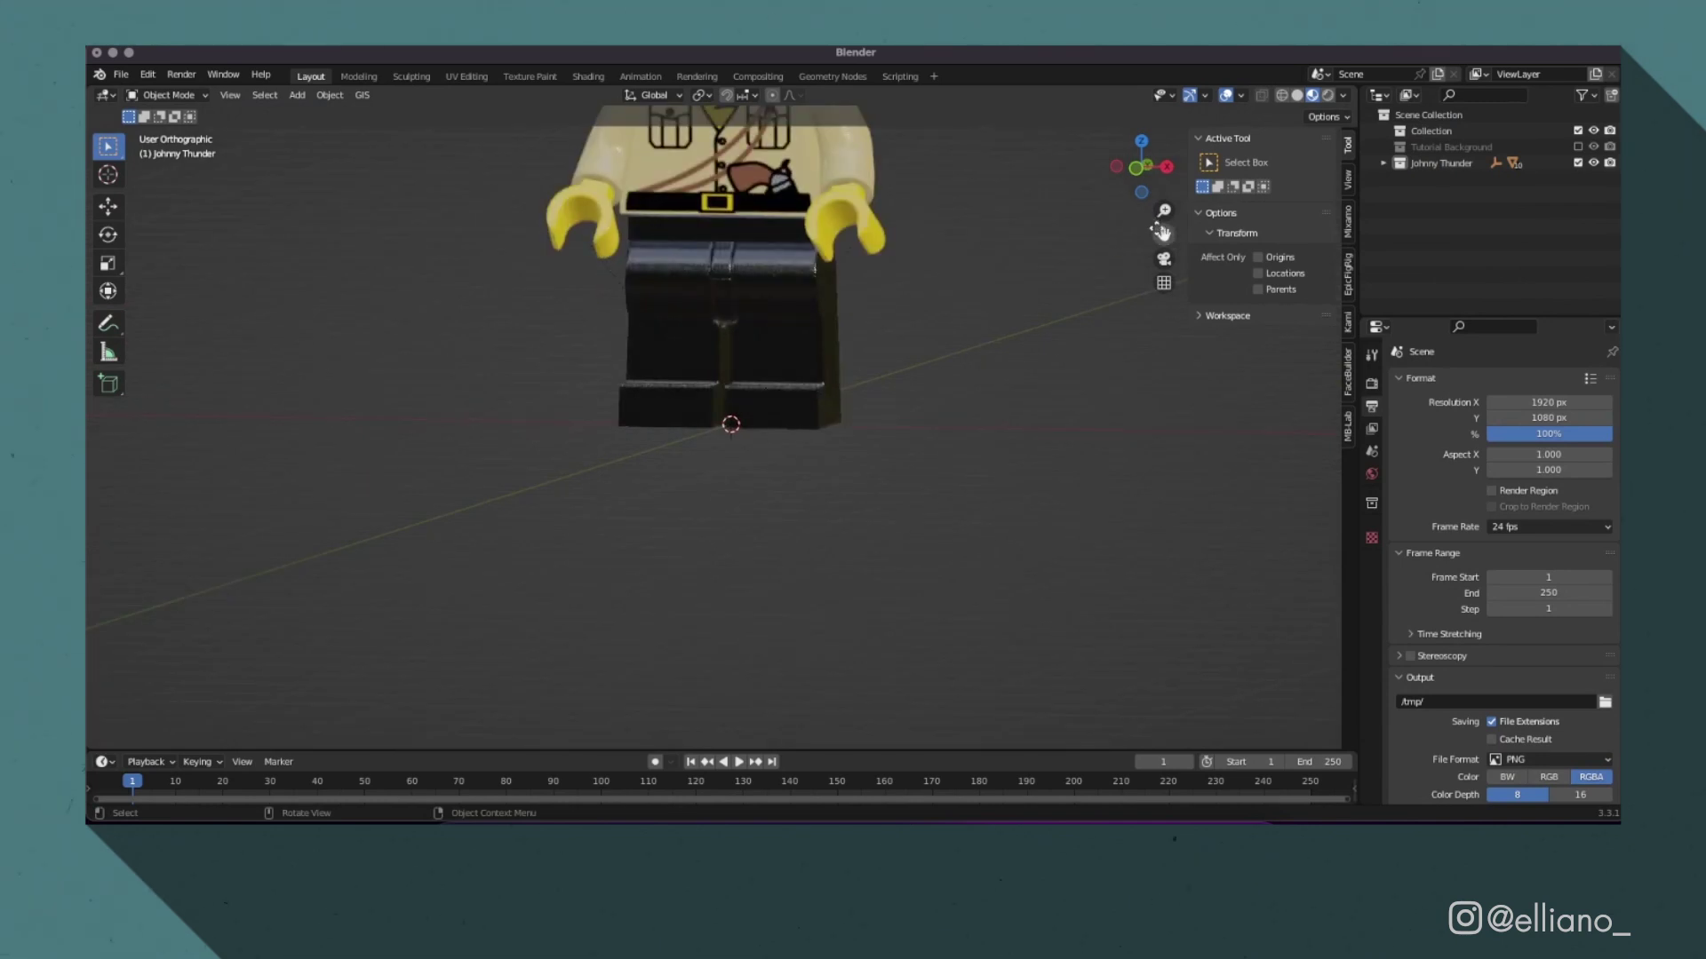
left_click_drag(1162, 233, 1166, 484)
Step: Select all of Johnny Thunder's parts, from the legs up to the hat, and rig them with EpicFigRig's Rig Selected Minifigure
middle_click_drag(637, 525, 744, 531)
left_click(744, 531)
left_click(789, 532, "shift")
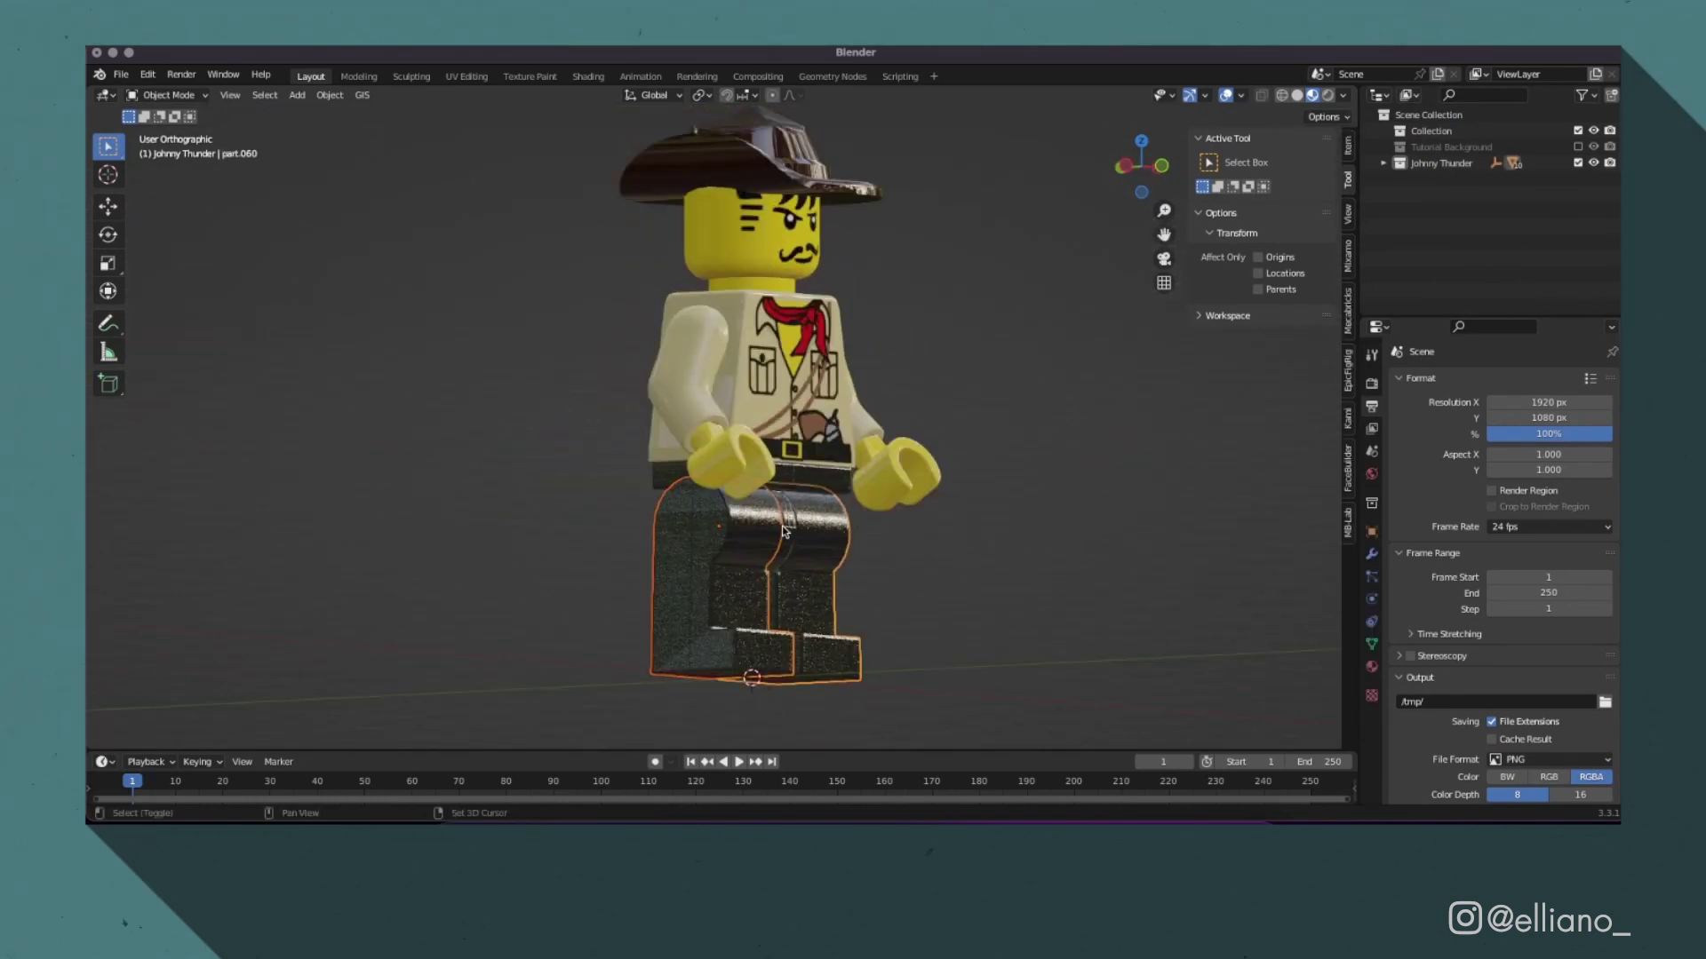
left_click(804, 475, "shift")
left_click(893, 479, "shift")
left_click(866, 405, "shift")
left_click(800, 360, "shift")
left_click(693, 364, "shift")
left_click(755, 240, "shift")
left_click(764, 160, "shift")
middle_click_drag(1040, 417, 968, 416)
left_click(1349, 382)
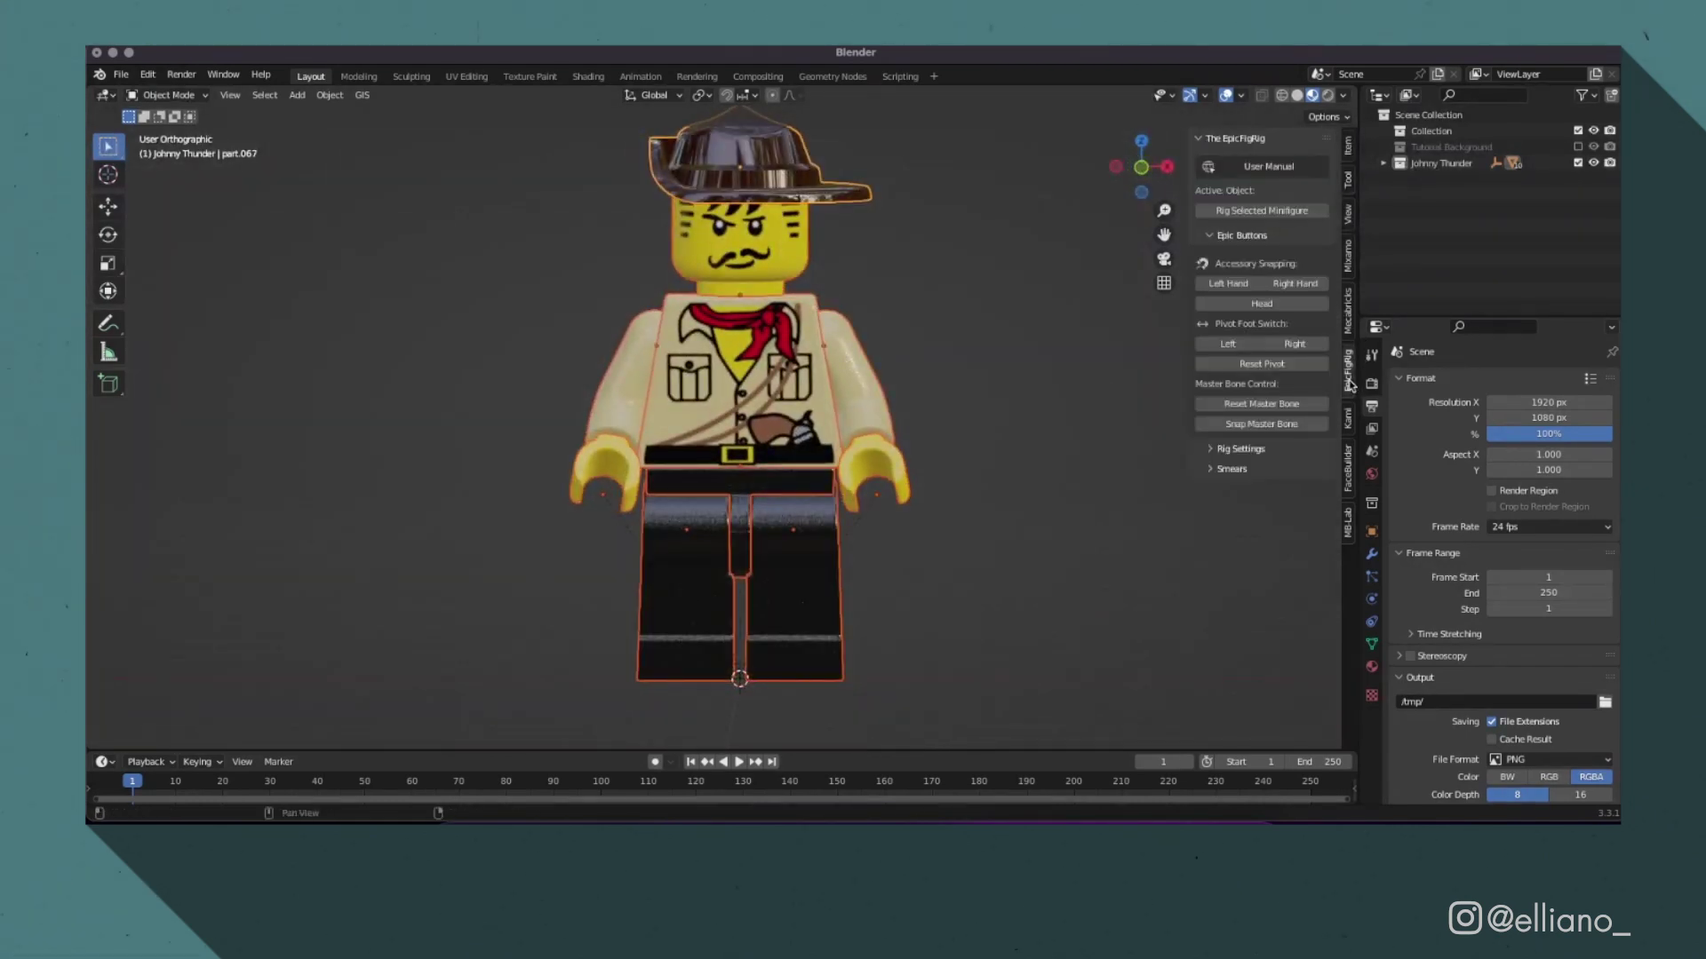
left_click(1271, 214)
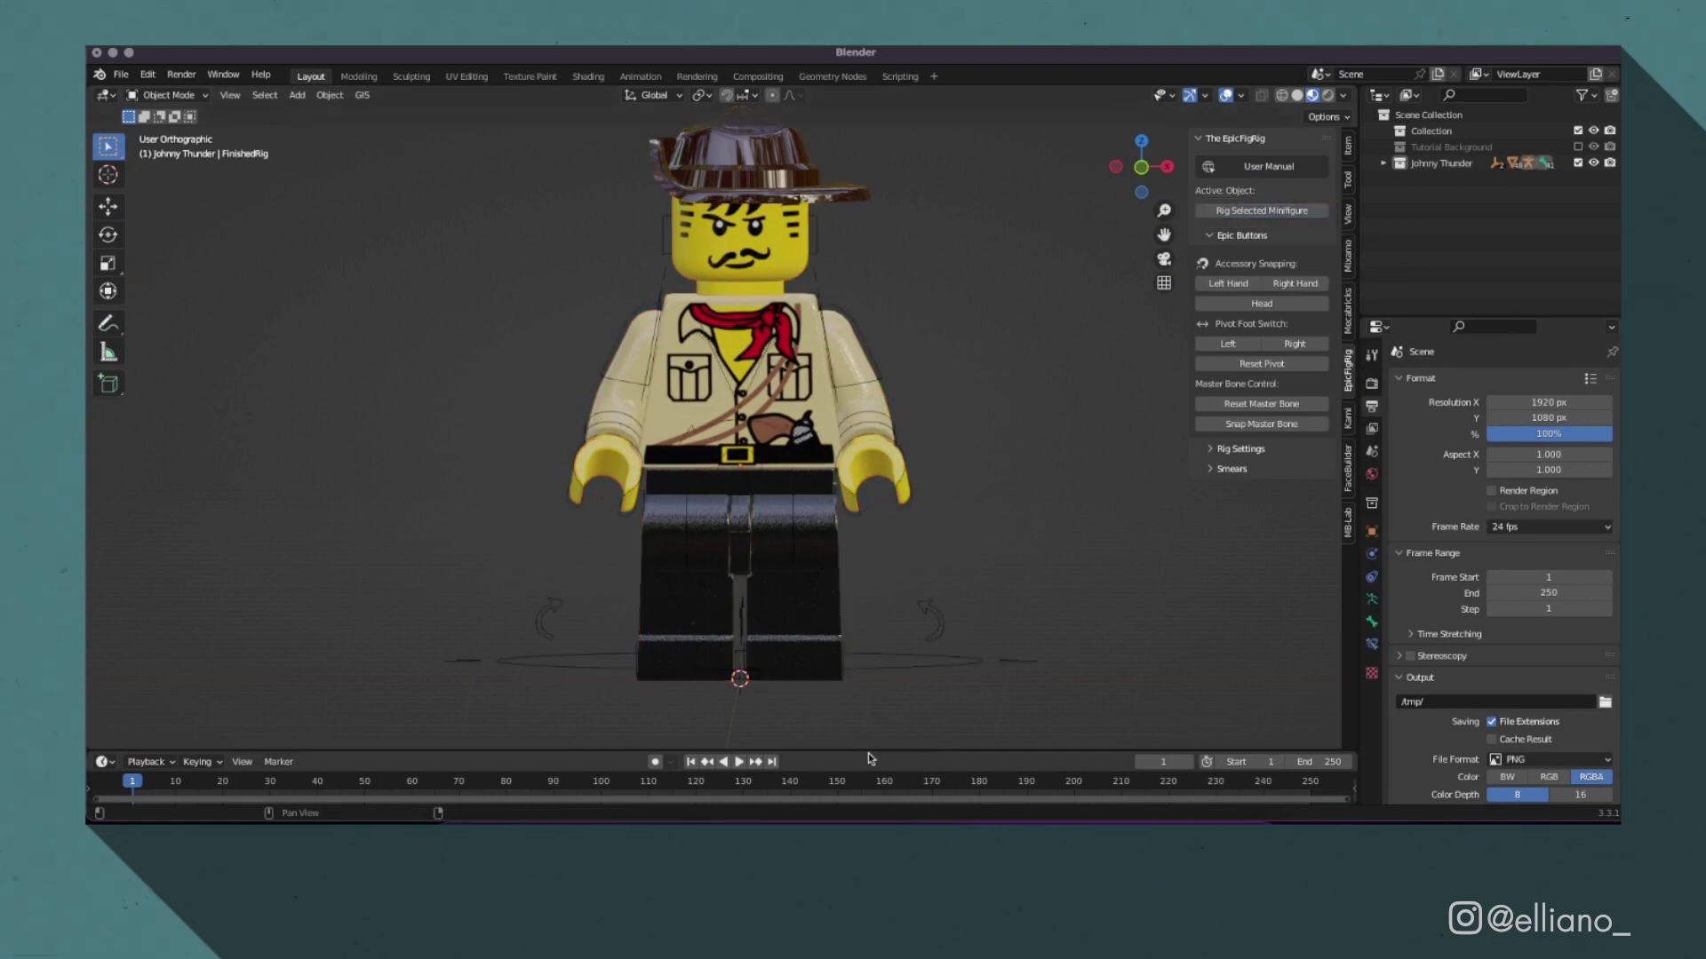
Step: Select the minifigure's FinishedRig armature and switch it to Pose Mode
middle_click_drag(975, 479, 911, 484)
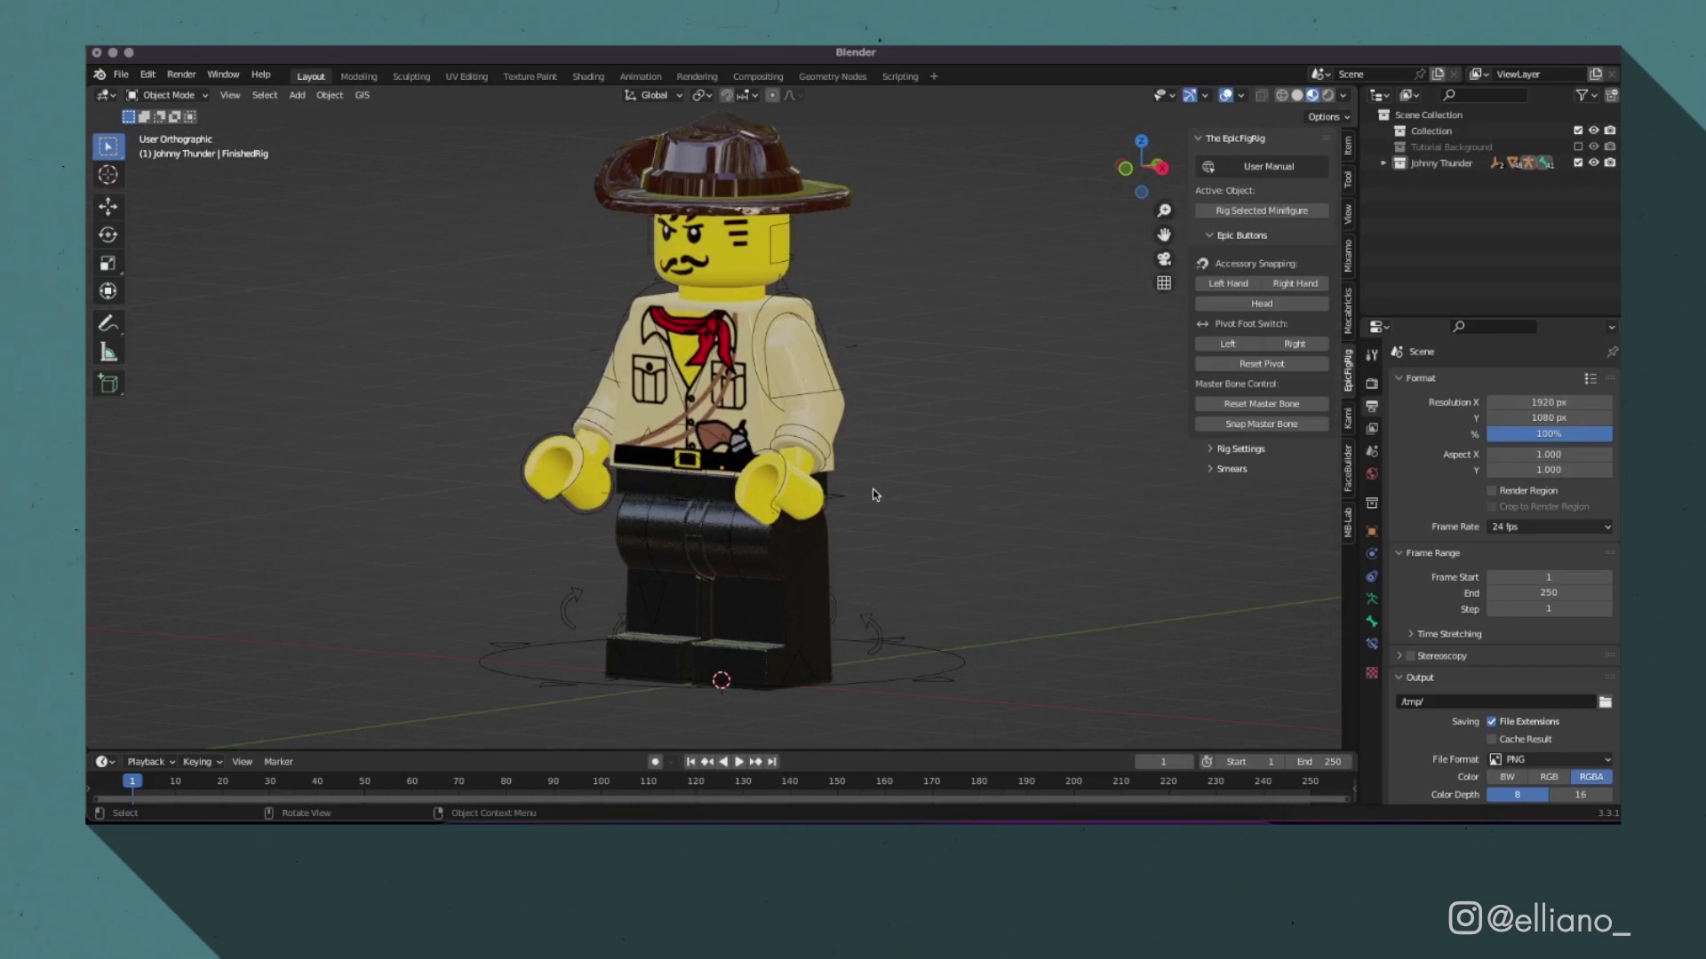
left_click(772, 250)
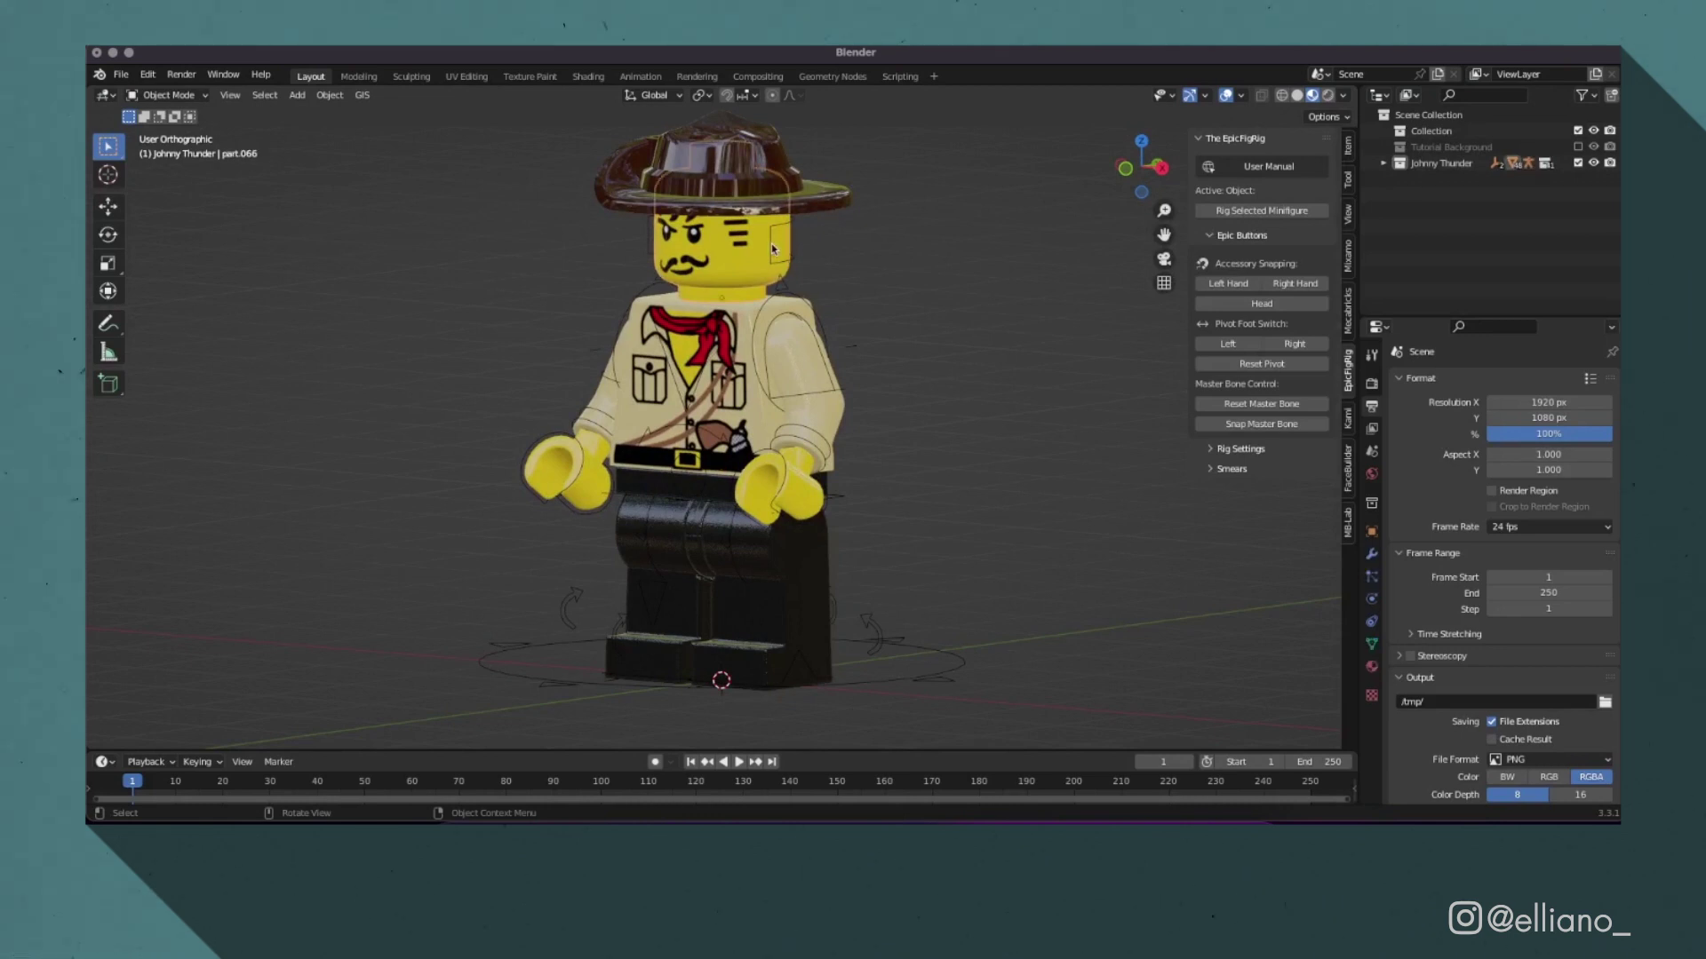
left_click(810, 326)
left_click(152, 103)
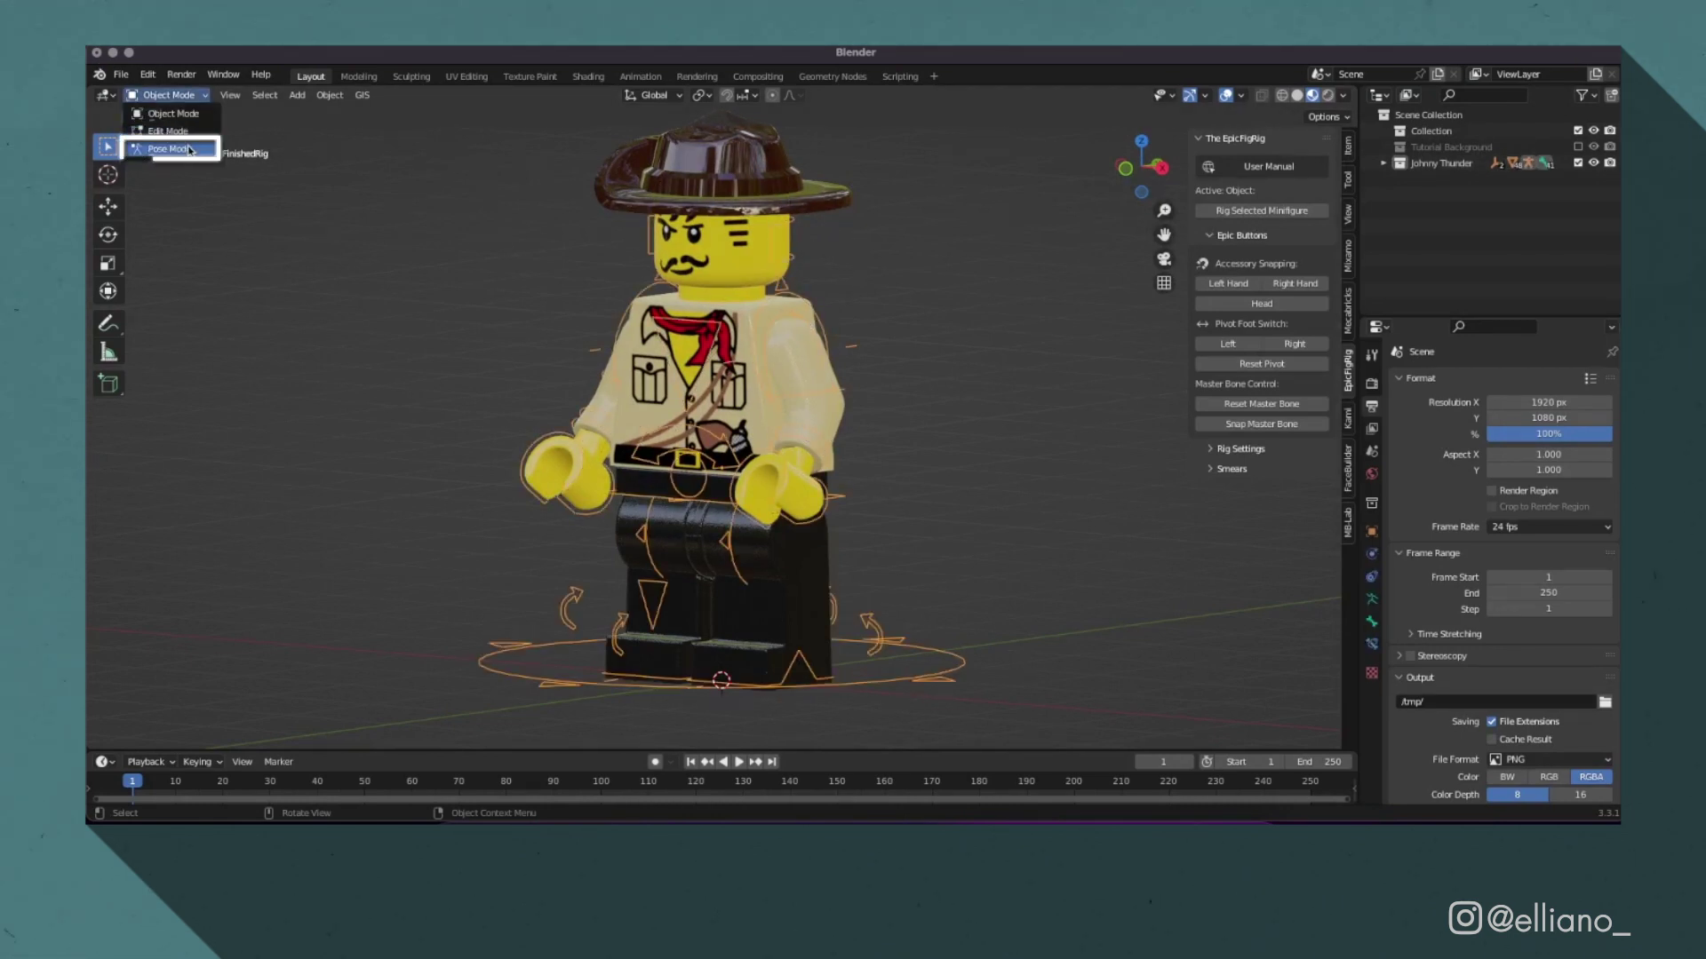
left_click(168, 145)
Step: Try out the rig by rotating the head bone about 27° and turning the right hand bone
key("r")
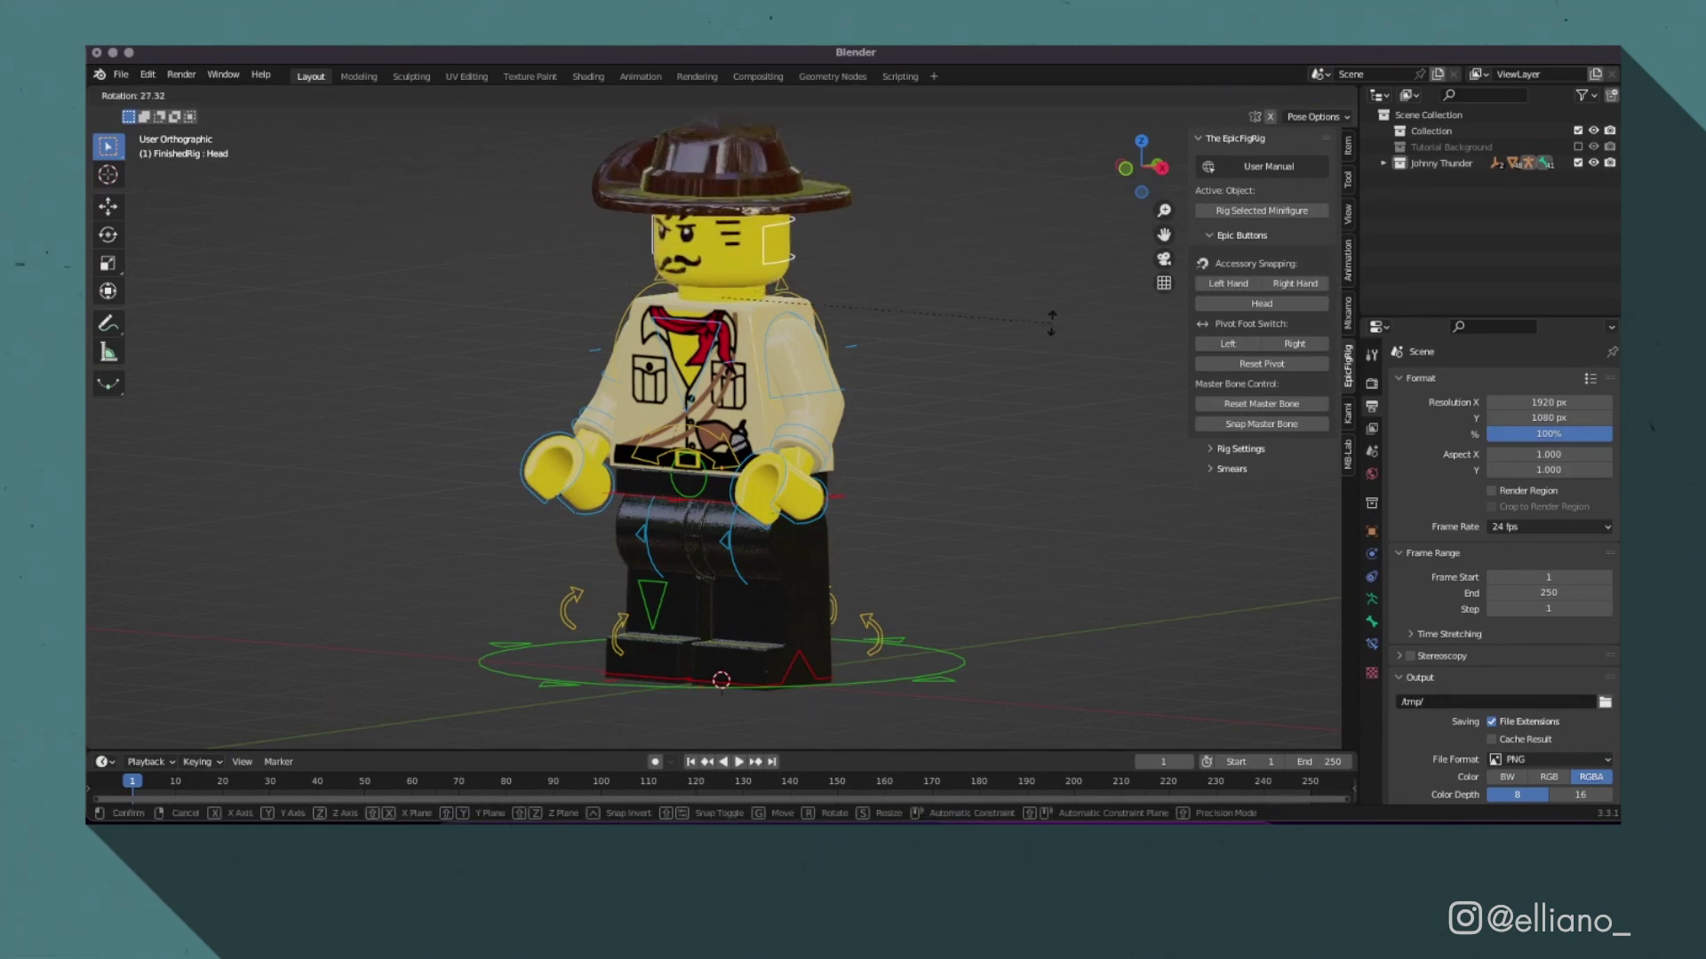
left_click(1051, 320)
middle_click_drag(680, 431, 762, 438)
left_click(628, 432)
left_click(618, 384)
key("r")
left_click(1110, 522)
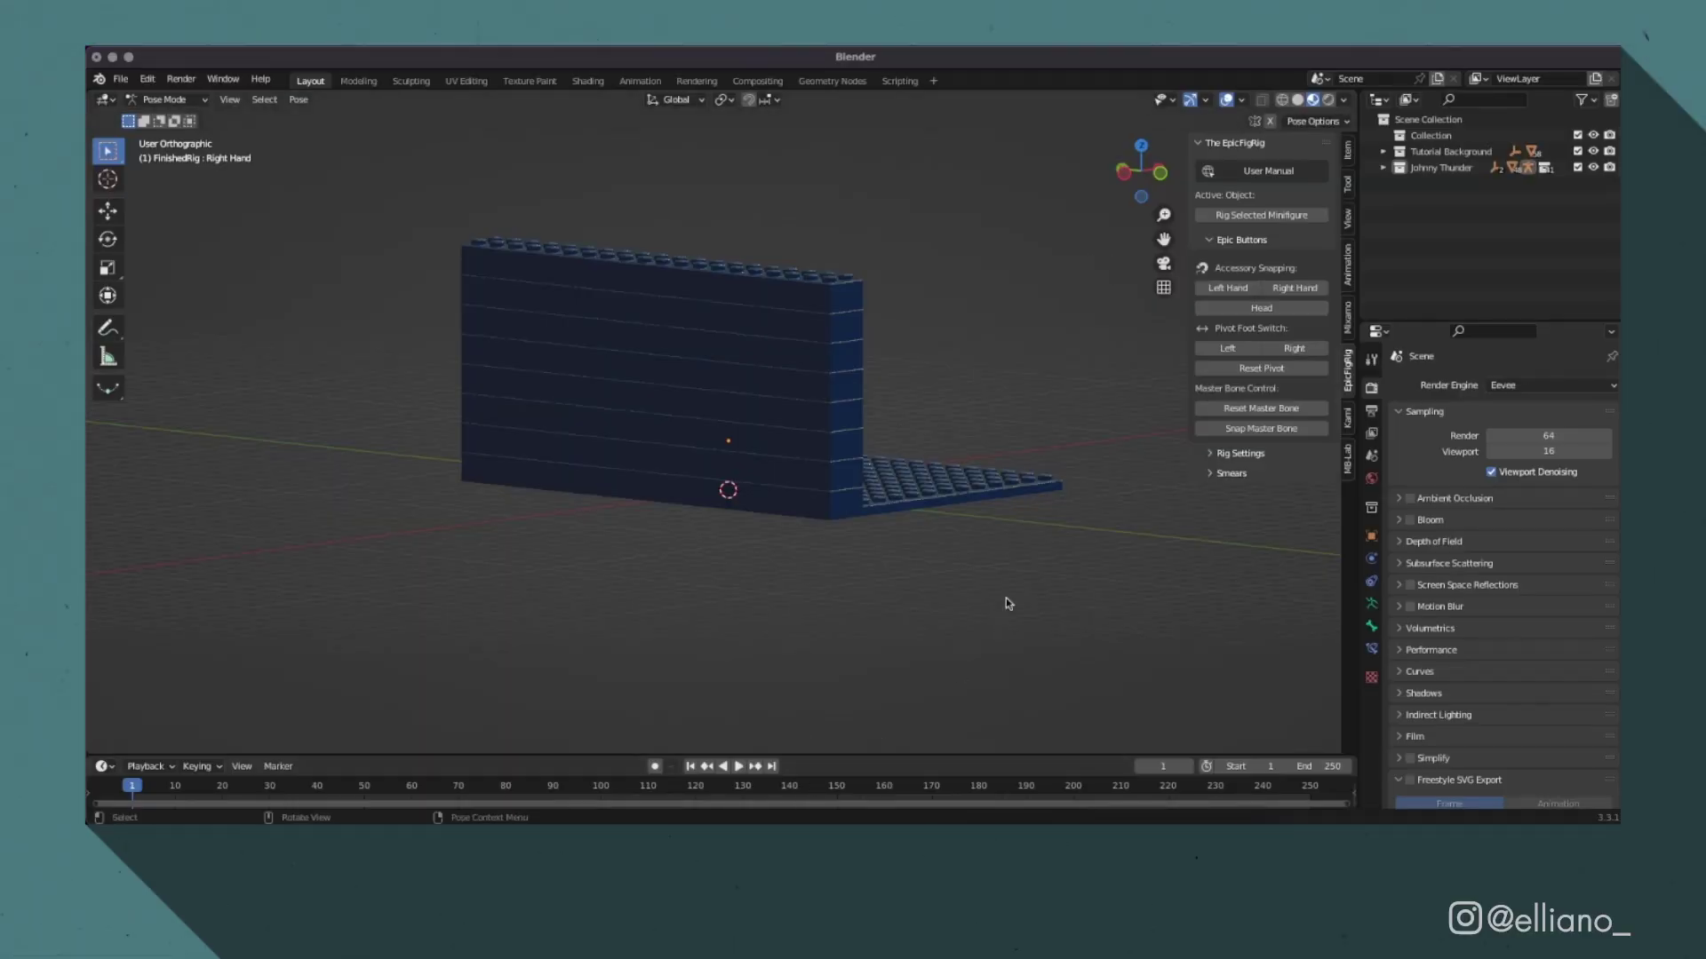
Step: Hide the Tutorial Background collection in right orthographic view and raise the rig's MasterBone about 4.27 m along Z
middle_click_drag(1006, 604, 698, 522)
scroll(699, 522, "up", 8)
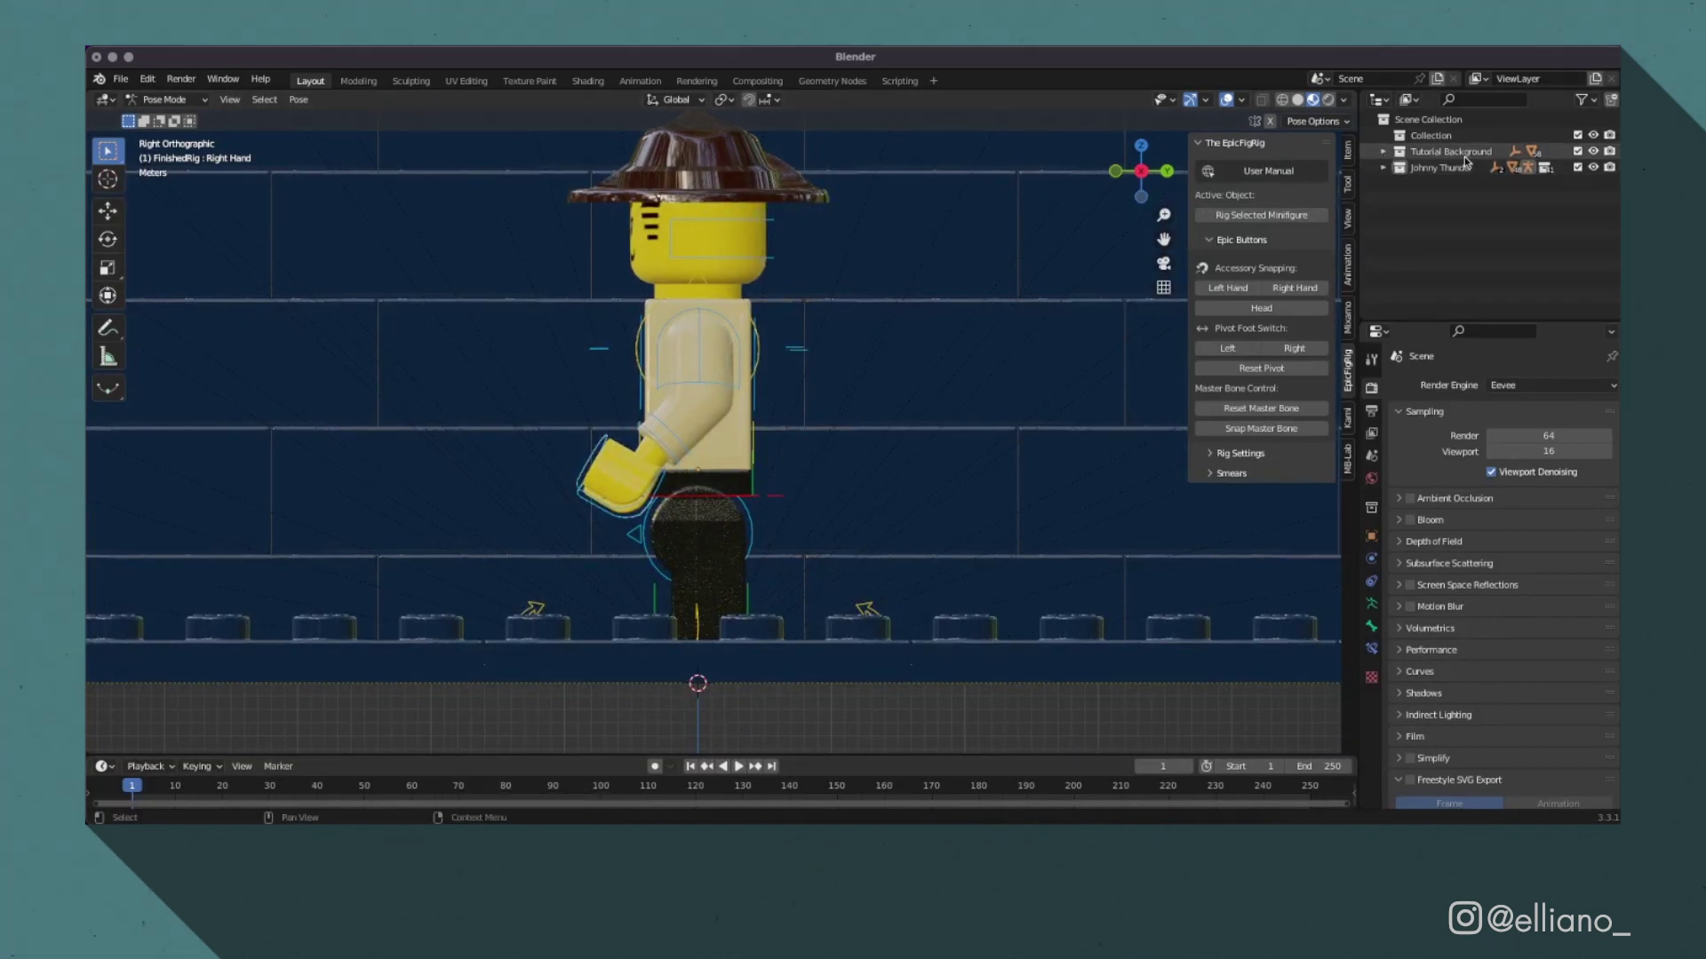
left_click(1578, 152)
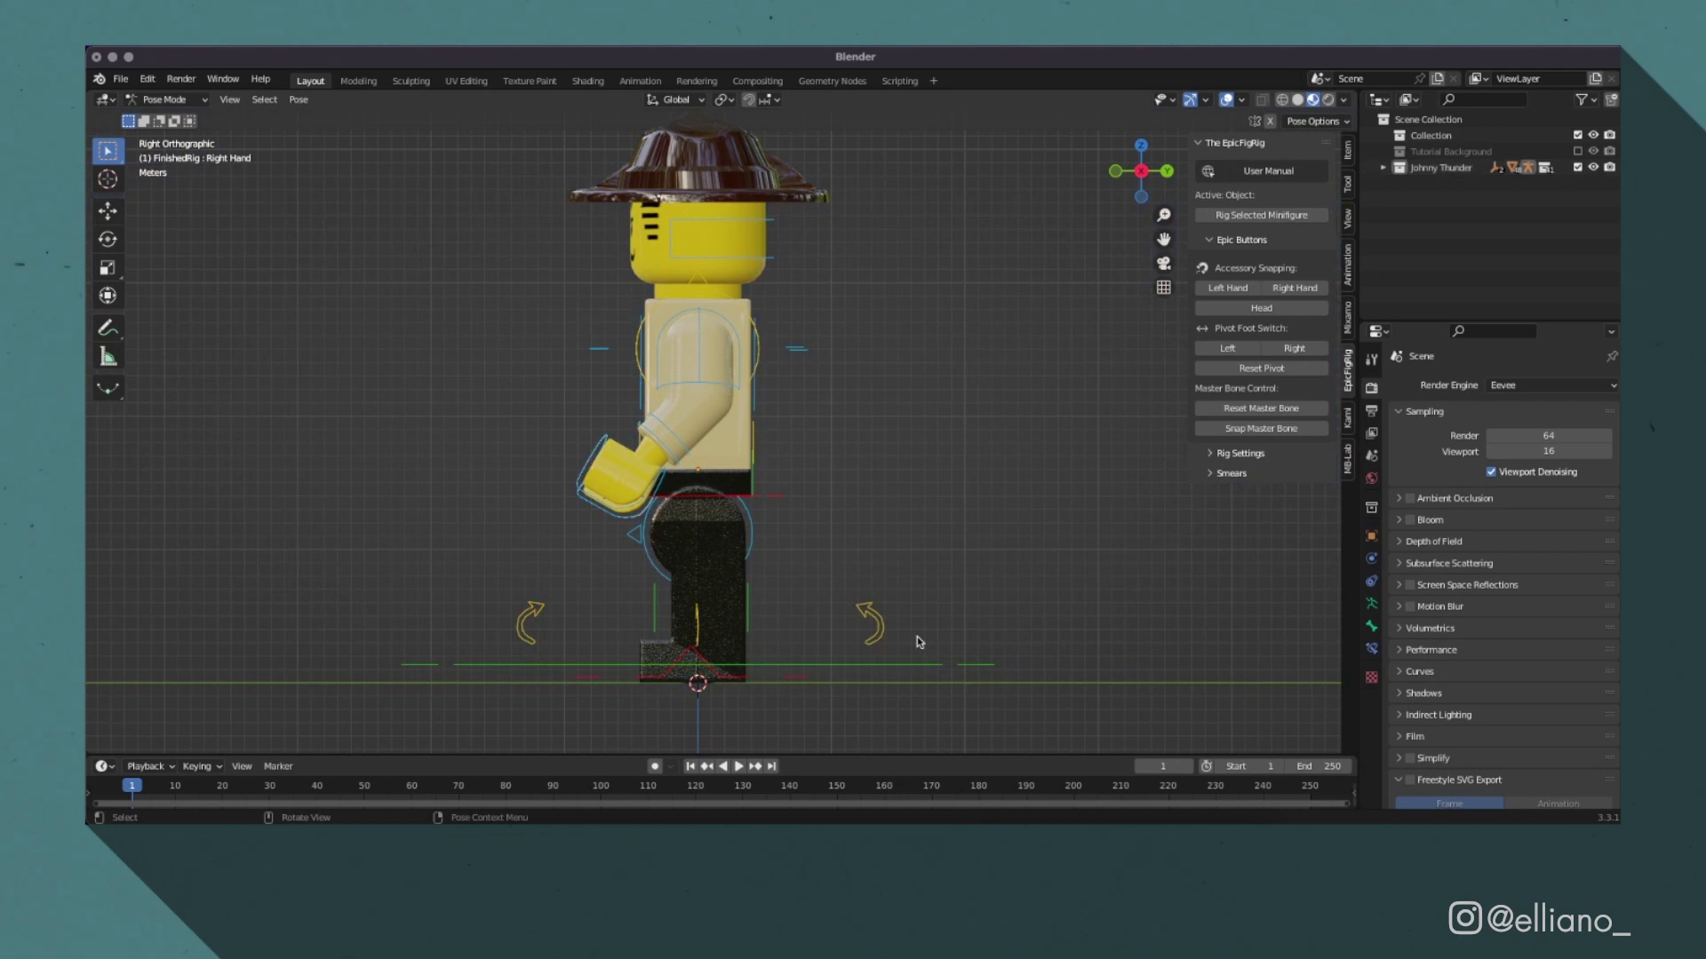
left_click(804, 664)
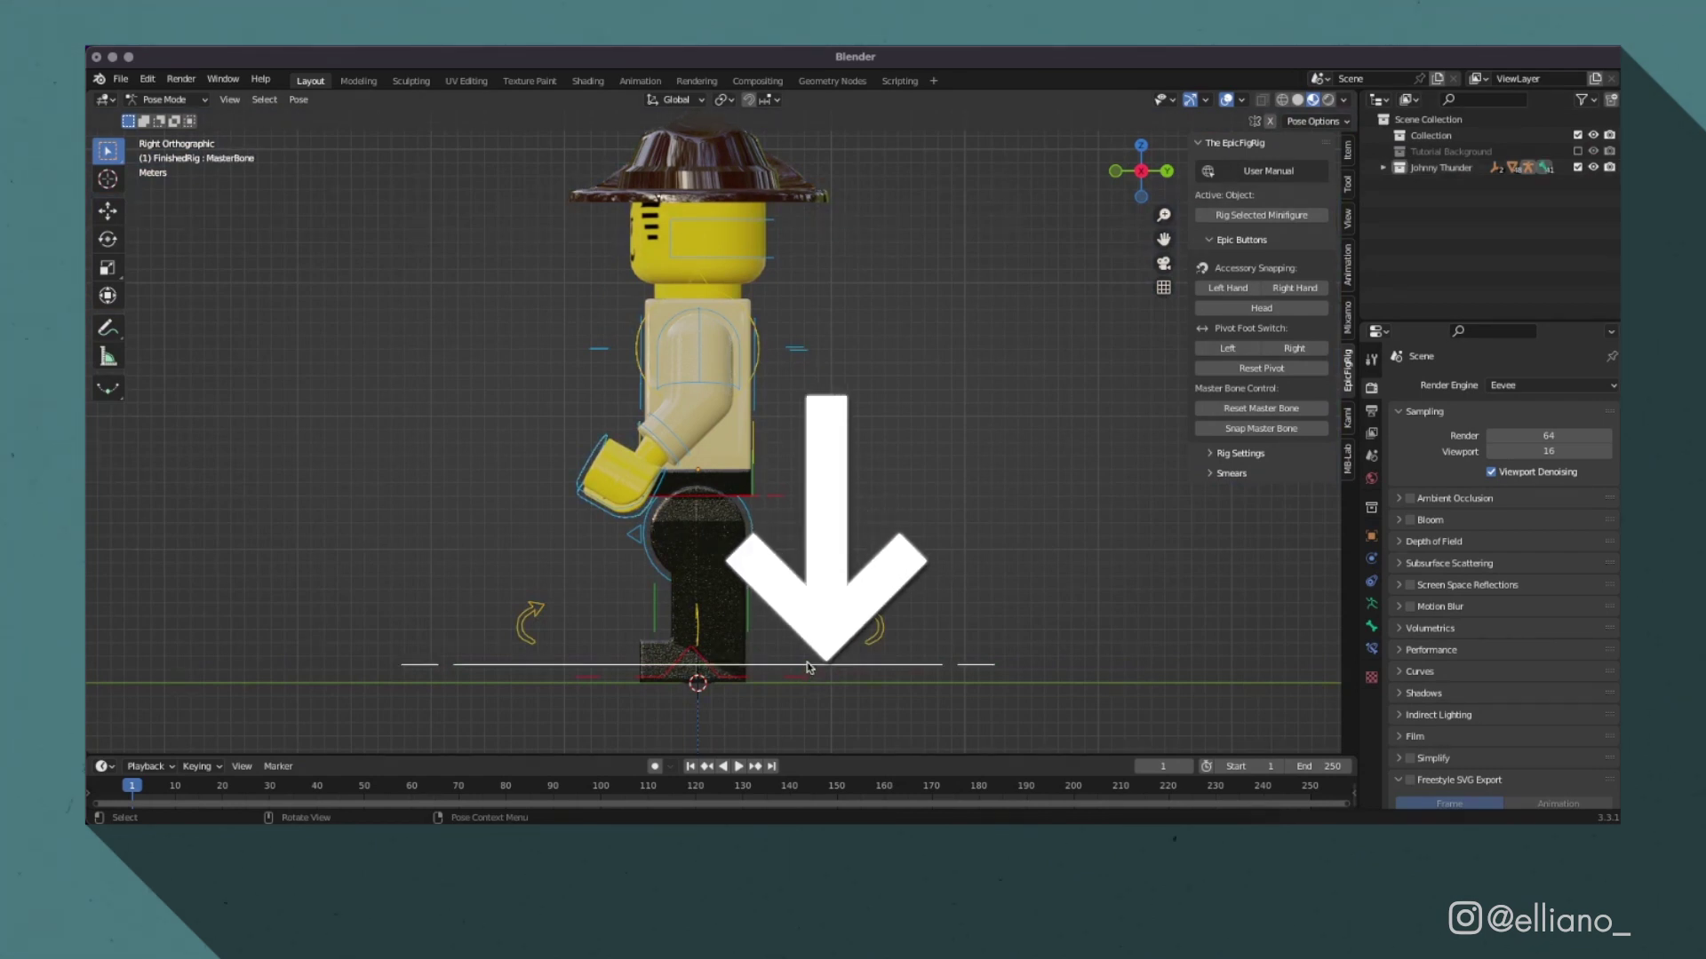
key("g")
key("z")
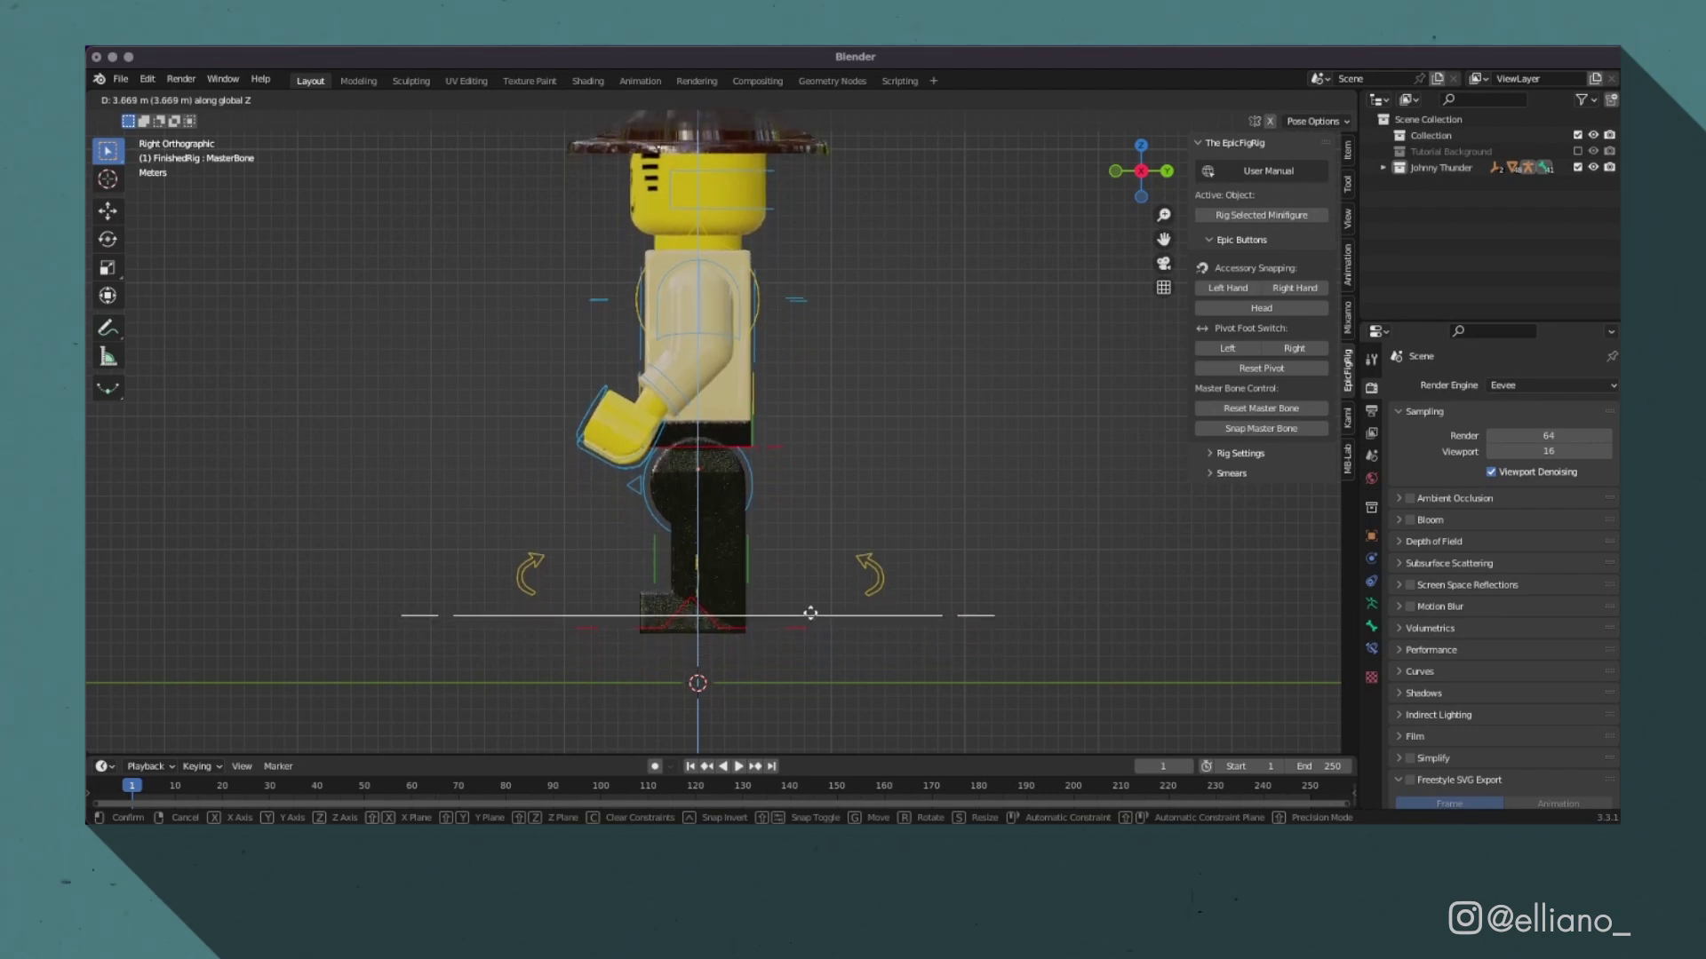
left_click(811, 608)
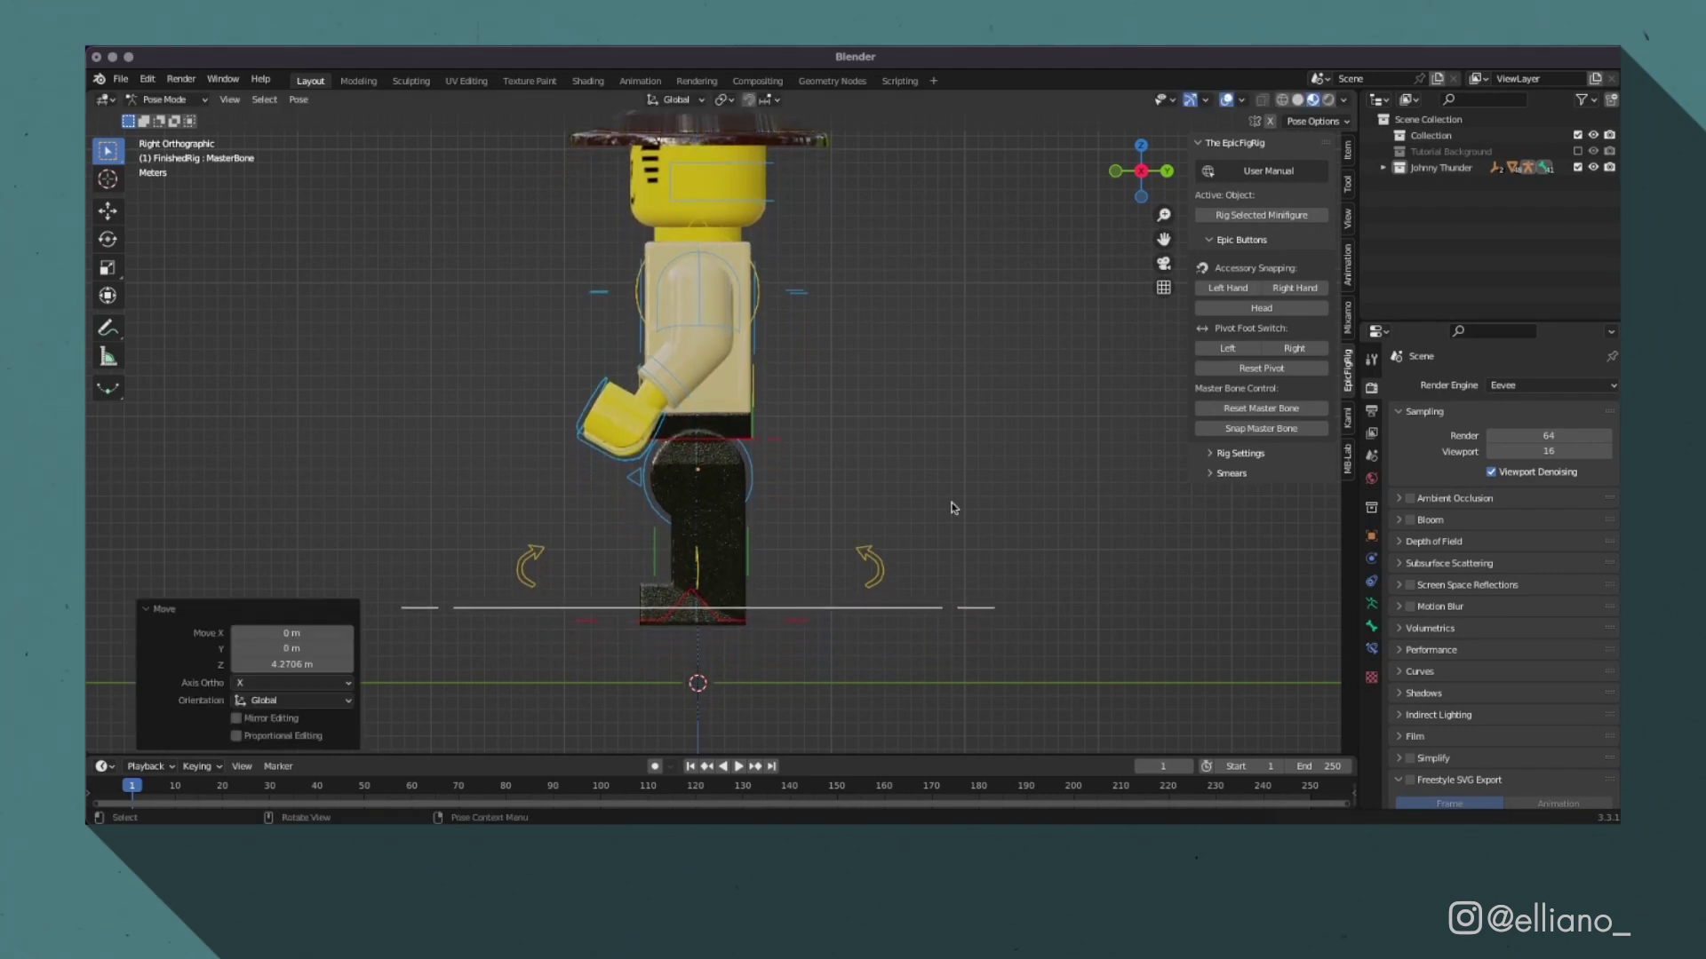
Step: Show the Tutorial Background collection again and lower the MasterBone about 1.26 m along Z onto the baseplate studs
left_click(1578, 152)
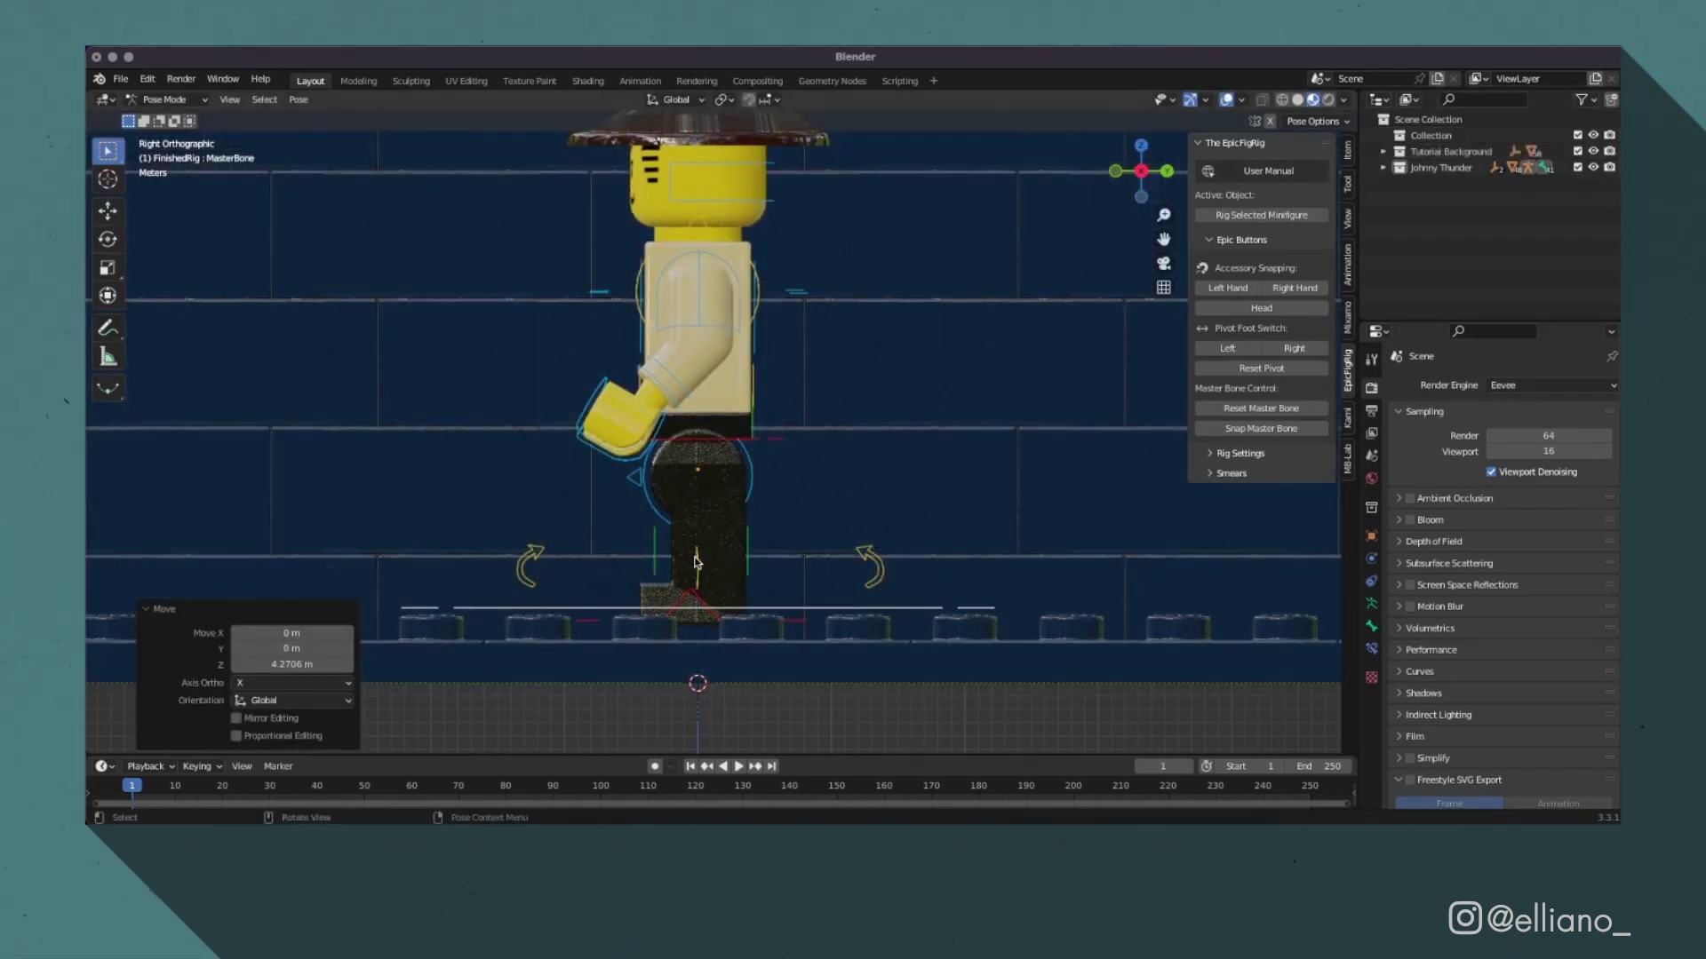
key("g")
key("z")
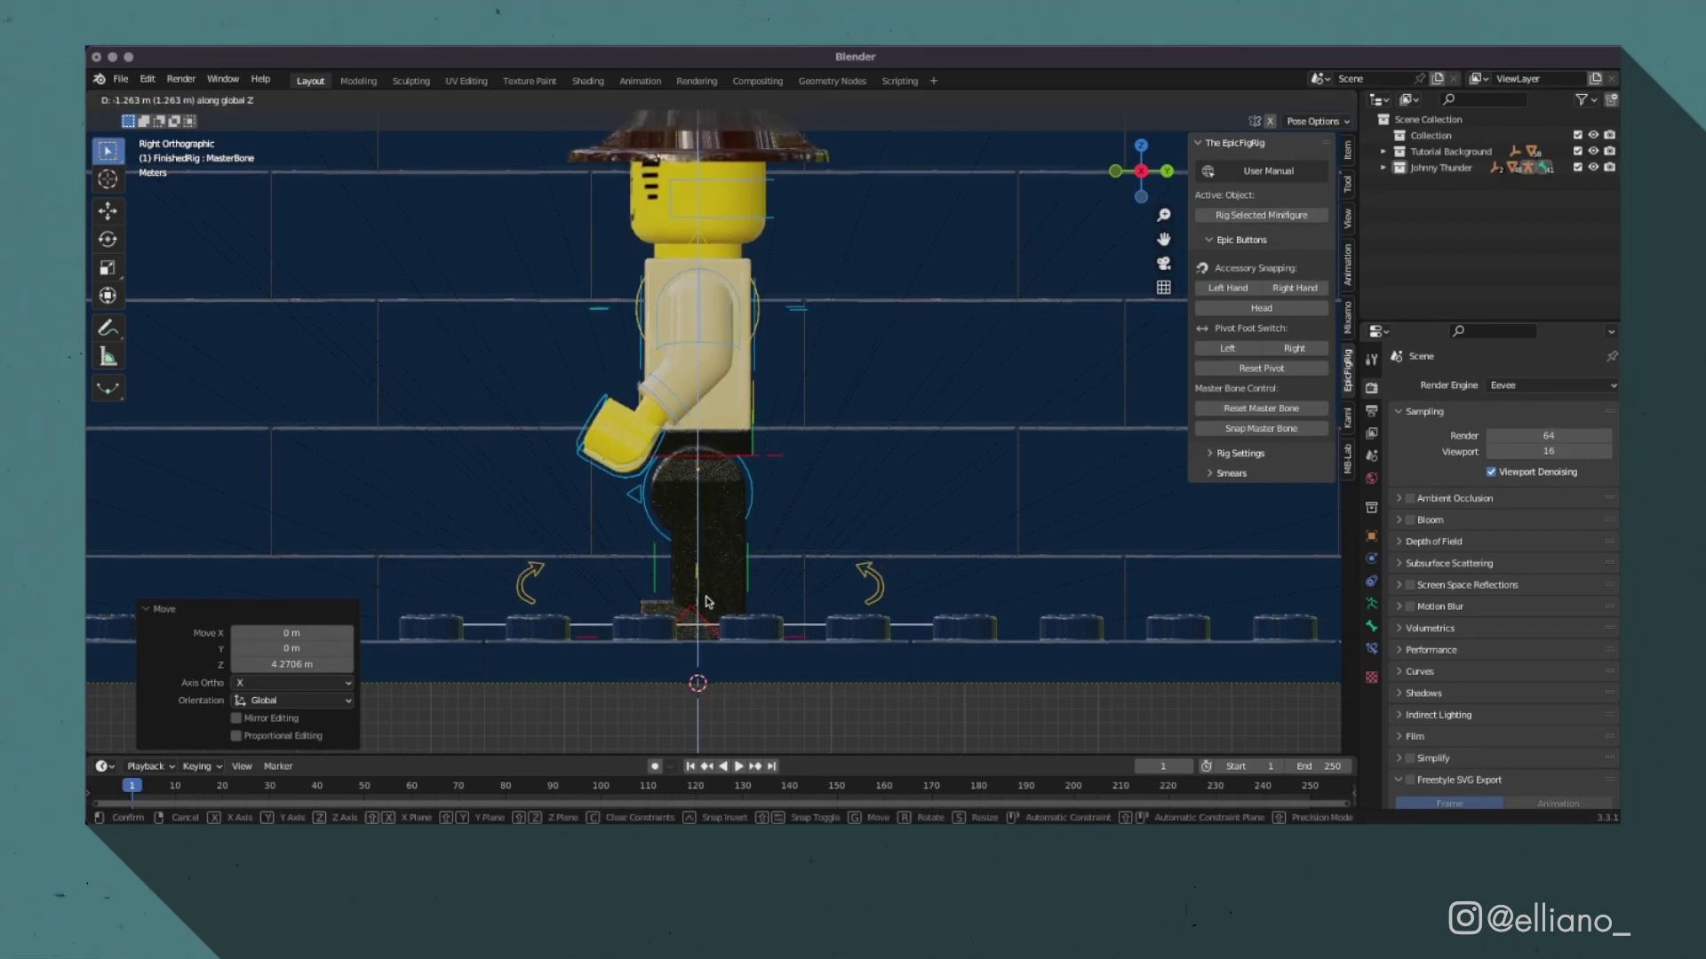
left_click(708, 602)
Step: Rotate the MasterBone by 180° about the global Z axis to turn the minifigure around
middle_click_drag(709, 604, 773, 670)
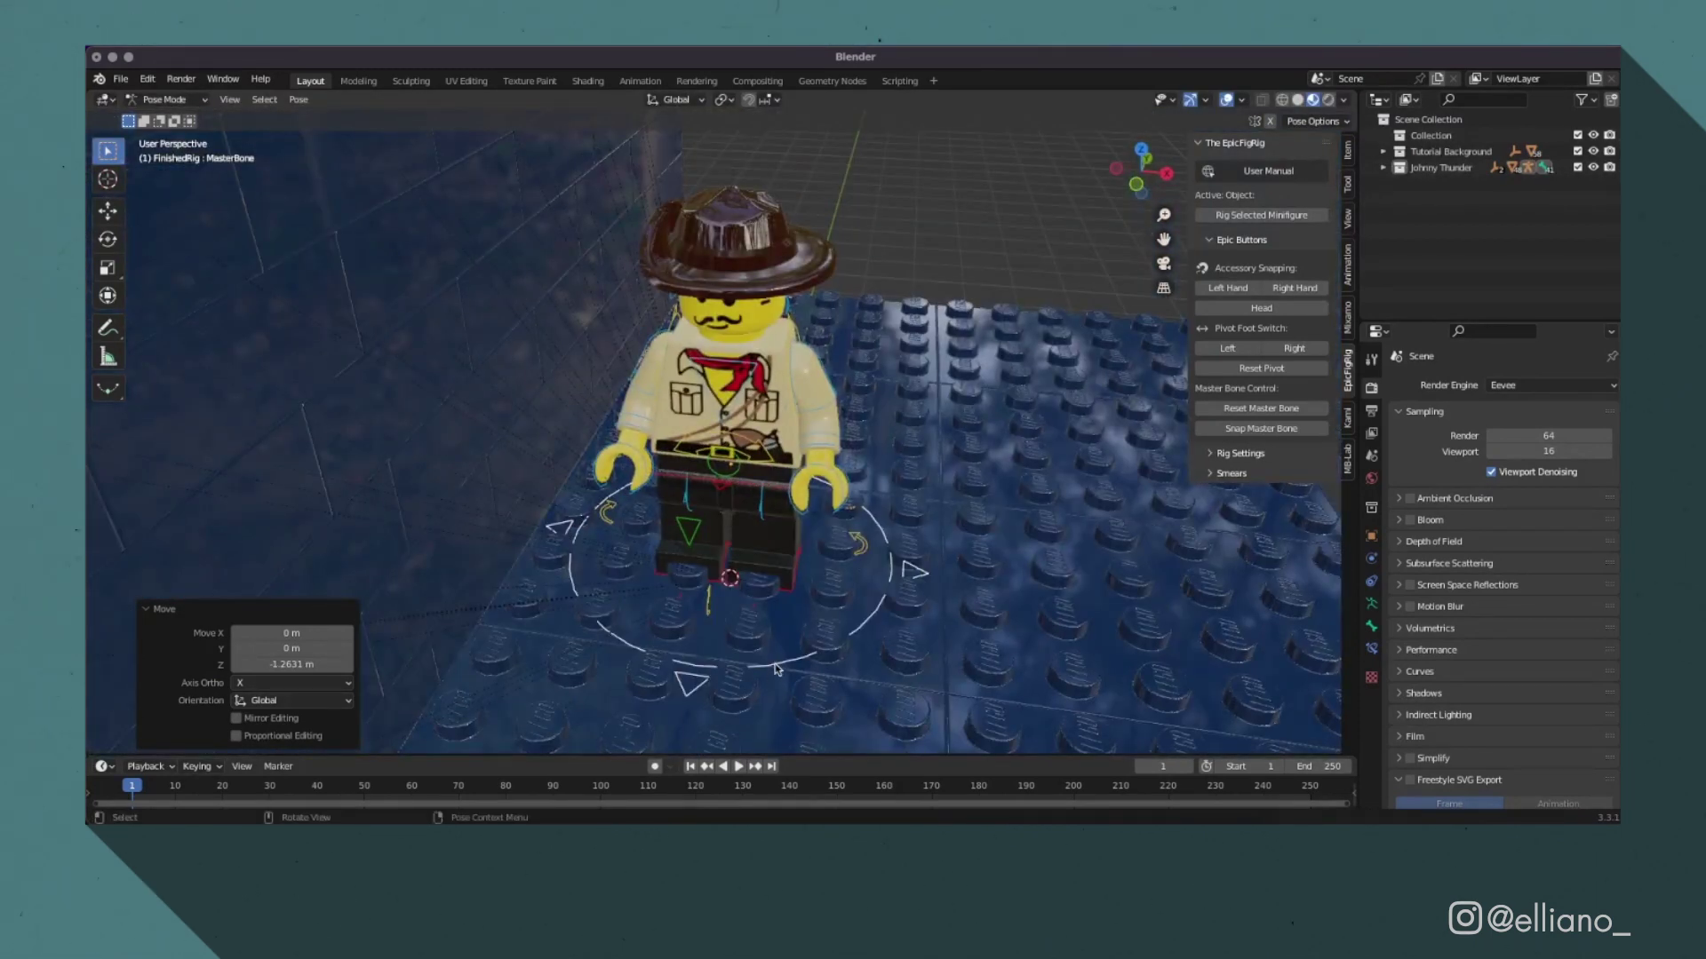
key("r")
key("z")
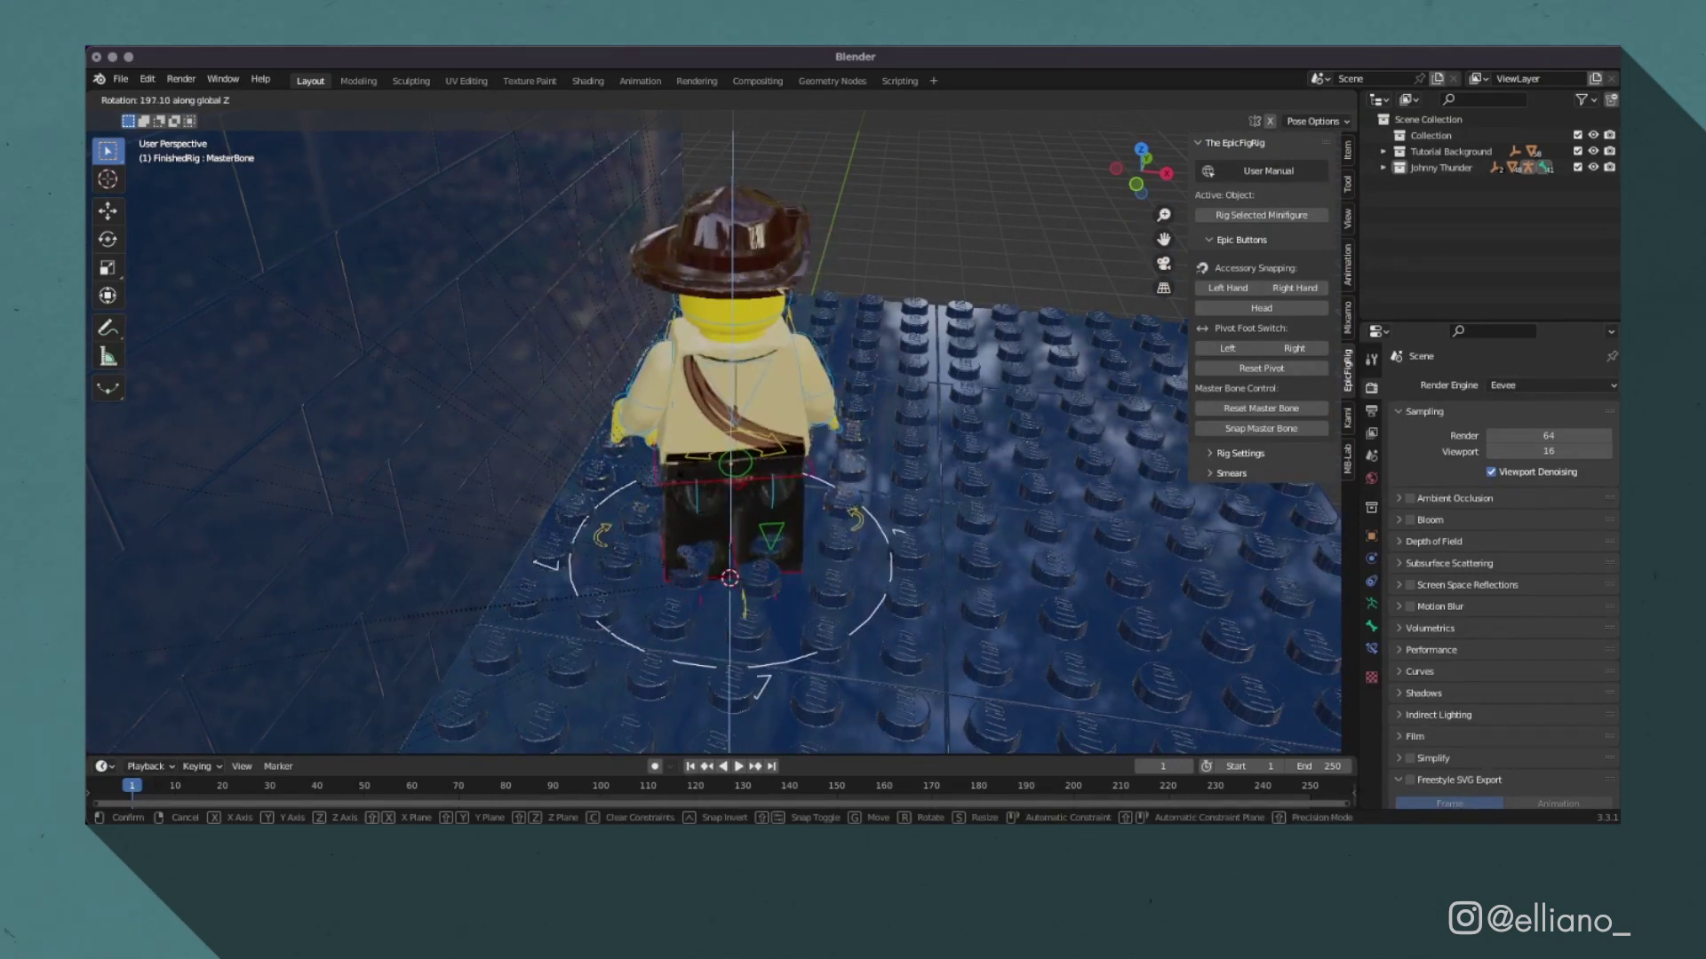
type("90")
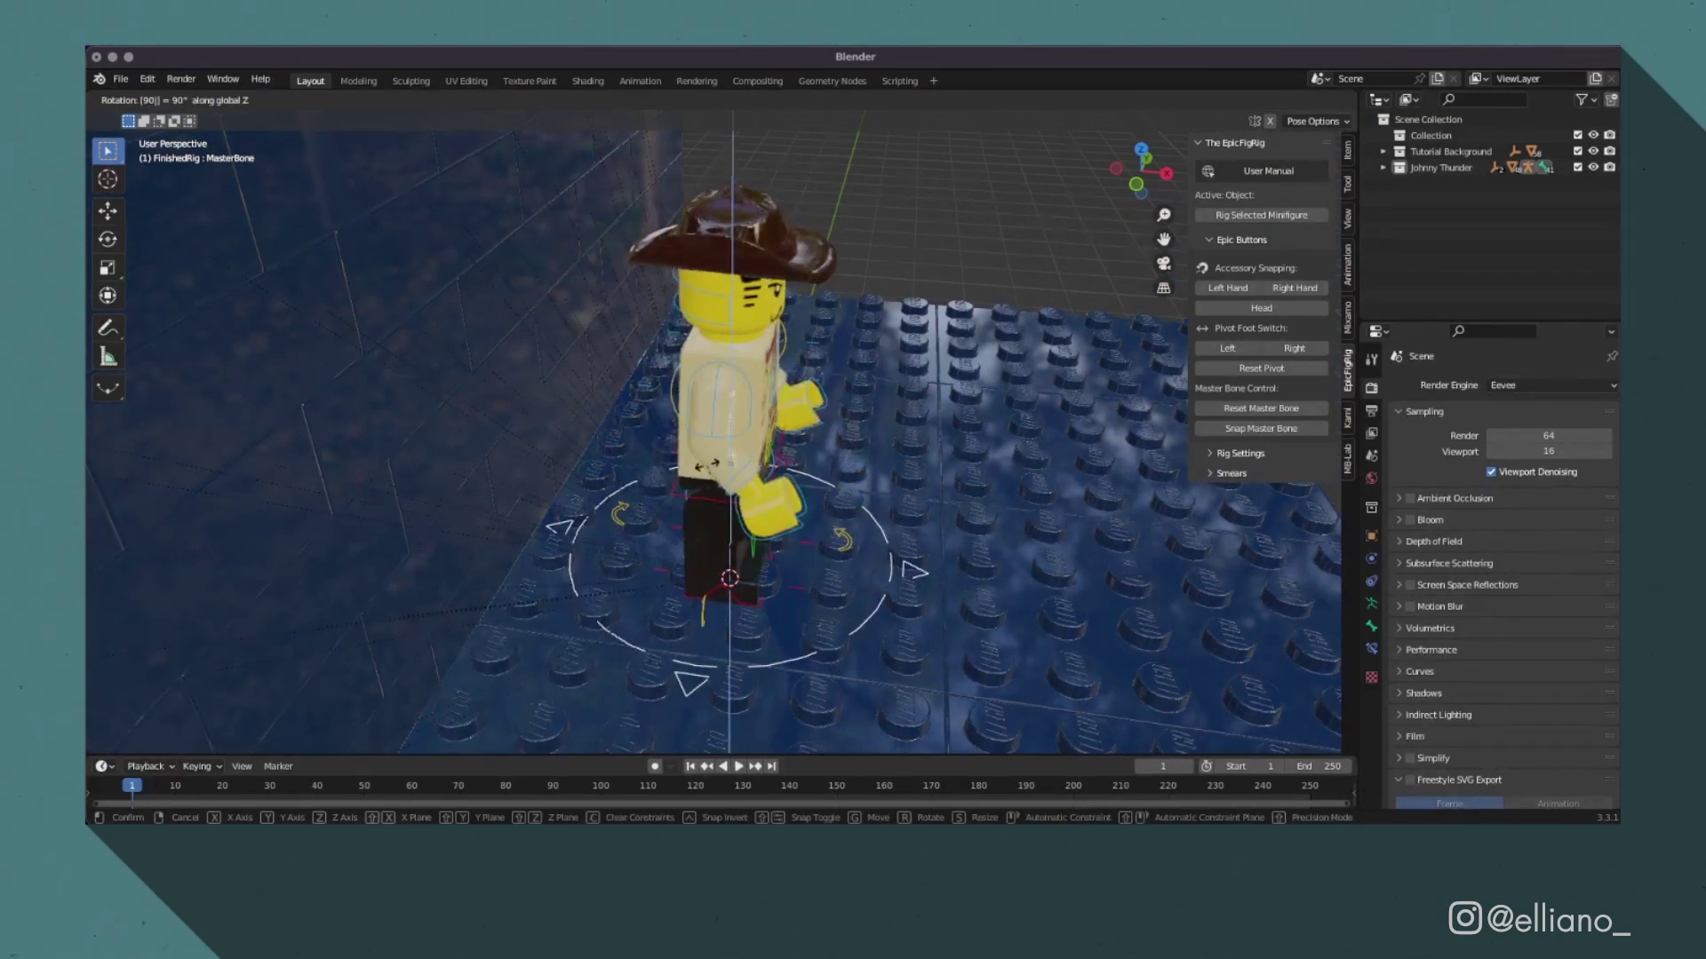
type("180")
key("Return")
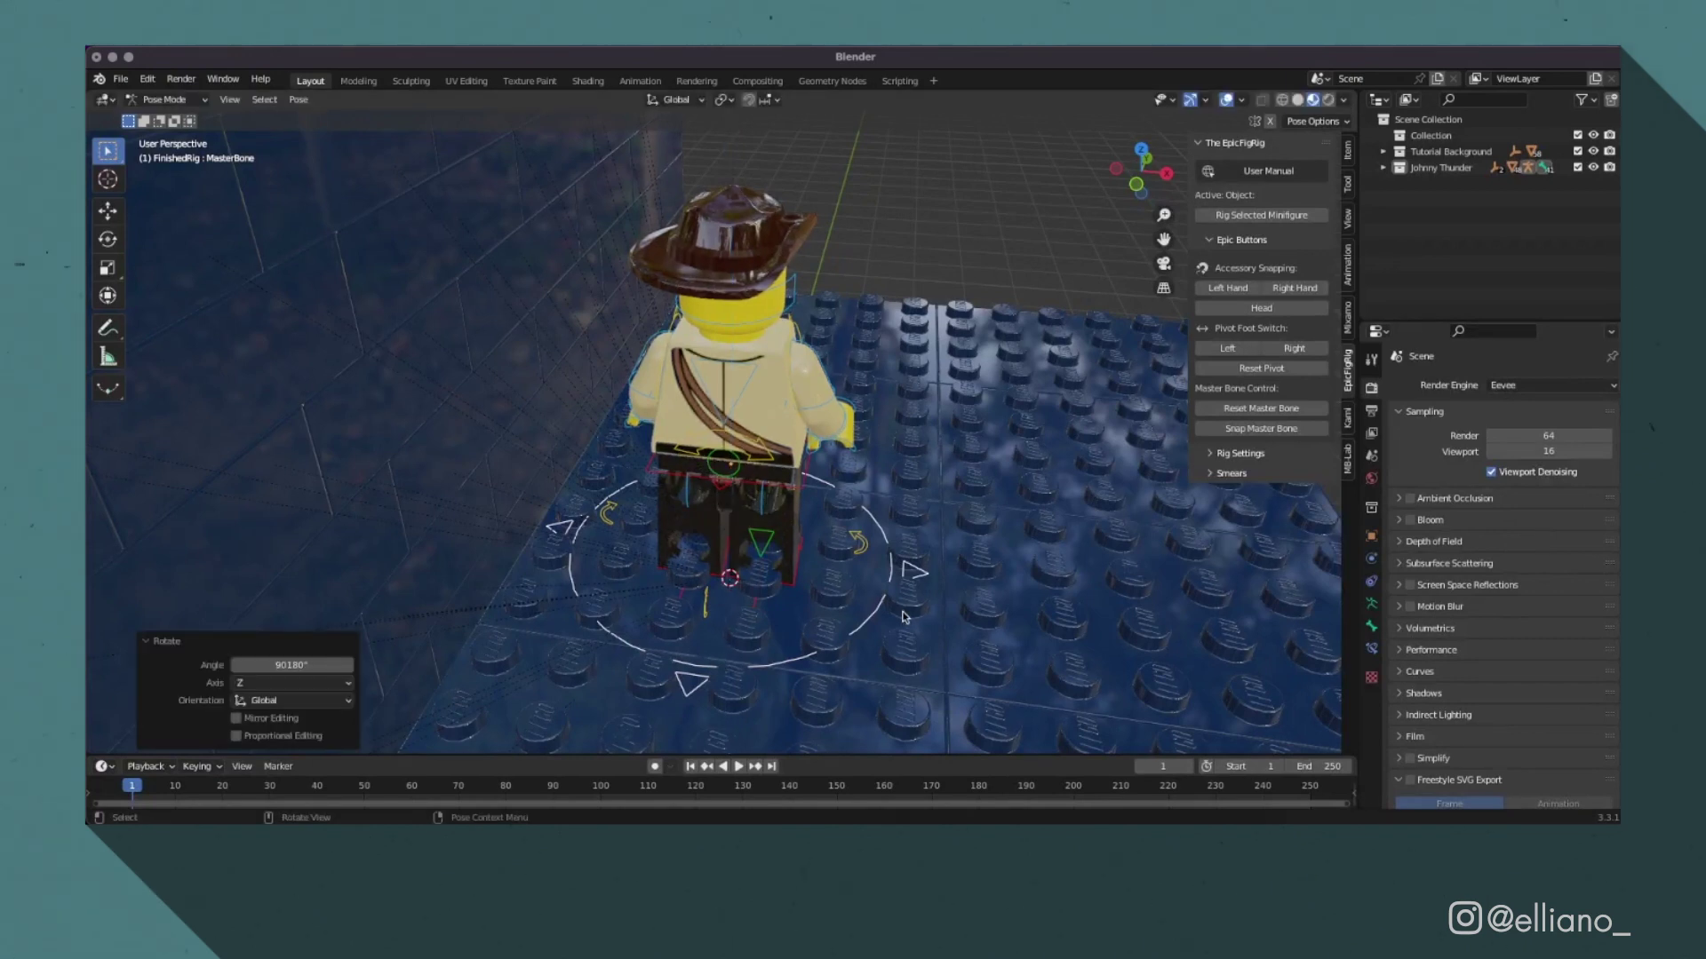
Step: Move the MasterBone about -28.14 m along the global Y axis
key("g")
key("y")
left_click(836, 171)
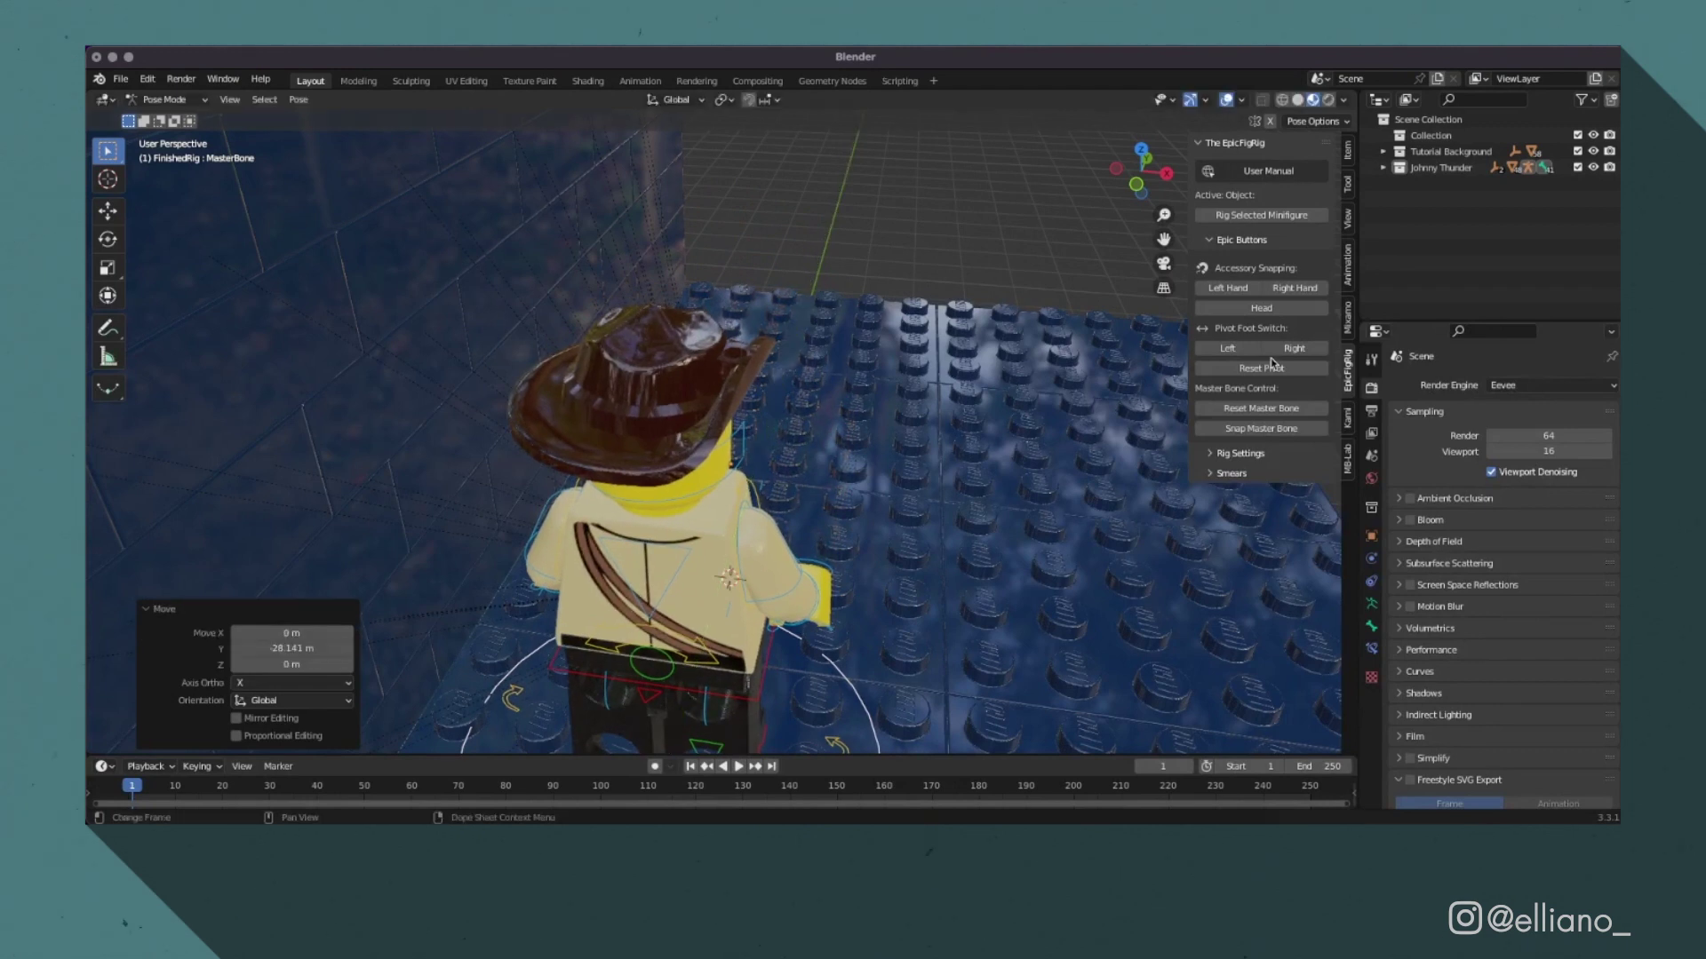
Step: Switch to right orthographic view and move the MasterBone along the global Y axis toward the end of the baseplate
left_click(1167, 174)
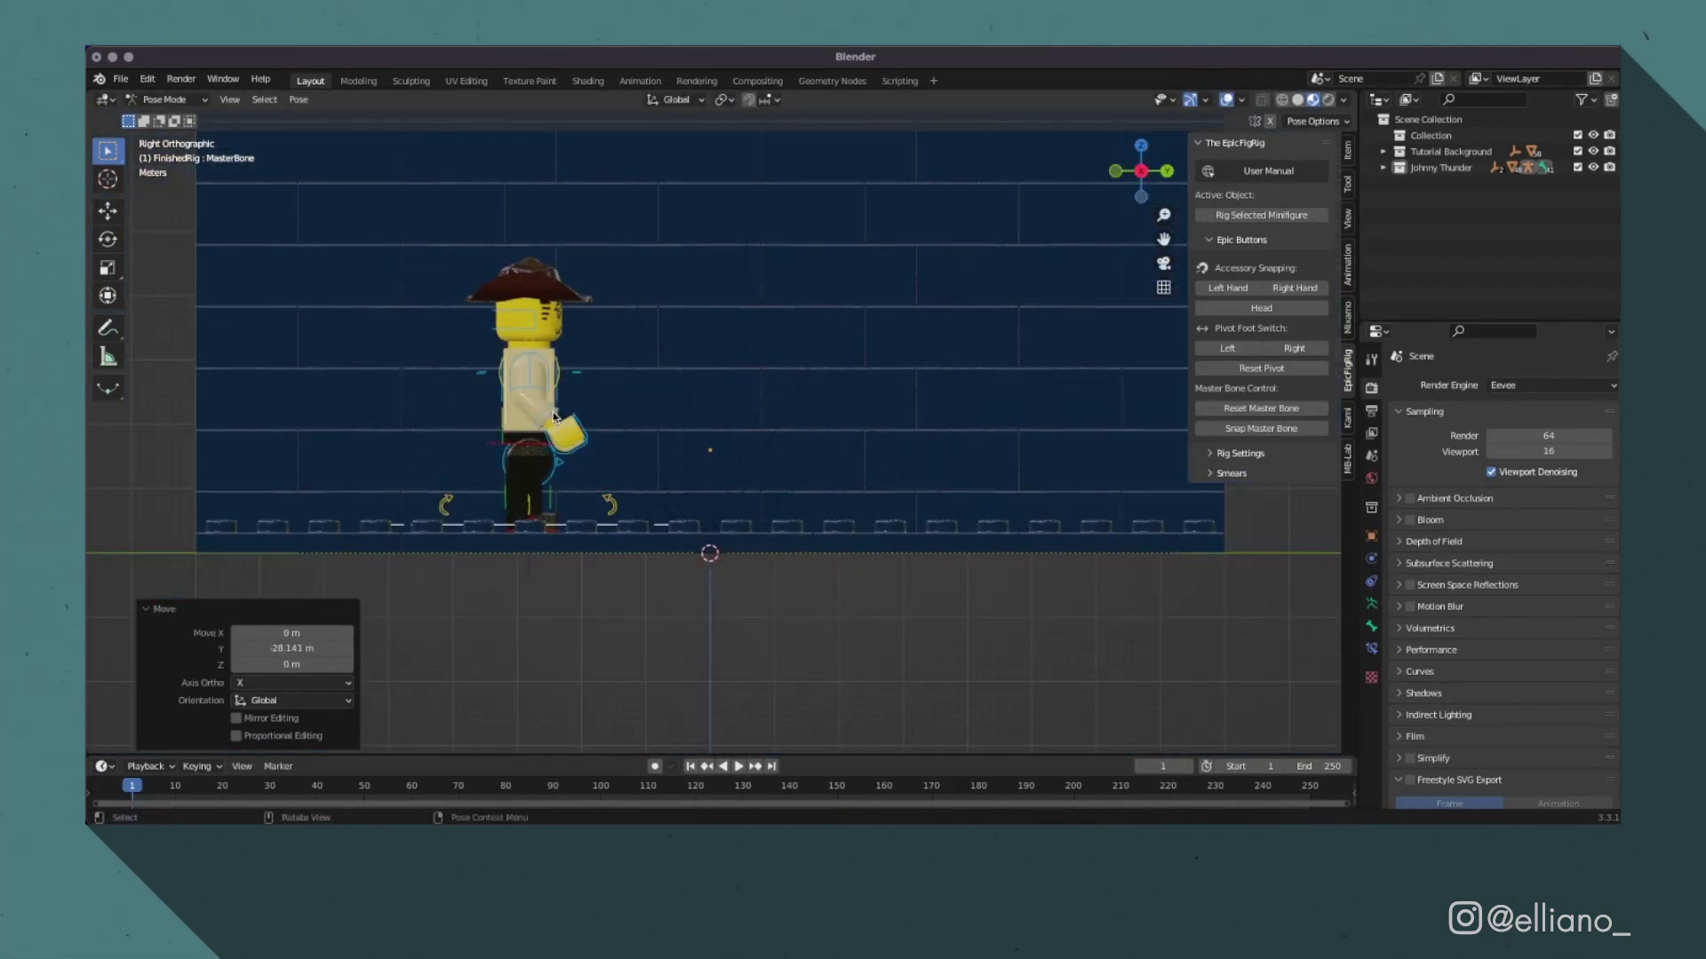
key("g")
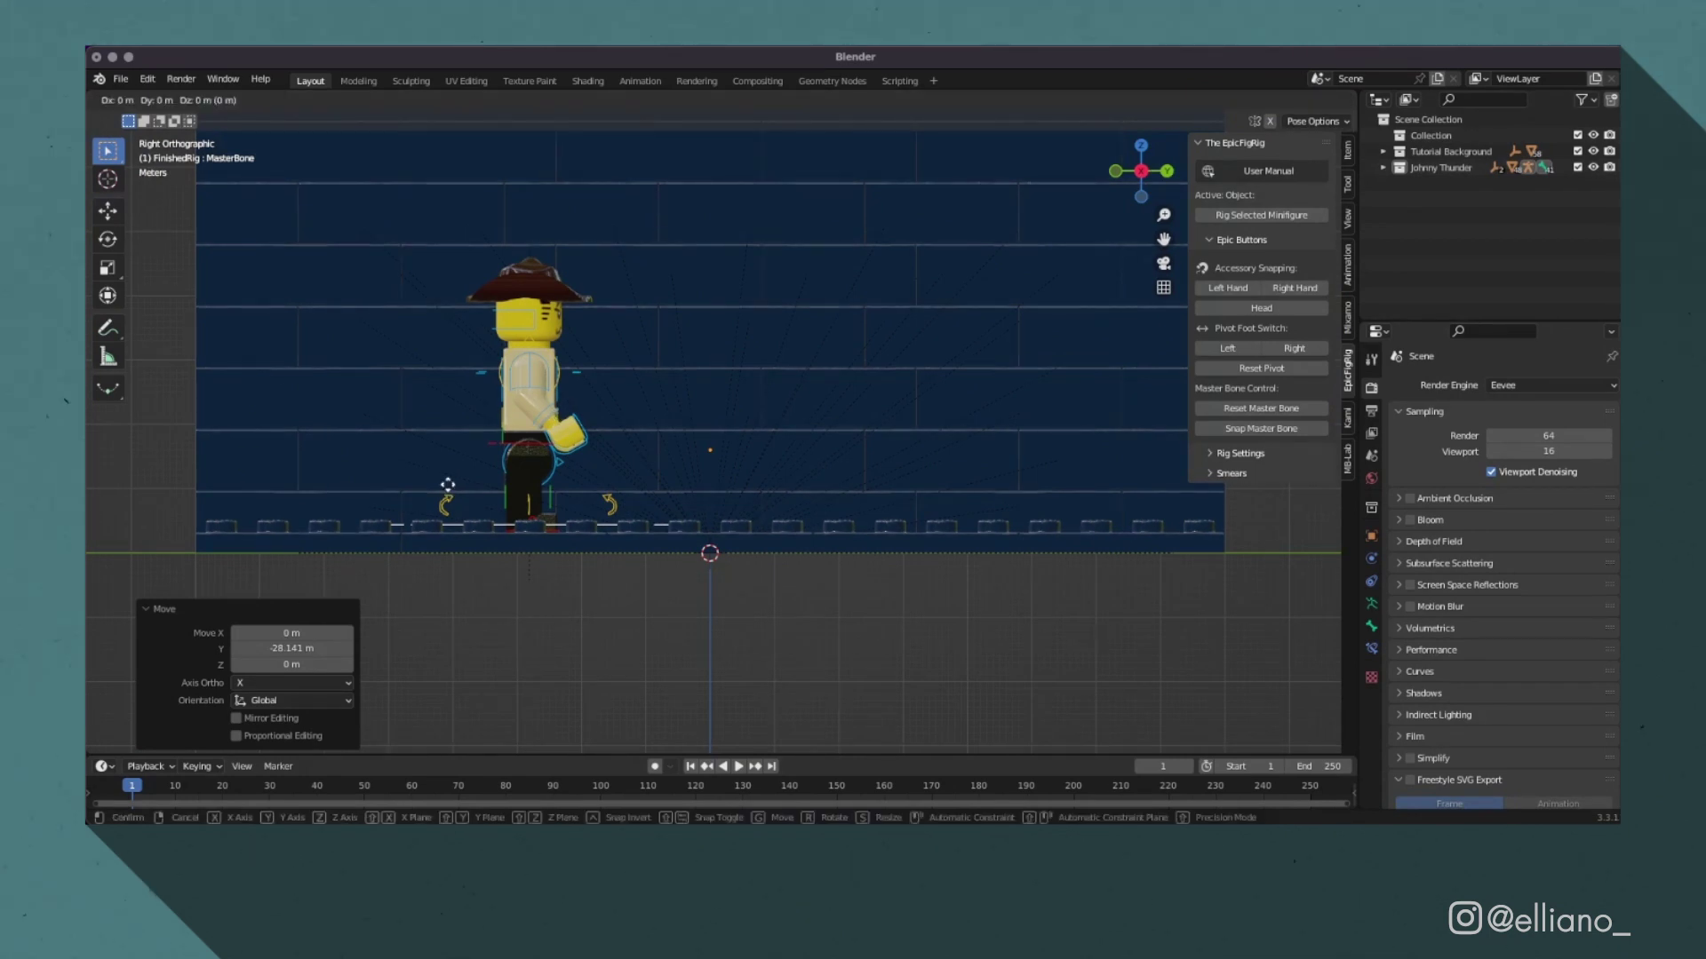
key("y")
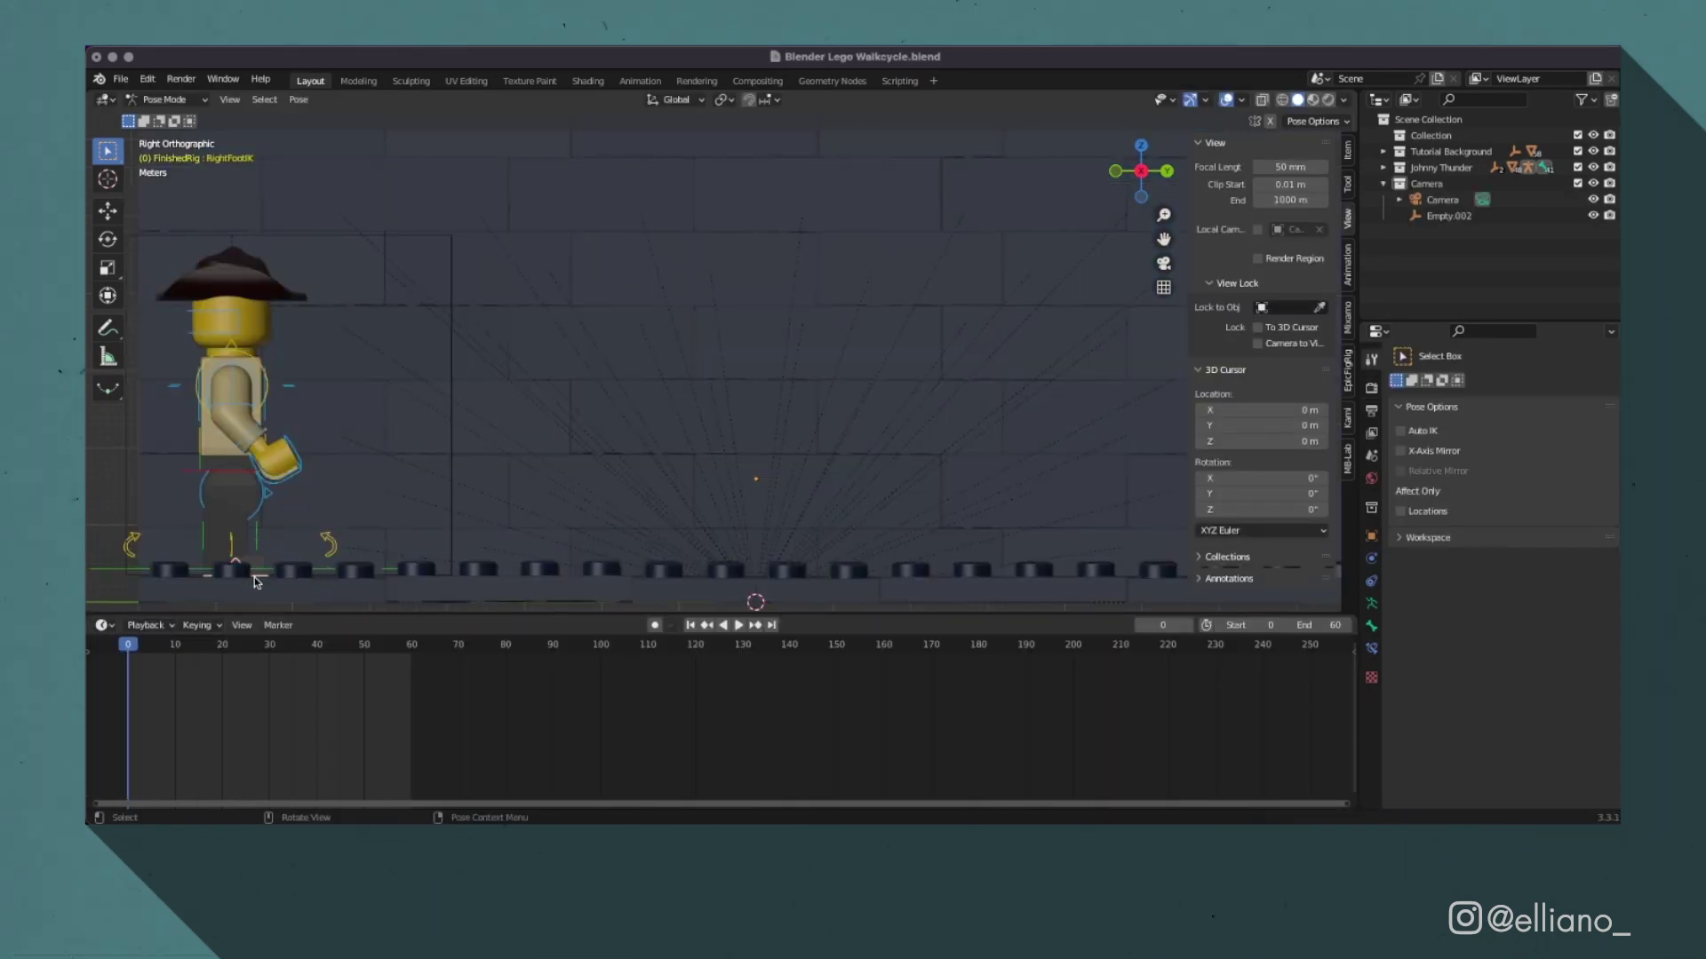
Step: Insert a keyframe at frame 0, turn on auto keying, and move RightFootIK about 7.48 m along global Y
key("i")
left_click(249, 472)
key("g")
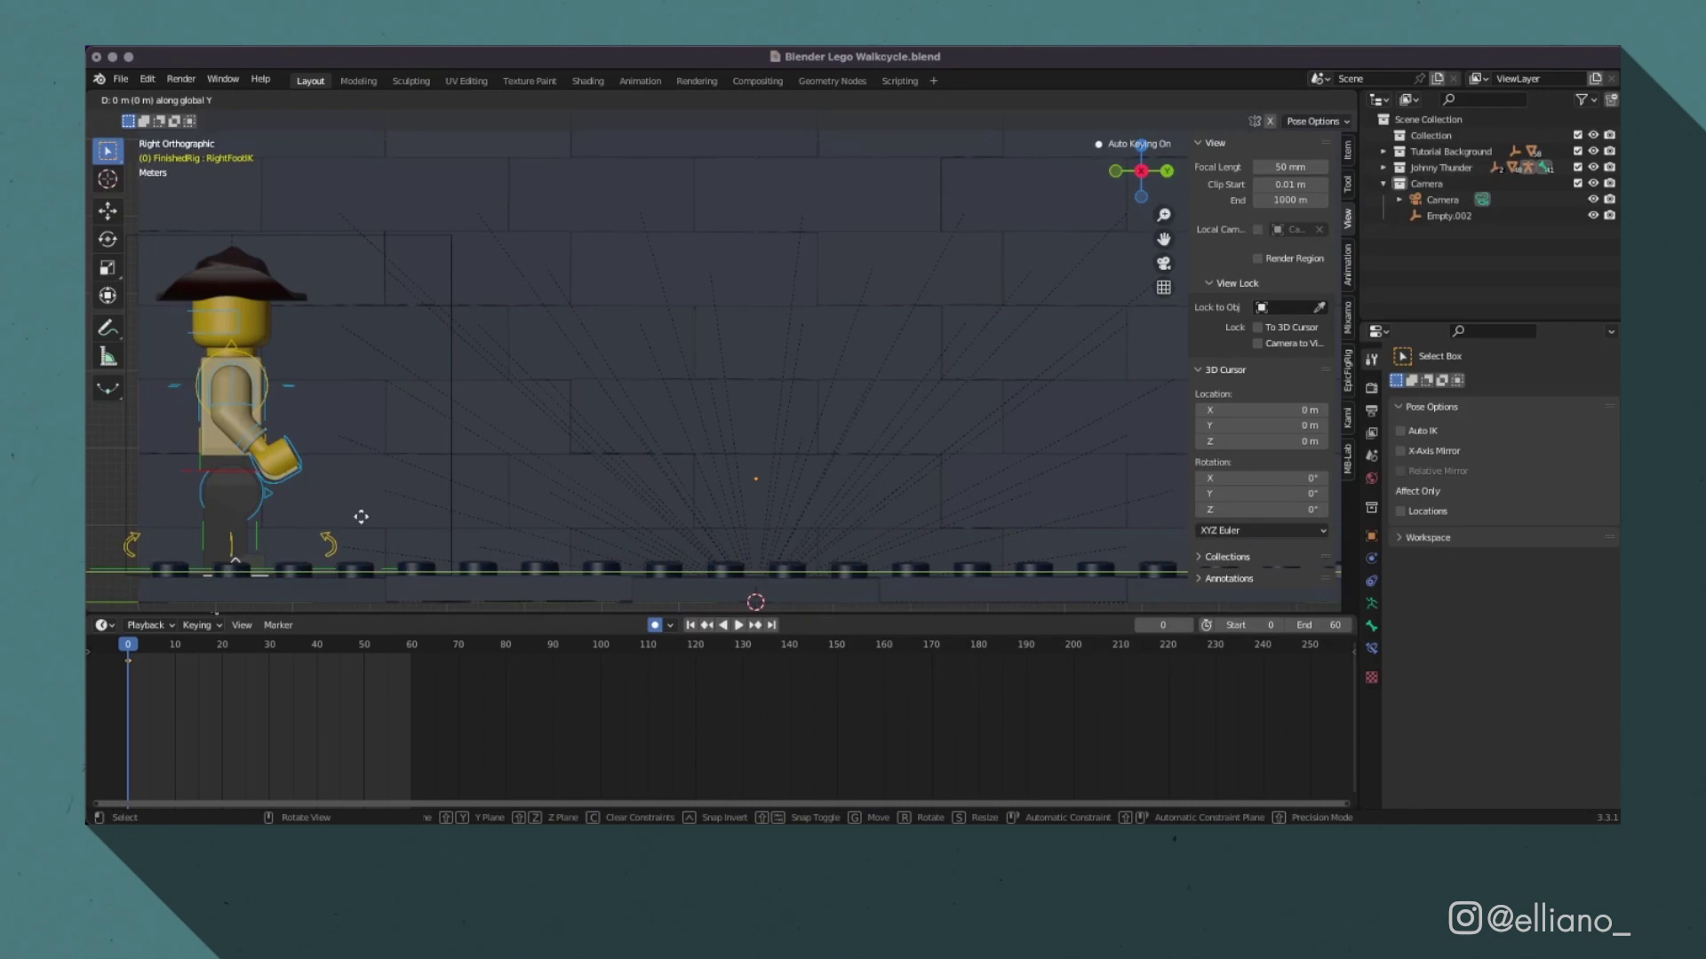
left_click(423, 528)
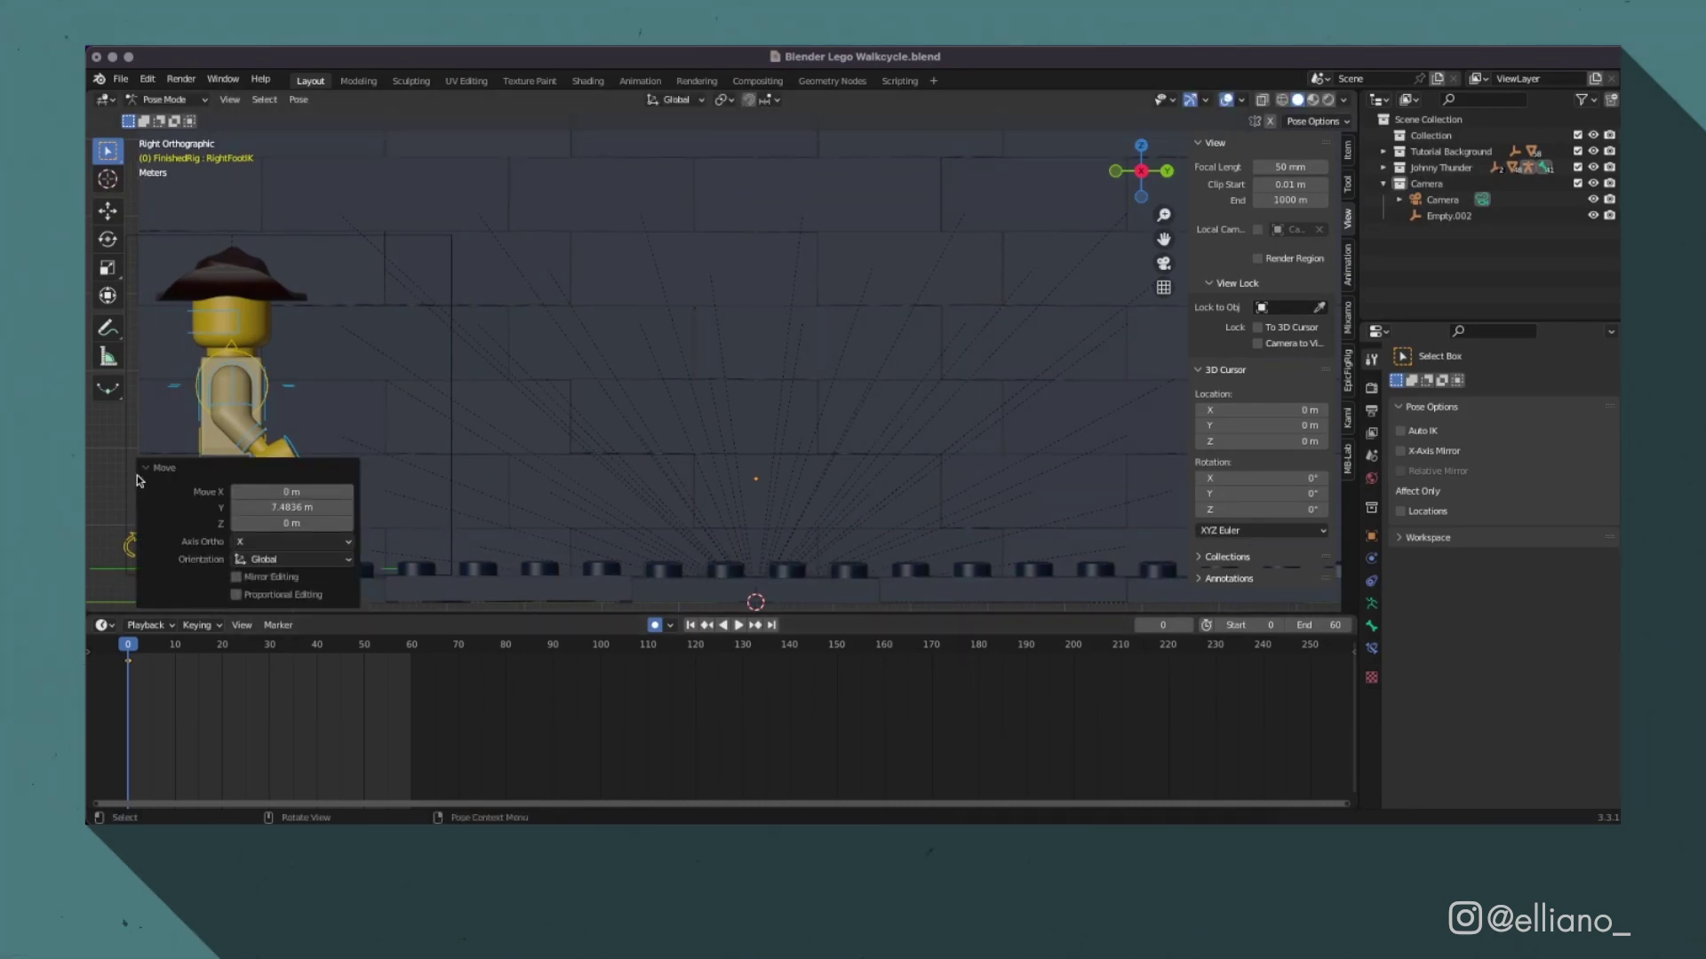
Step: Move LeftFootIK about -8.52 m along global Y at frame 0 to set the rear leg of the stride
left_click(206, 574)
key("g")
key("y")
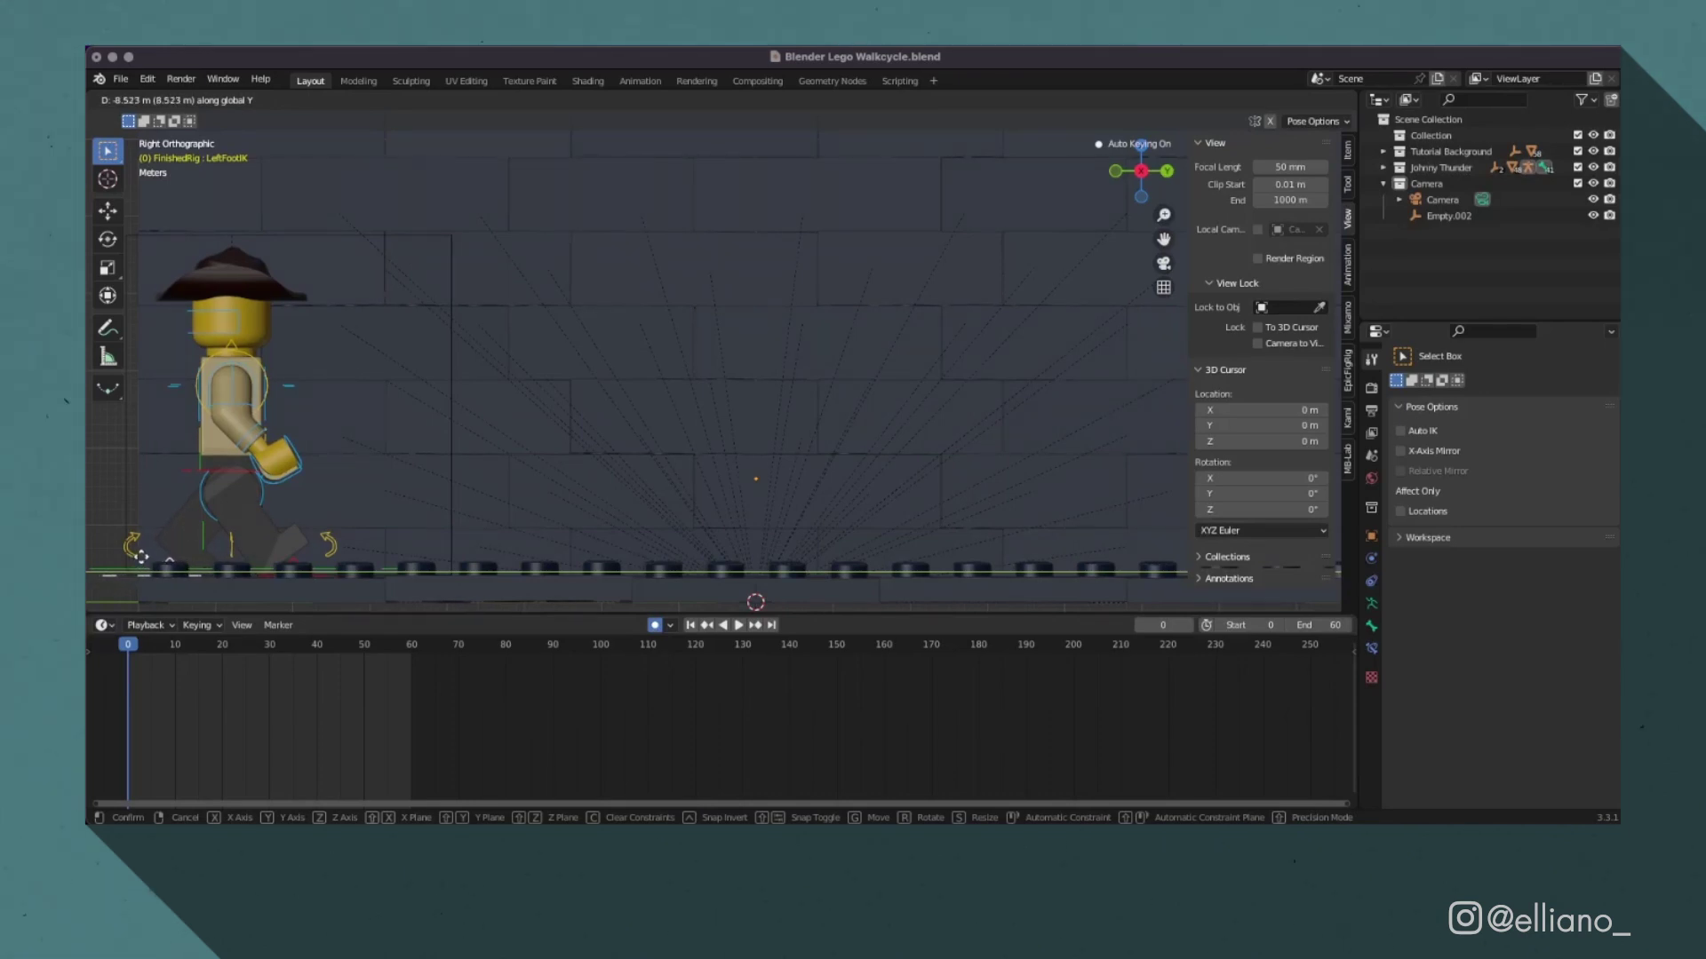
left_click(141, 557)
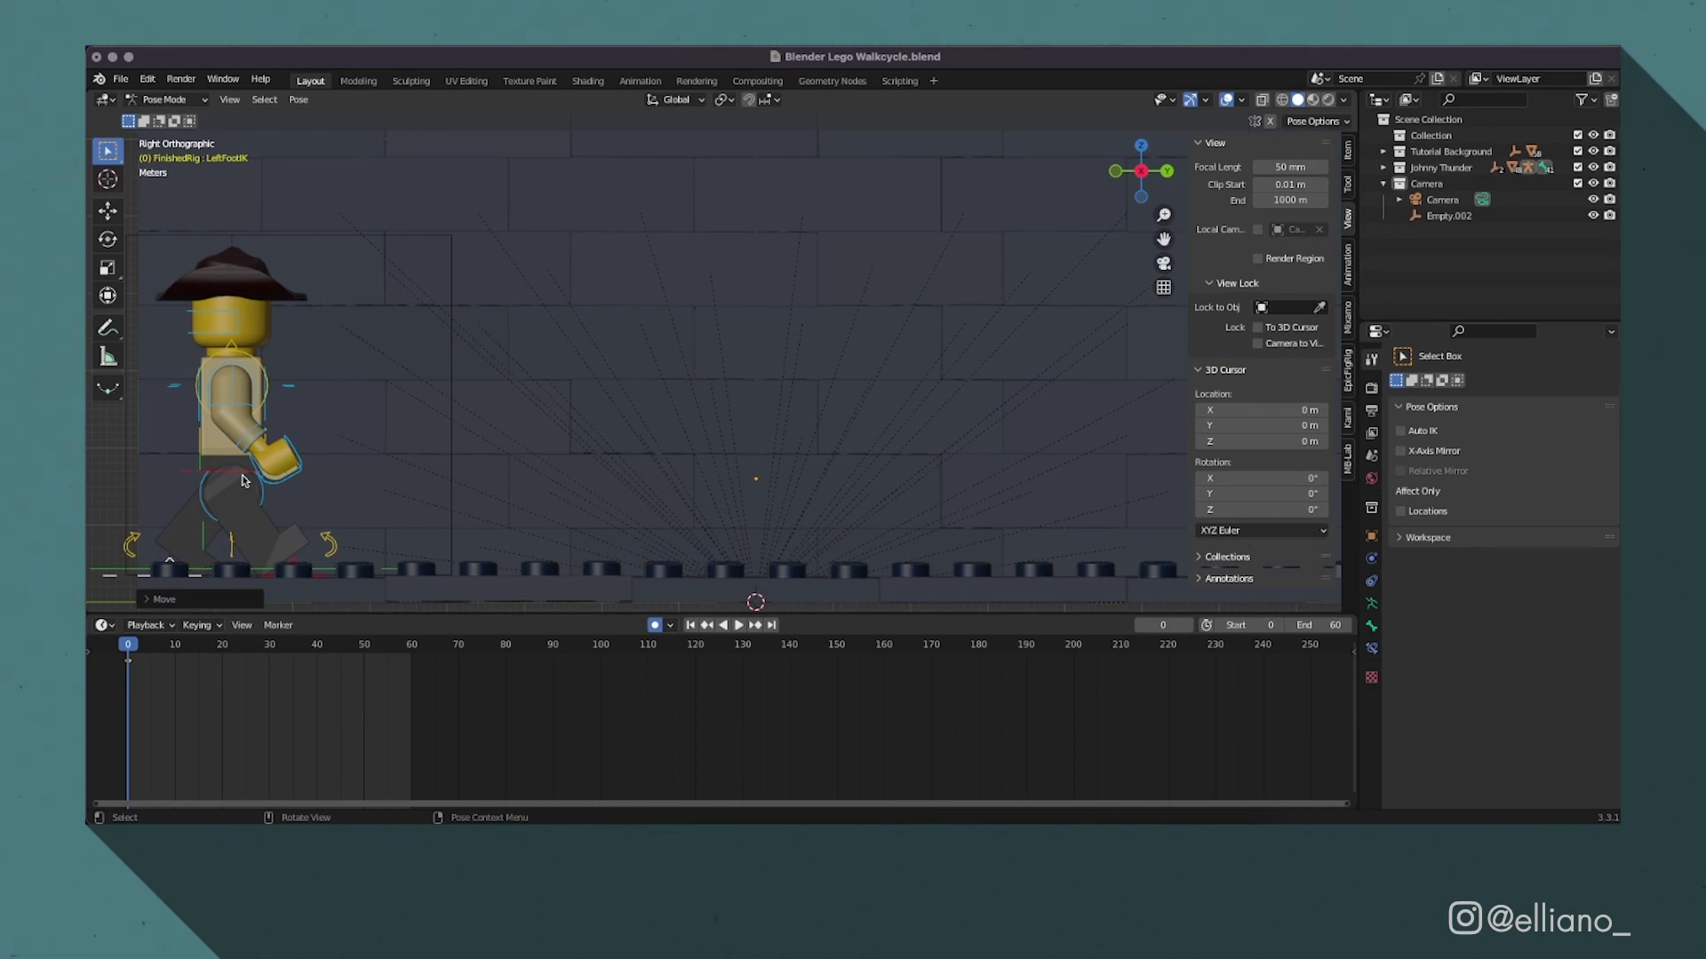
Step: At frame 7, move BodyControlBoneIK about 7 m forward along global Y over the front foot
left_click(241, 477)
key("Right")
key("Right")
key("Right")
key("Right")
key("Right")
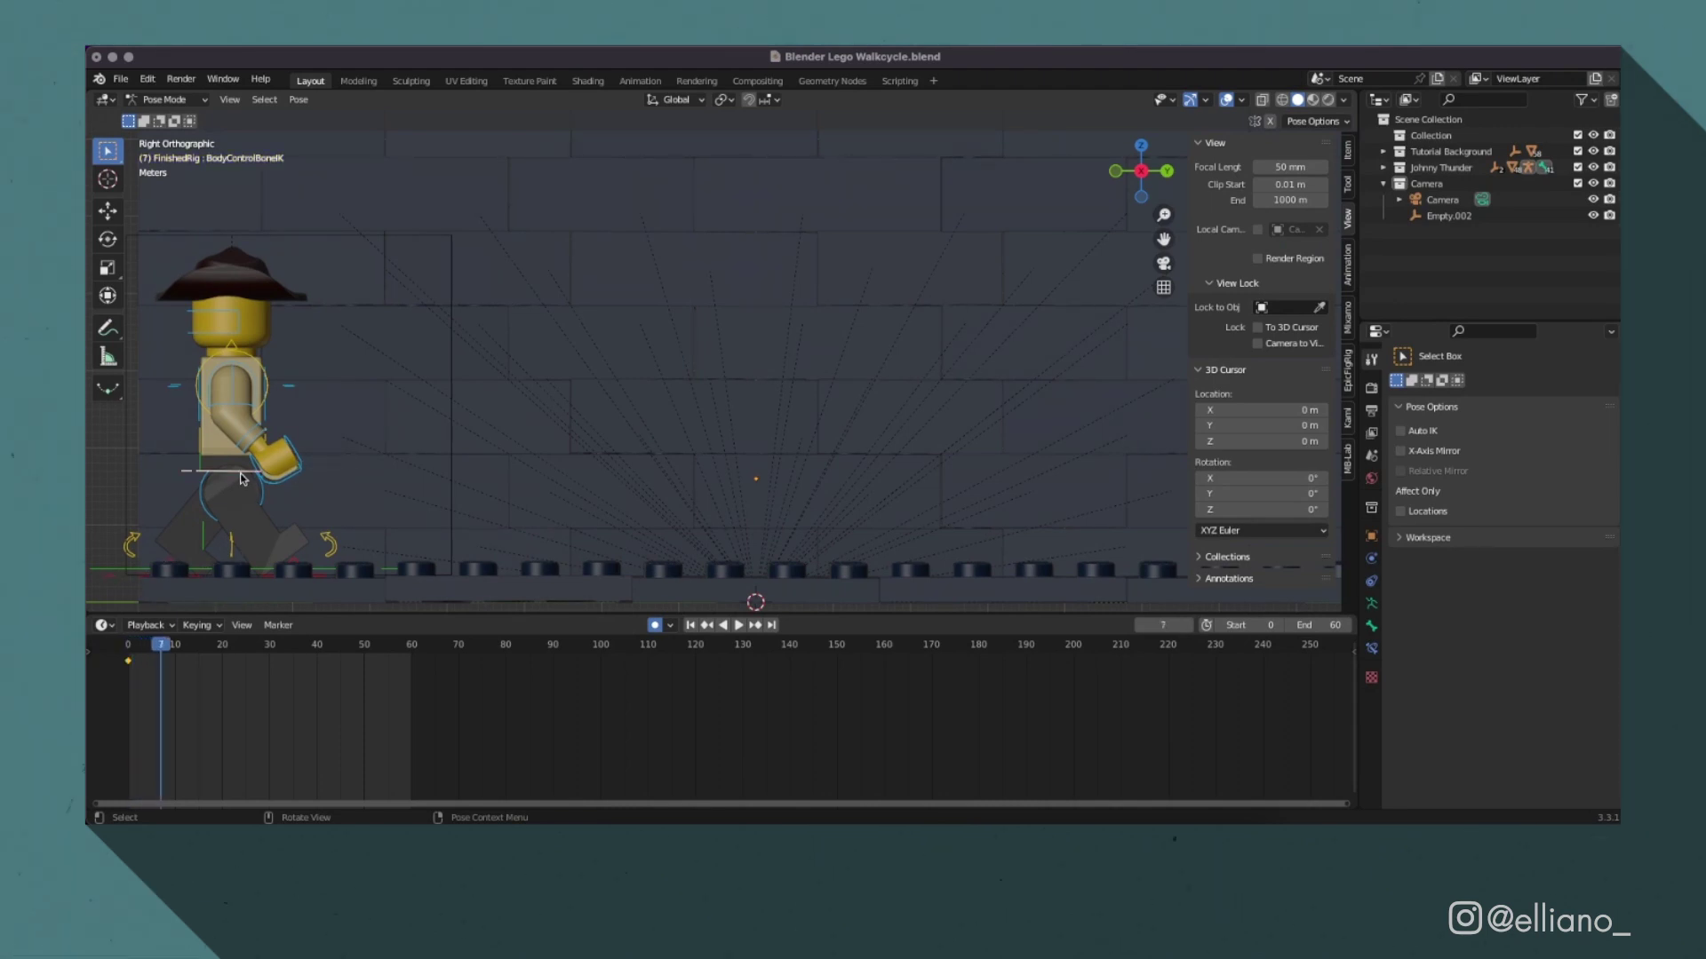
key("g")
key("y")
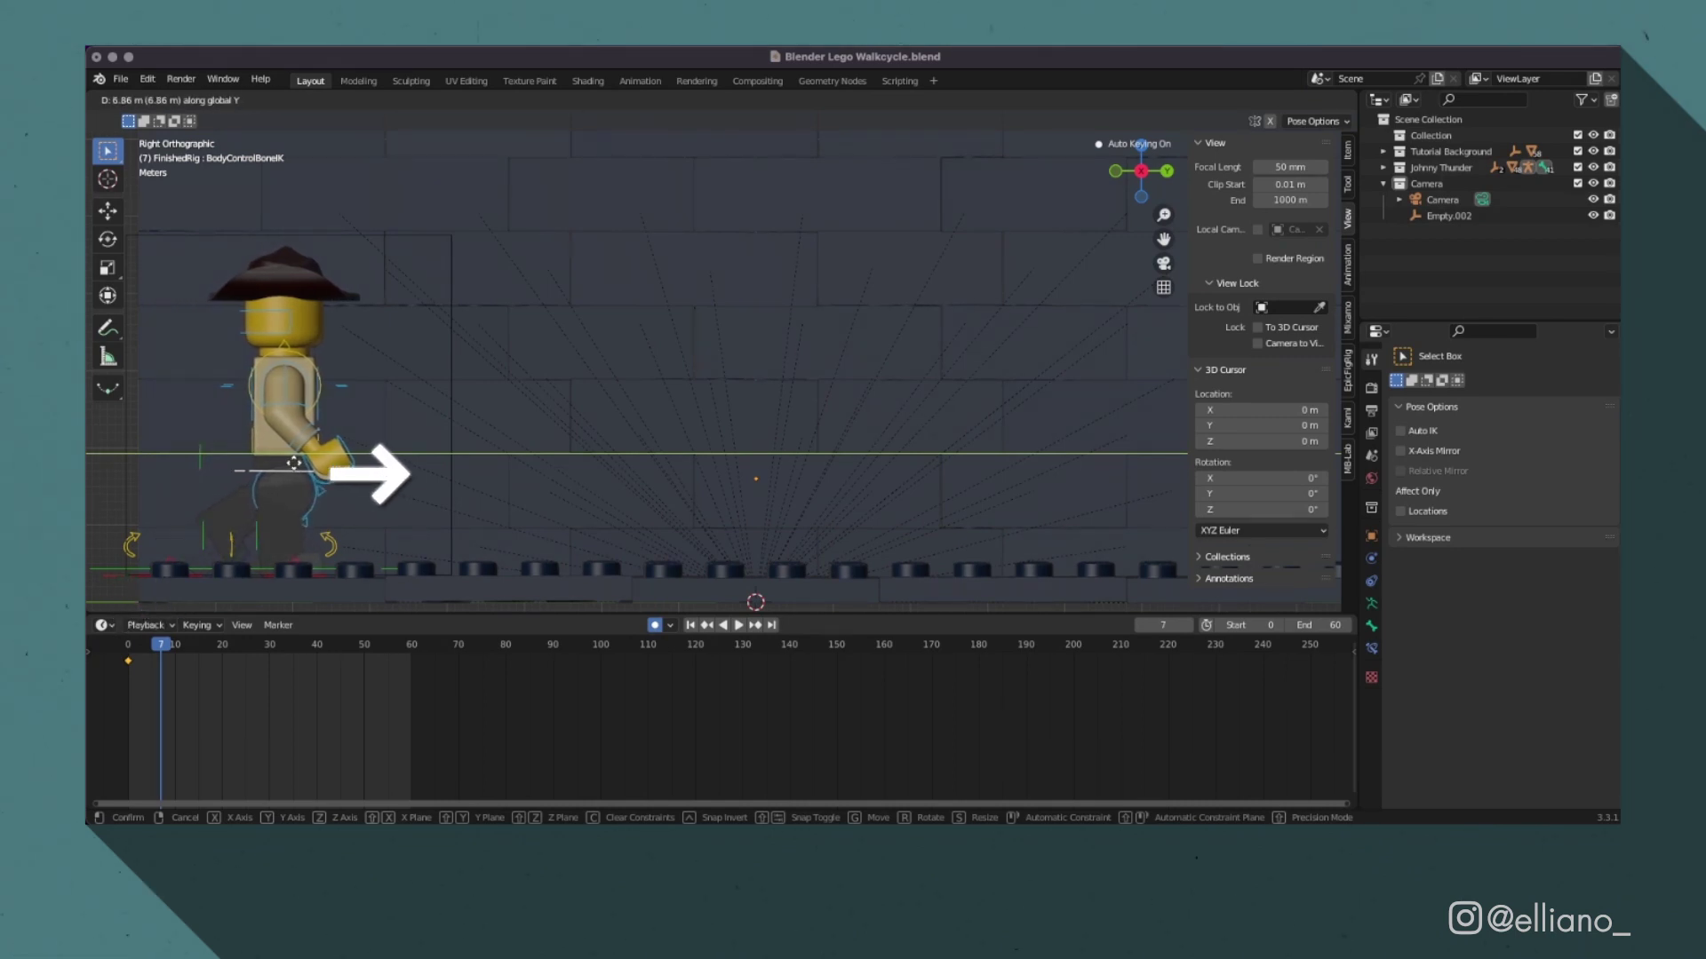
left_click(301, 467)
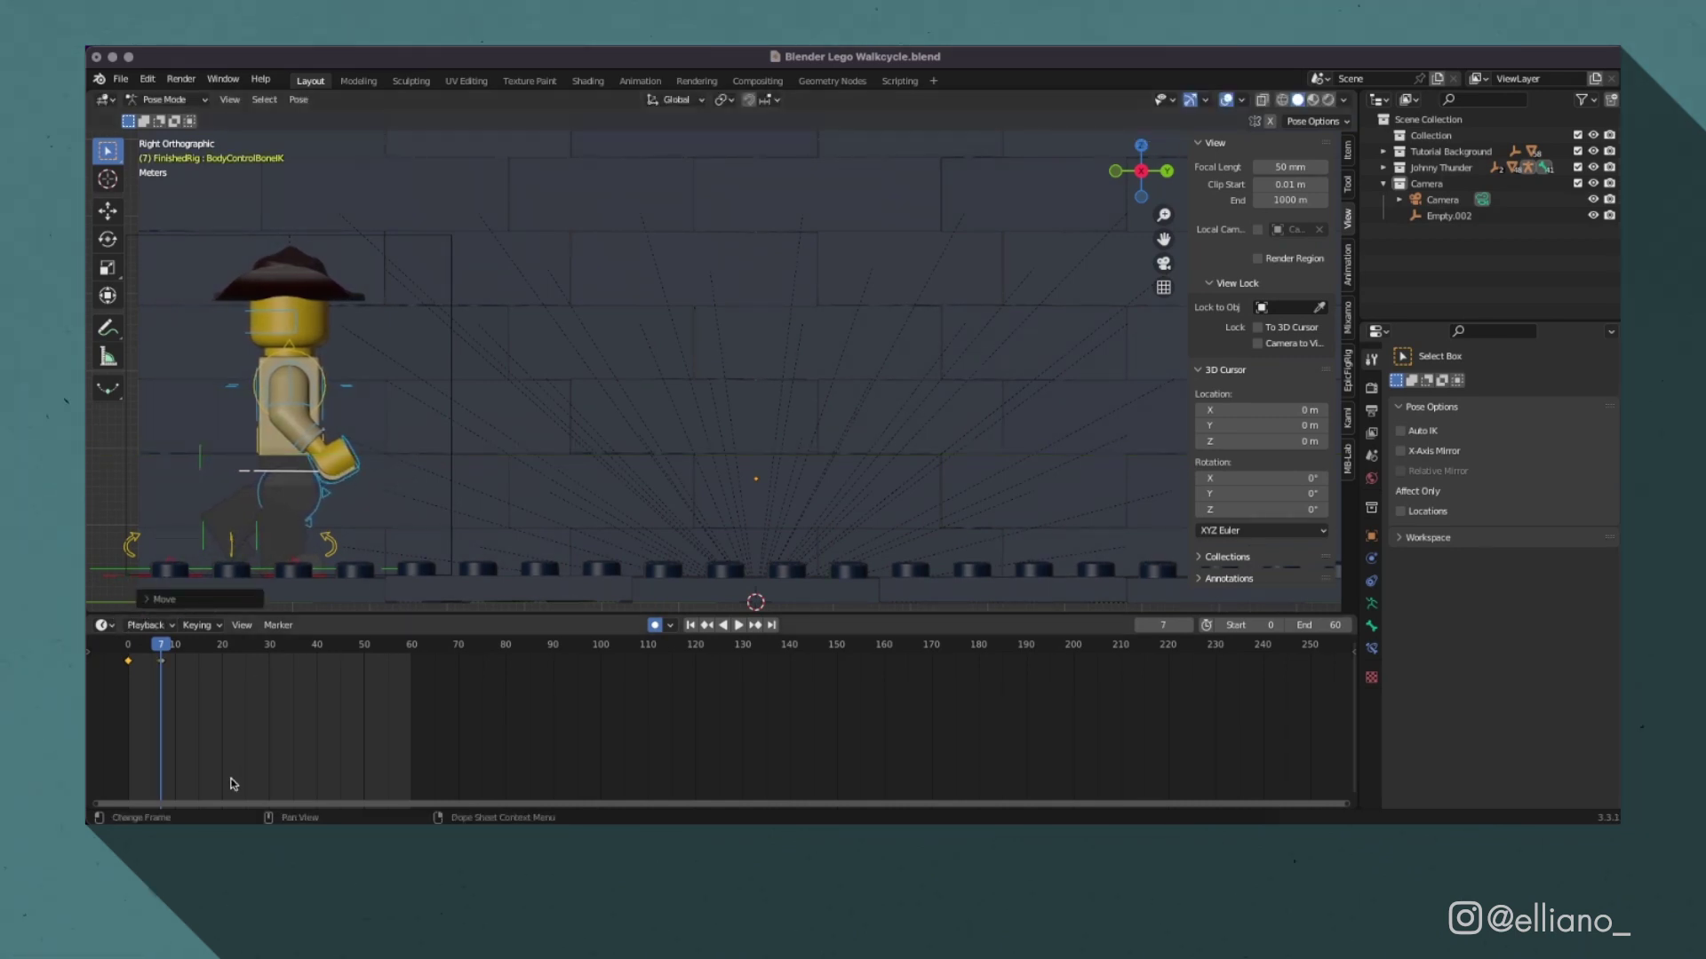
left_click(256, 706)
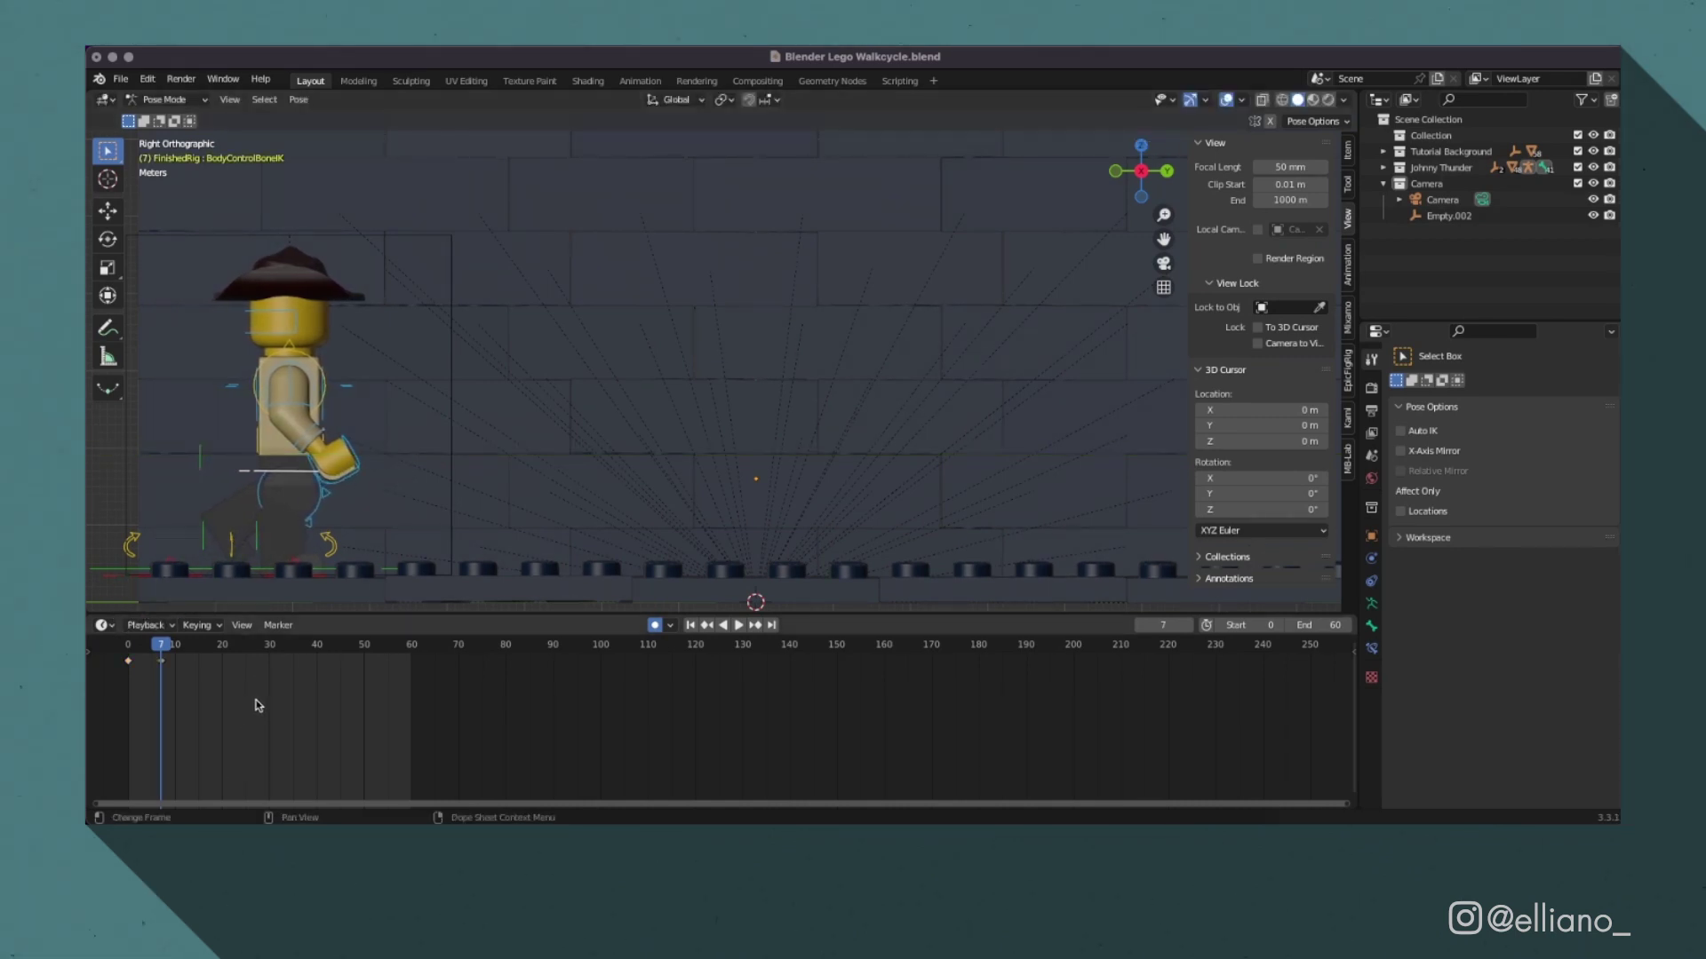
Step: Insert a Location keyframe for LeftFootIK at frame 6
left_click(193, 574)
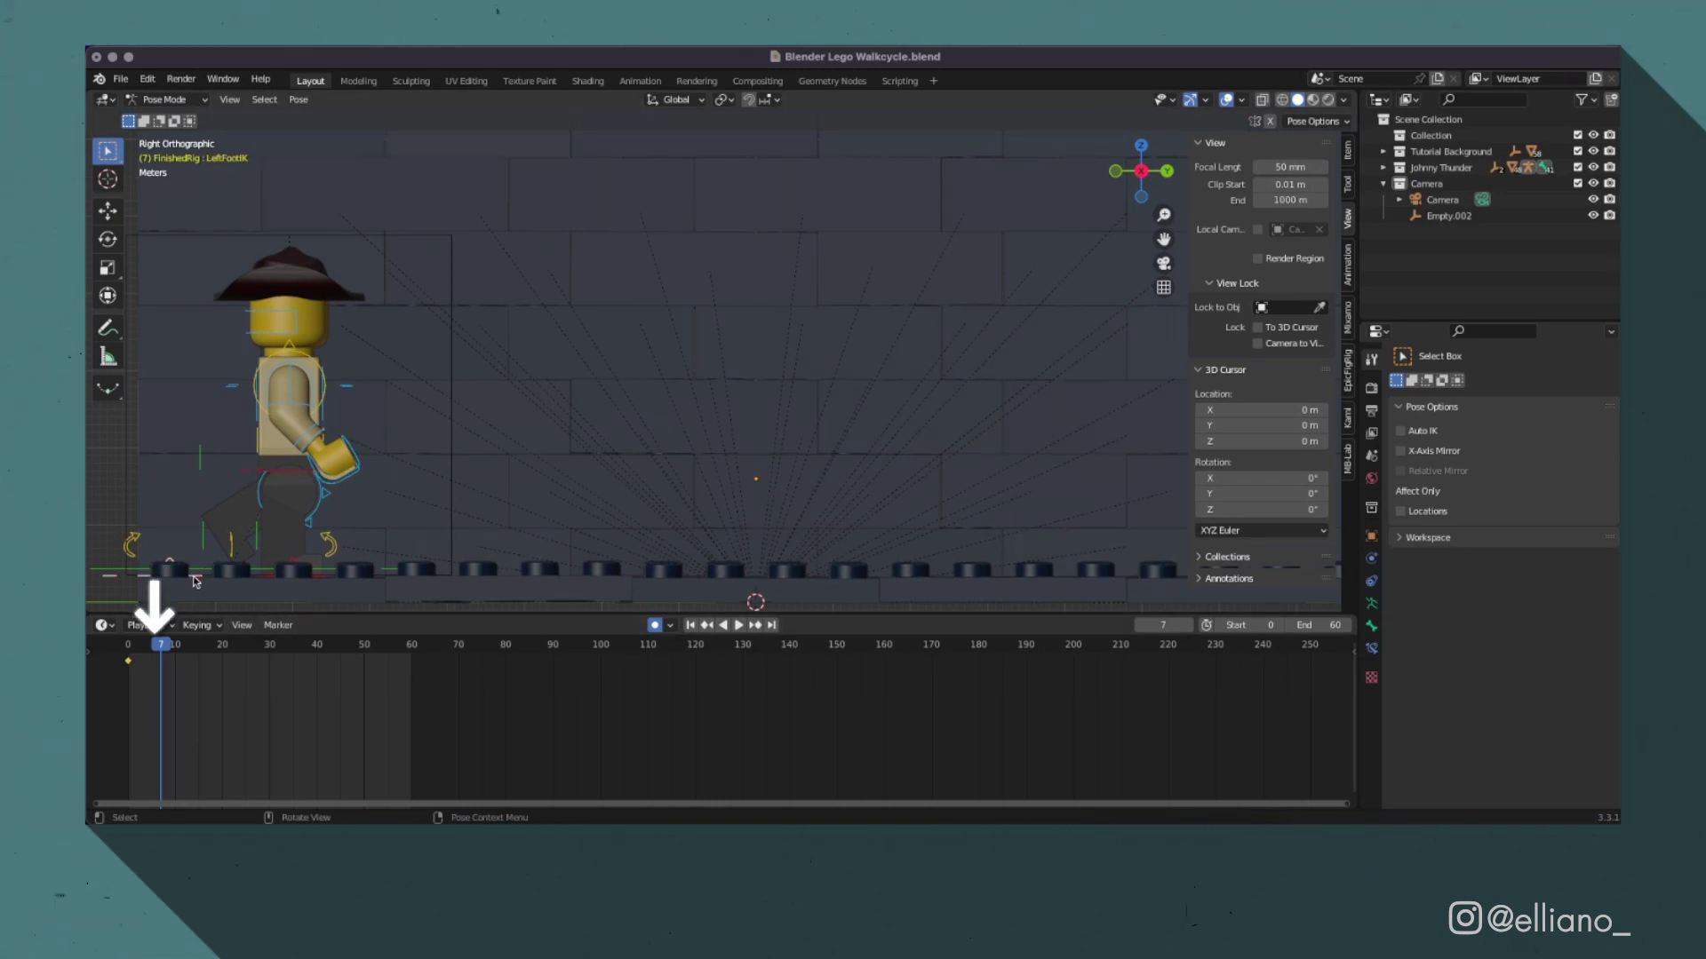
key("Left")
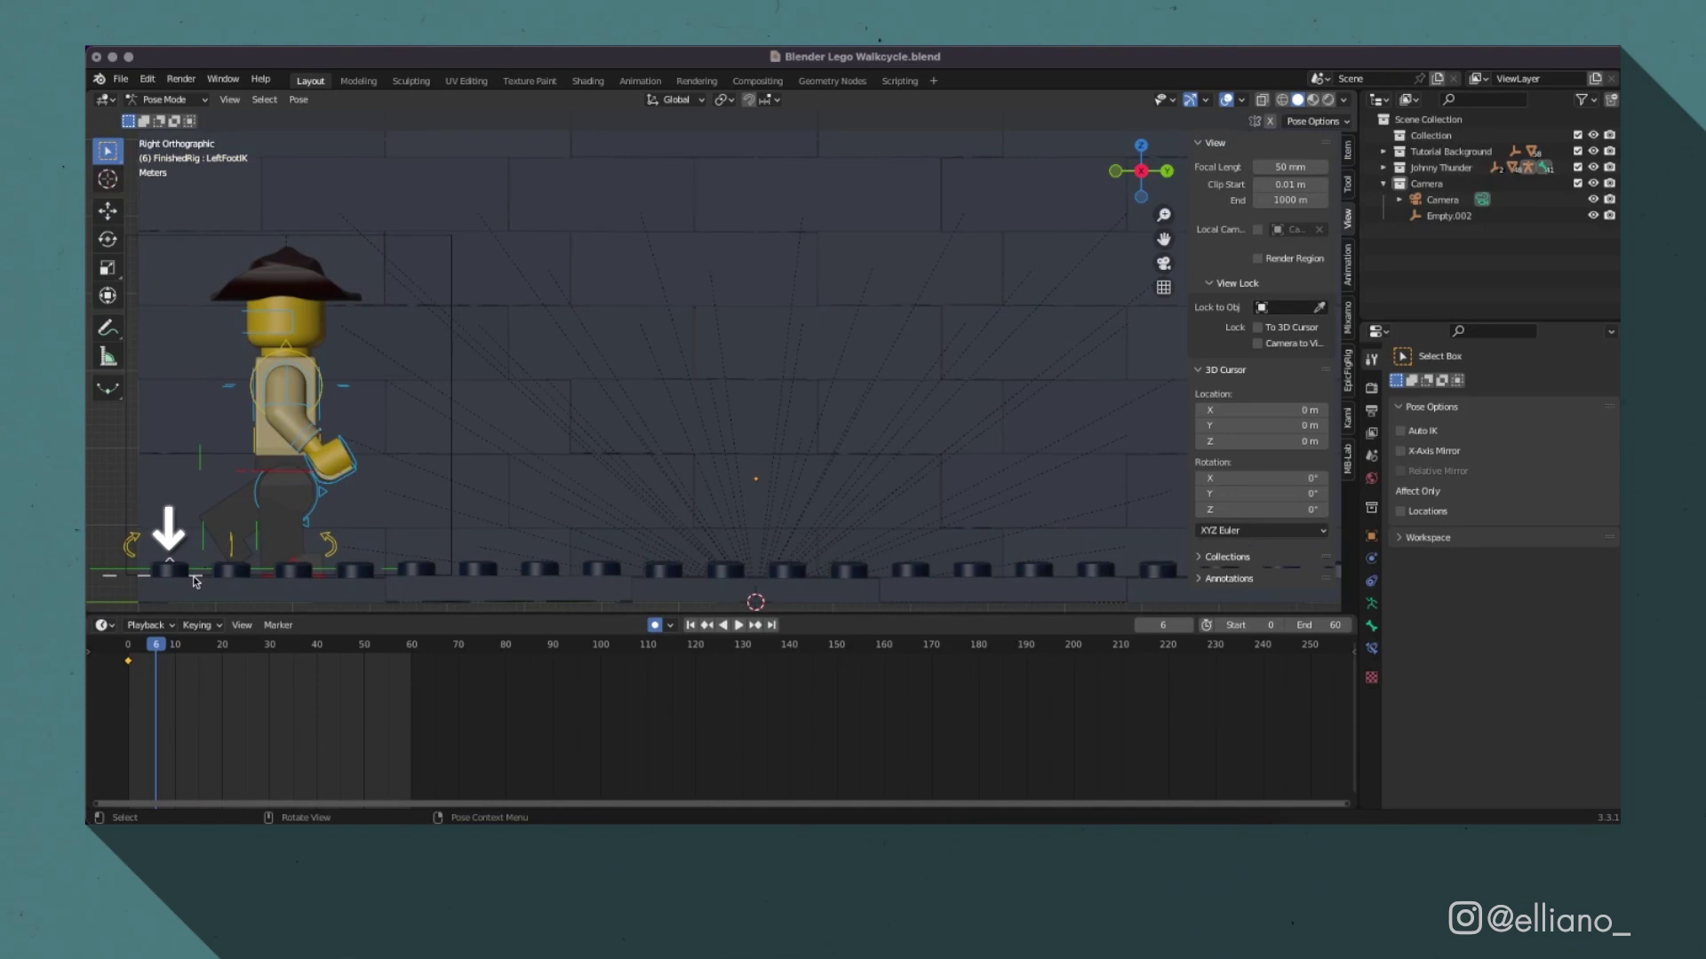
key("i")
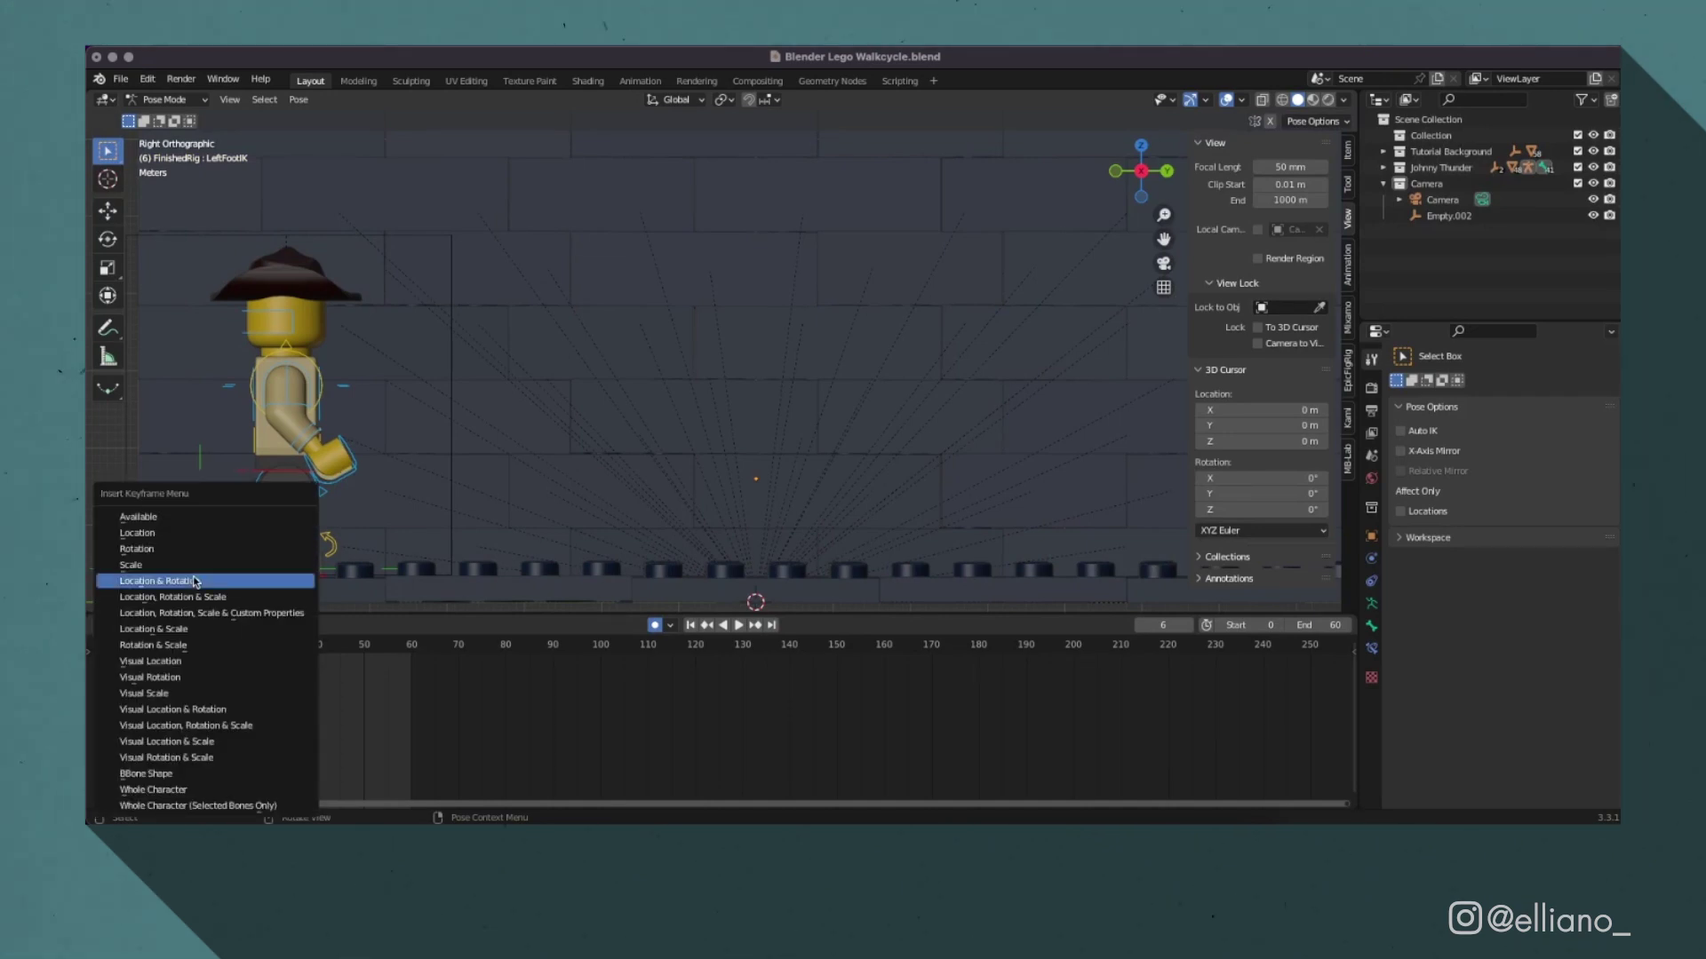
left_click(206, 534)
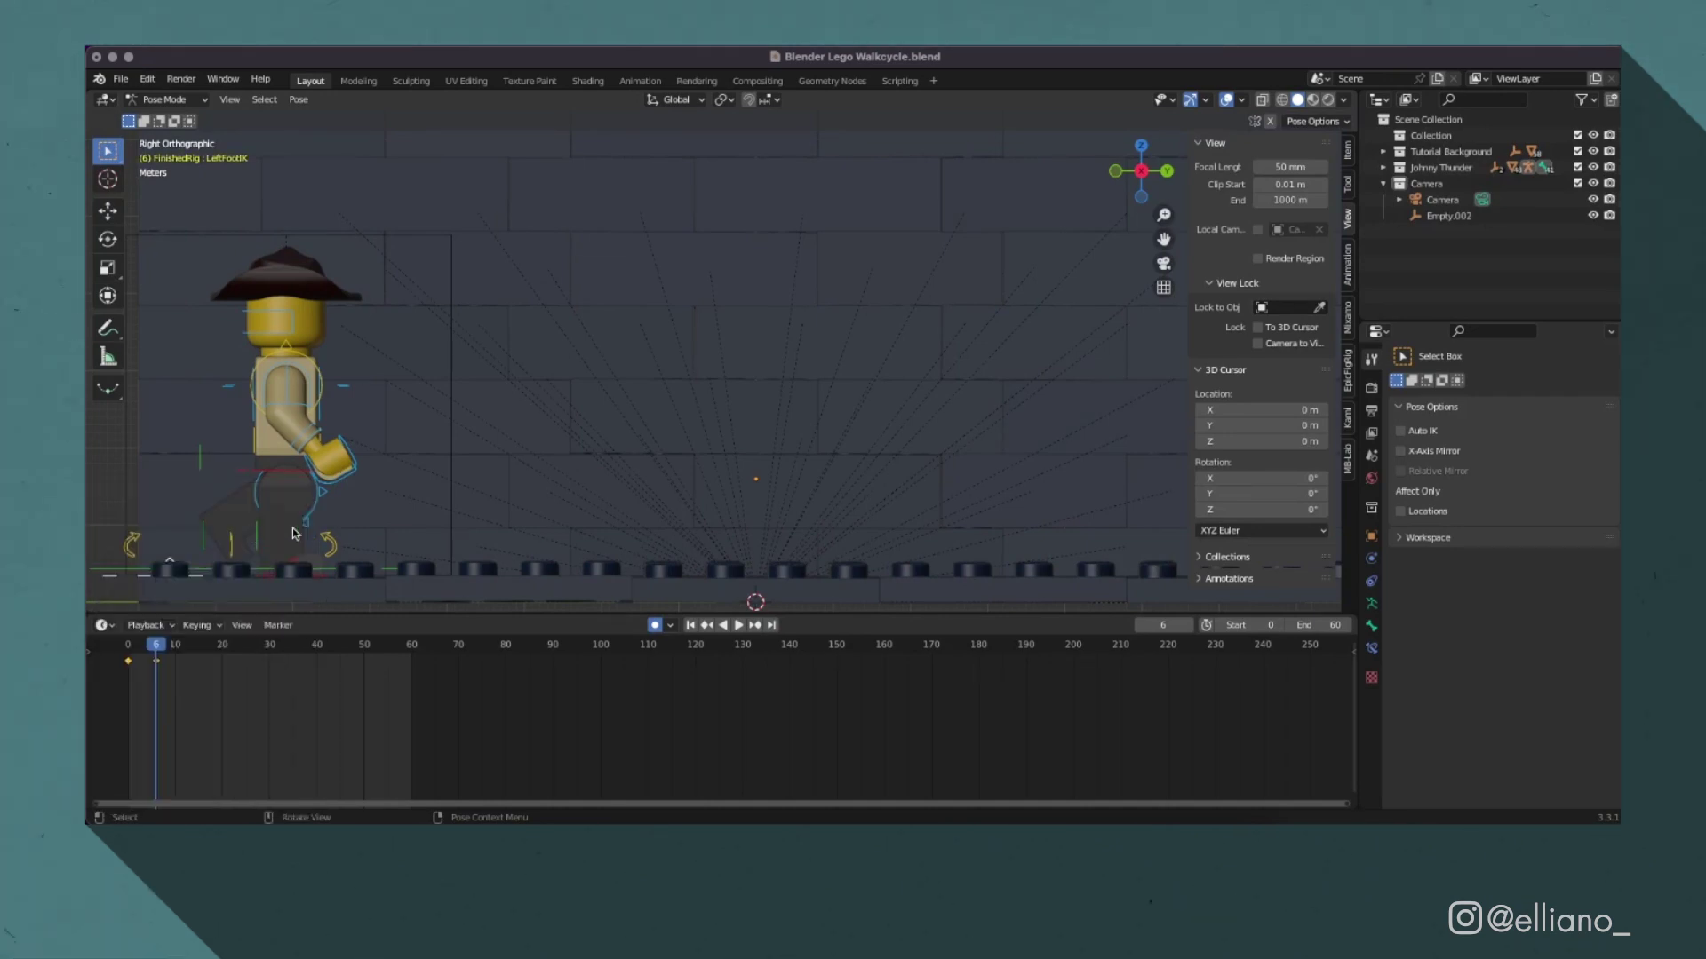
Step: At frame 13, move LeftFootIK forward along global Y so the left leg swings ahead of the body
key("Right")
key("Left")
key("Right")
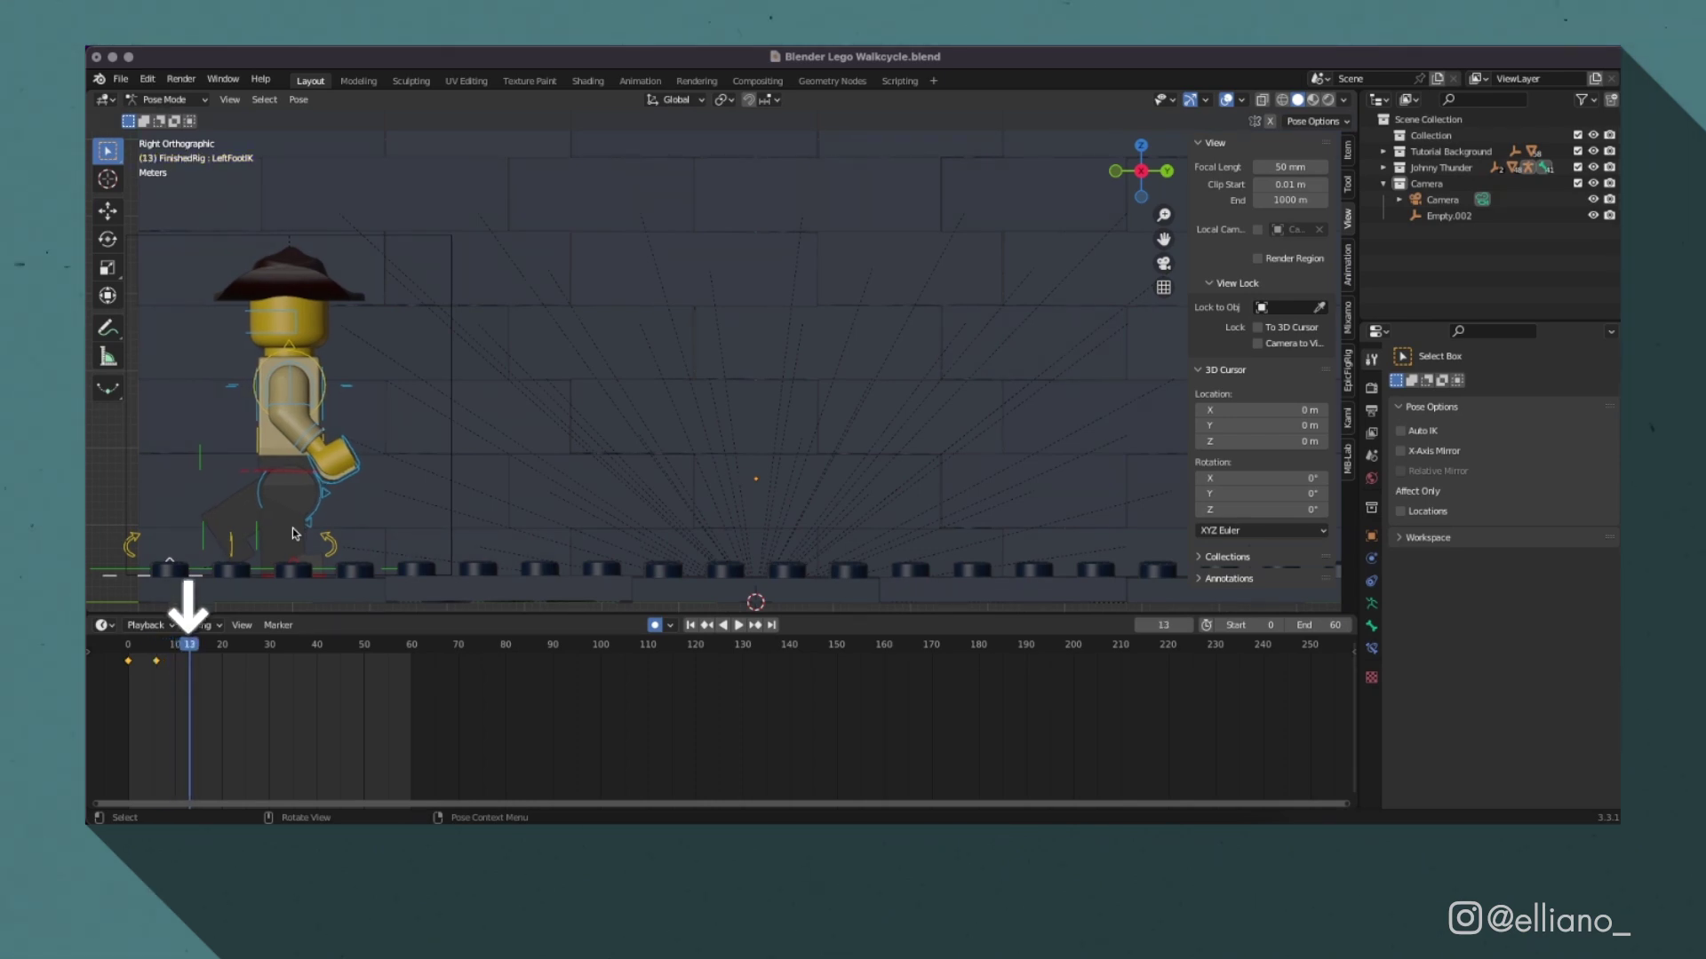
key("g")
key("y")
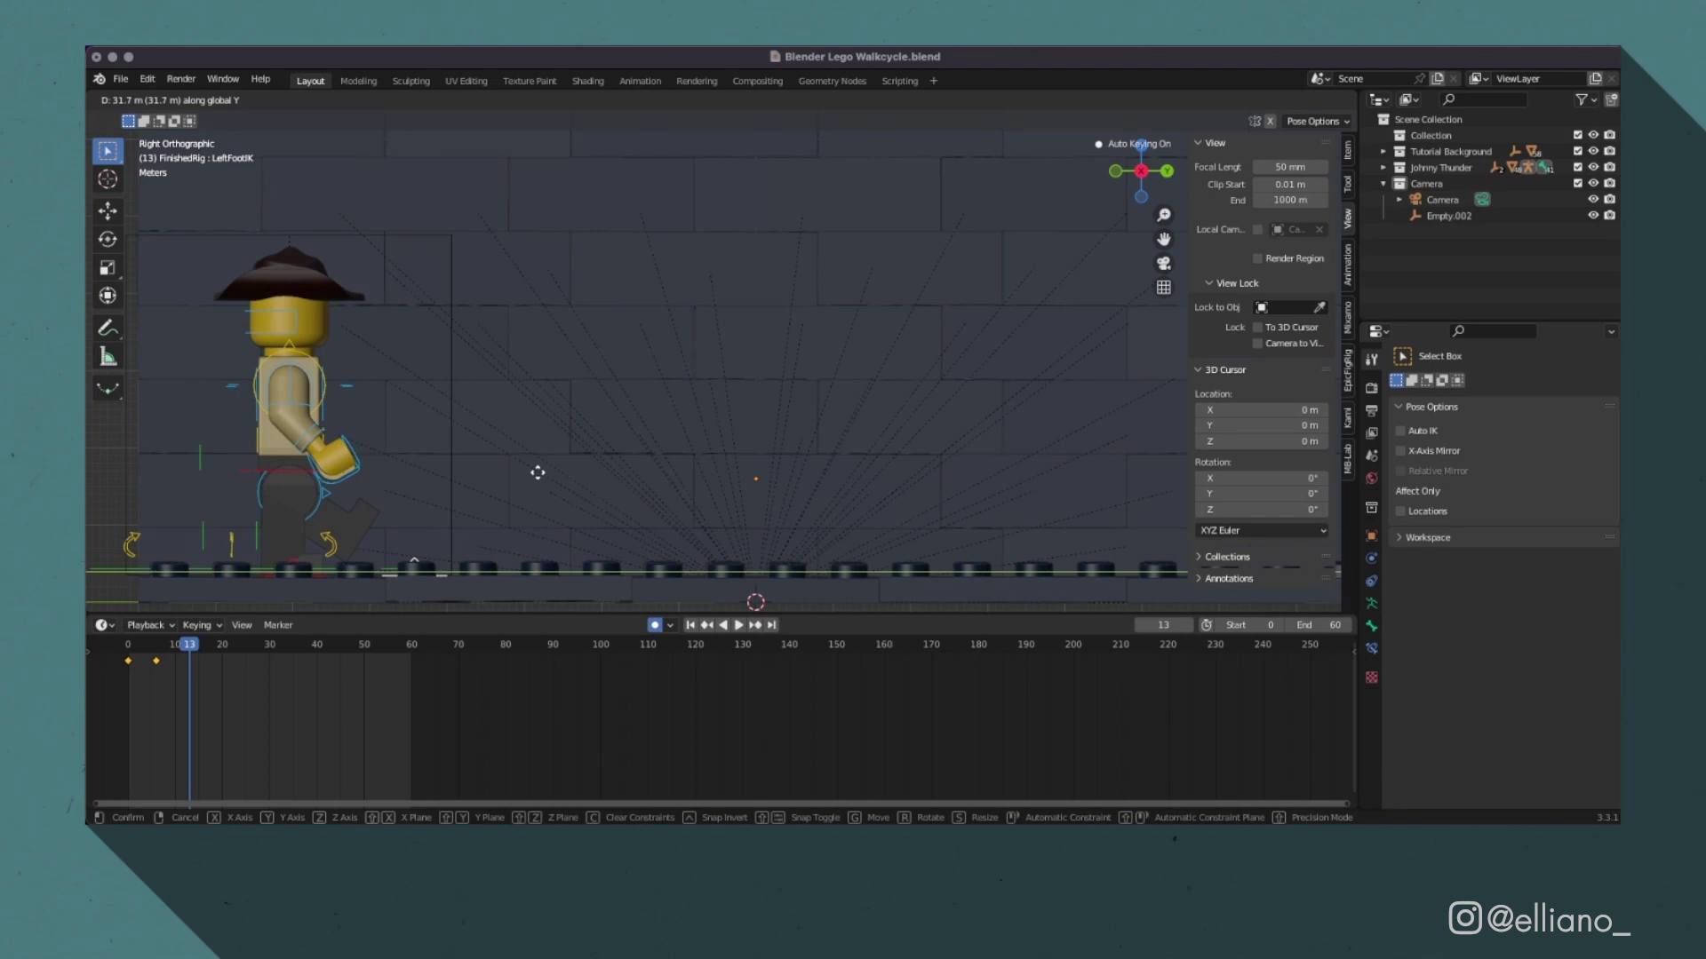
left_click(562, 456)
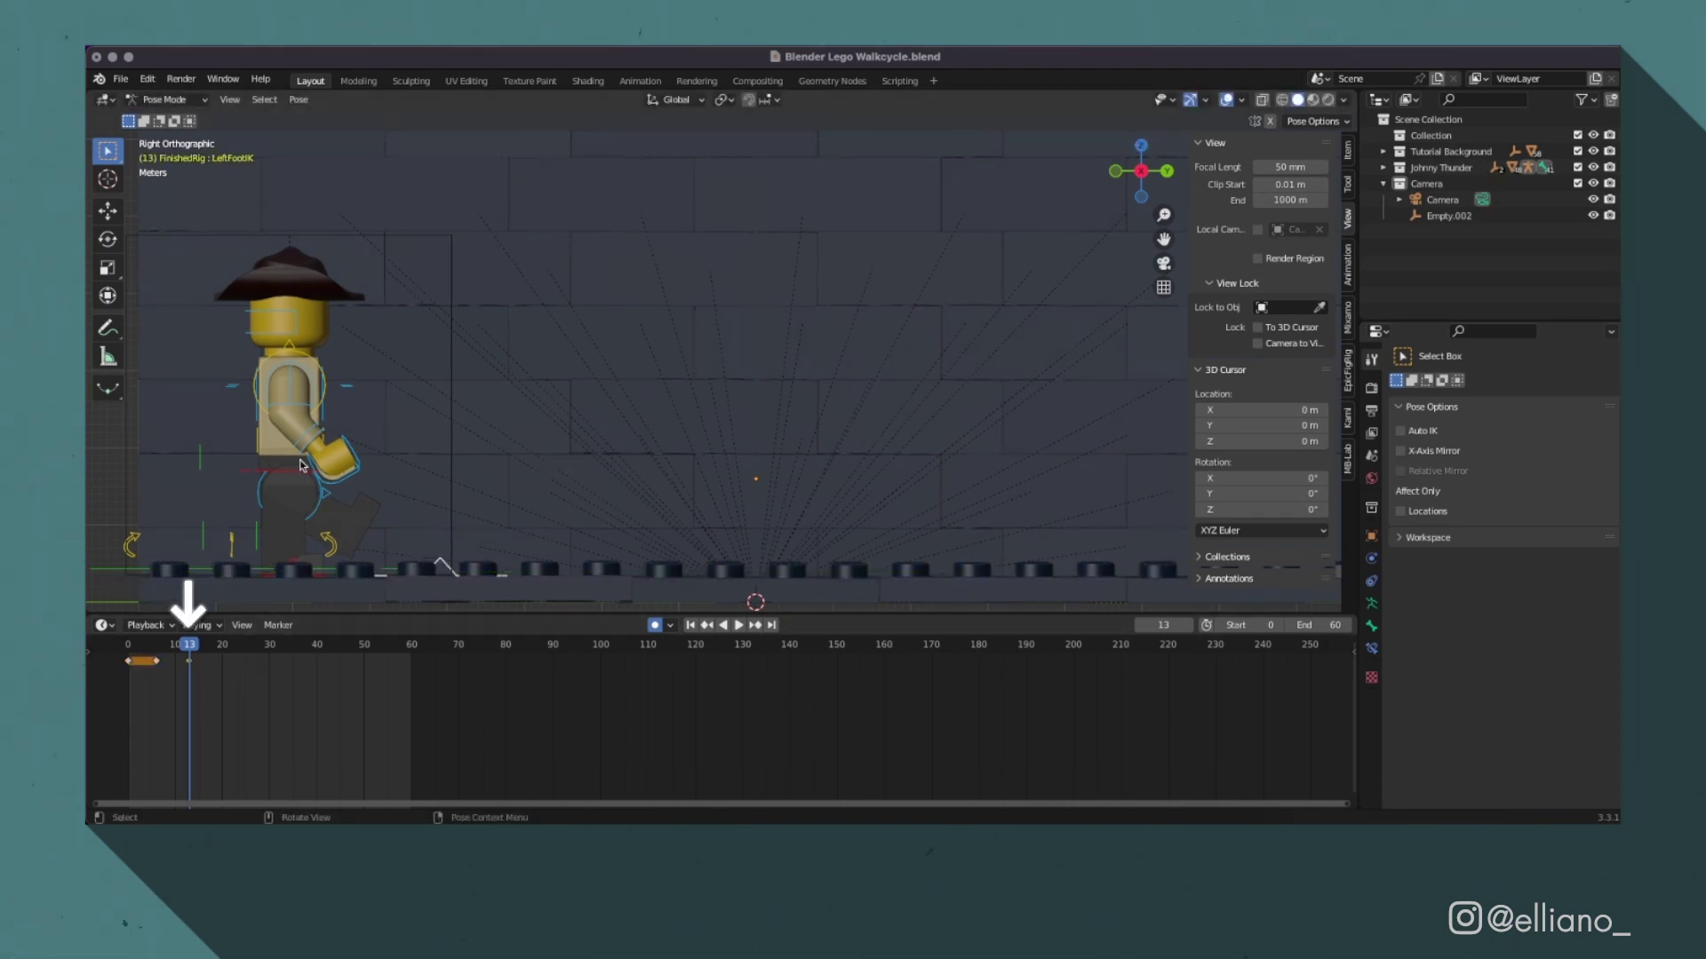
Step: At frame 13, move BodyControlBoneIK about 7.69 m forward along global Y and pull LeftFootIK slightly back to plant the foot
left_click_drag(160, 659, 190, 652)
key("g")
key("y")
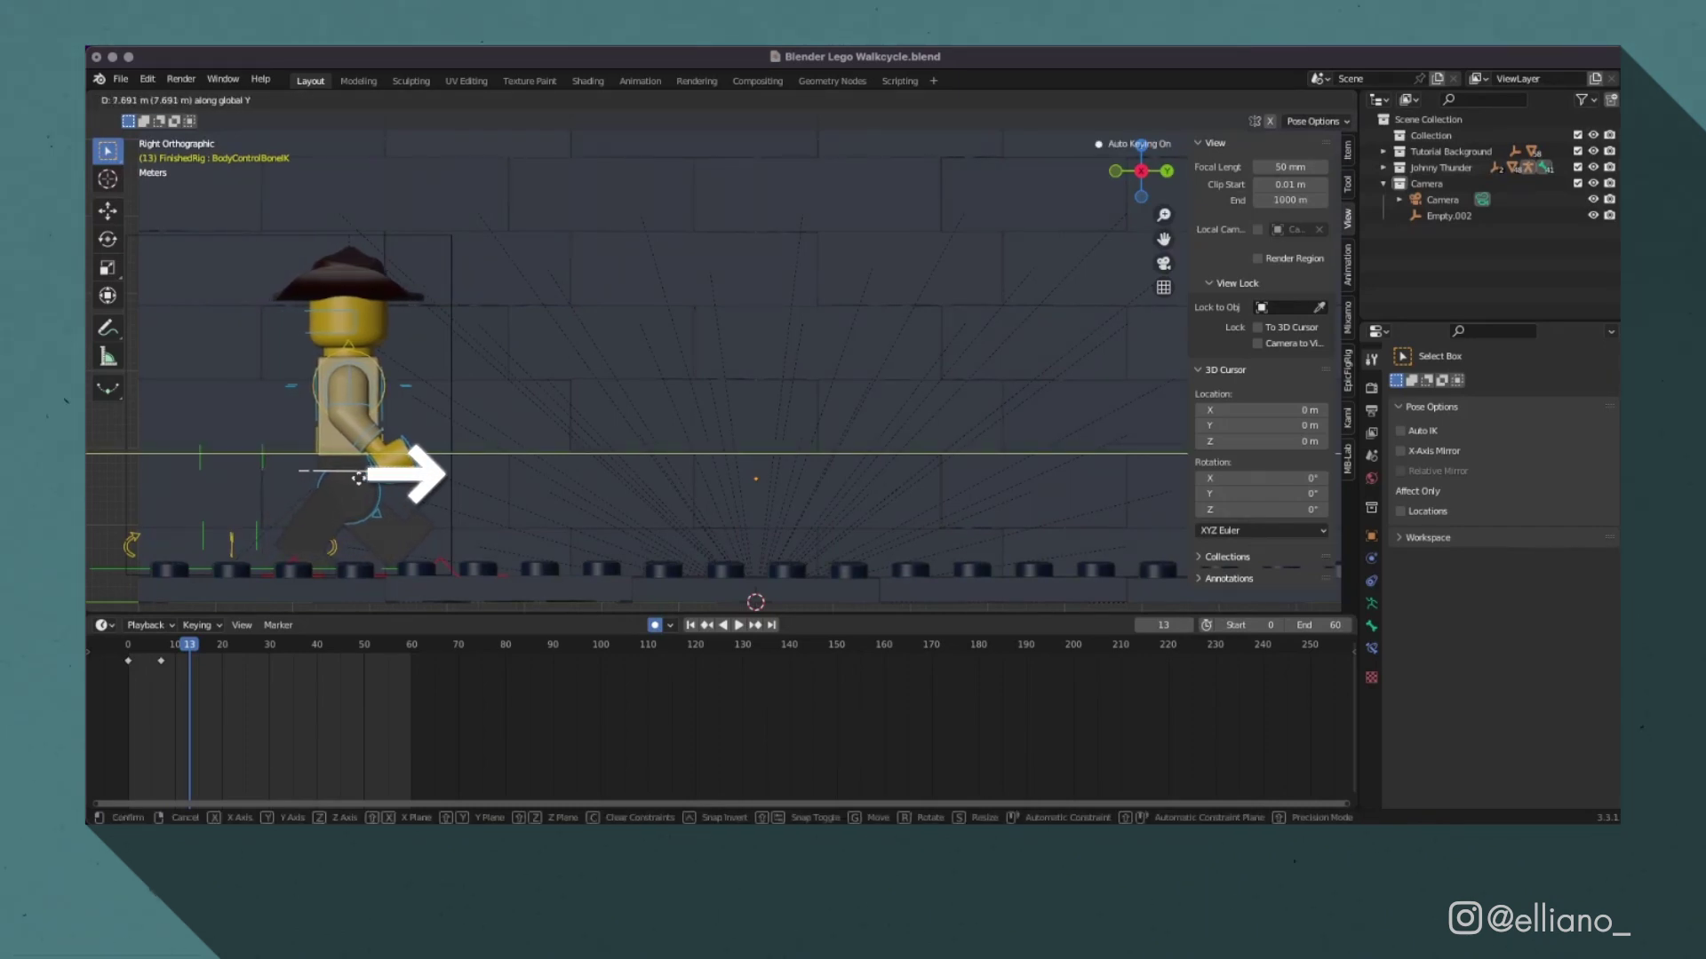
left_click(359, 480)
left_click(446, 570)
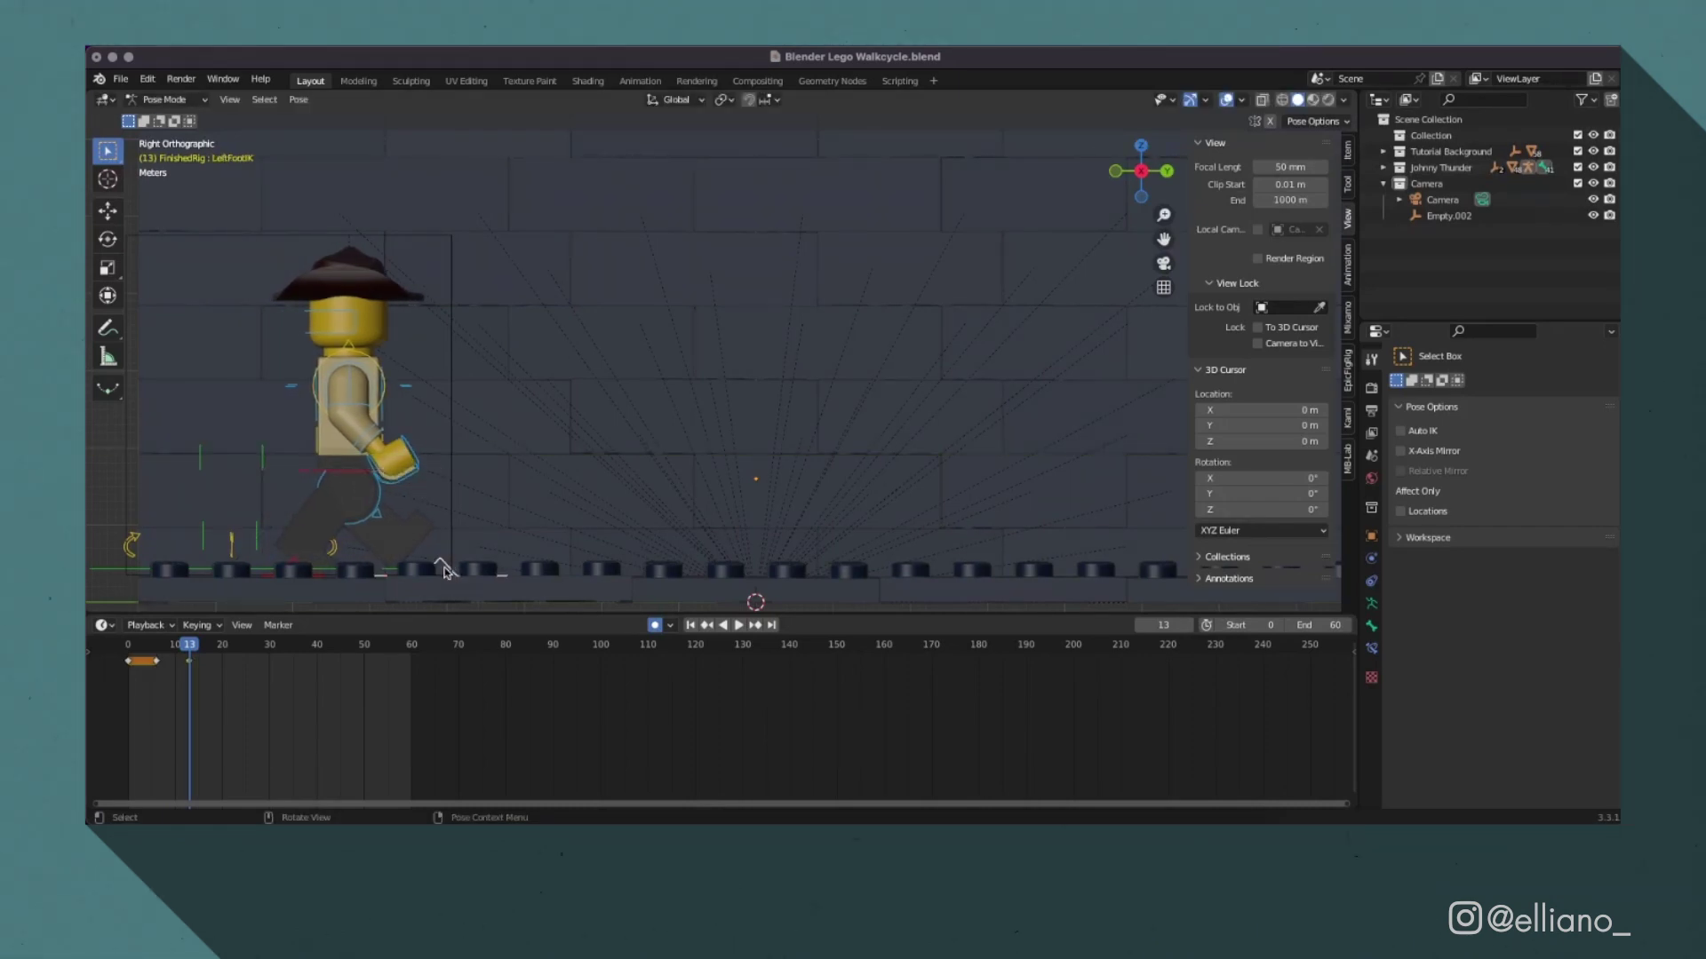
key("g")
key("y")
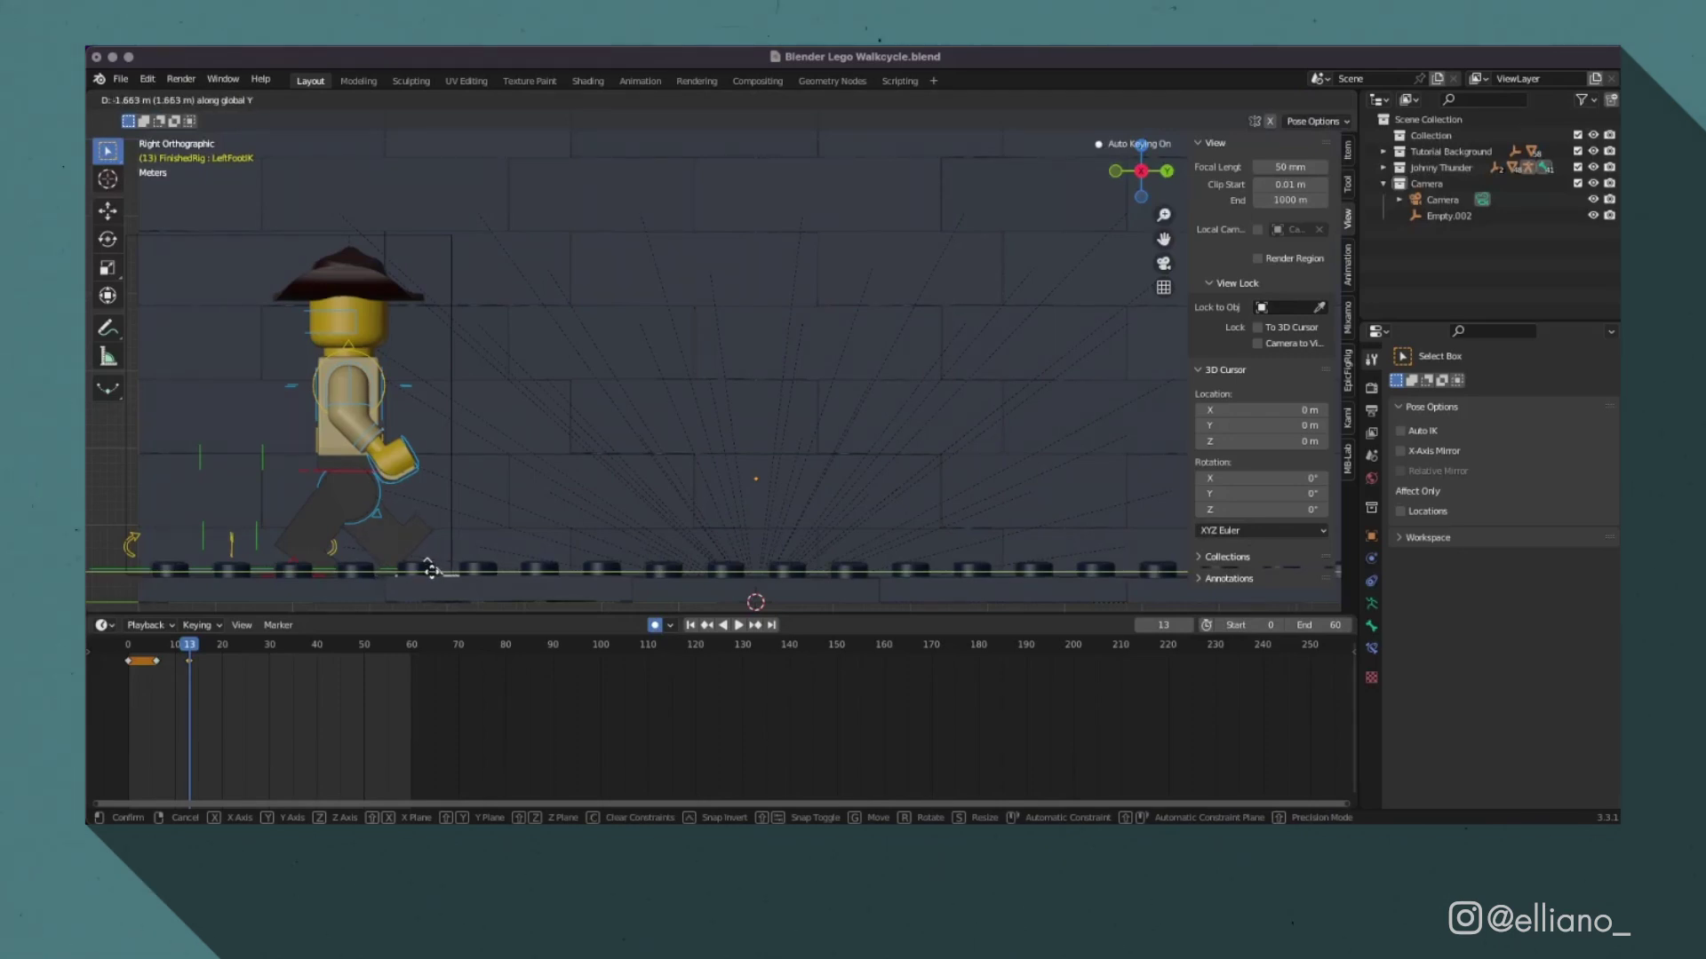
left_click(426, 576)
Step: Step through the frames between 0 and 13 to check the motion of the first stride
key("Left")
key("Left")
key("Left")
key("Left")
key("Left")
key("Left")
key("Left")
key("Left")
key("Left")
key("Left")
key("Left")
key("Left")
key("Left")
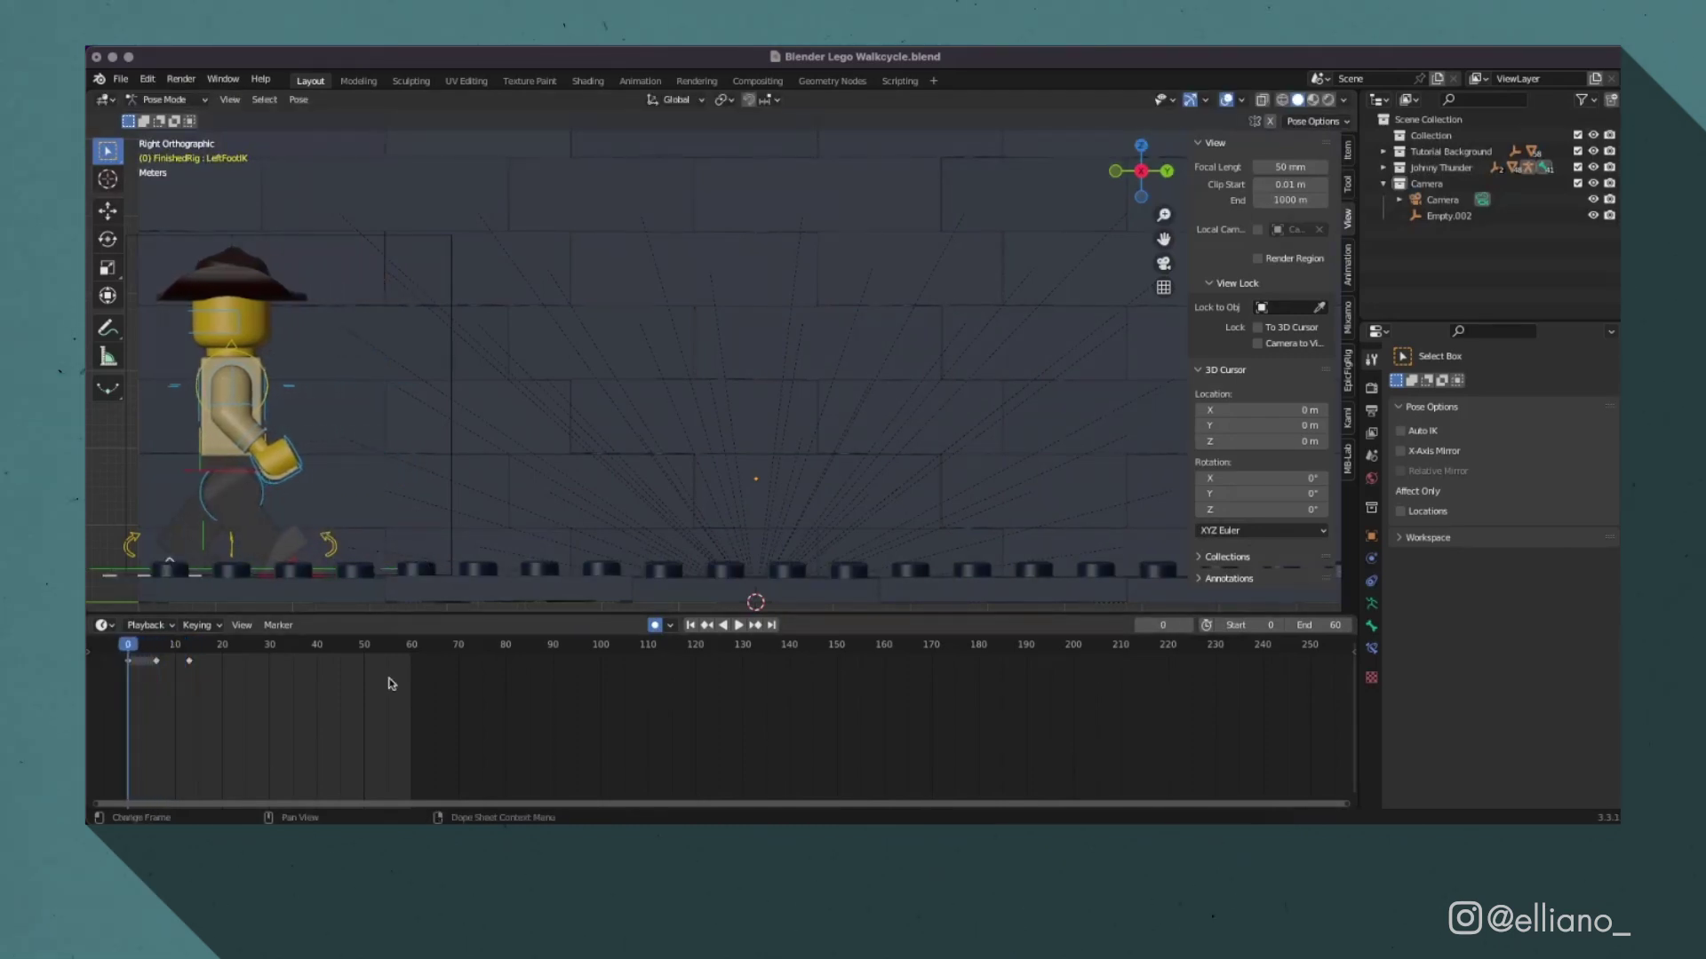
key("Right")
key("Right")
key("Right")
key("Right")
key("Right")
key("Right")
key("Right")
key("Right")
key("Right")
key("Right")
key("Right")
key("Right")
key("Right")
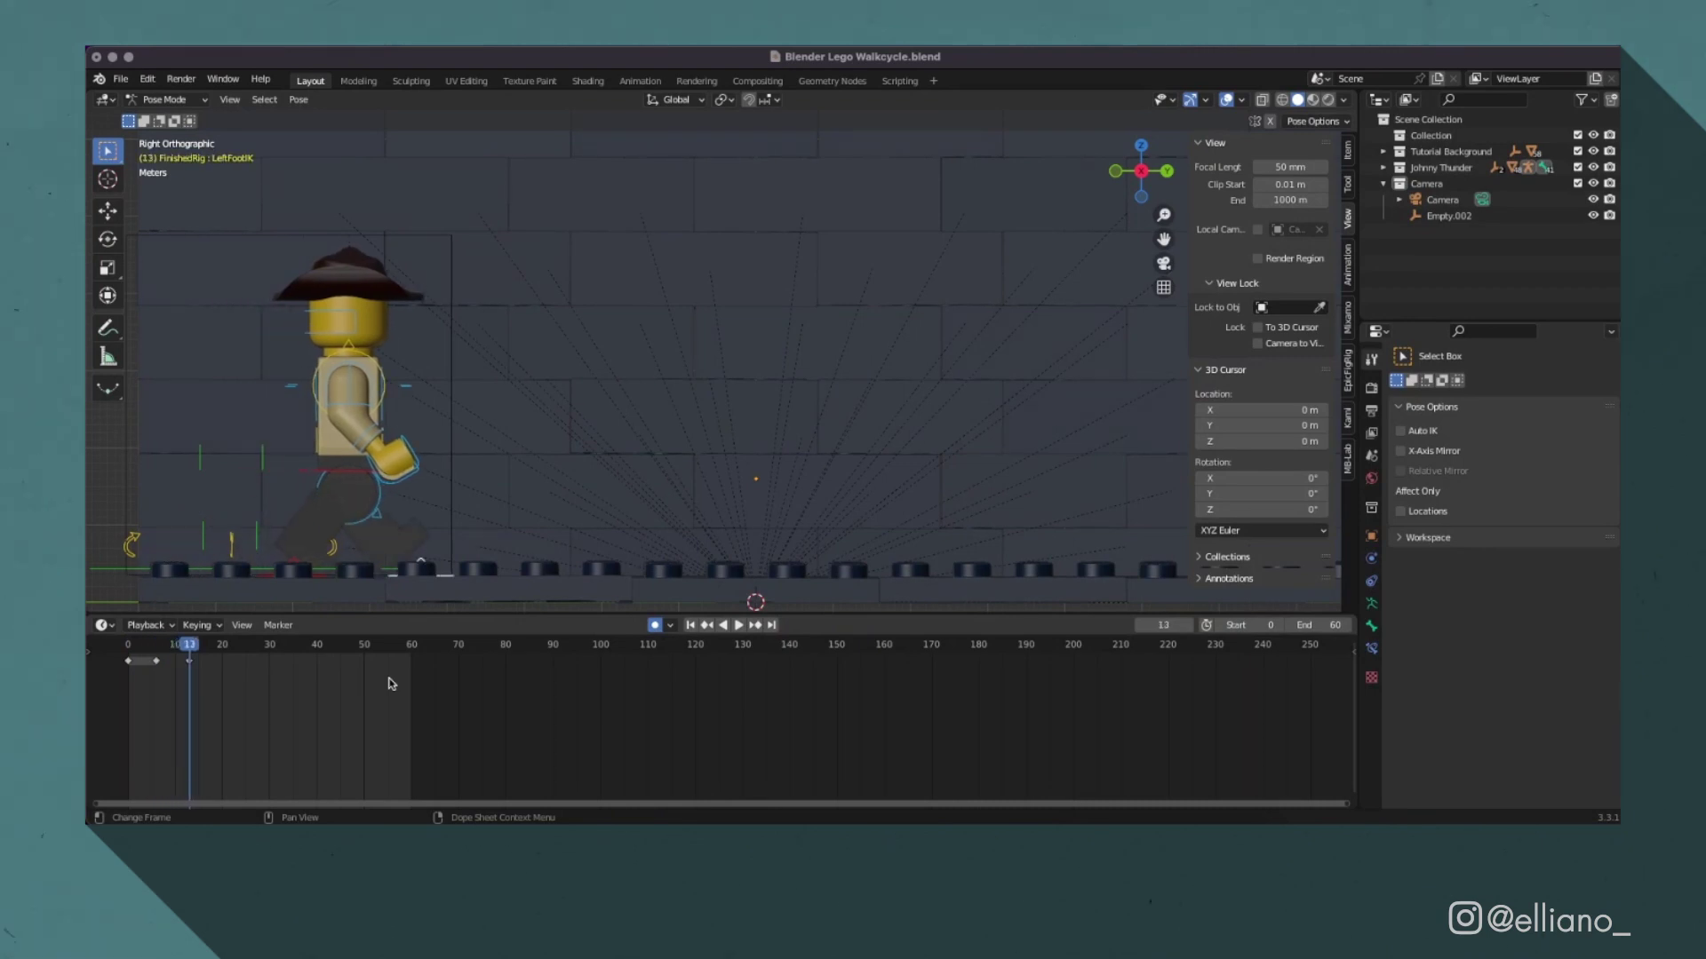
Step: Insert a keyframe for RightFootIK at frame 13 to hold its position on the ground
key("Right")
key("Right")
key("Right")
key("Right")
key("Right")
key("Right")
key("Right")
left_click(322, 581)
key("Left")
key("Left")
key("Left")
key("Left")
key("Left")
key("Left")
key("Left")
key("Left")
key("Left")
key("Left")
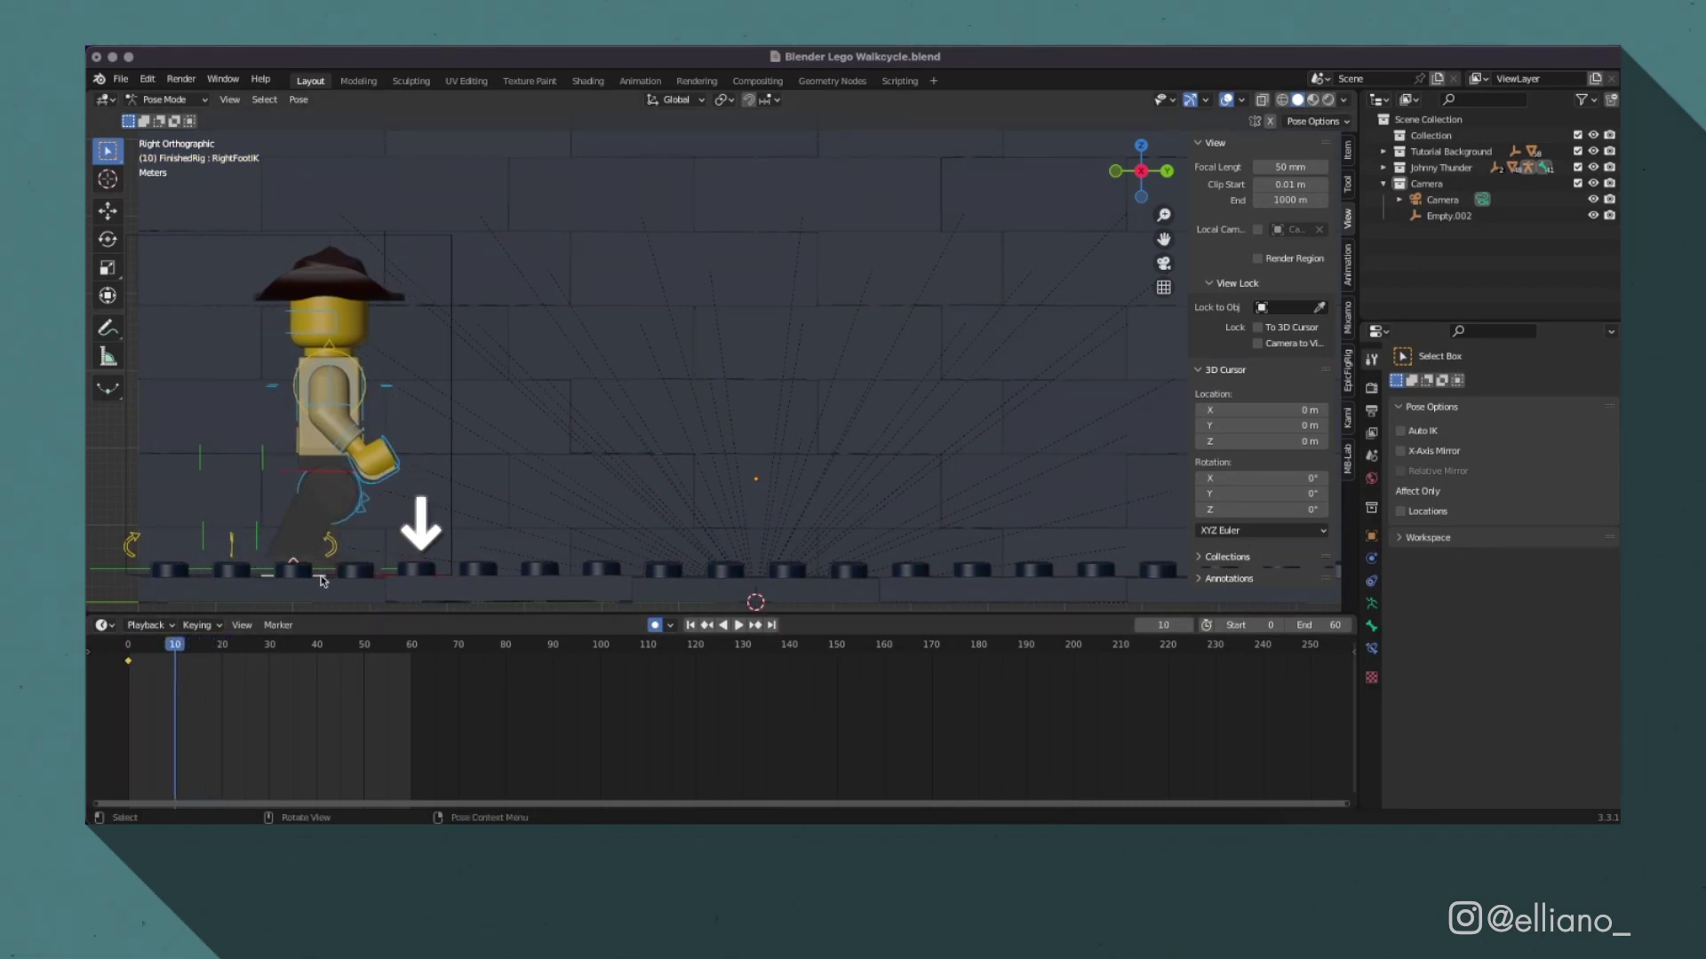
Step: At frame 20, move BodyControlBoneIK forward along global Y until the body stands over the left foot
key("Right")
key("Right")
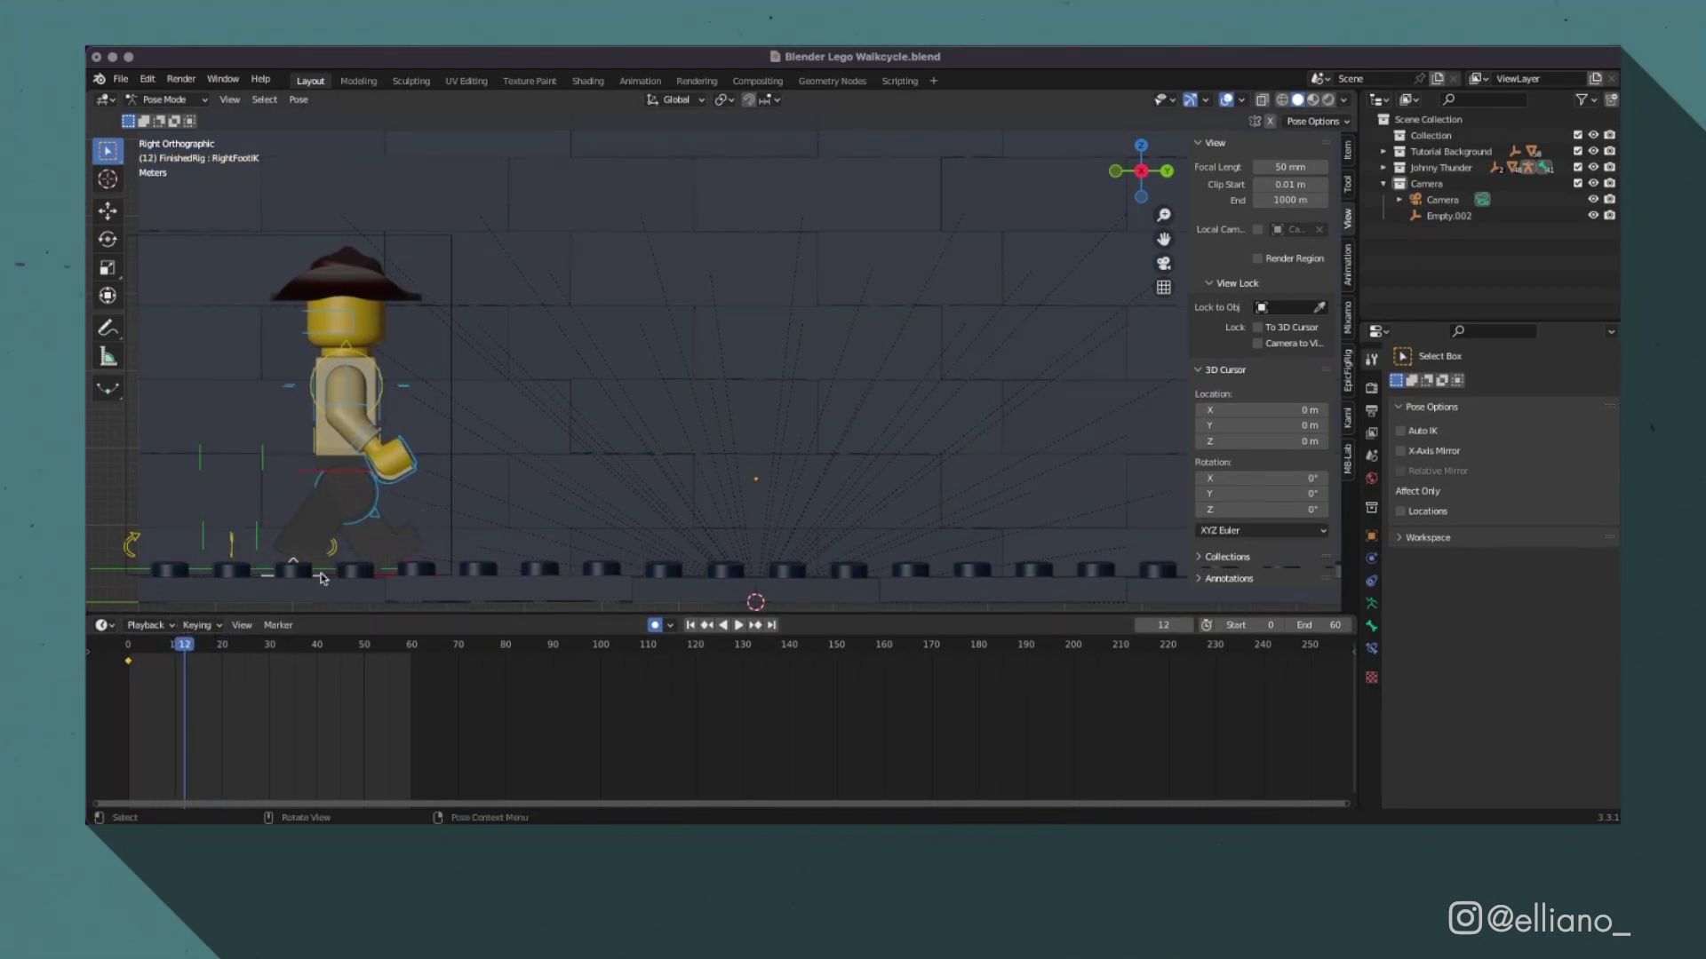
key("i")
left_click(321, 511)
key("Right")
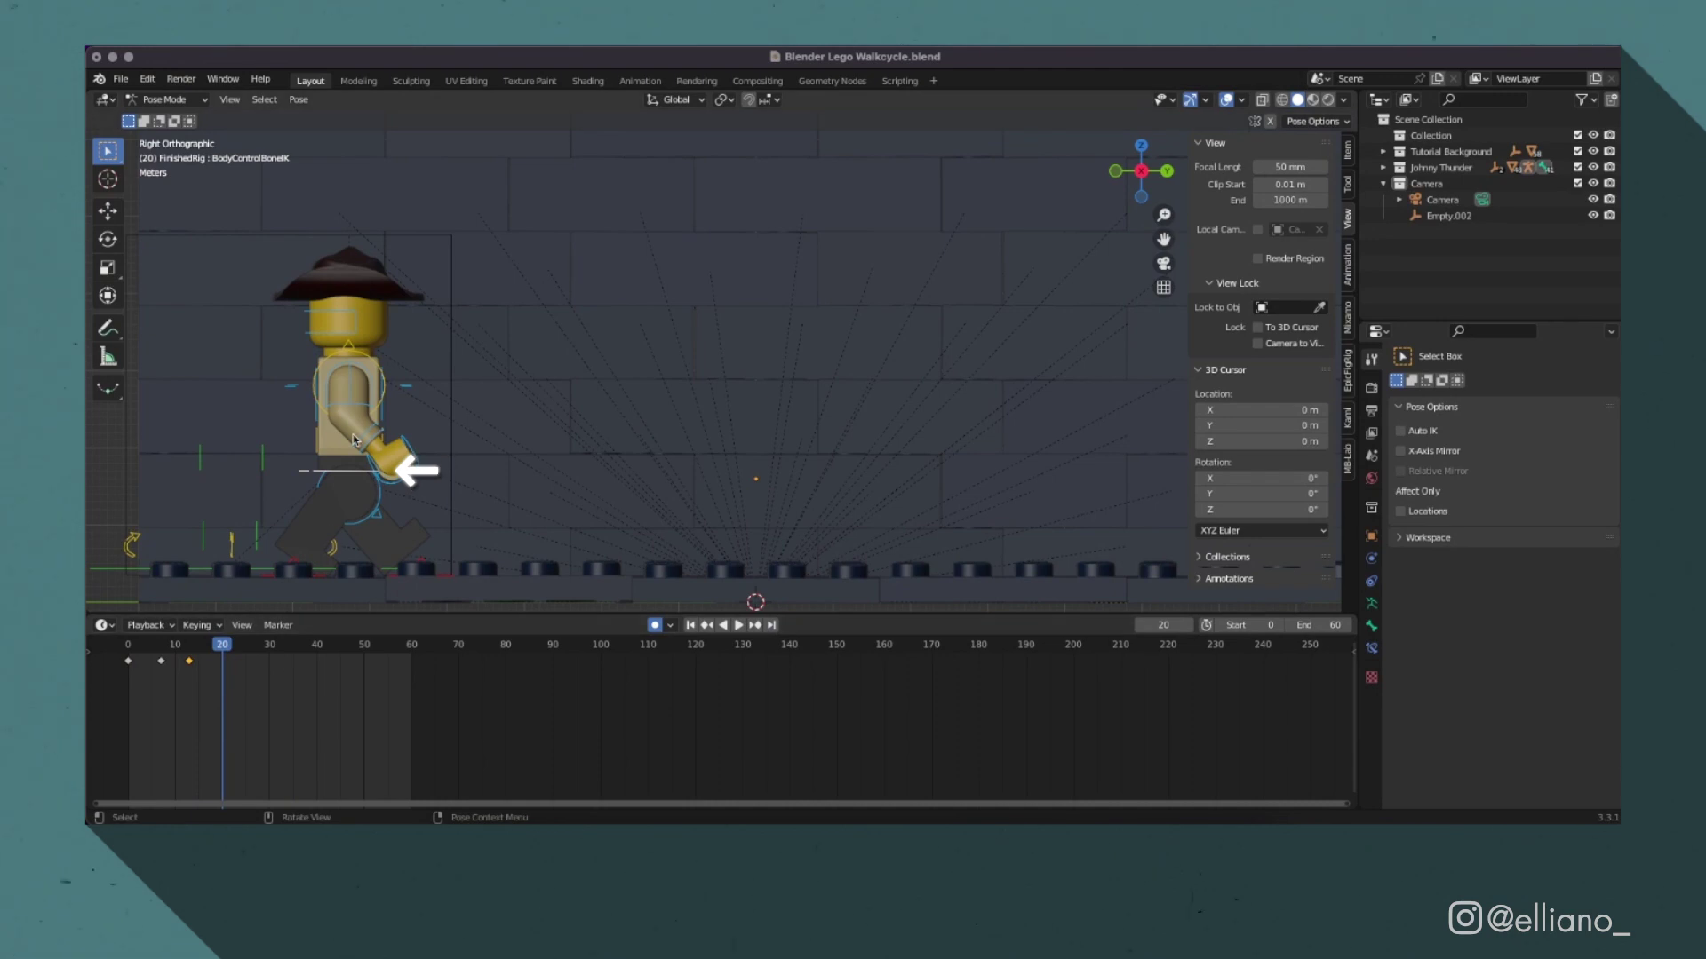
key("g")
key("y")
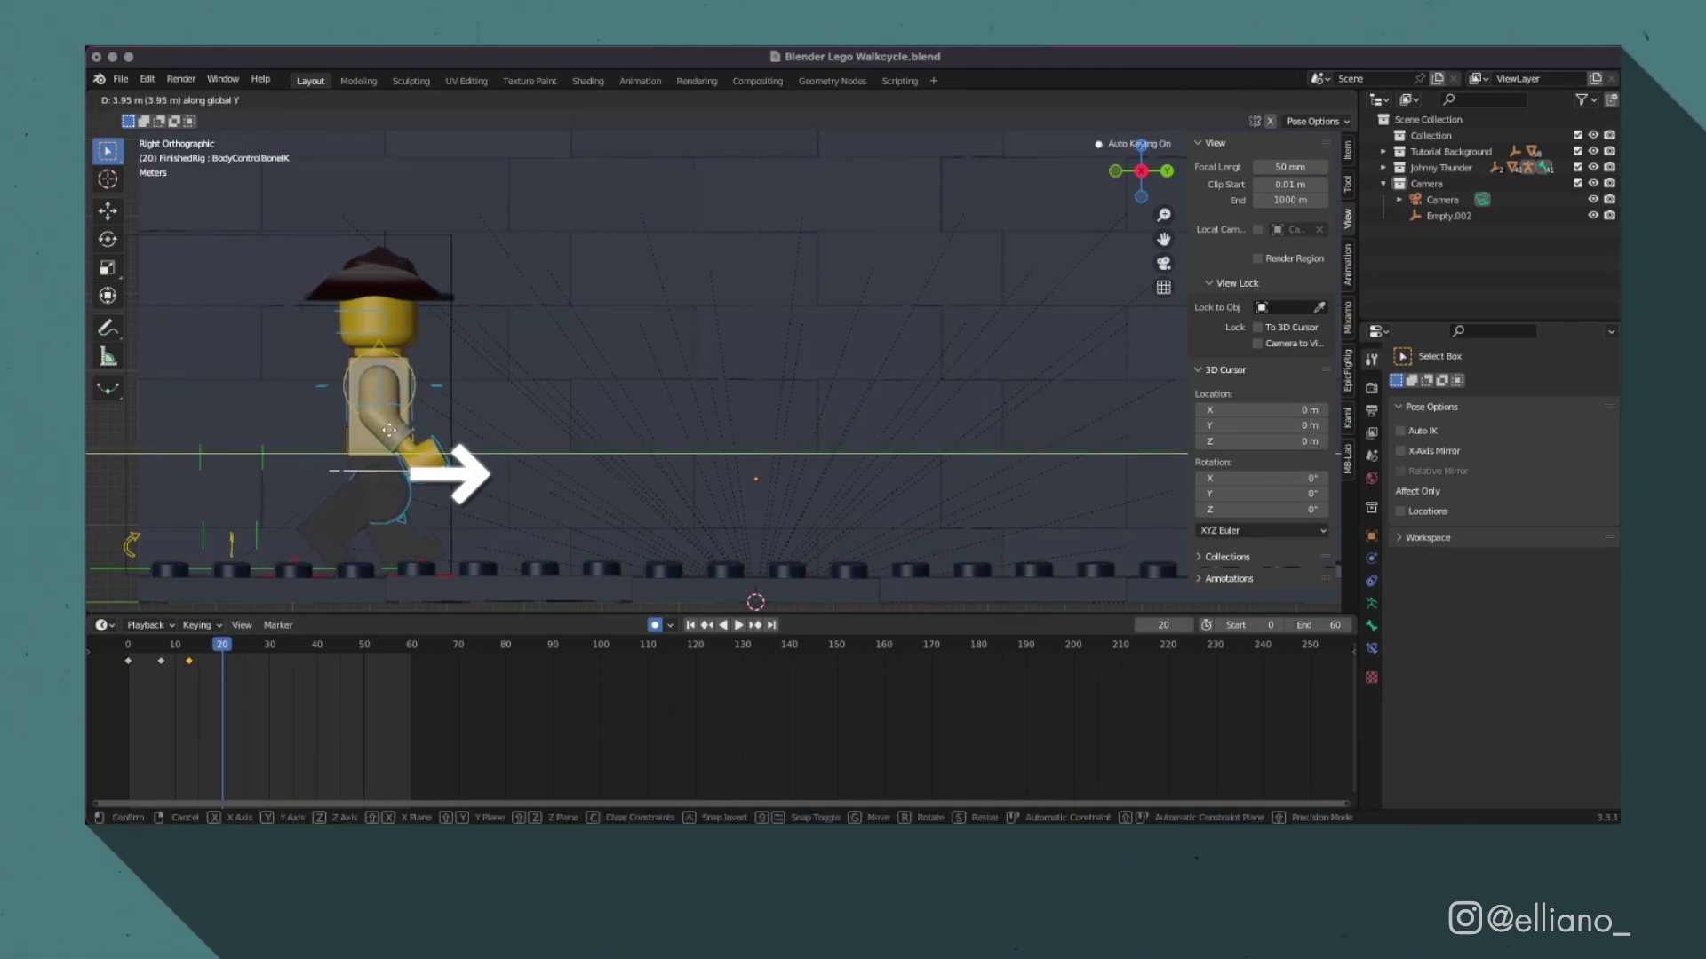
left_click(424, 430)
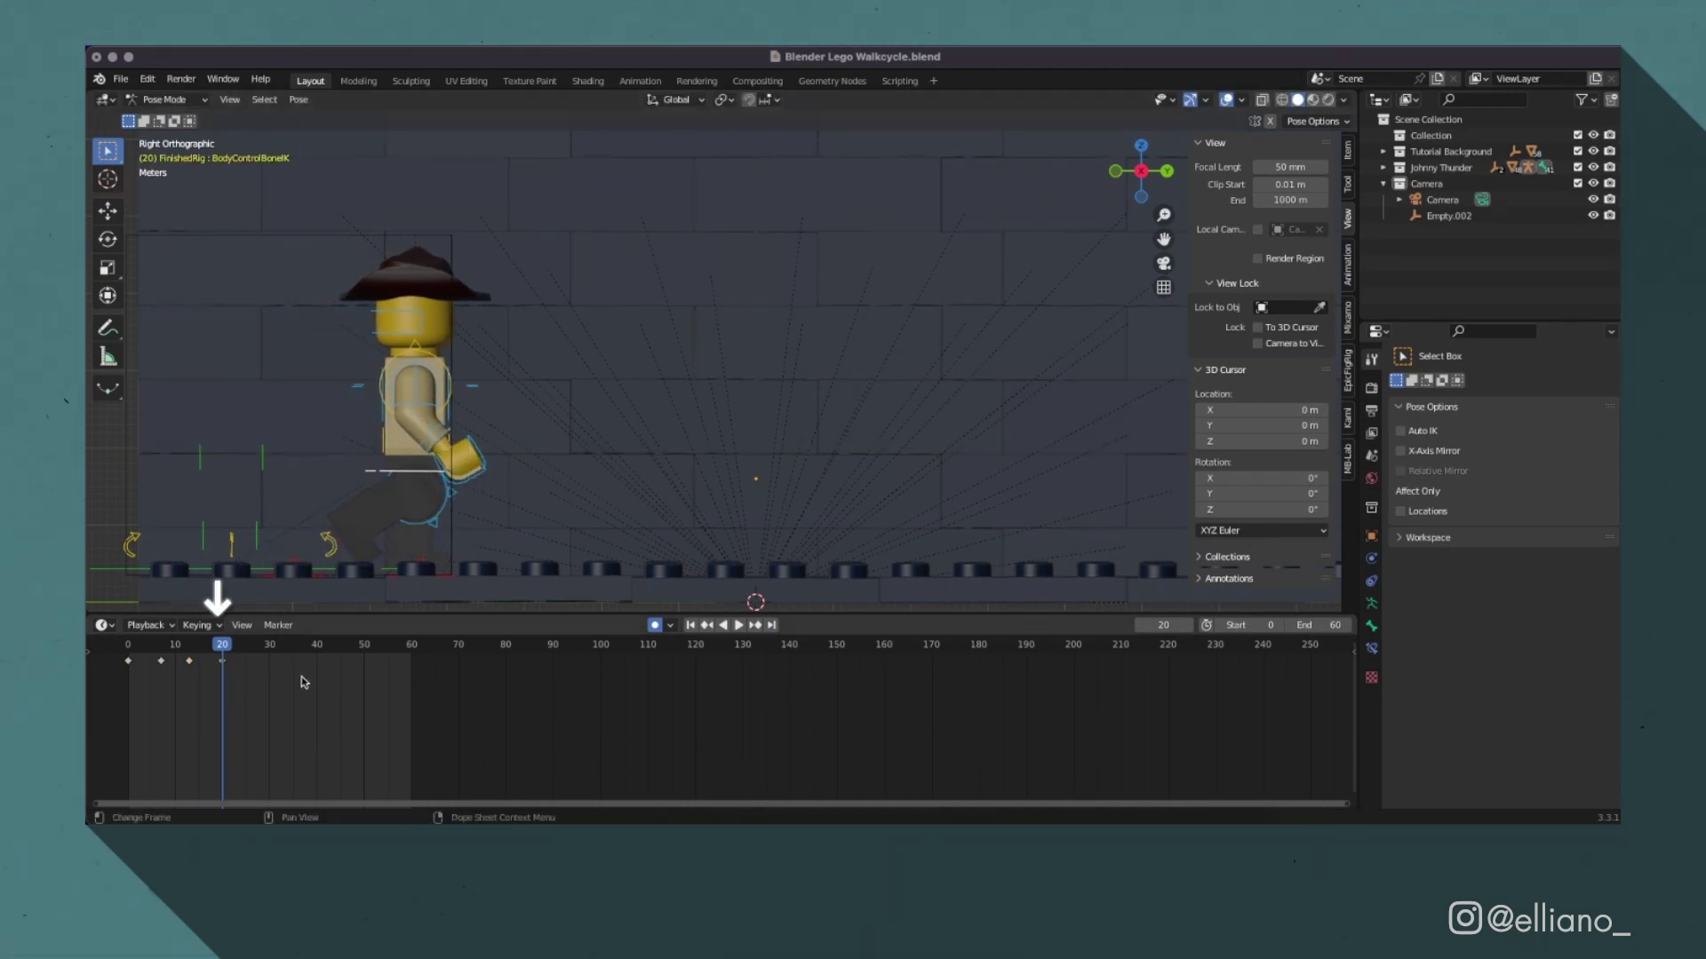
Step: Insert a keyframe for RightFootIK at frame 19
key("Left")
key("i")
left_click(292, 493)
Step: At frame 26, move RightFootIK forward along global Y so the right leg swings ahead of the body
key("Right")
key("Right")
key("Right")
key("Right")
key("Right")
key("Right")
key("Right")
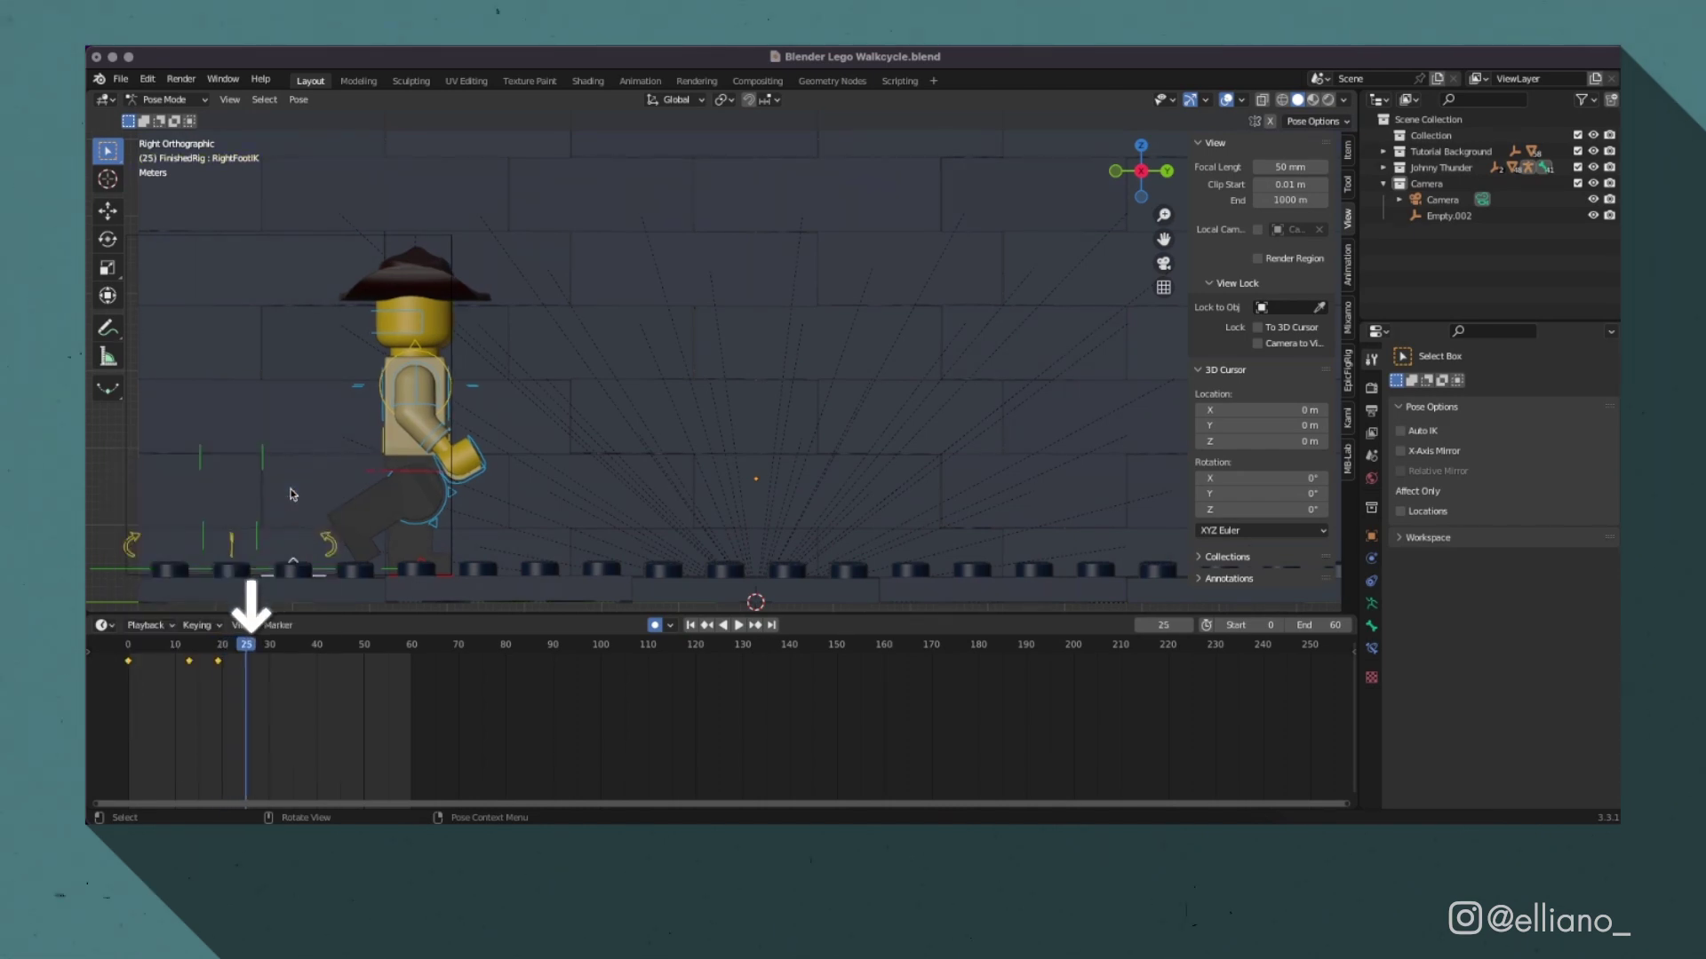
key("g")
key("y")
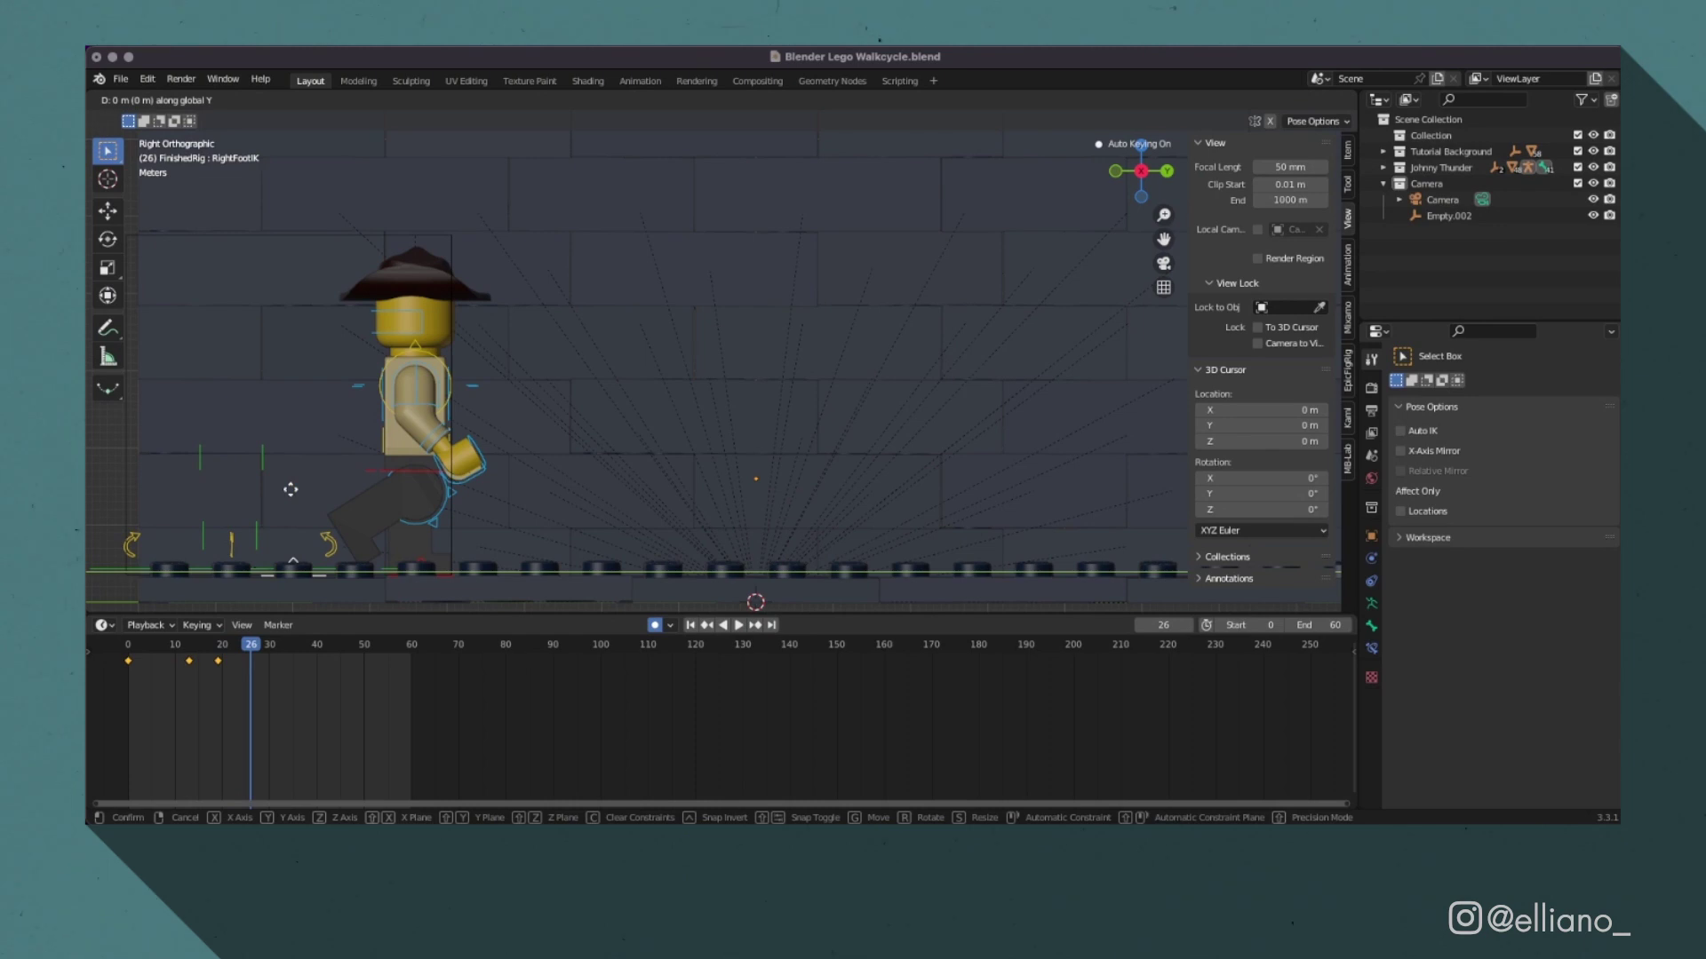
left_click(551, 480)
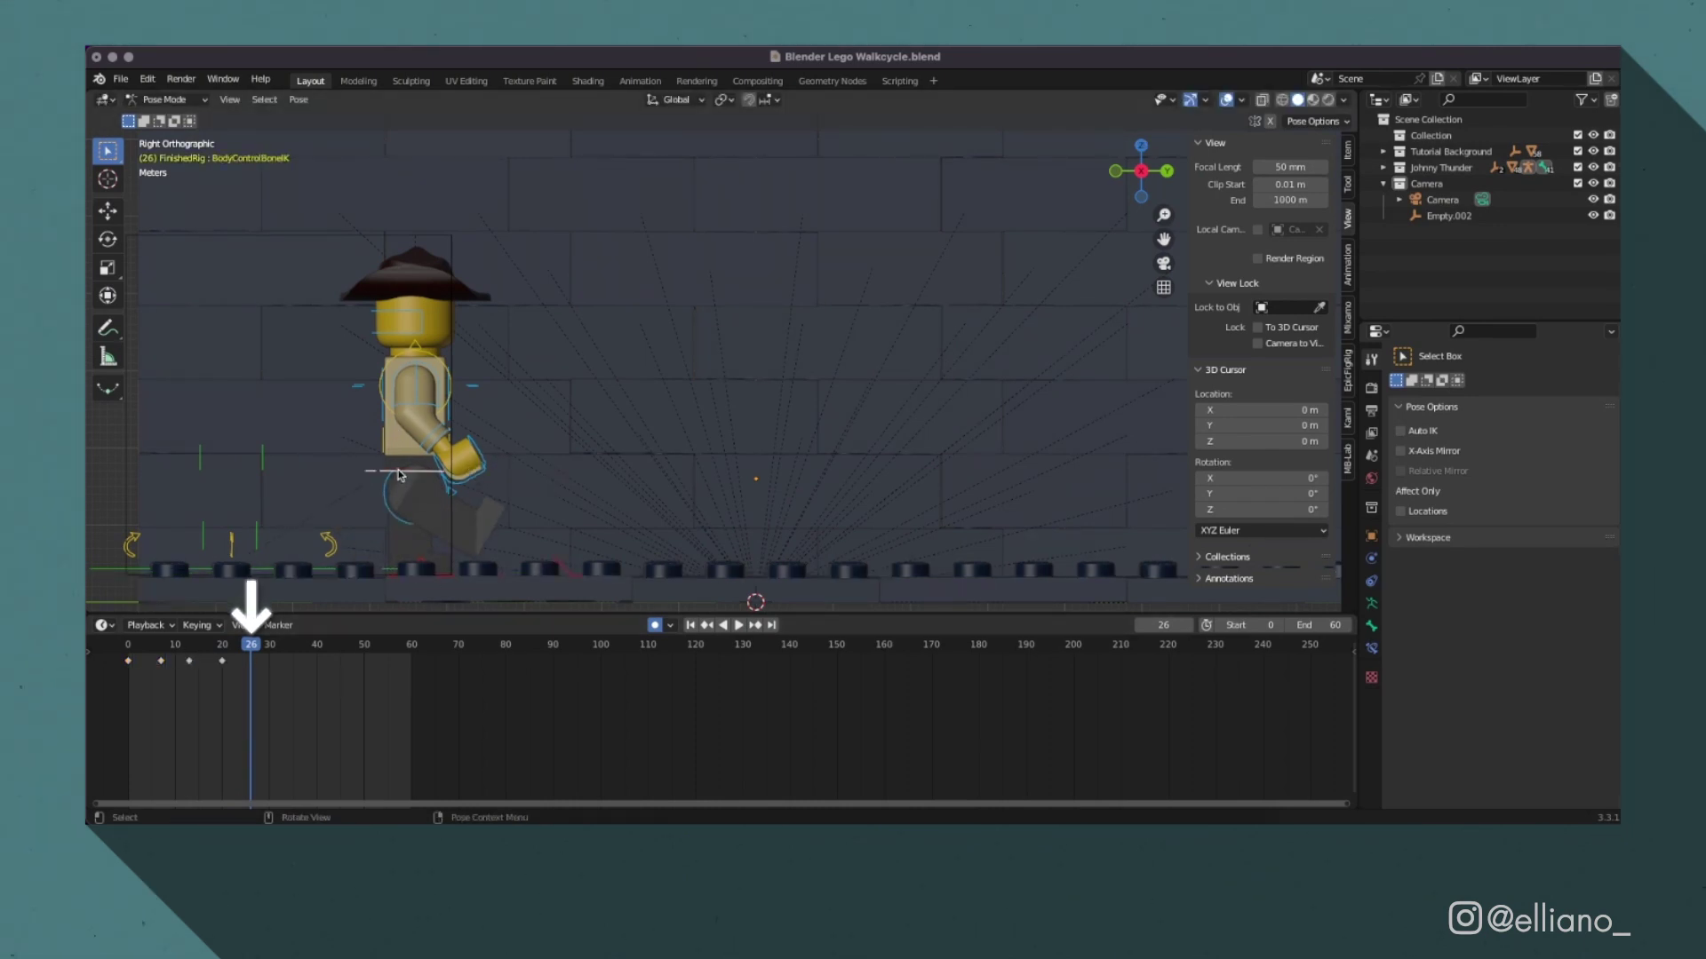
Step: At frame 26, move BodyControlBoneIK forward along global Y and nudge RightFootIK back to plant the right foot
key("g")
key("y")
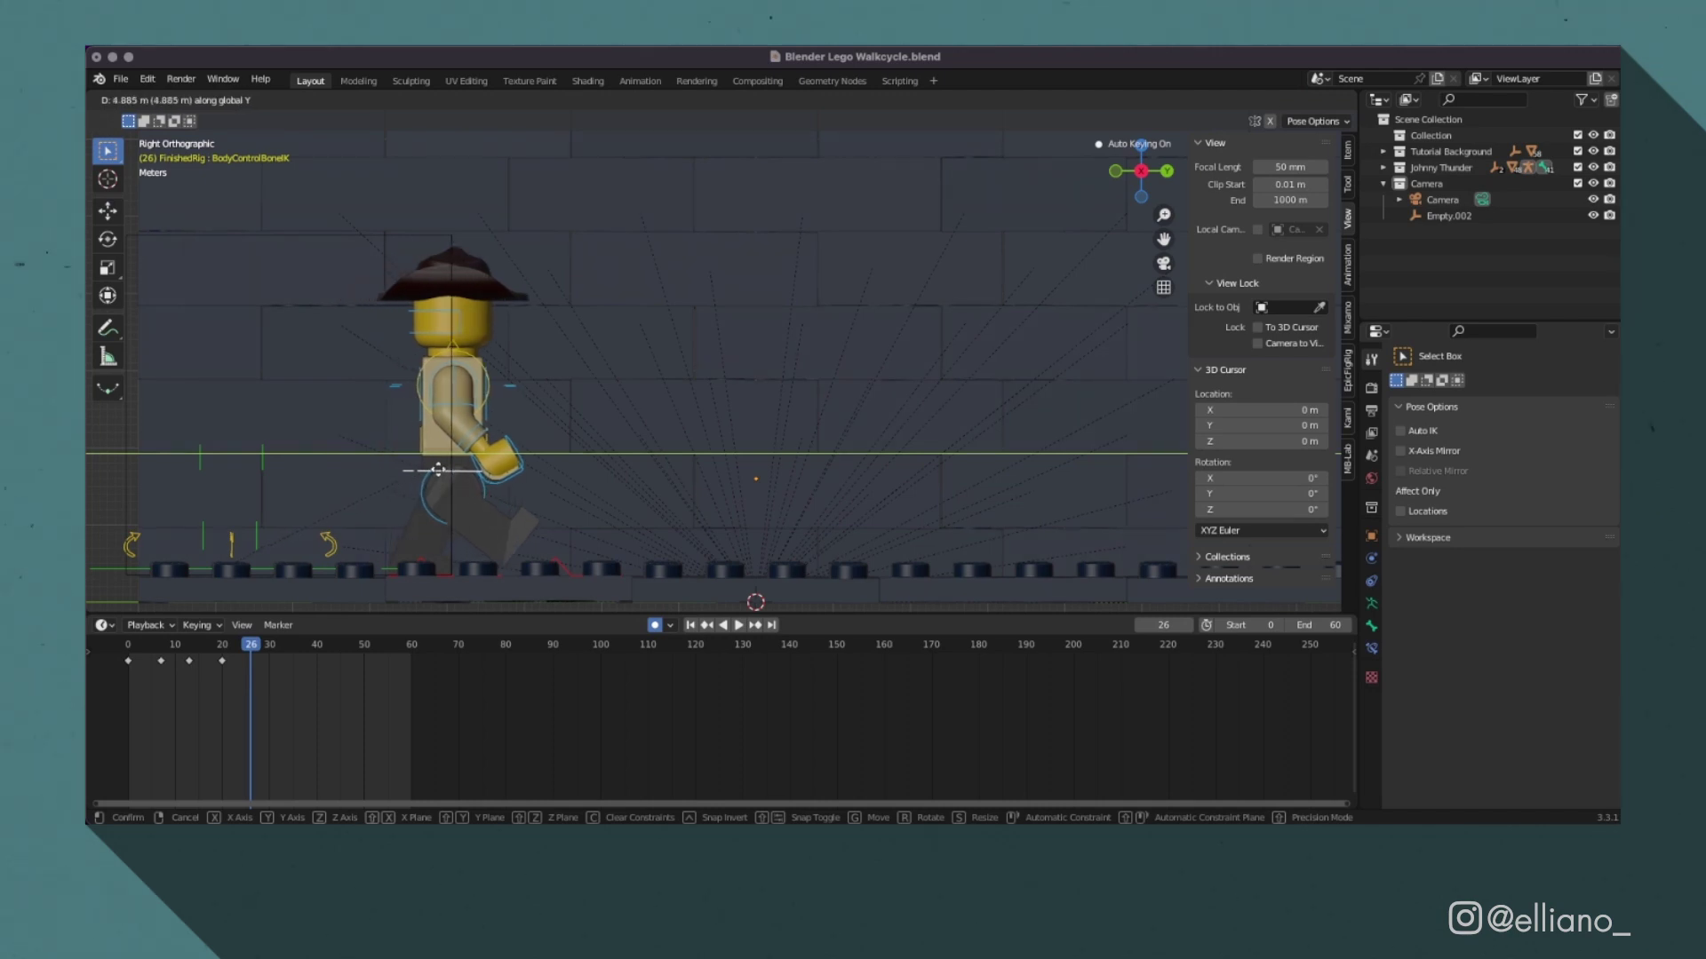
left_click(455, 475)
left_click(572, 577)
key("g")
key("y")
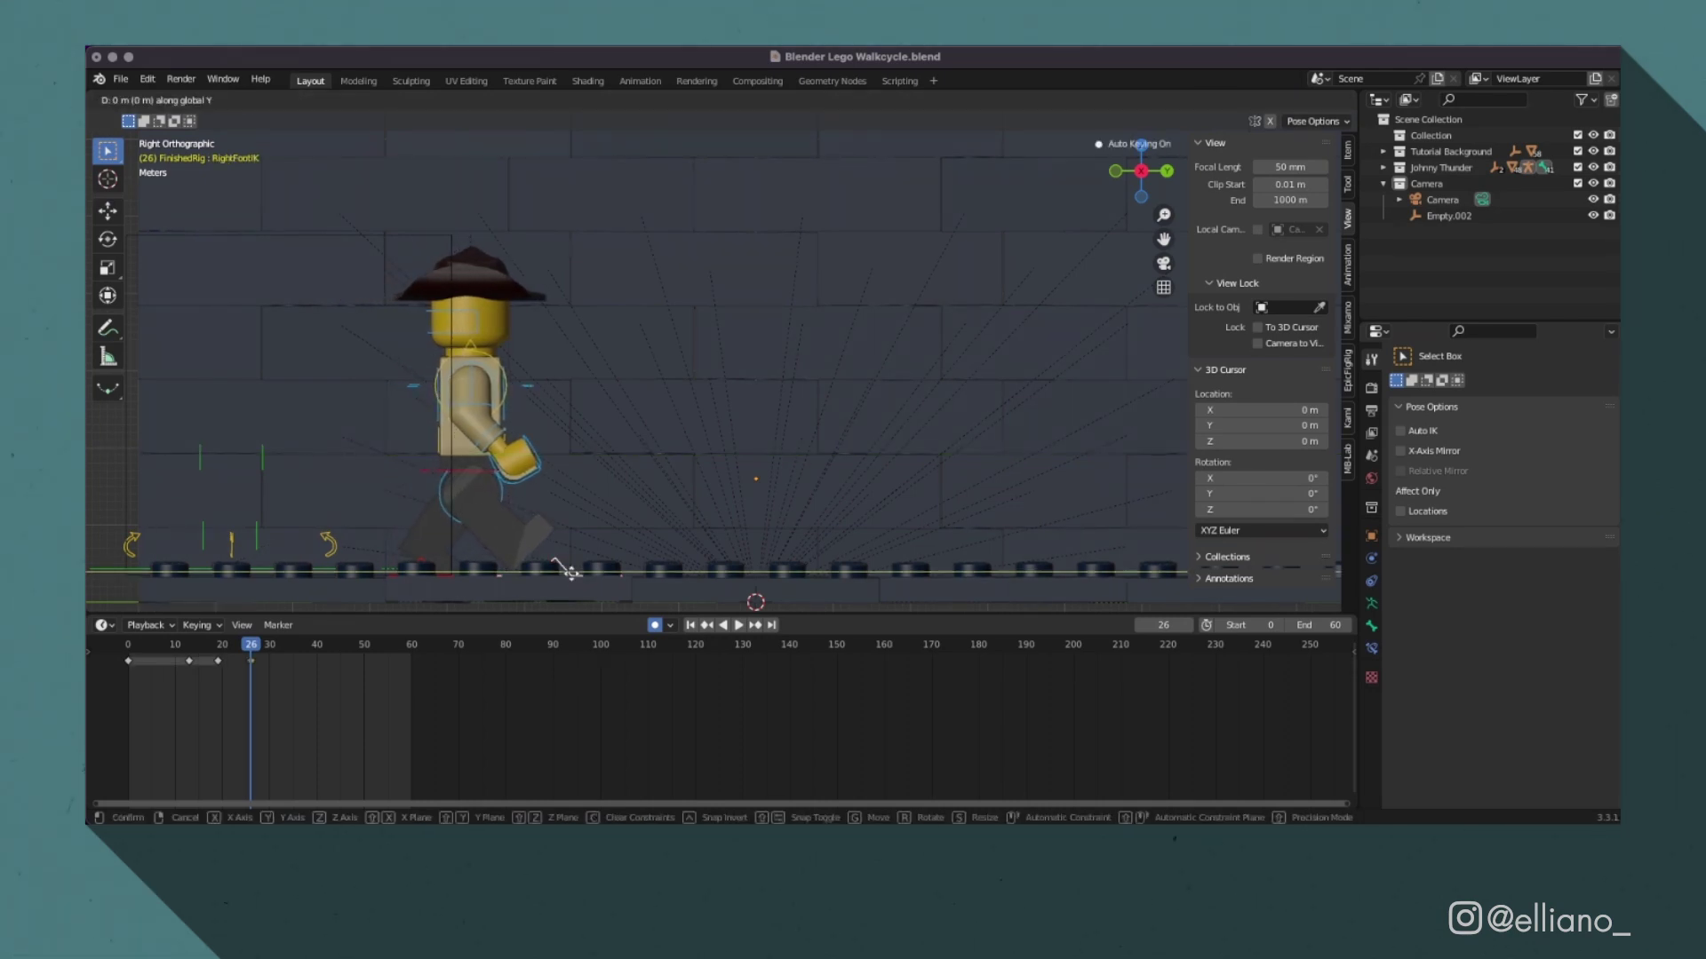
left_click(557, 578)
Step: Play back the animation around frame 24 to check the second stride
scroll(430, 469, "up", 20, "alt")
scroll(430, 469, "down", 20, "alt")
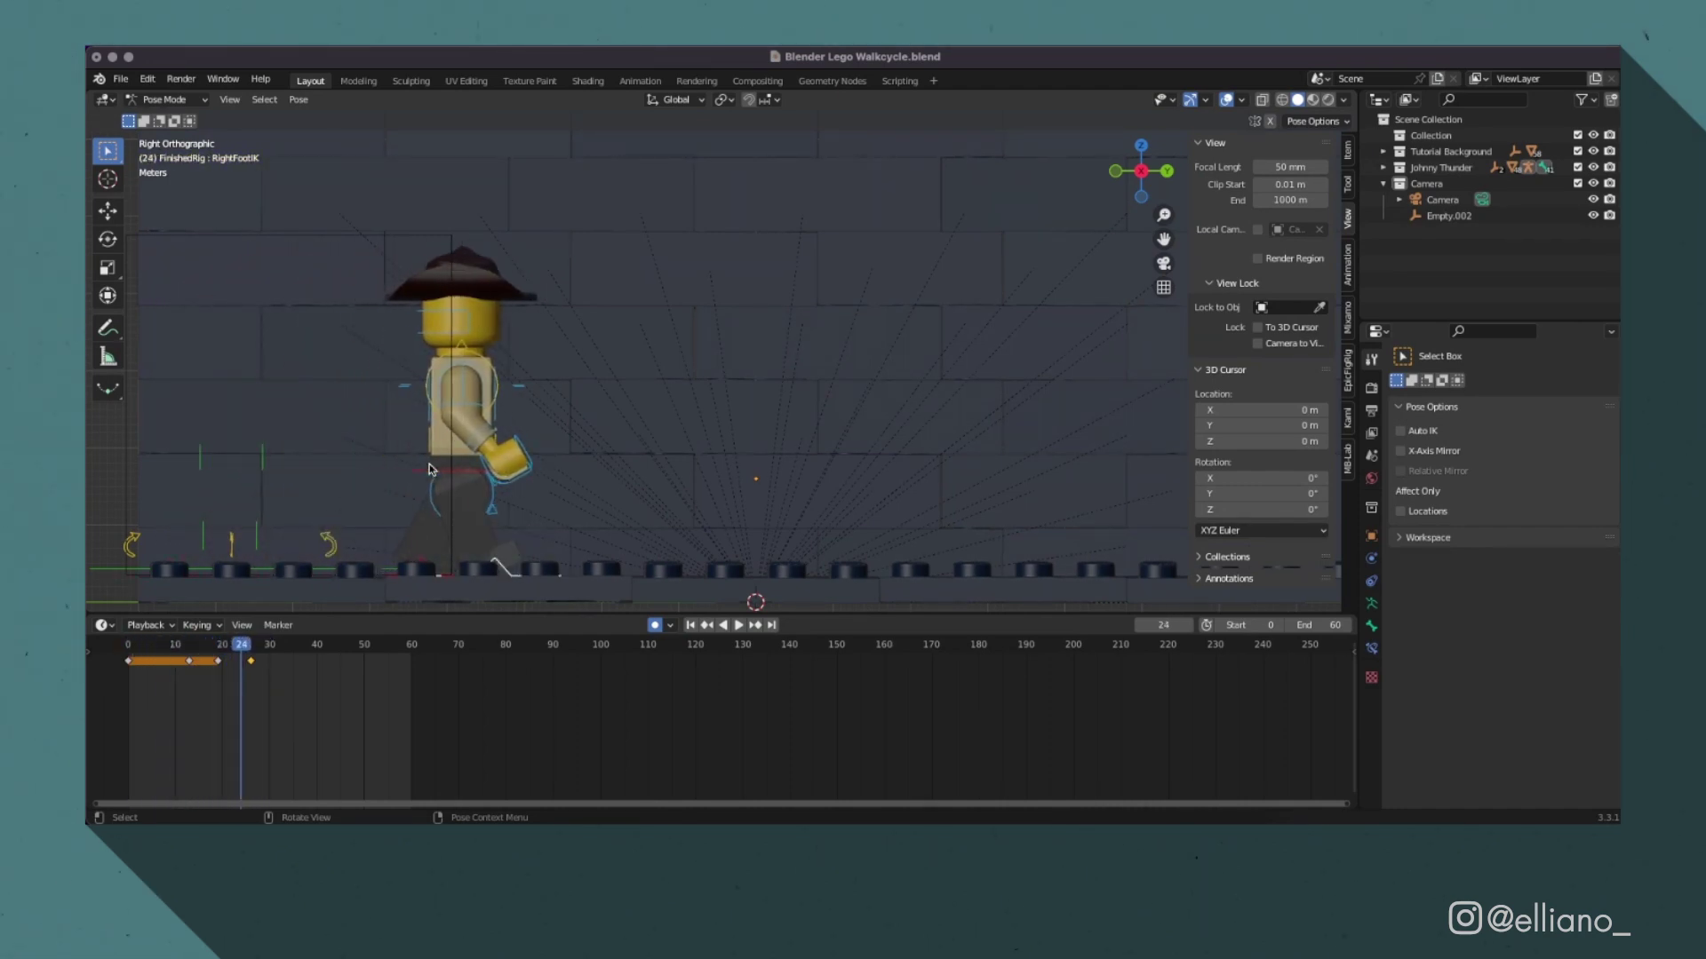
left_click(429, 469)
left_click(553, 538)
key("space")
left_click(533, 471)
key("Right")
key("g")
key("y")
left_click(578, 497)
left_click(640, 568)
key("g")
left_click(649, 570)
left_click_drag(222, 656, 346, 645)
key("space")
left_click(613, 569)
key("g")
left_click(711, 569)
left_click(622, 471)
key("g")
key("y")
left_click(710, 480)
Step: Play the walk animation and scrub from frame 0 to frame 26 to check both strides
left_click(265, 637)
key("space")
left_click(567, 566)
key("space")
left_click_drag(128, 645, 252, 649)
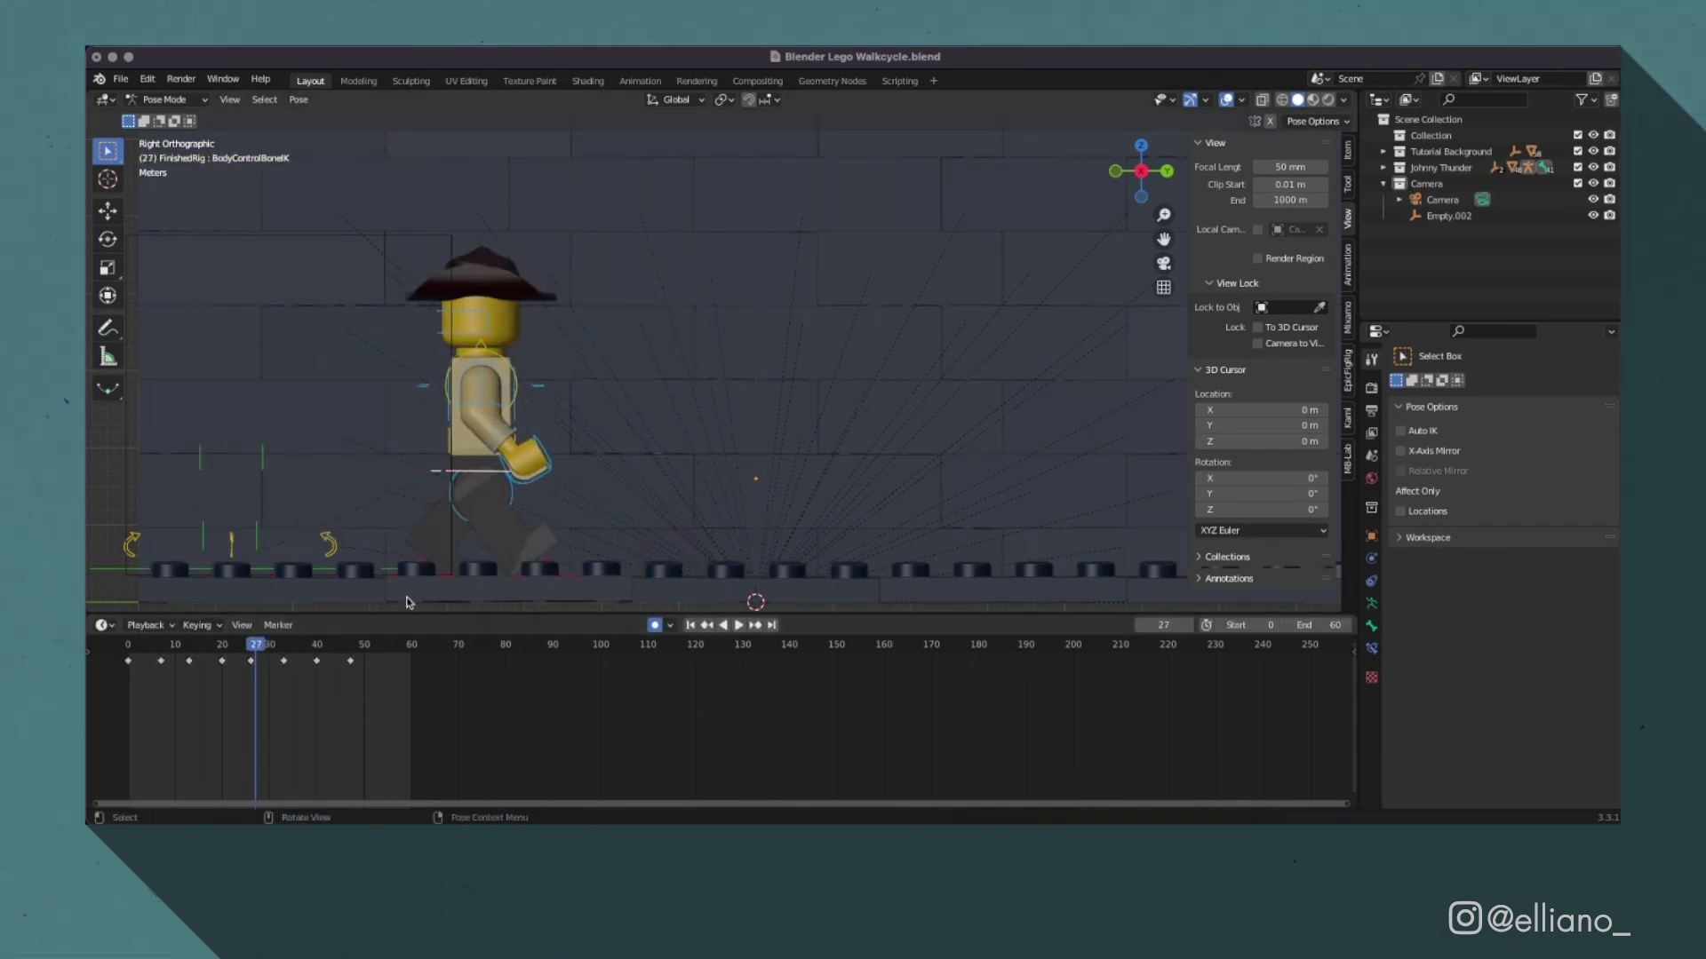
key("Left")
left_click(571, 580, "shift")
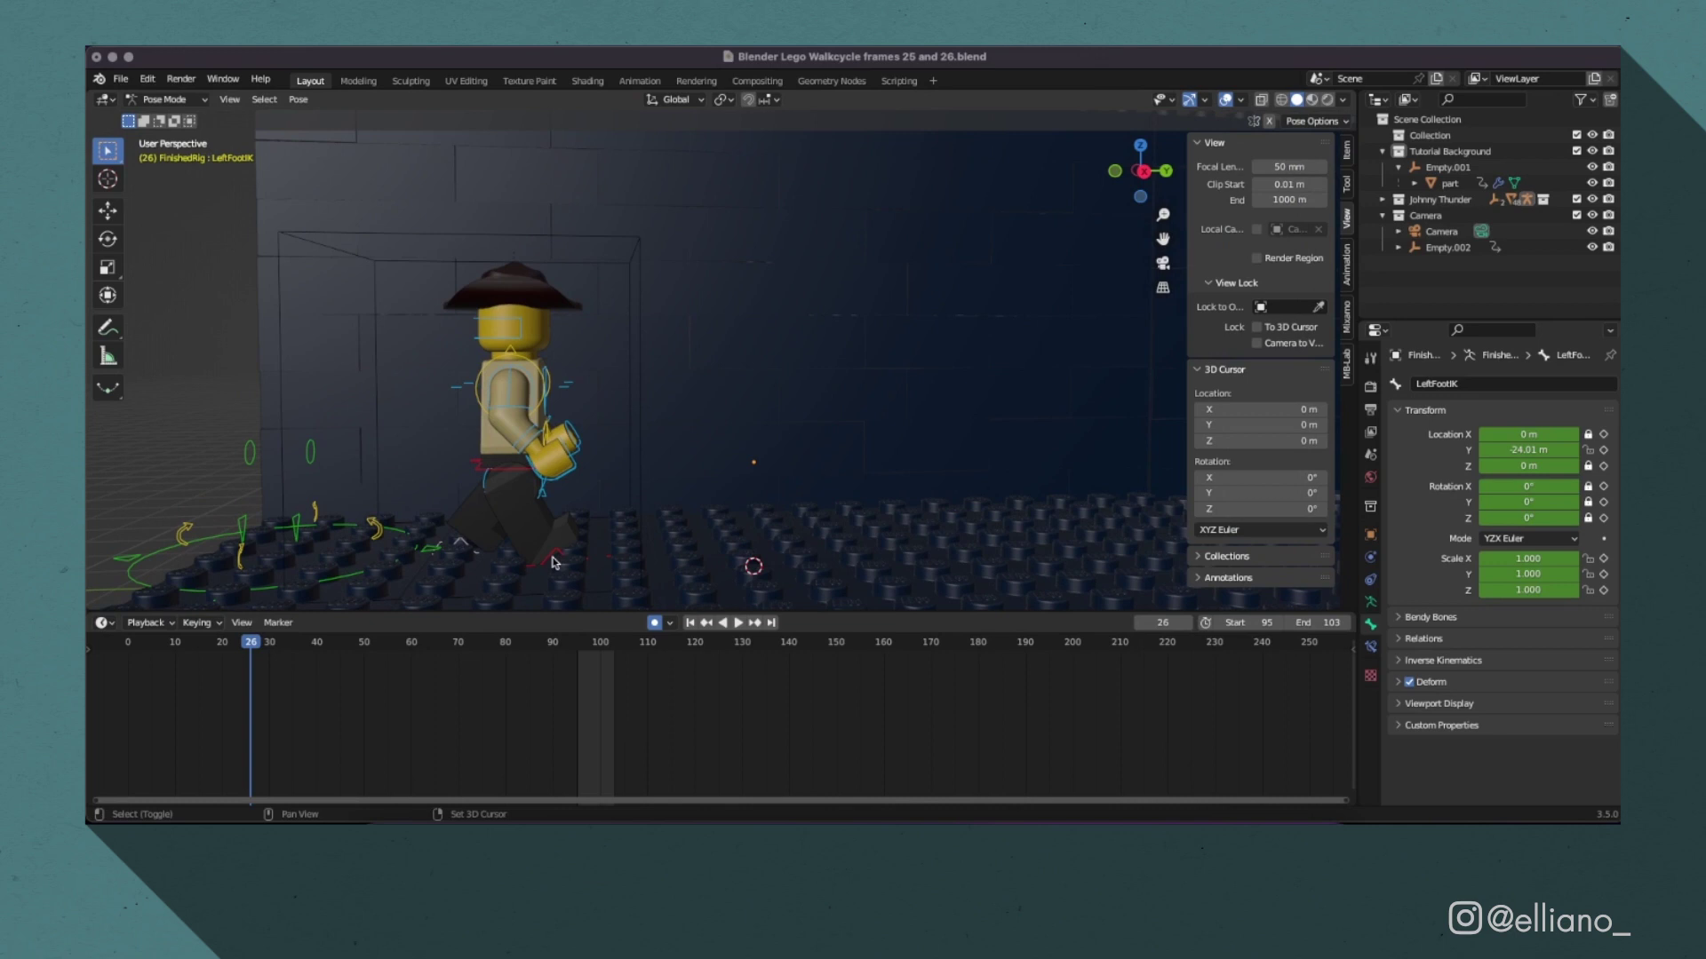
Step: Insert keyframes on both foot IK controls and BodyControlBoneIK at frame 26 and again at frame 25
left_click(553, 561)
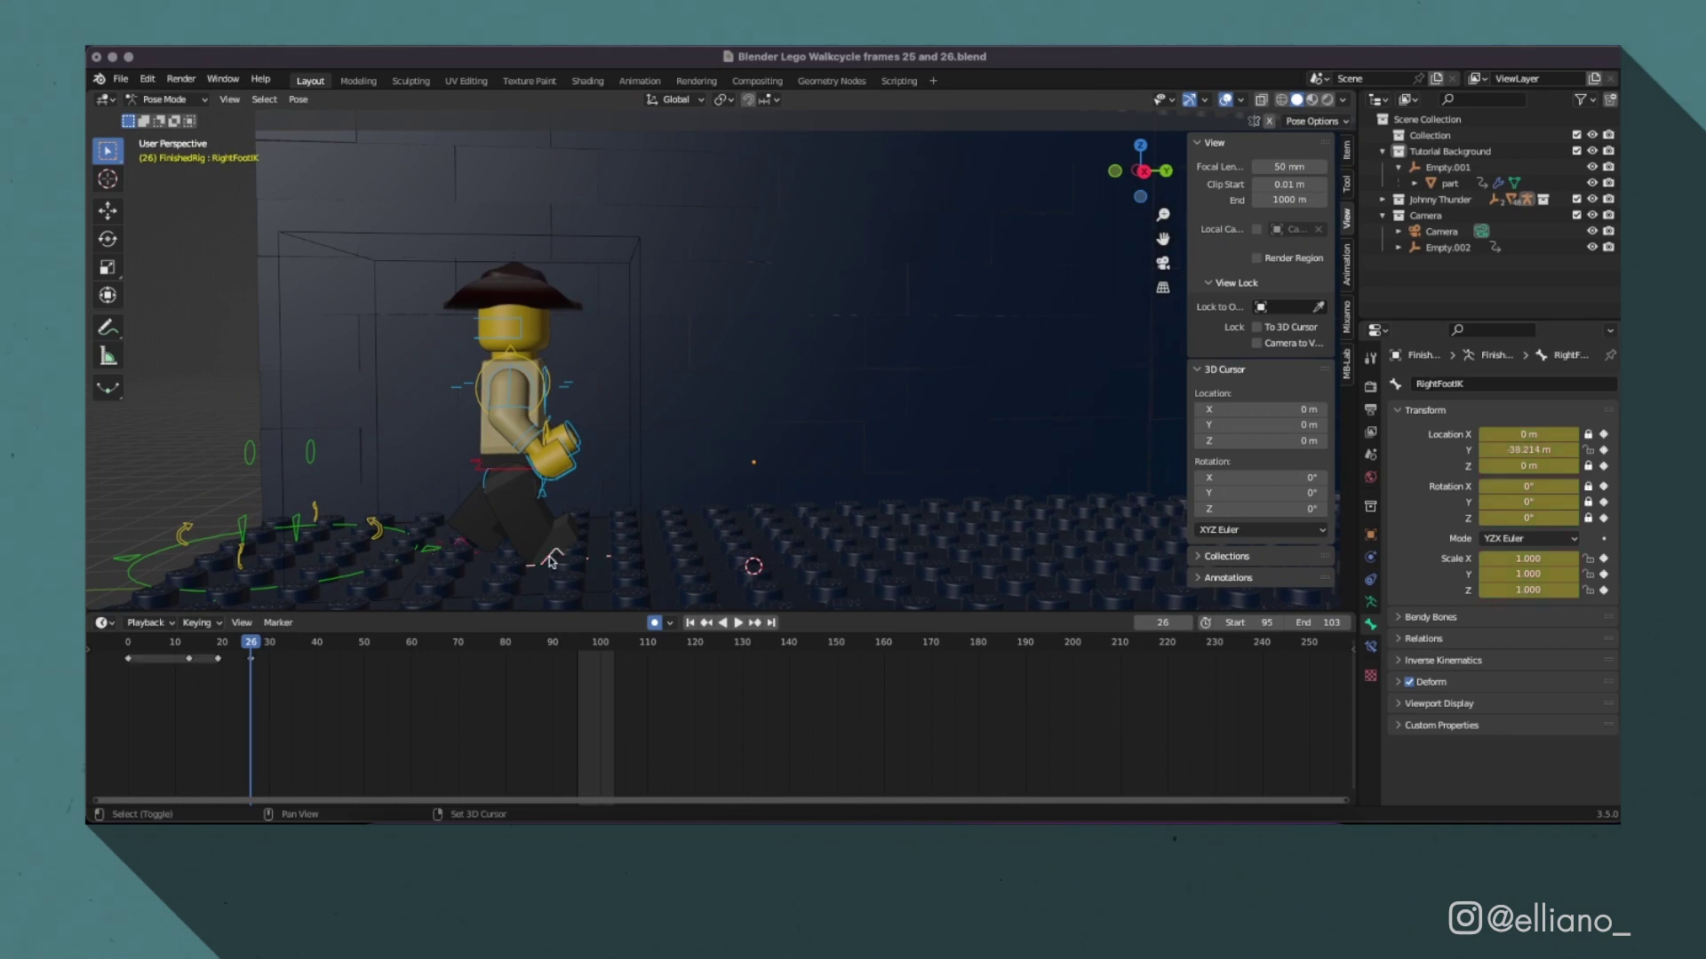
left_click(462, 544)
left_click(505, 472)
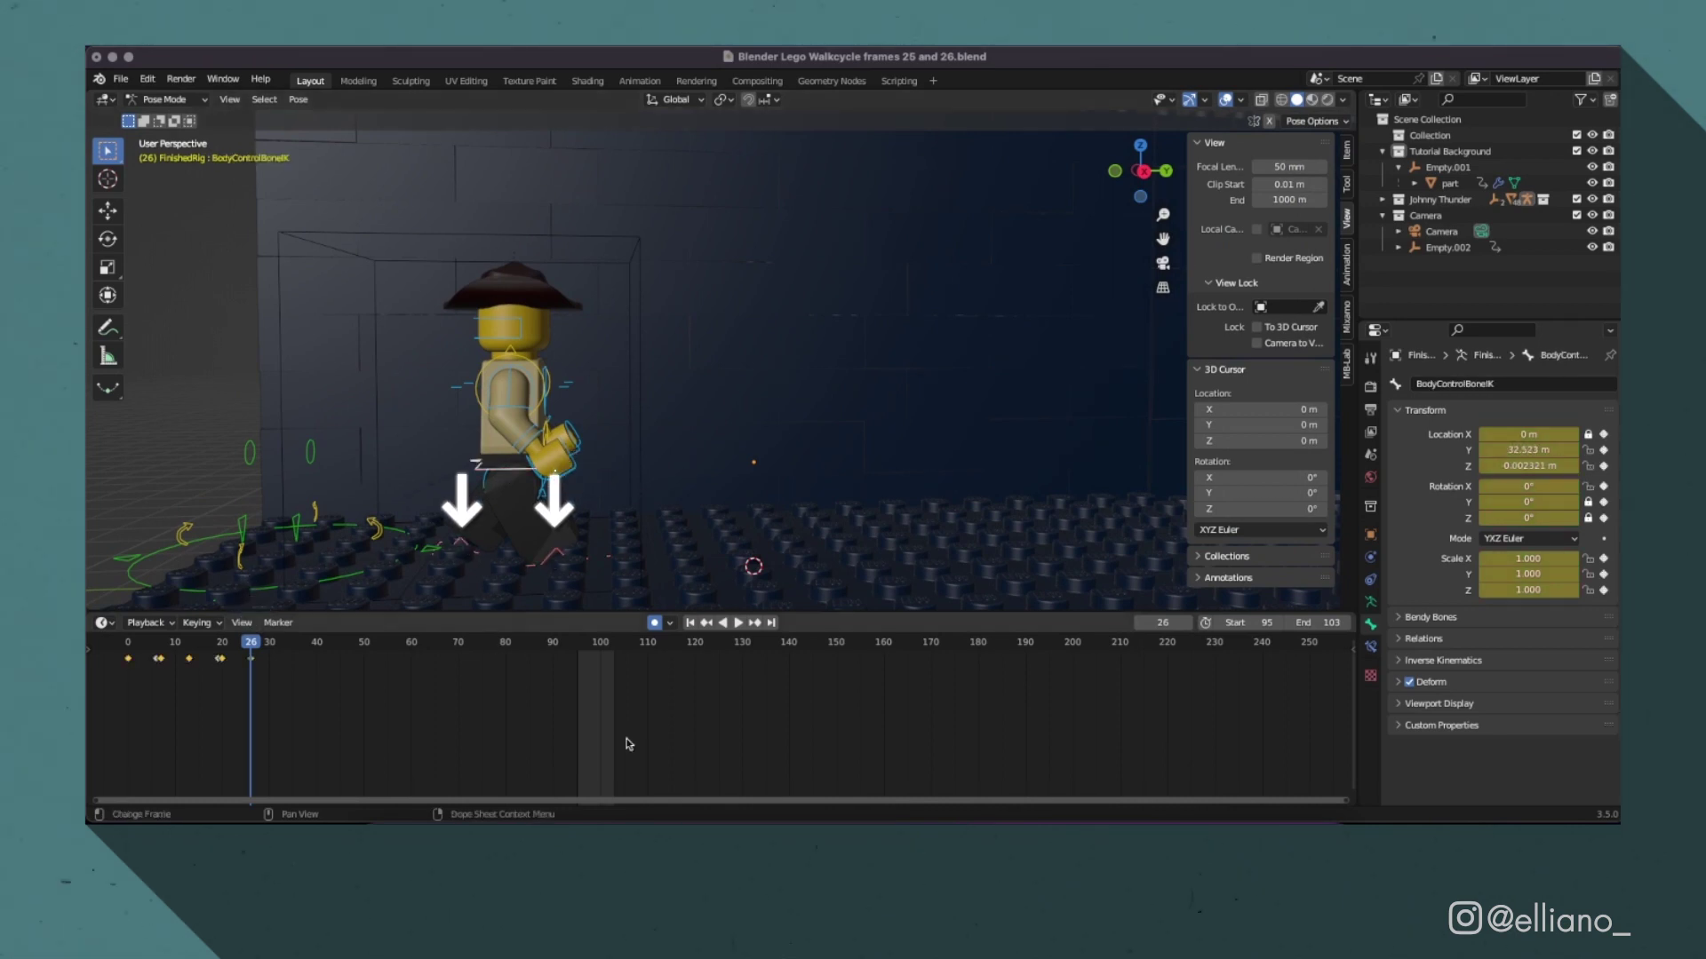
left_click(1144, 171)
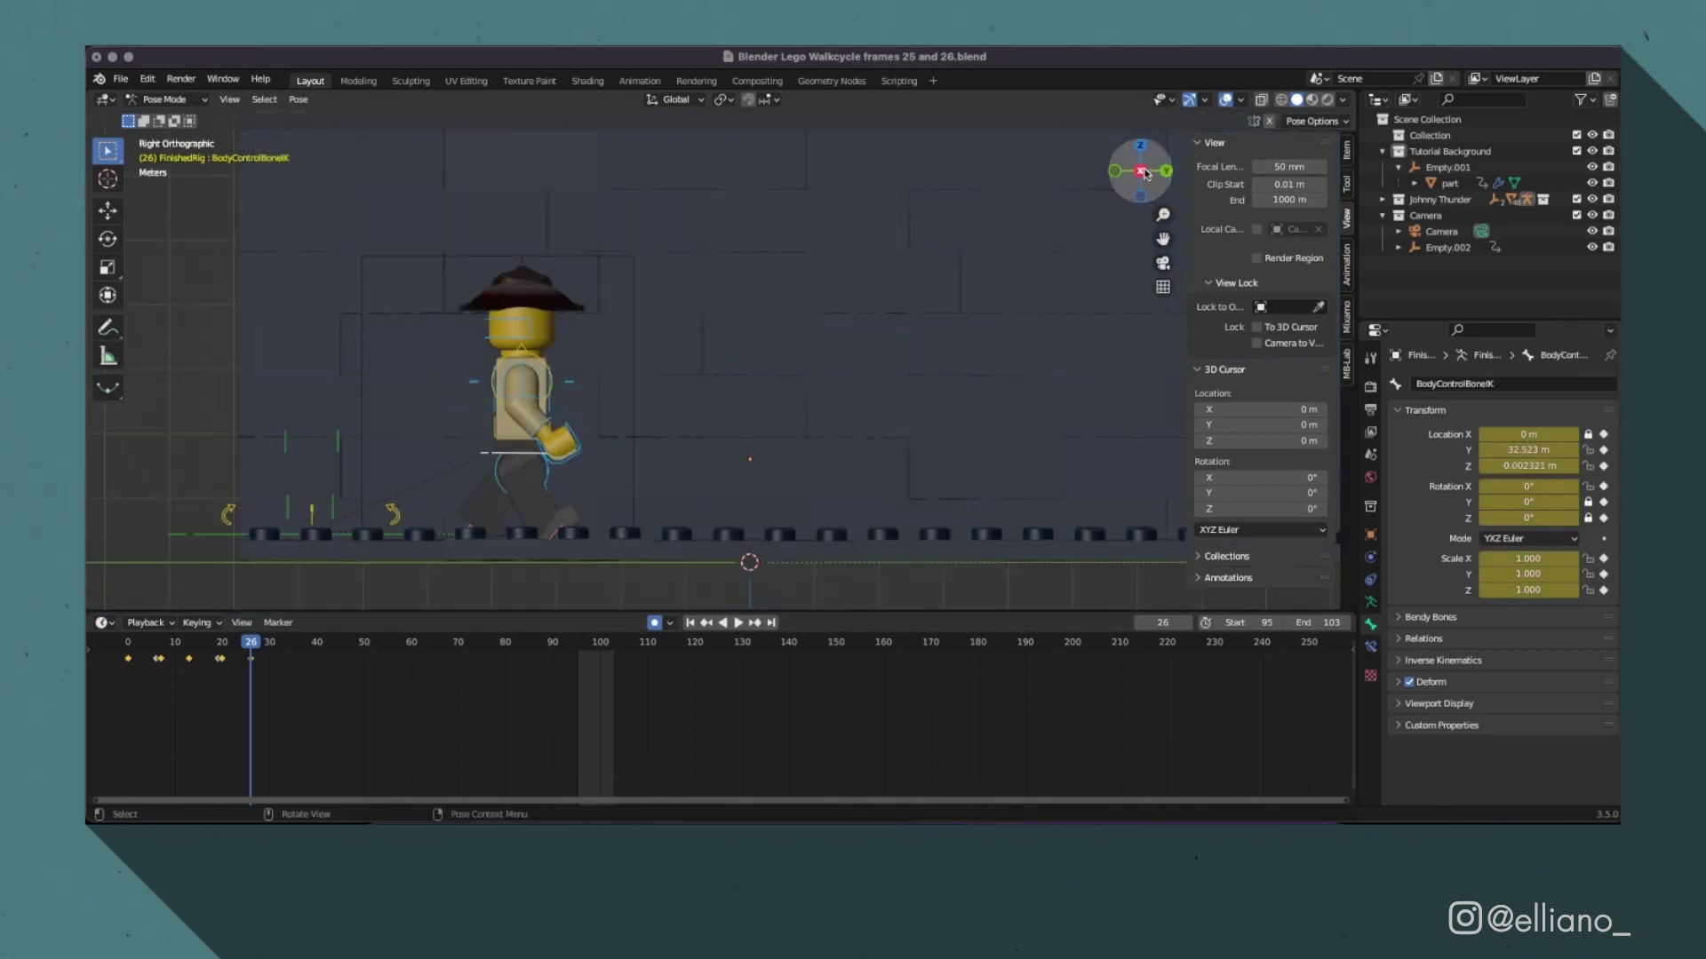
key("i")
left_click(641, 401)
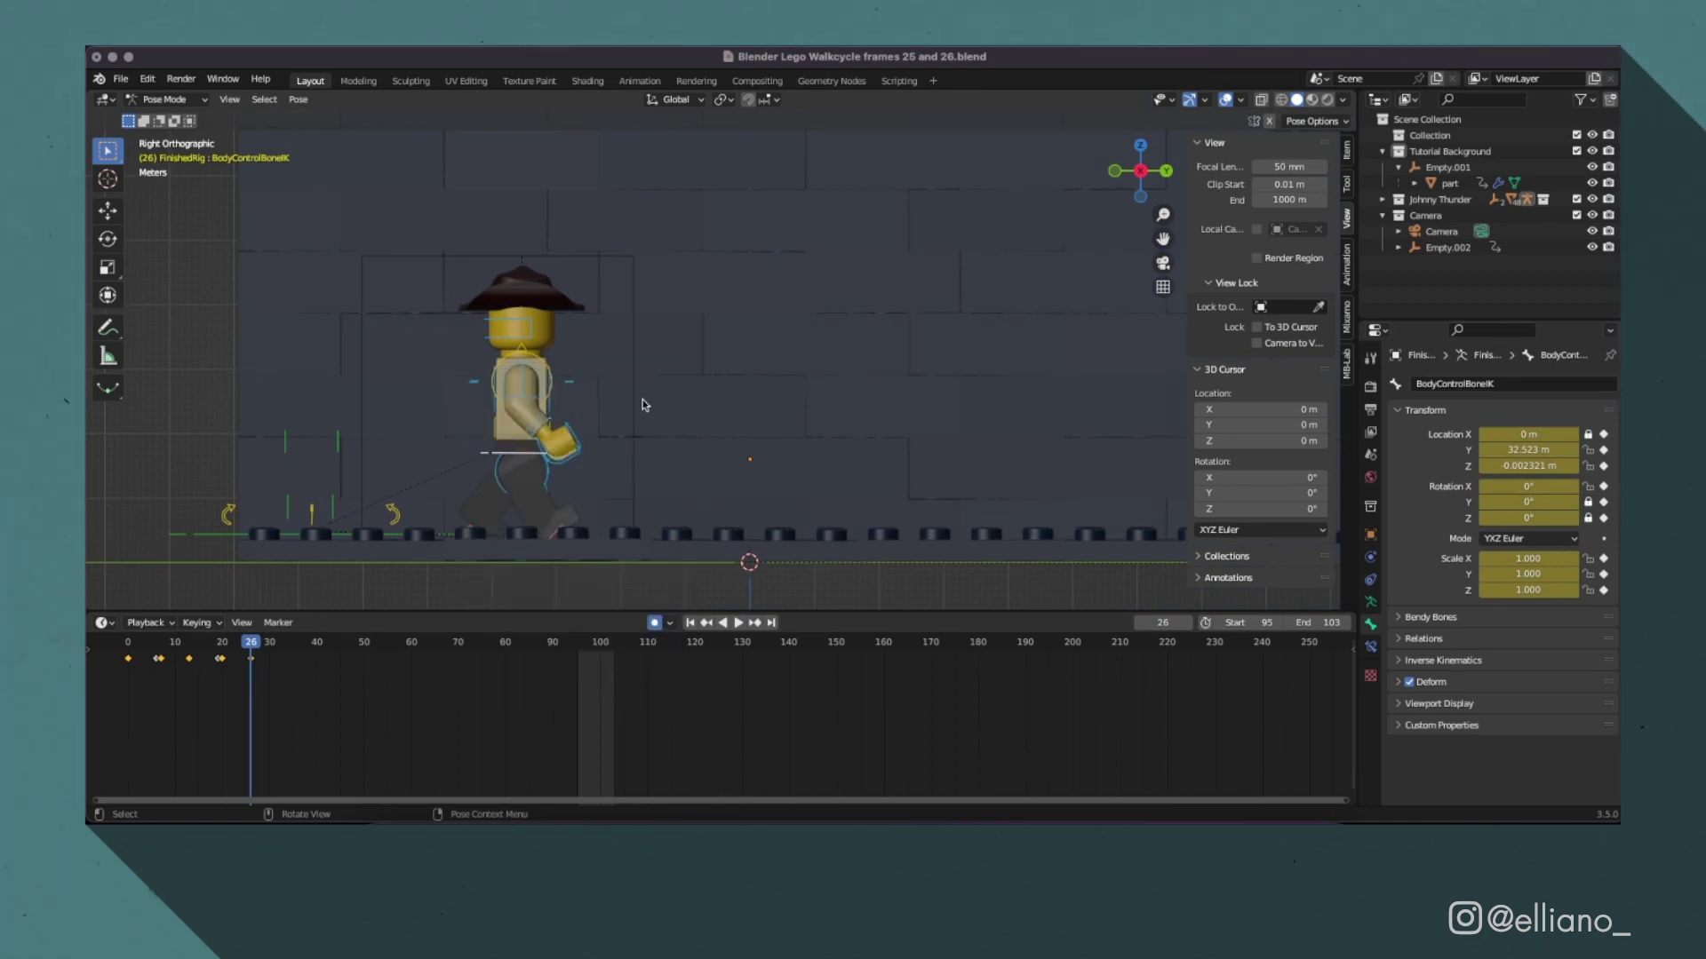
key("Left")
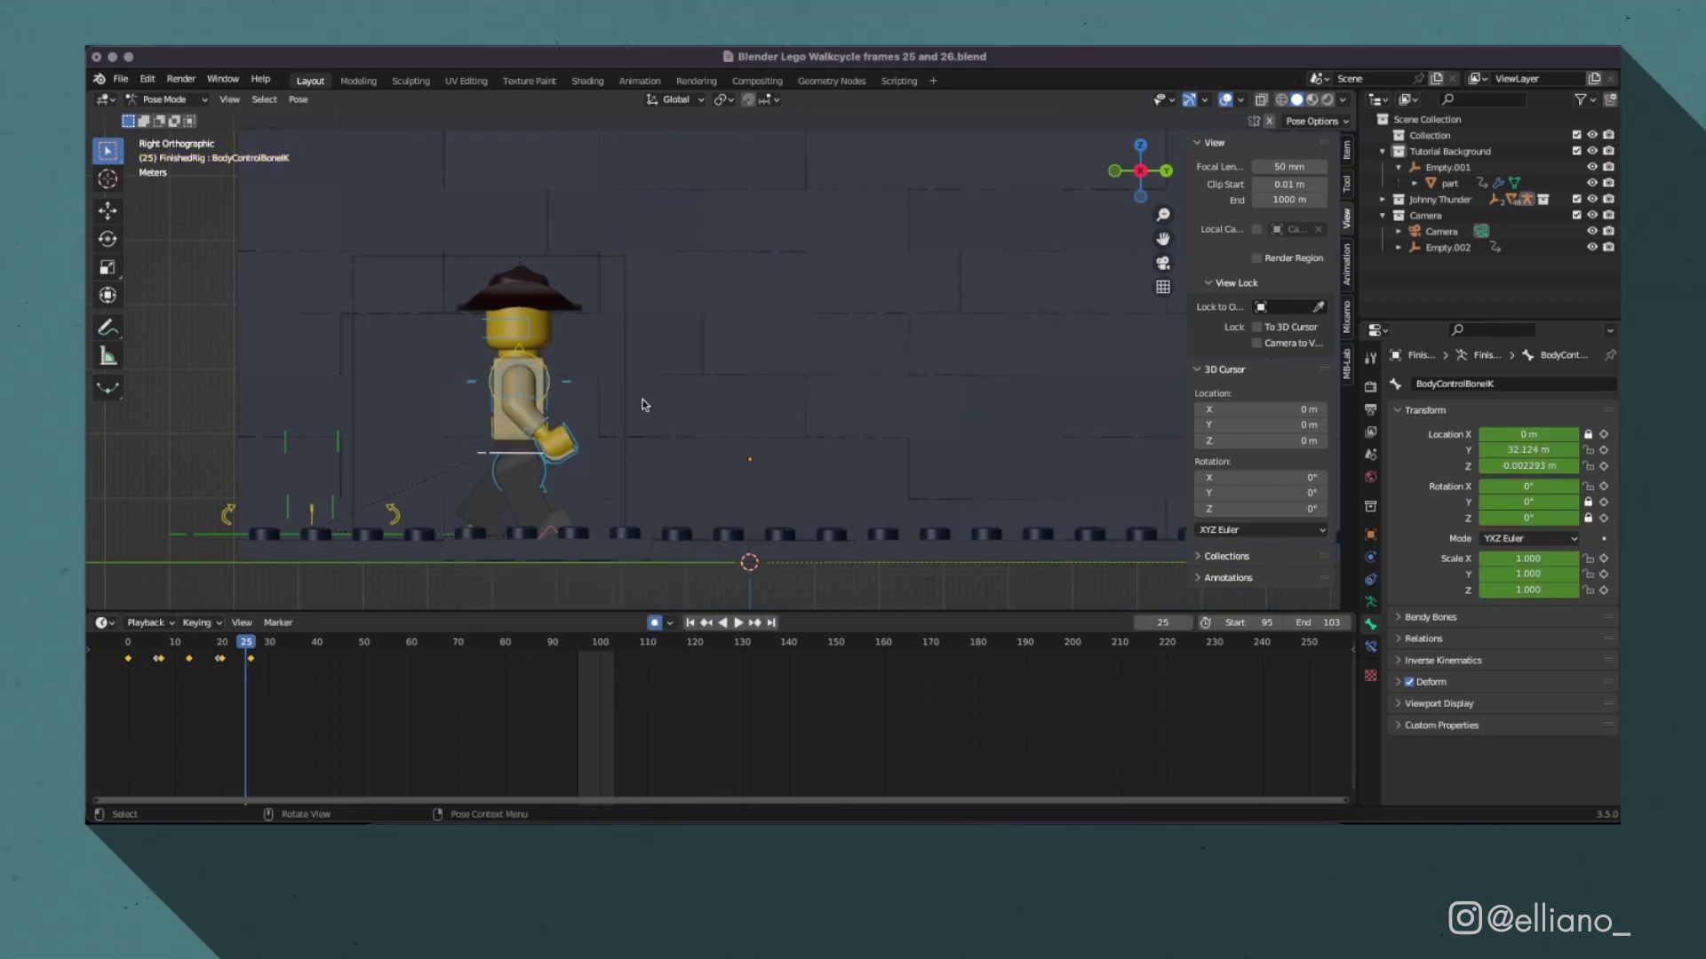
key("i")
left_click(641, 402)
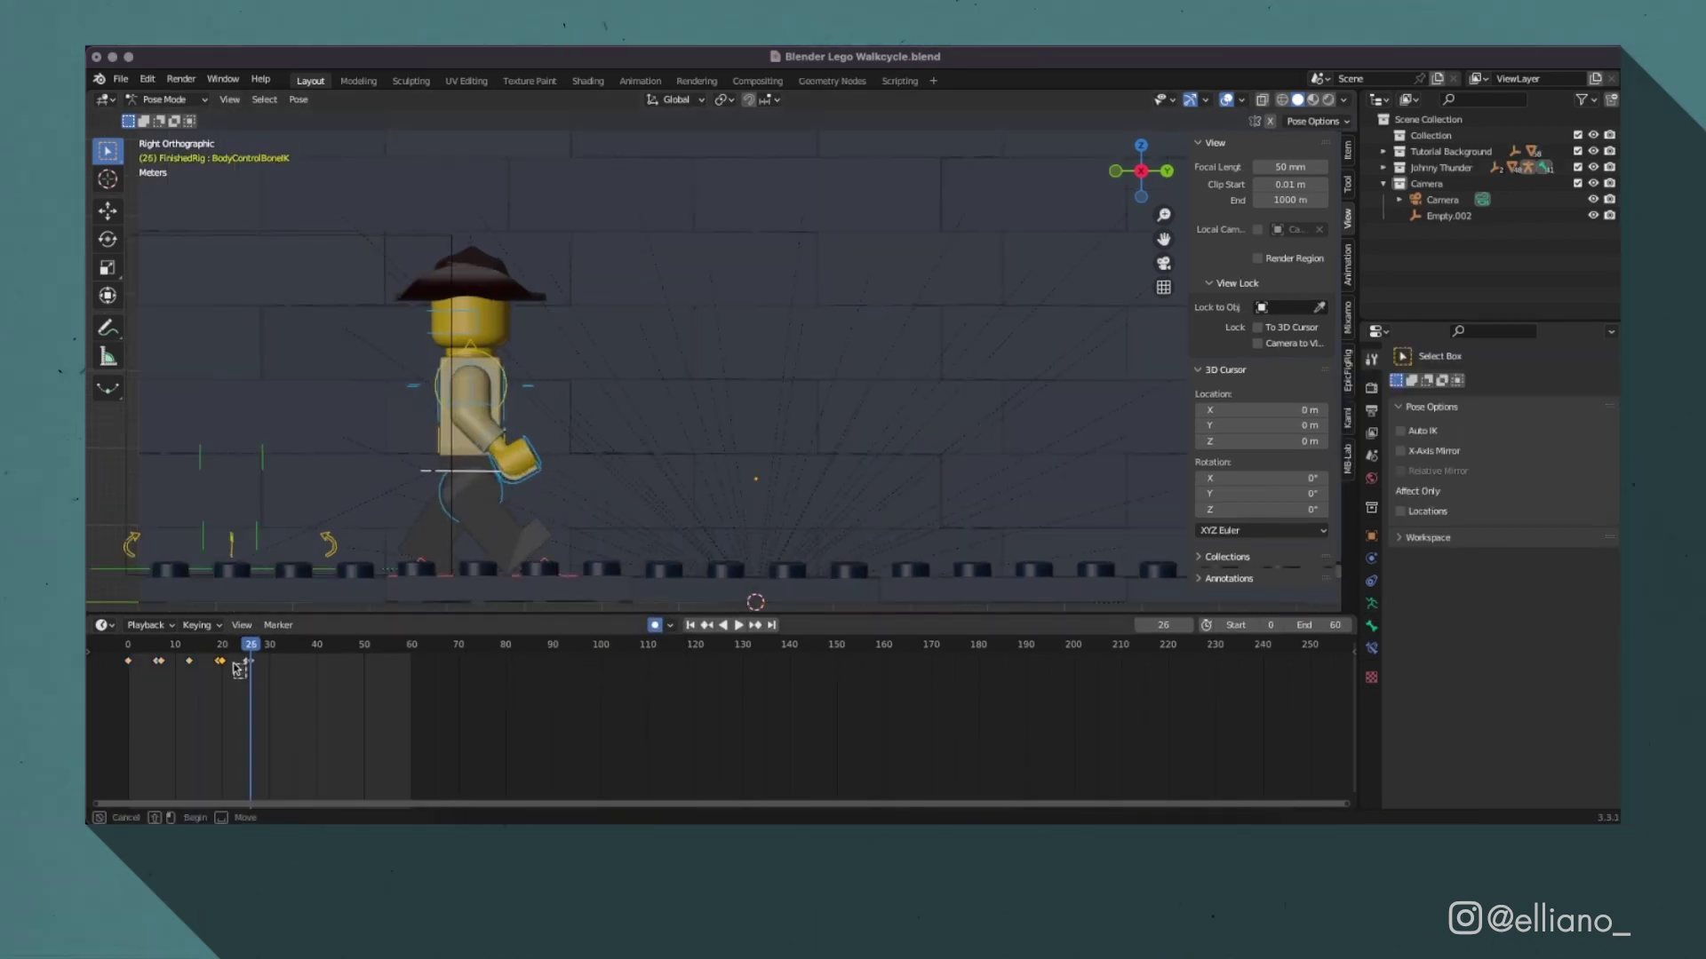
Step: Duplicate the feet and body keyframes from frames 0 to 25 and place the copies starting at frame 26
left_click_drag(246, 679, 111, 659)
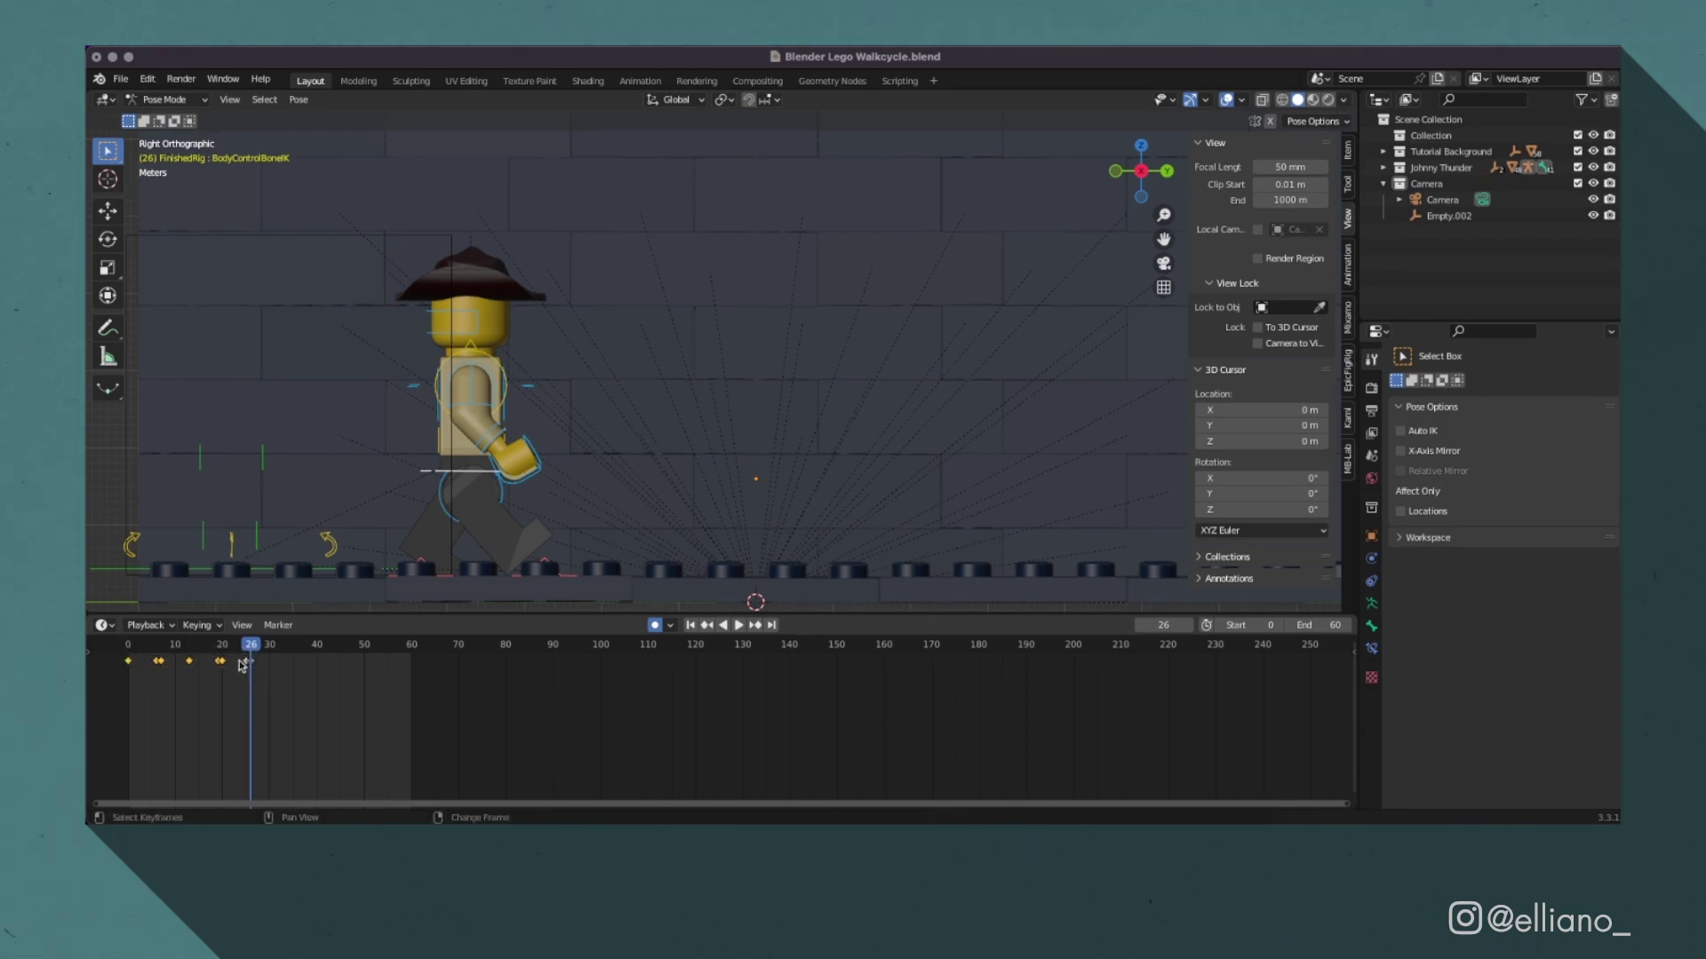
key("shift+d")
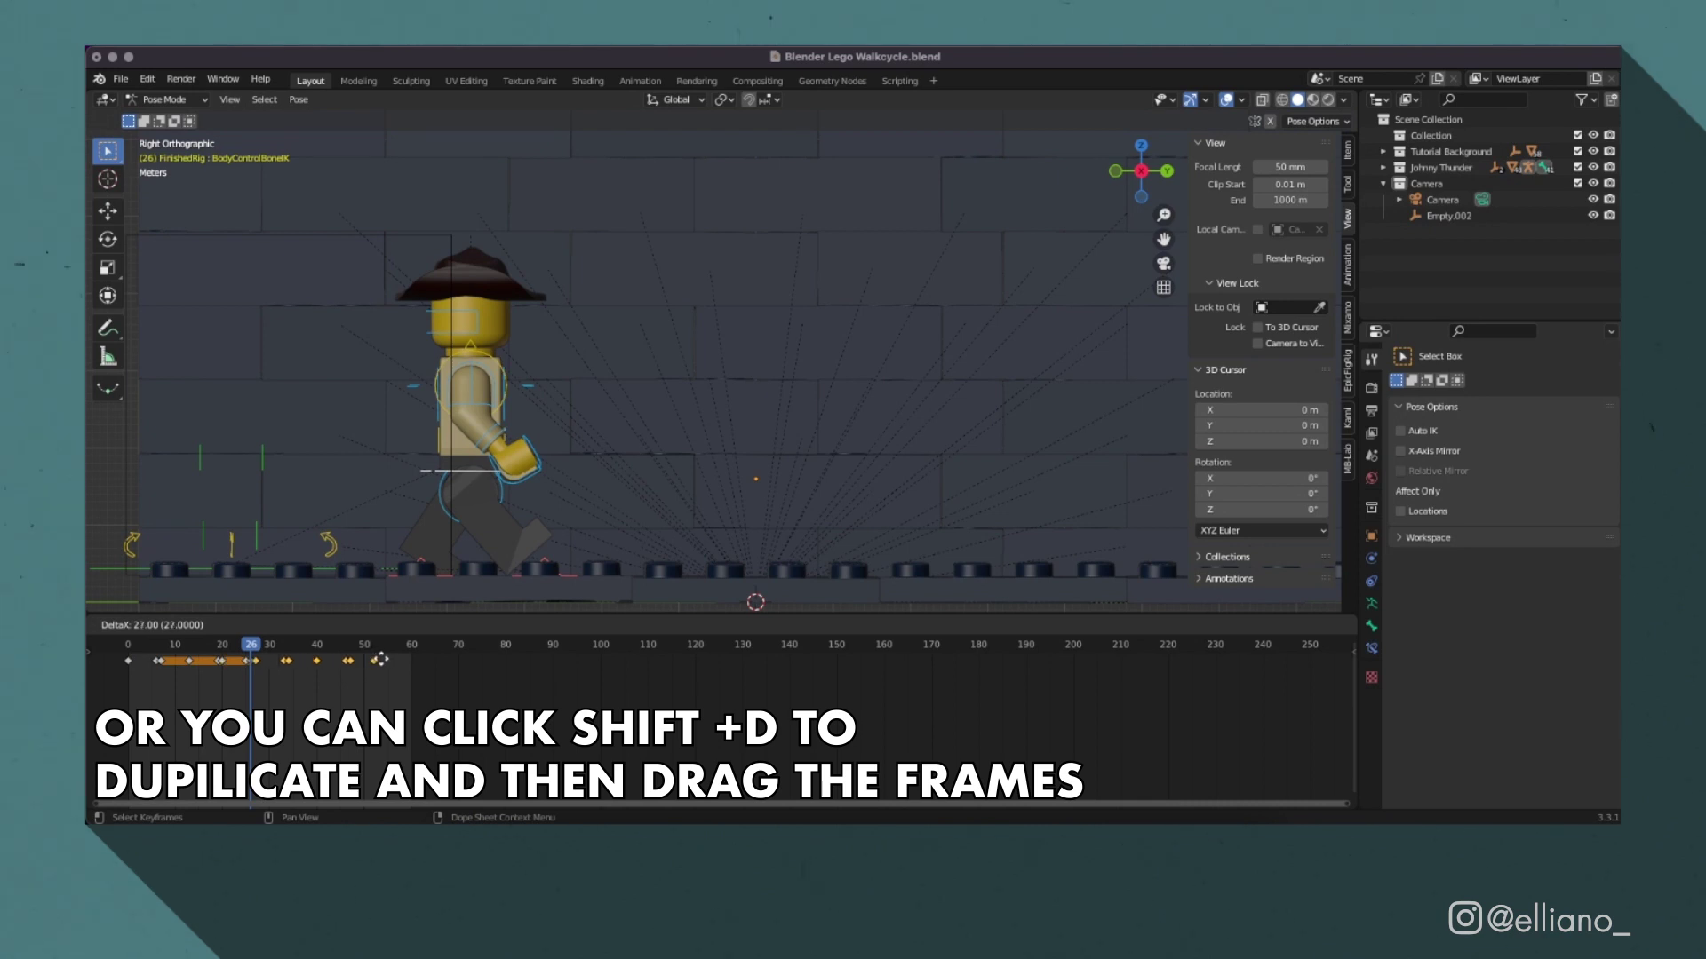
left_click(373, 660)
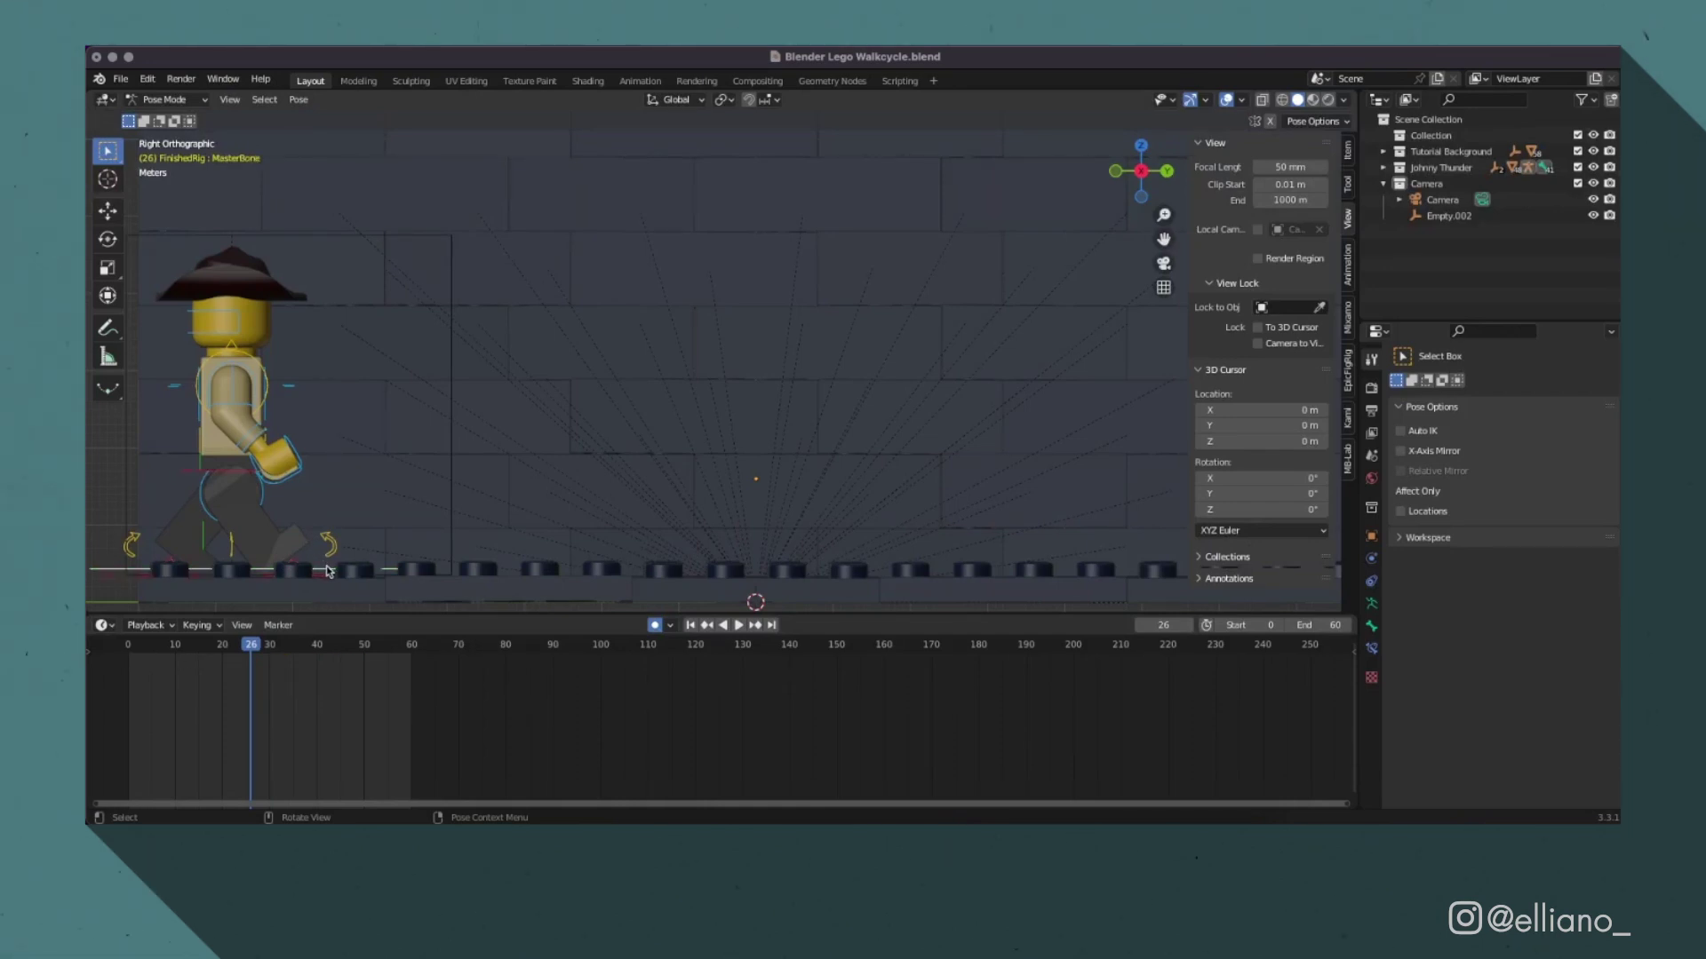
Step: Key MasterBone's location at frame 25 and move it forward along global Y at frame 26 to line up the second cycle
key("Down")
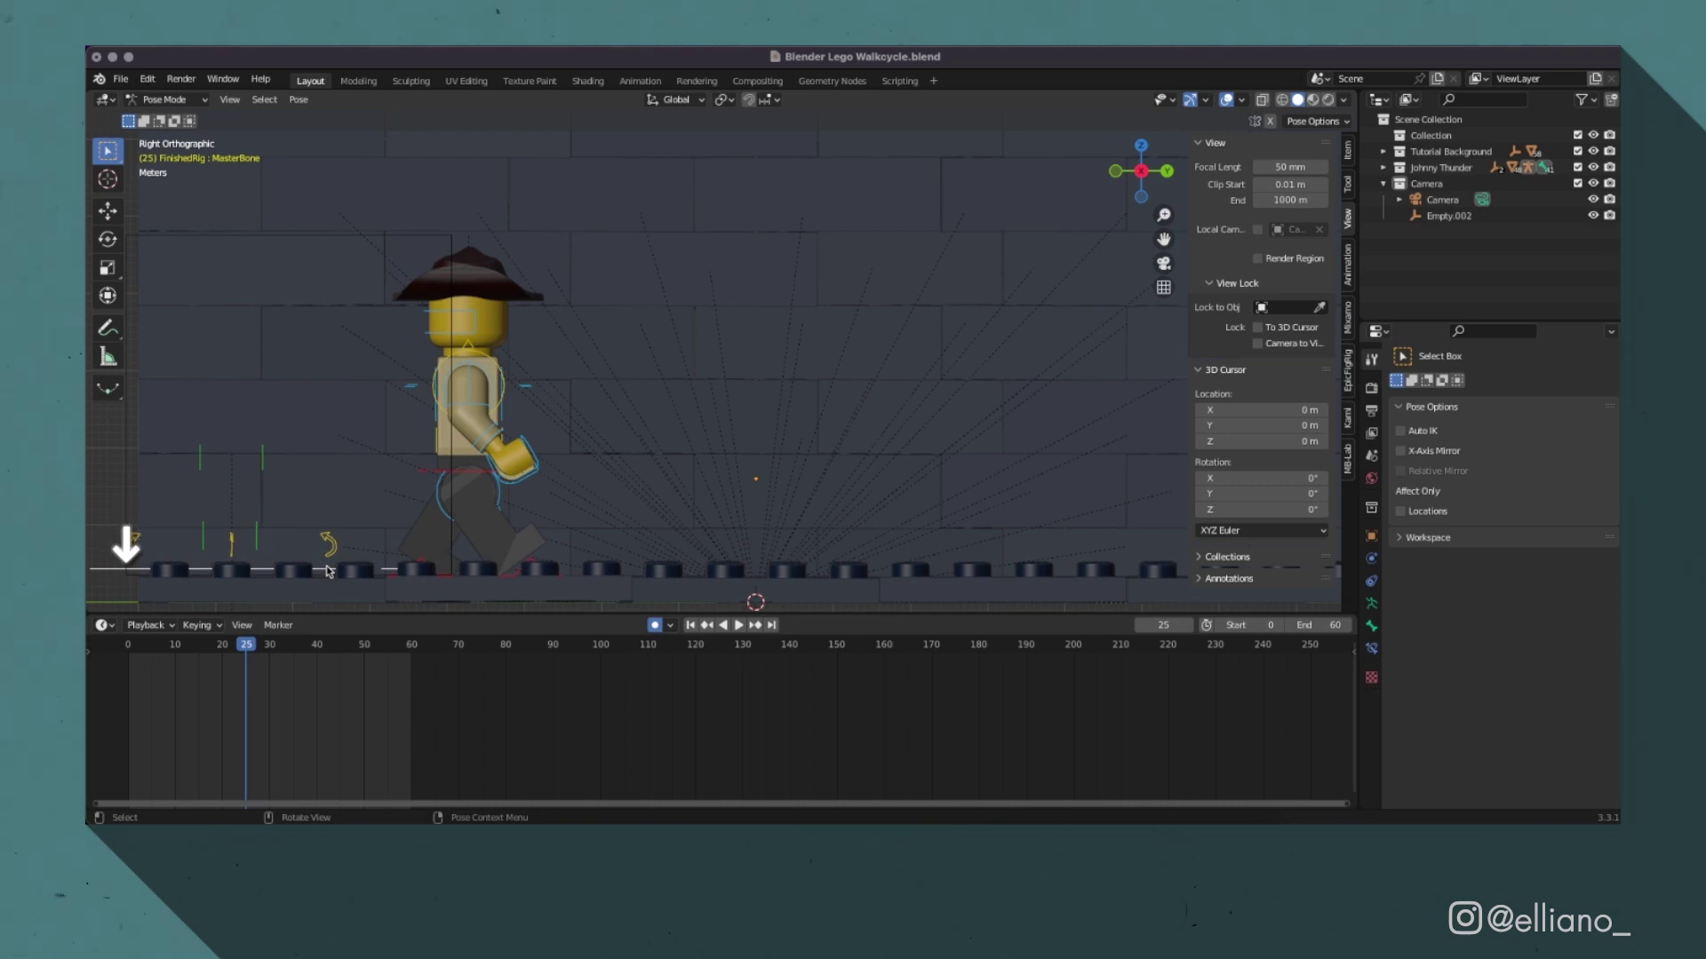
key("i")
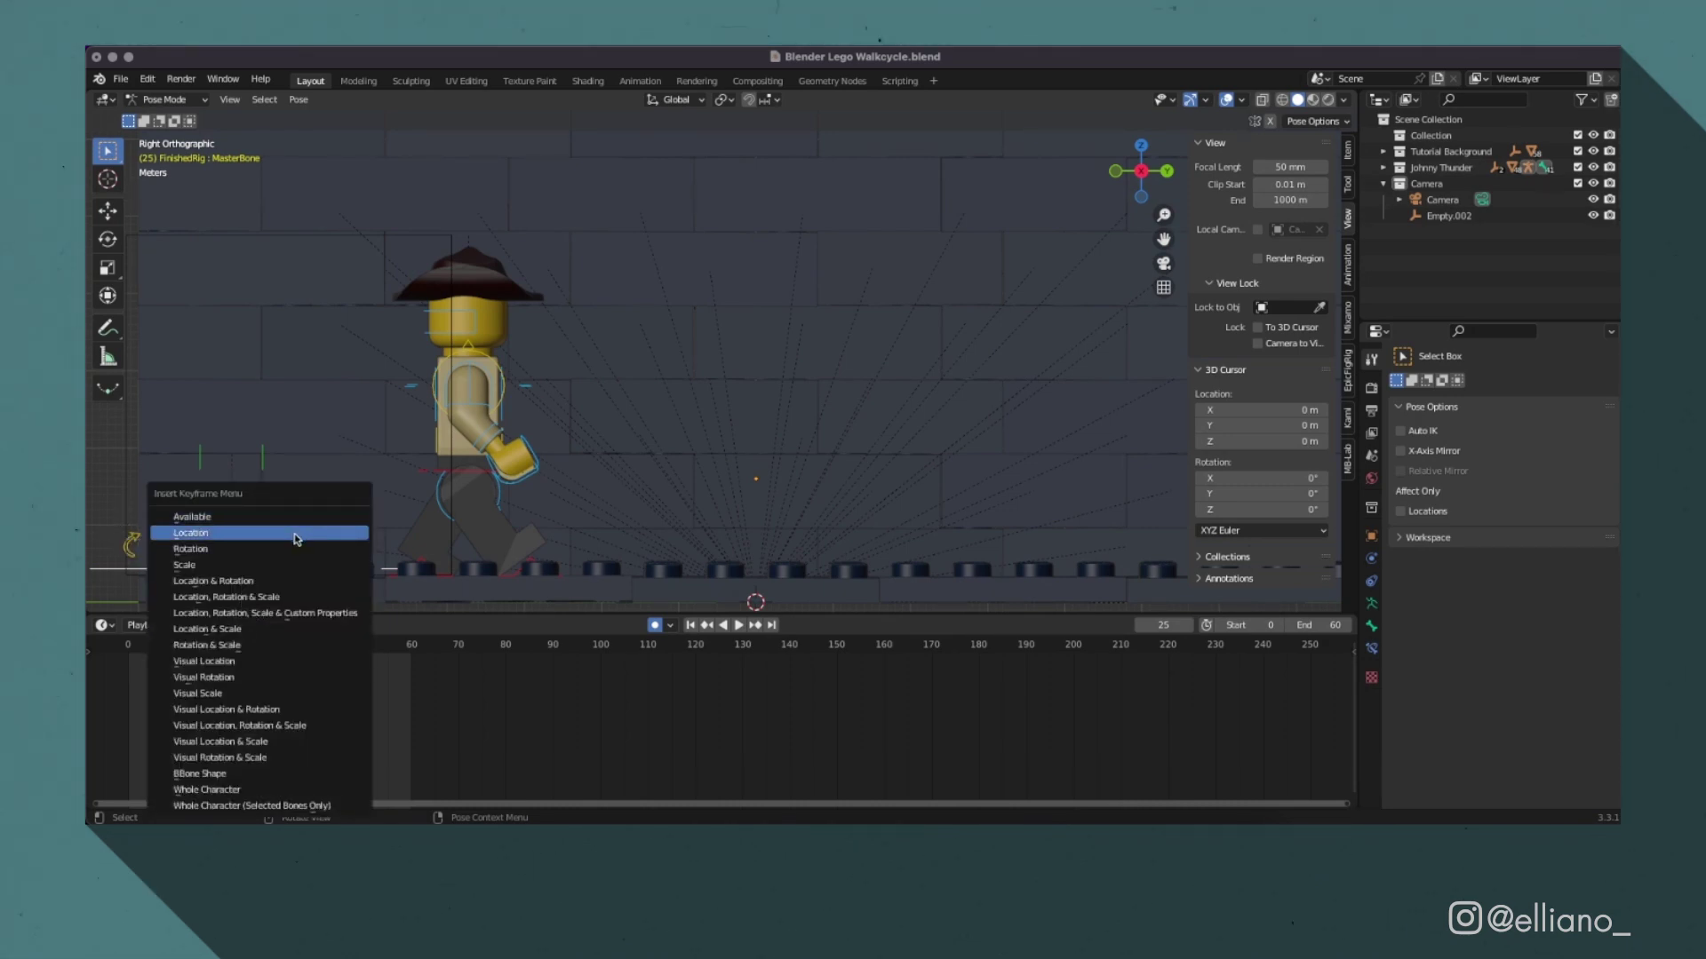
left_click(296, 533)
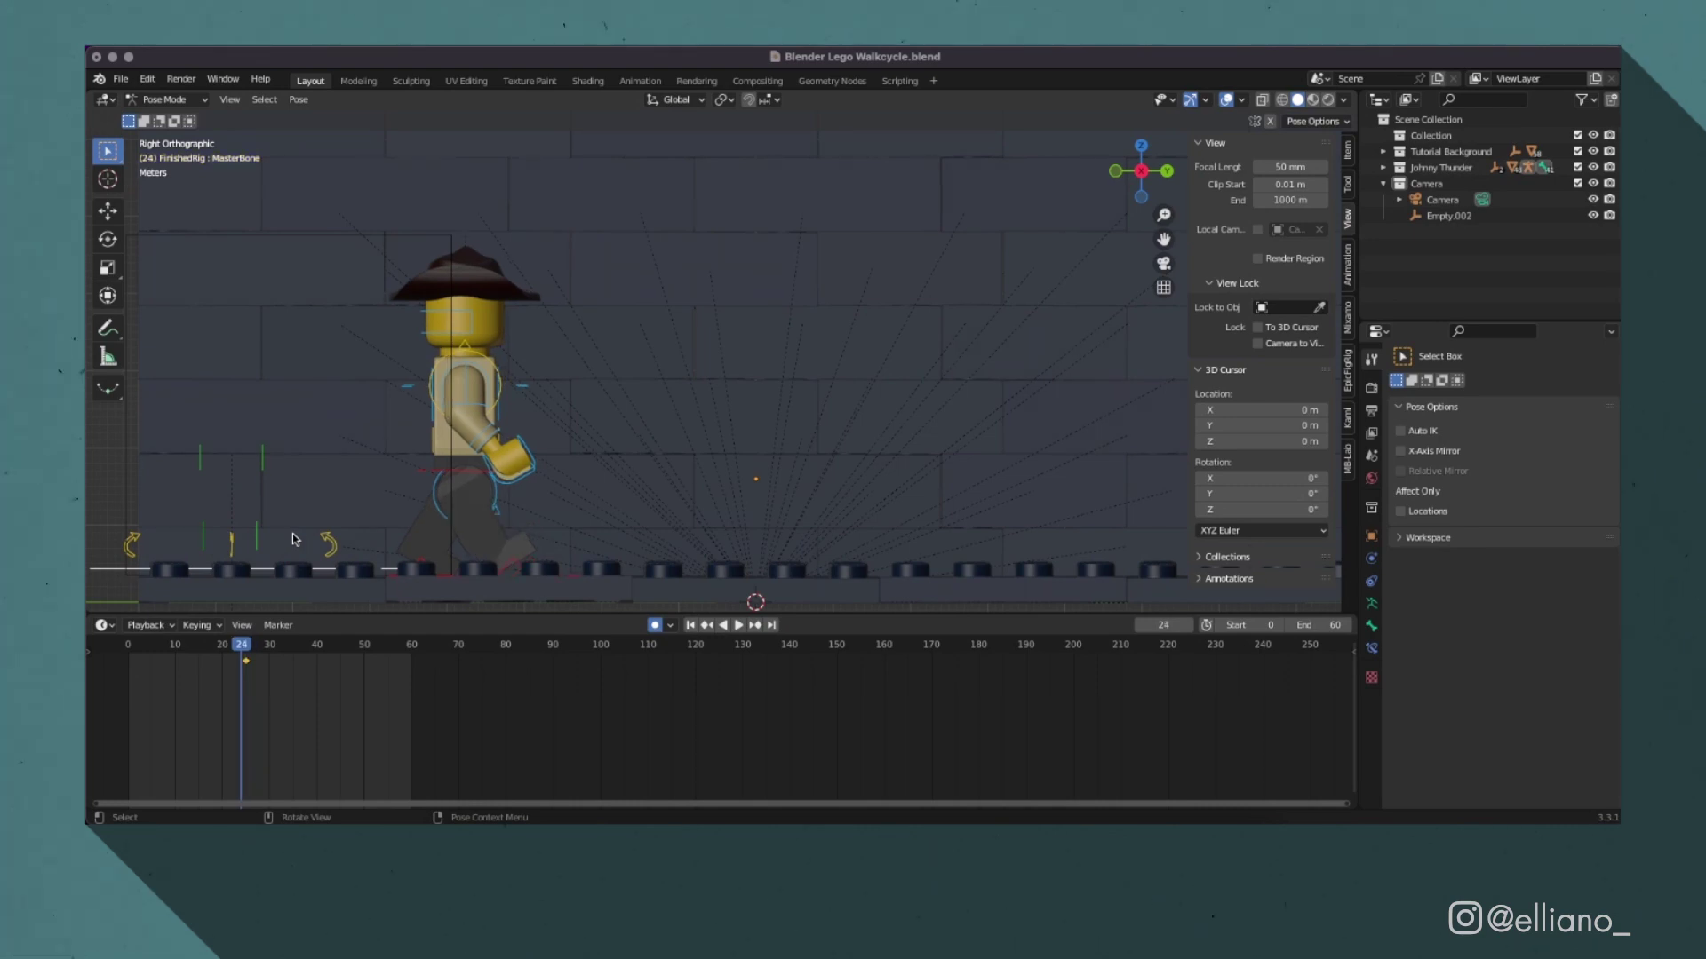
key("Right")
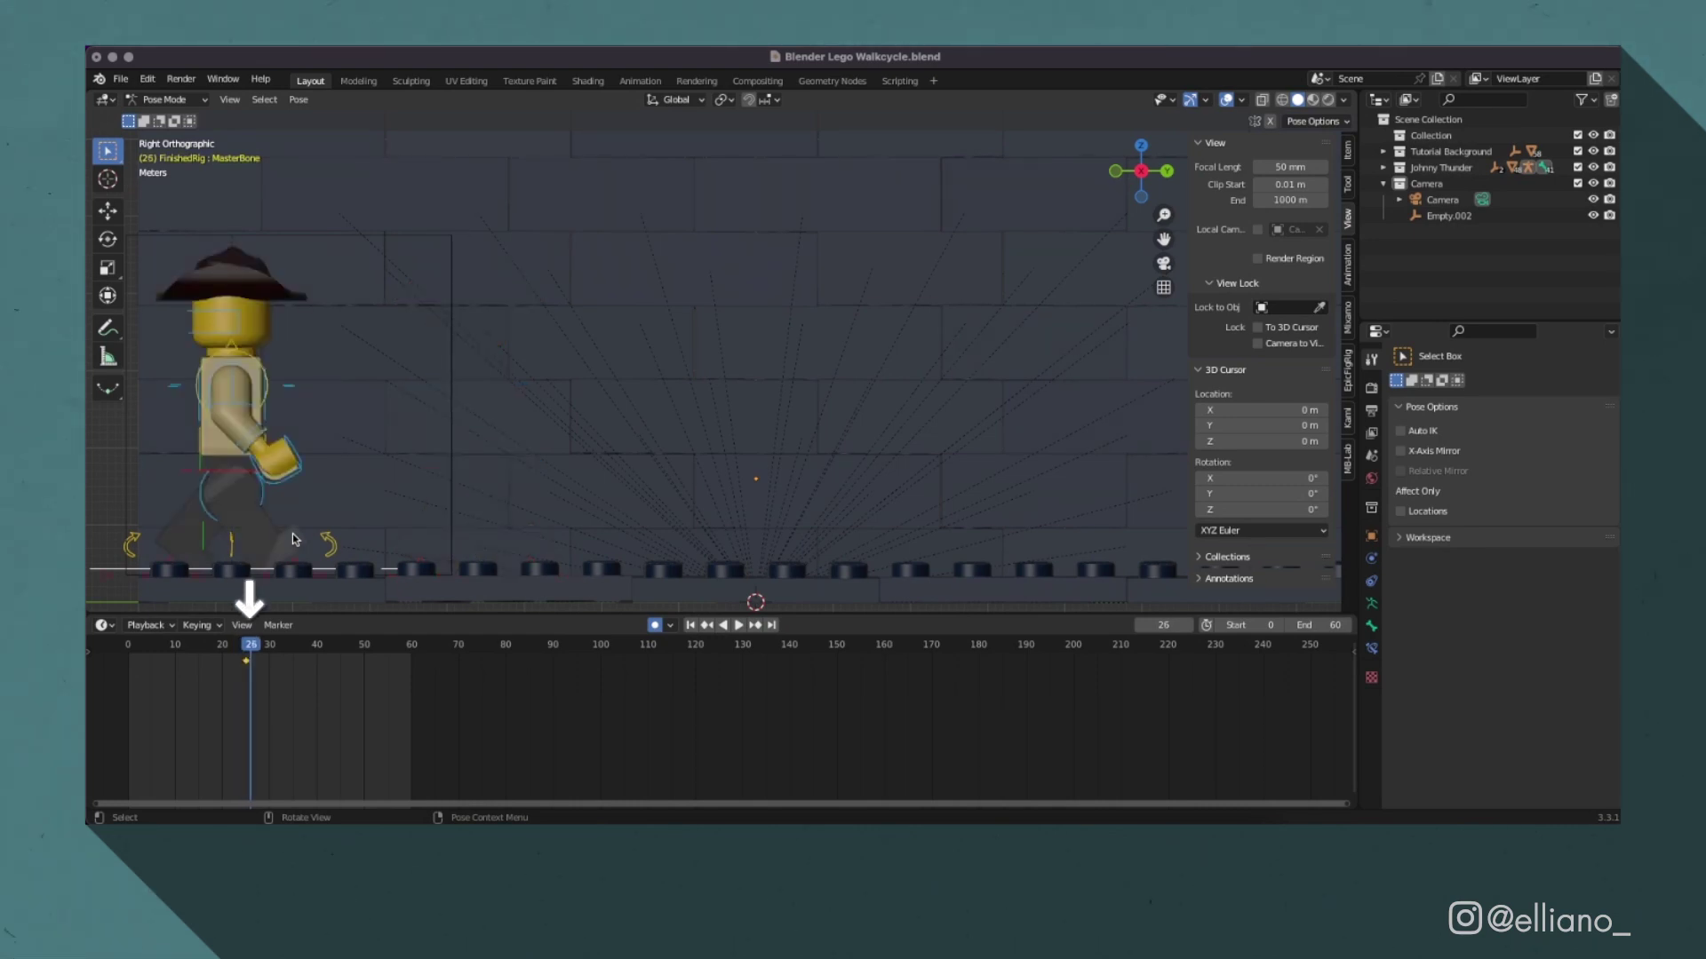
key("g")
key("y")
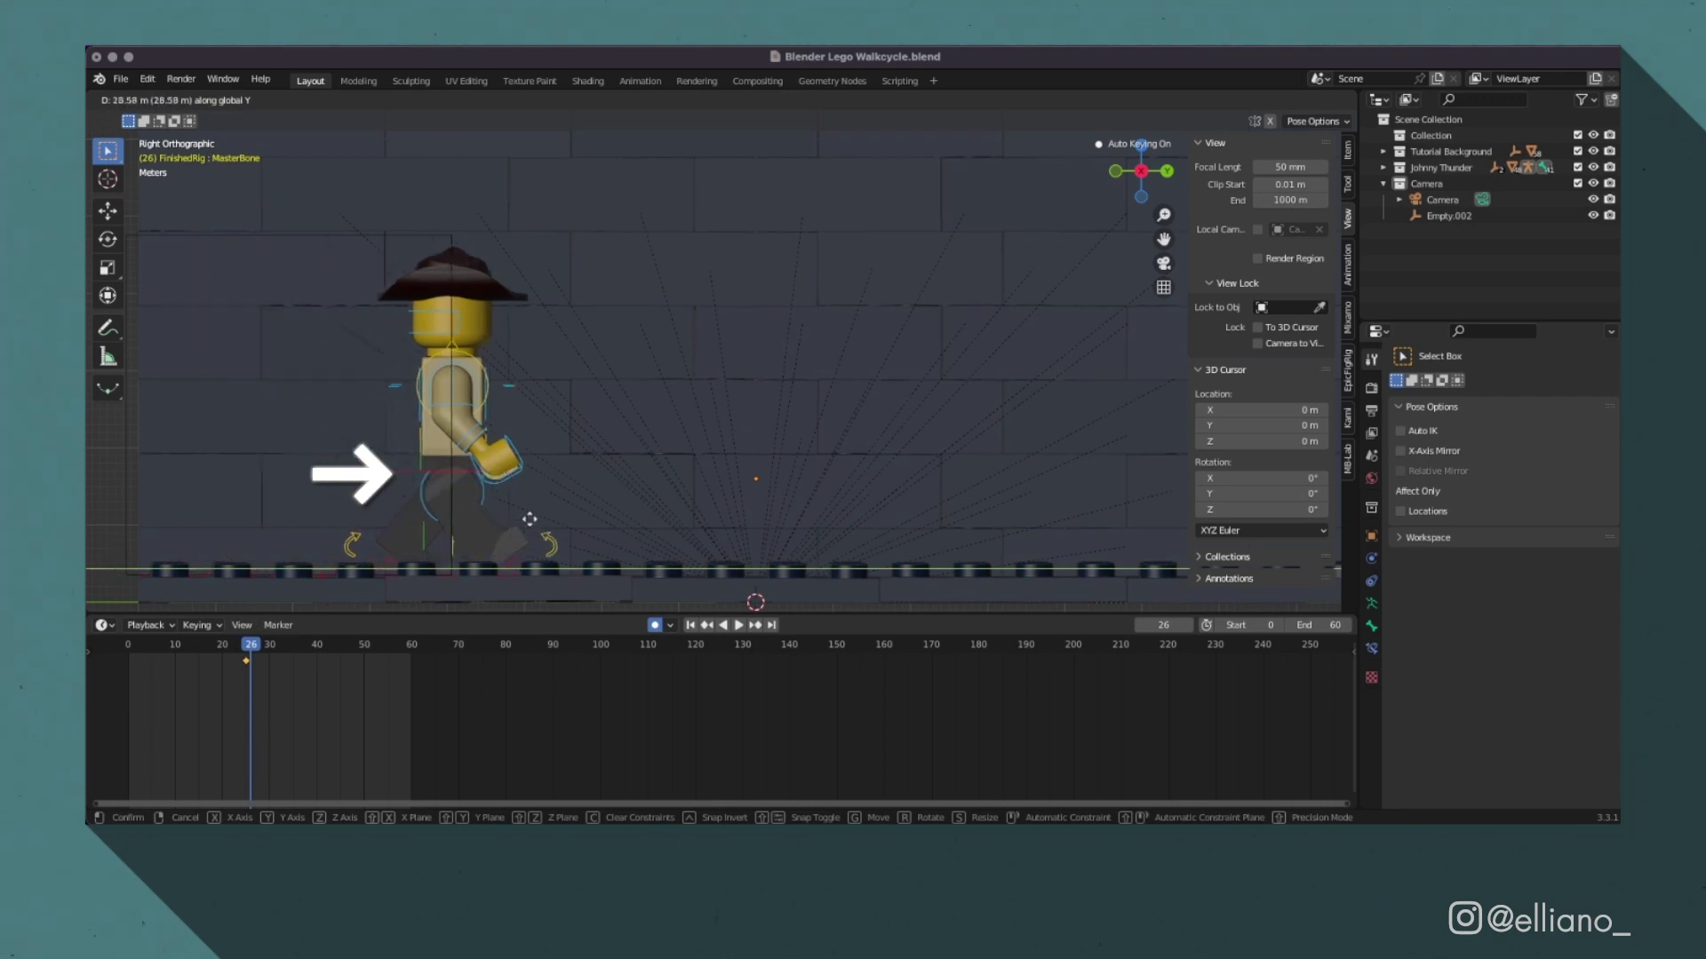
left_click(537, 517)
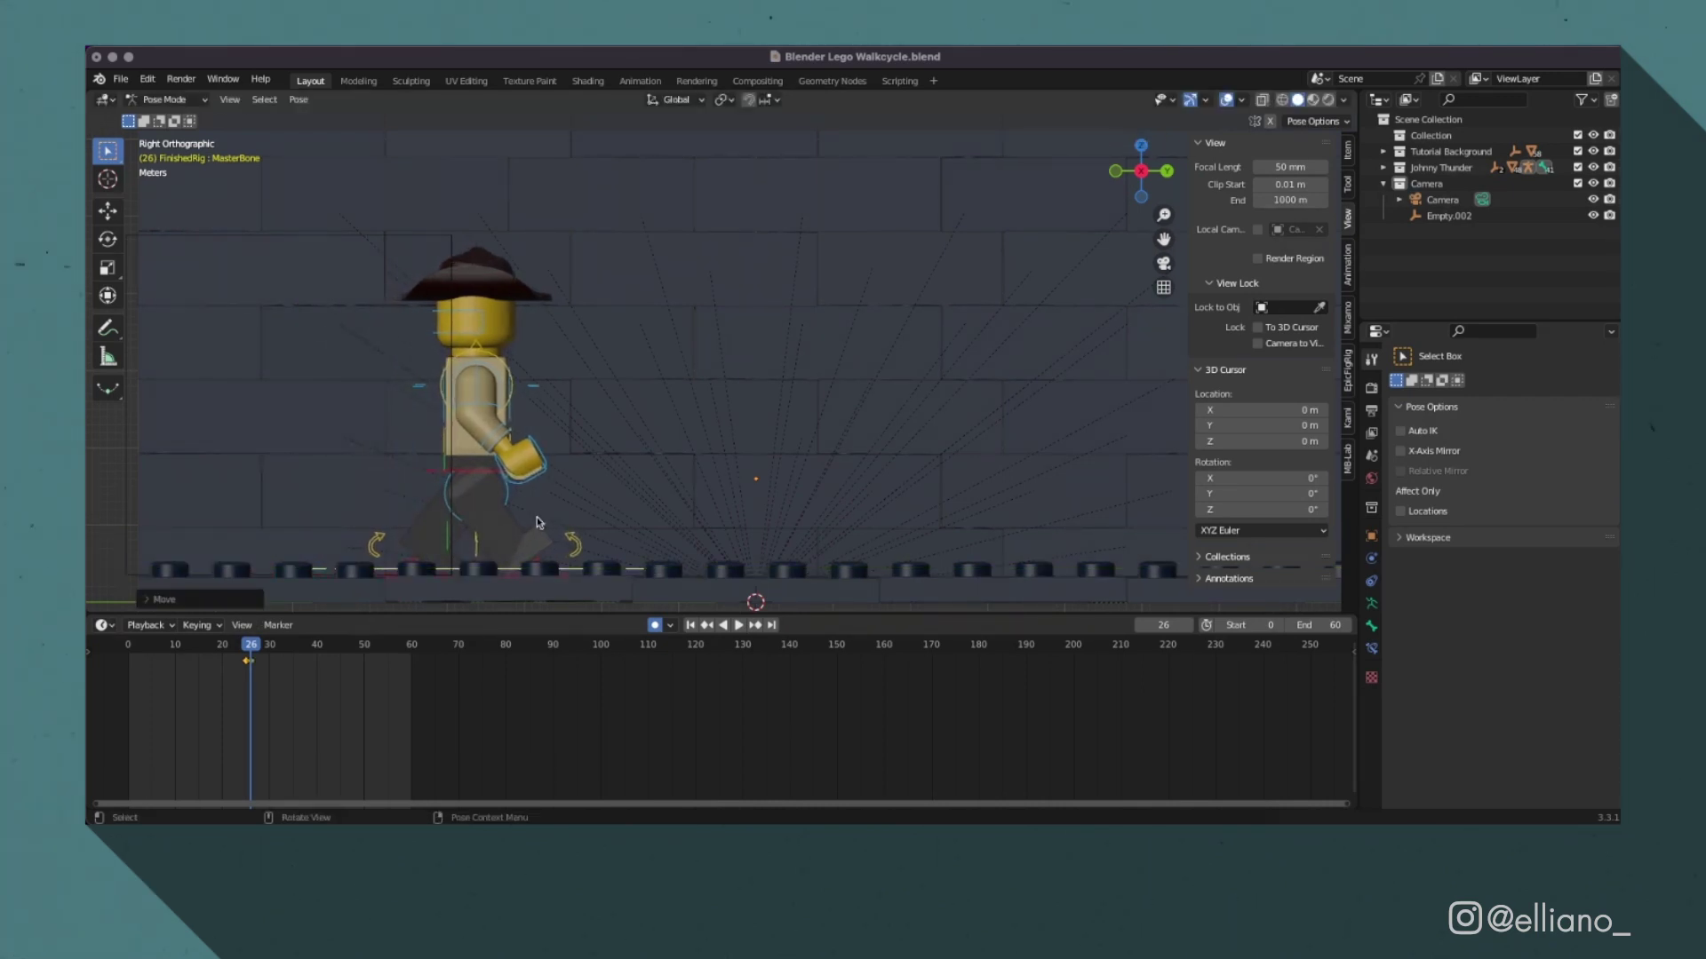
Step: Step through the frames from 26 to 50 to check the continued walk
key("Right")
key("Right")
key("Right")
key("Right")
key("Right")
key("Right")
key("Right")
key("Right")
key("Right")
key("Right")
key("Right")
key("Right")
key("Right")
key("Right")
key("Right")
key("Right")
key("Right")
key("Right")
key("Right")
key("Right")
key("Right")
key("Right")
key("Right")
key("Right")
key("Right")
key("Right")
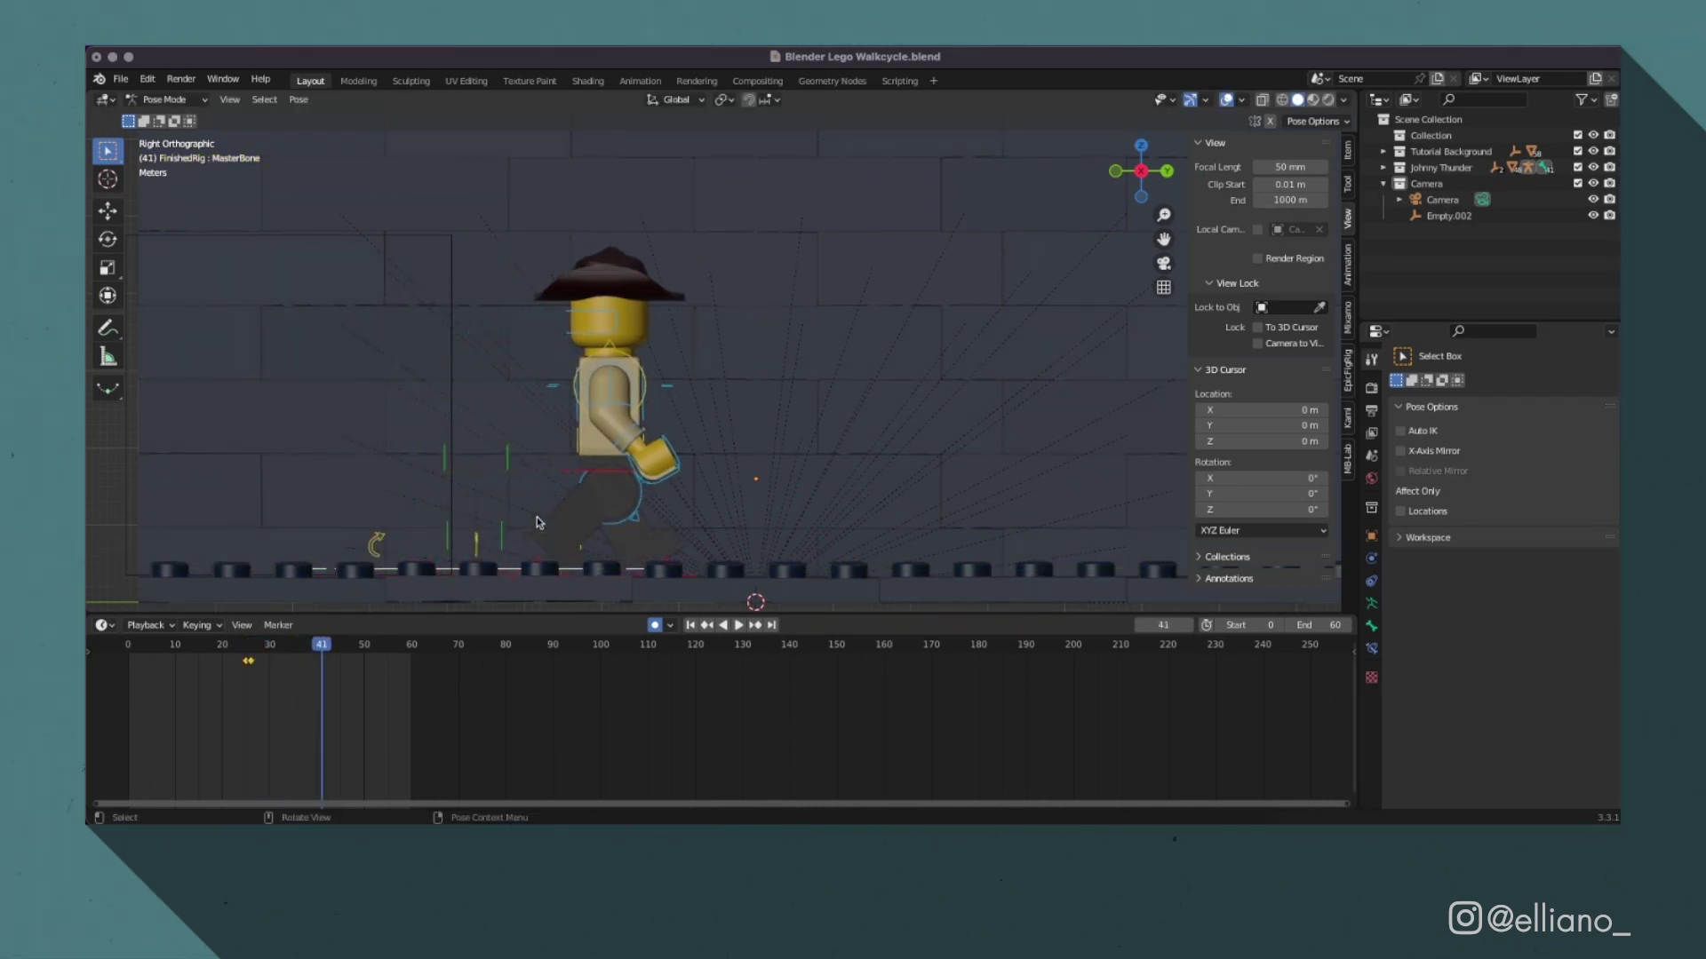
key("Left")
key("Left")
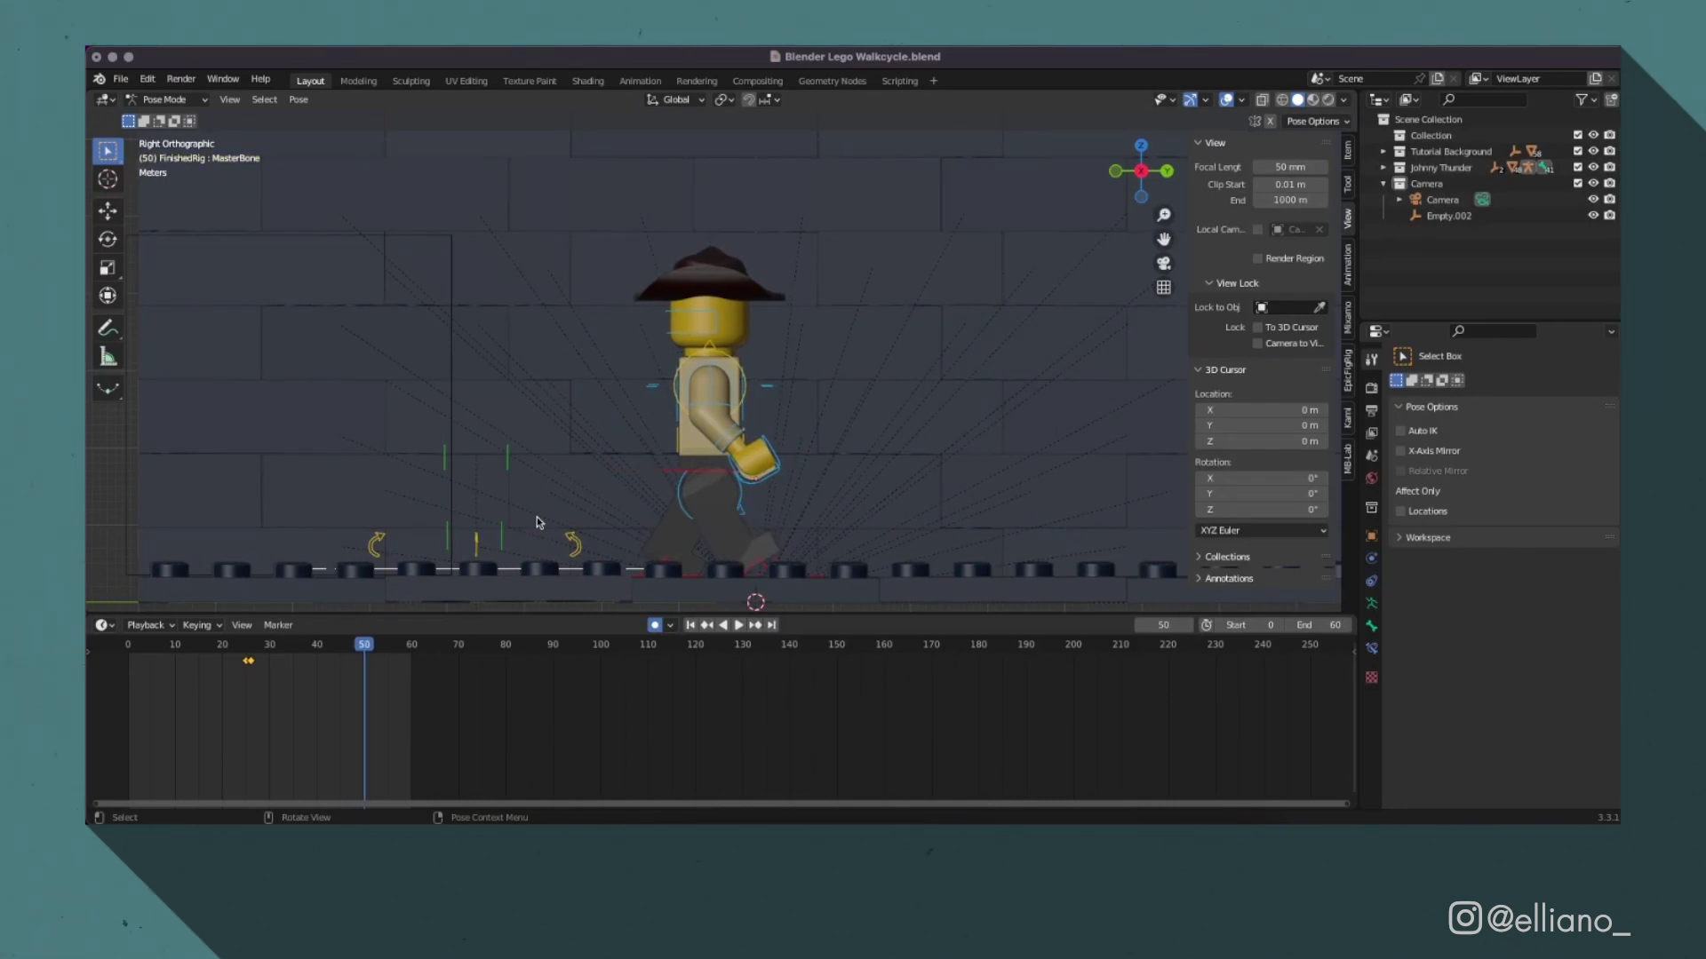
Step: Duplicate all the foot and body control keyframes and offset the copies by 52 frames
left_click(754, 570)
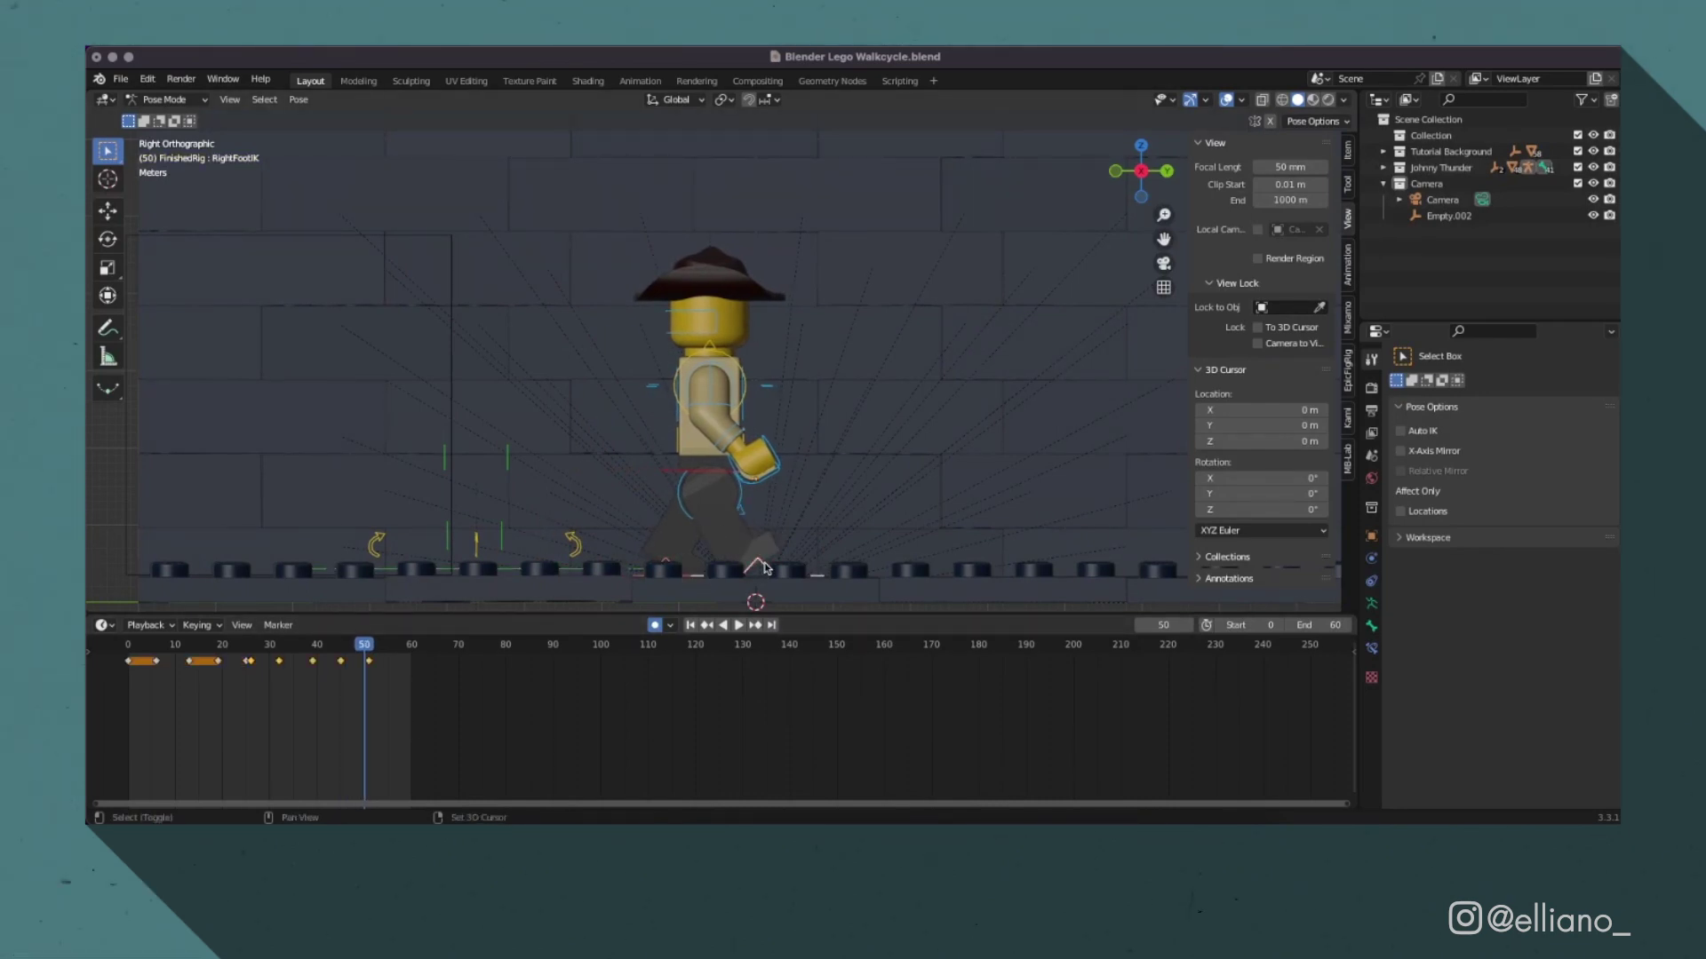
left_click(729, 472)
key("Right")
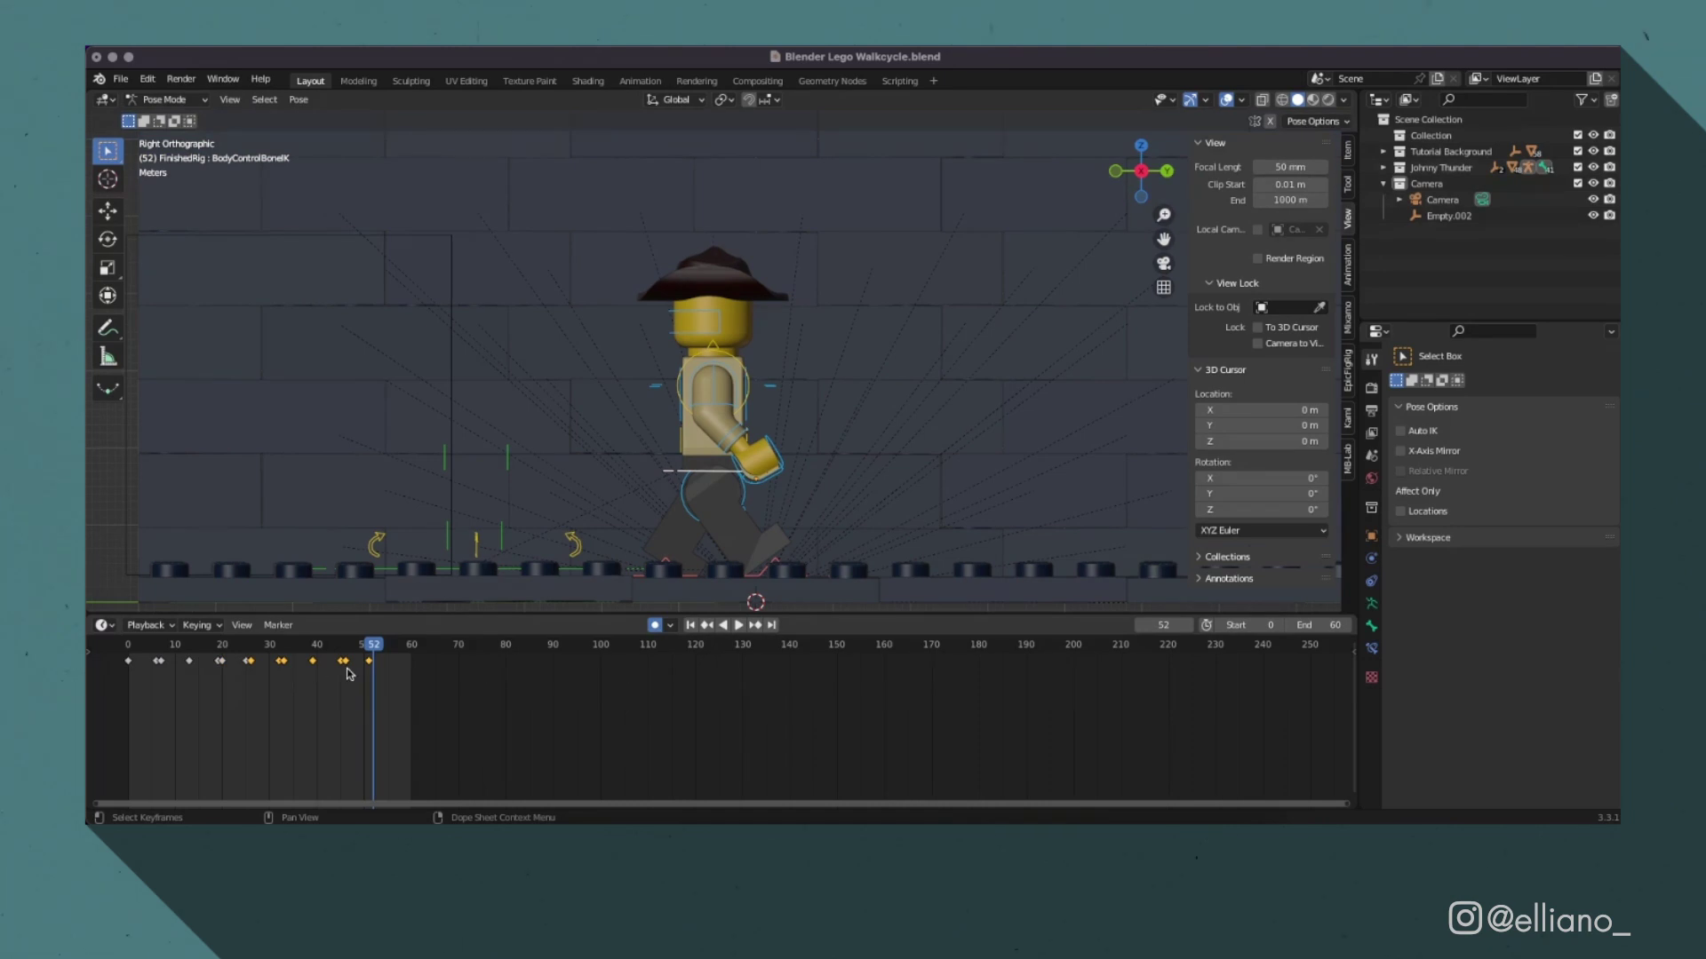
key("a")
key("shift+d")
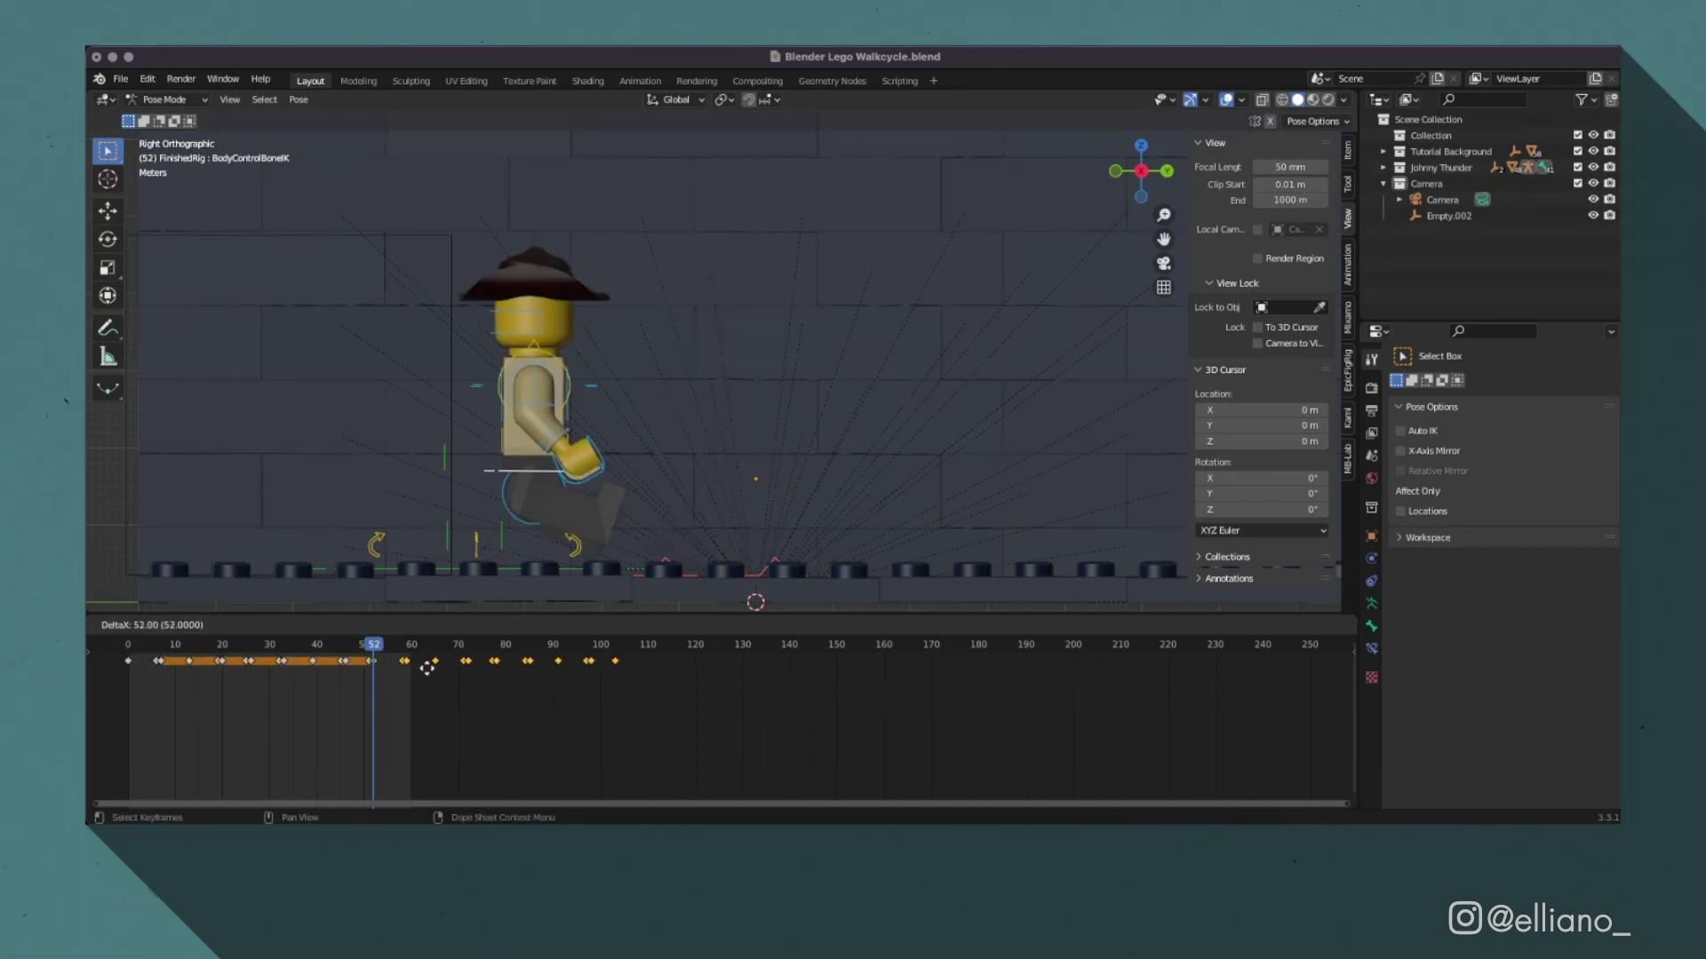
left_click(428, 668)
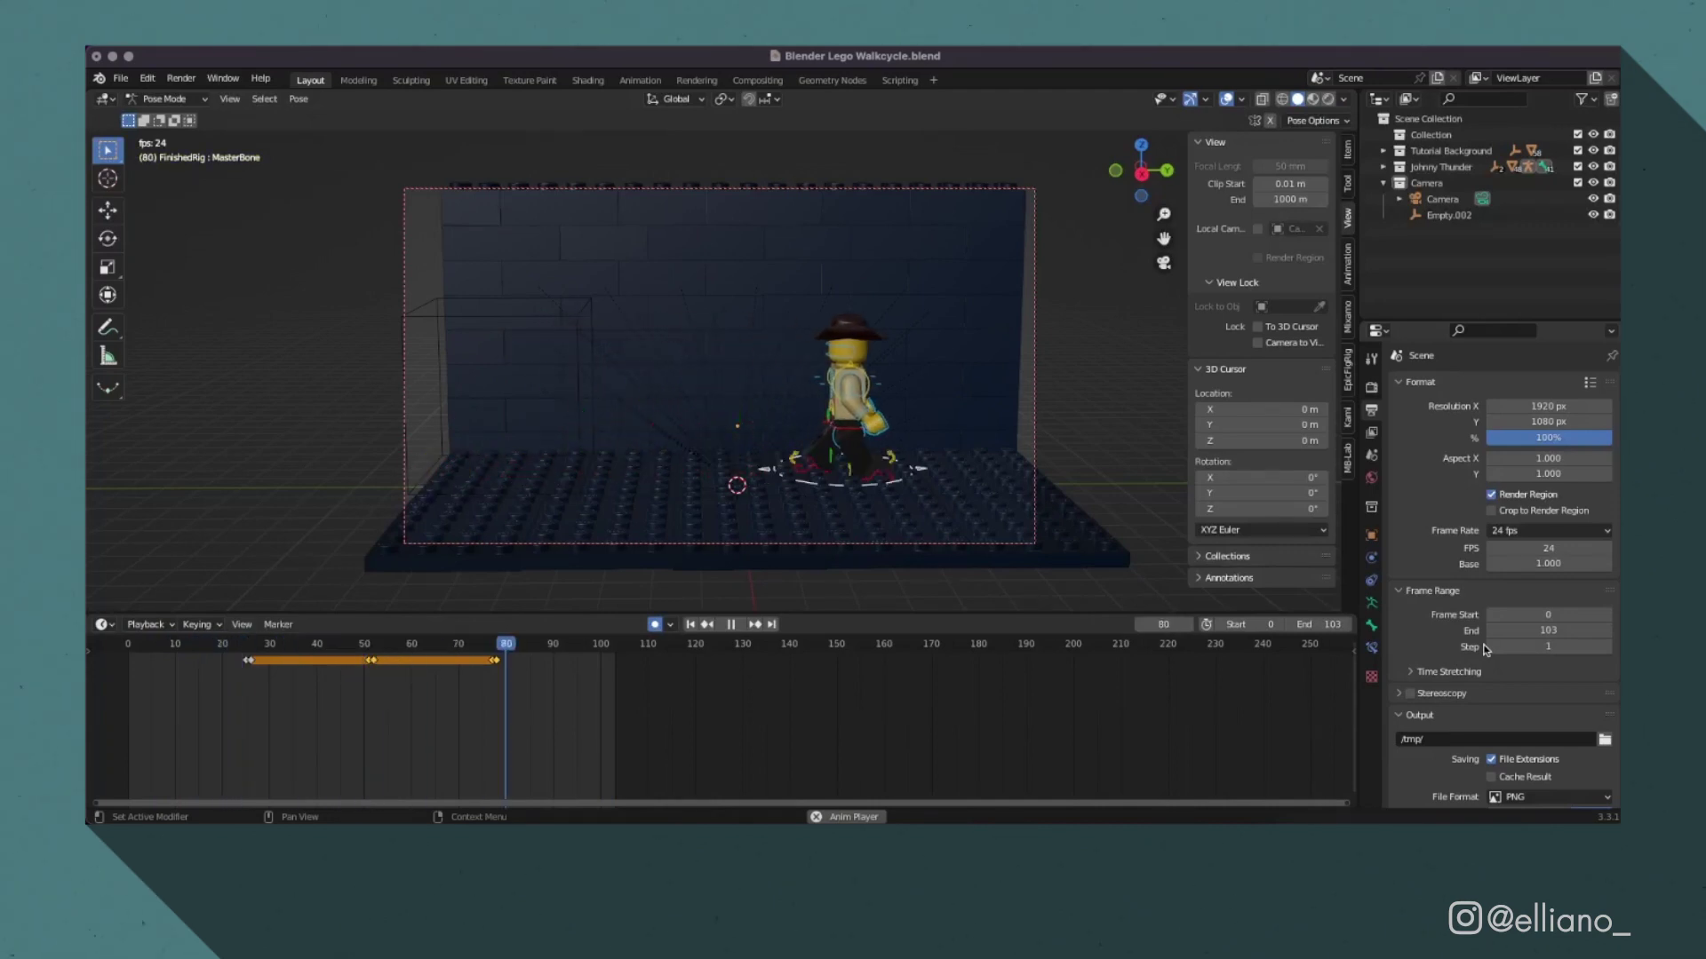
Step: In the side view at frame 0, key Right Arm's rotation and rotate it backward by about 80 degrees
key("Escape")
key("KP_3")
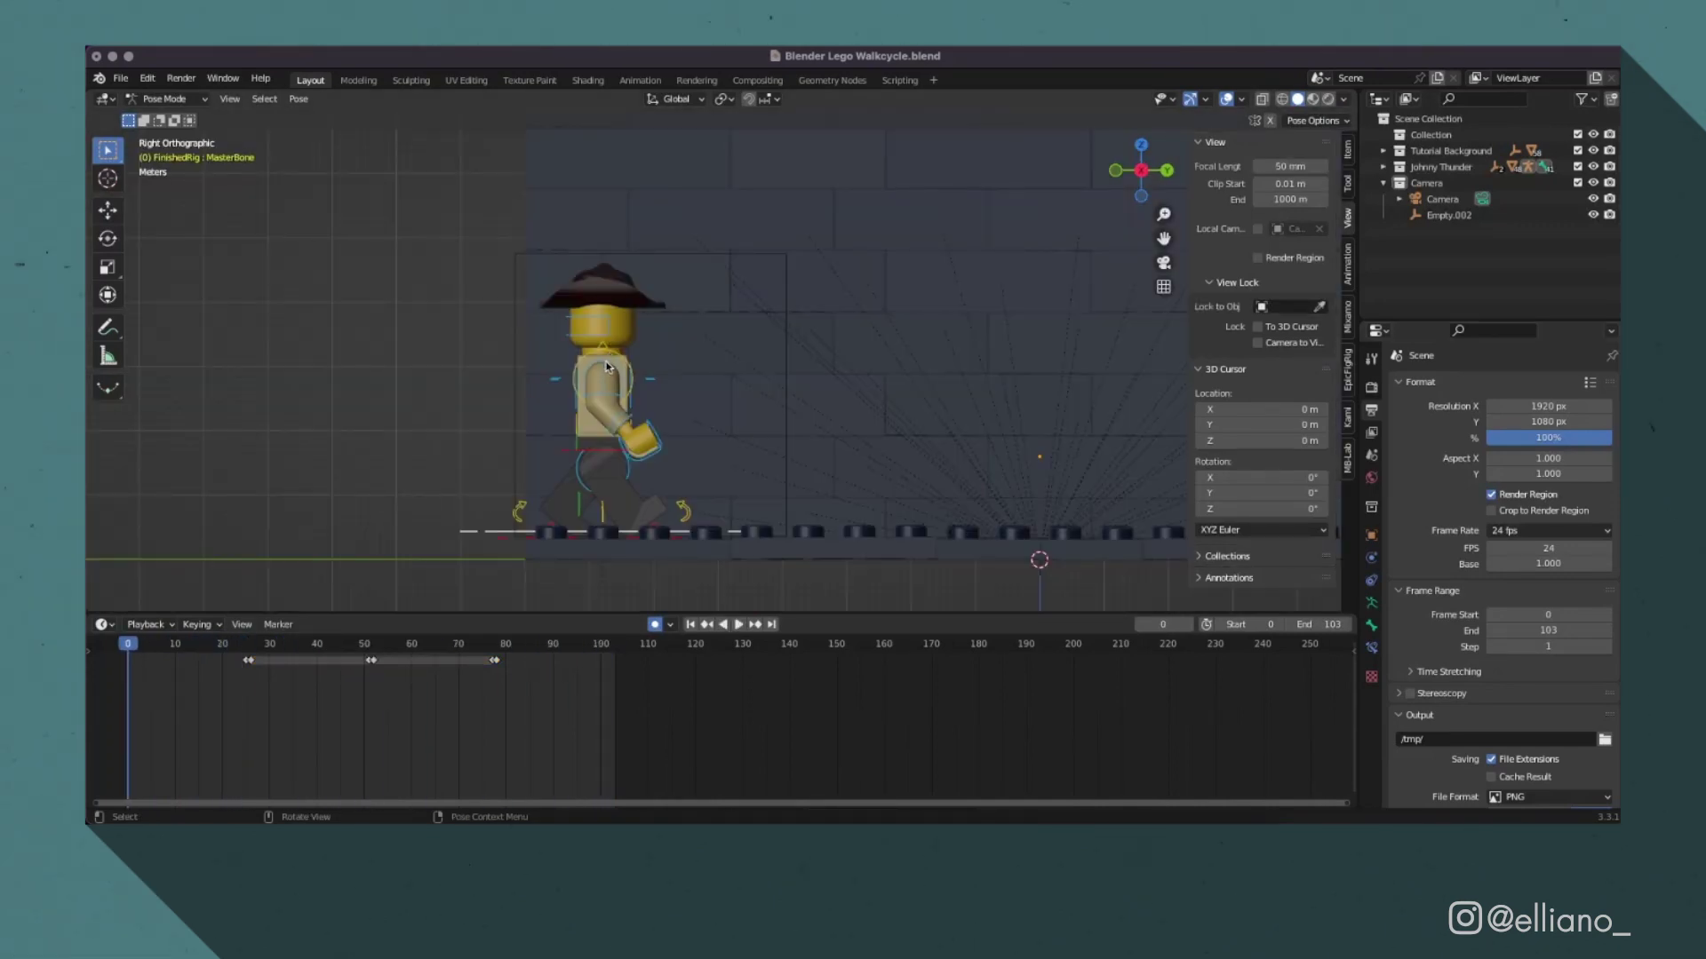
left_click(606, 366)
key("i")
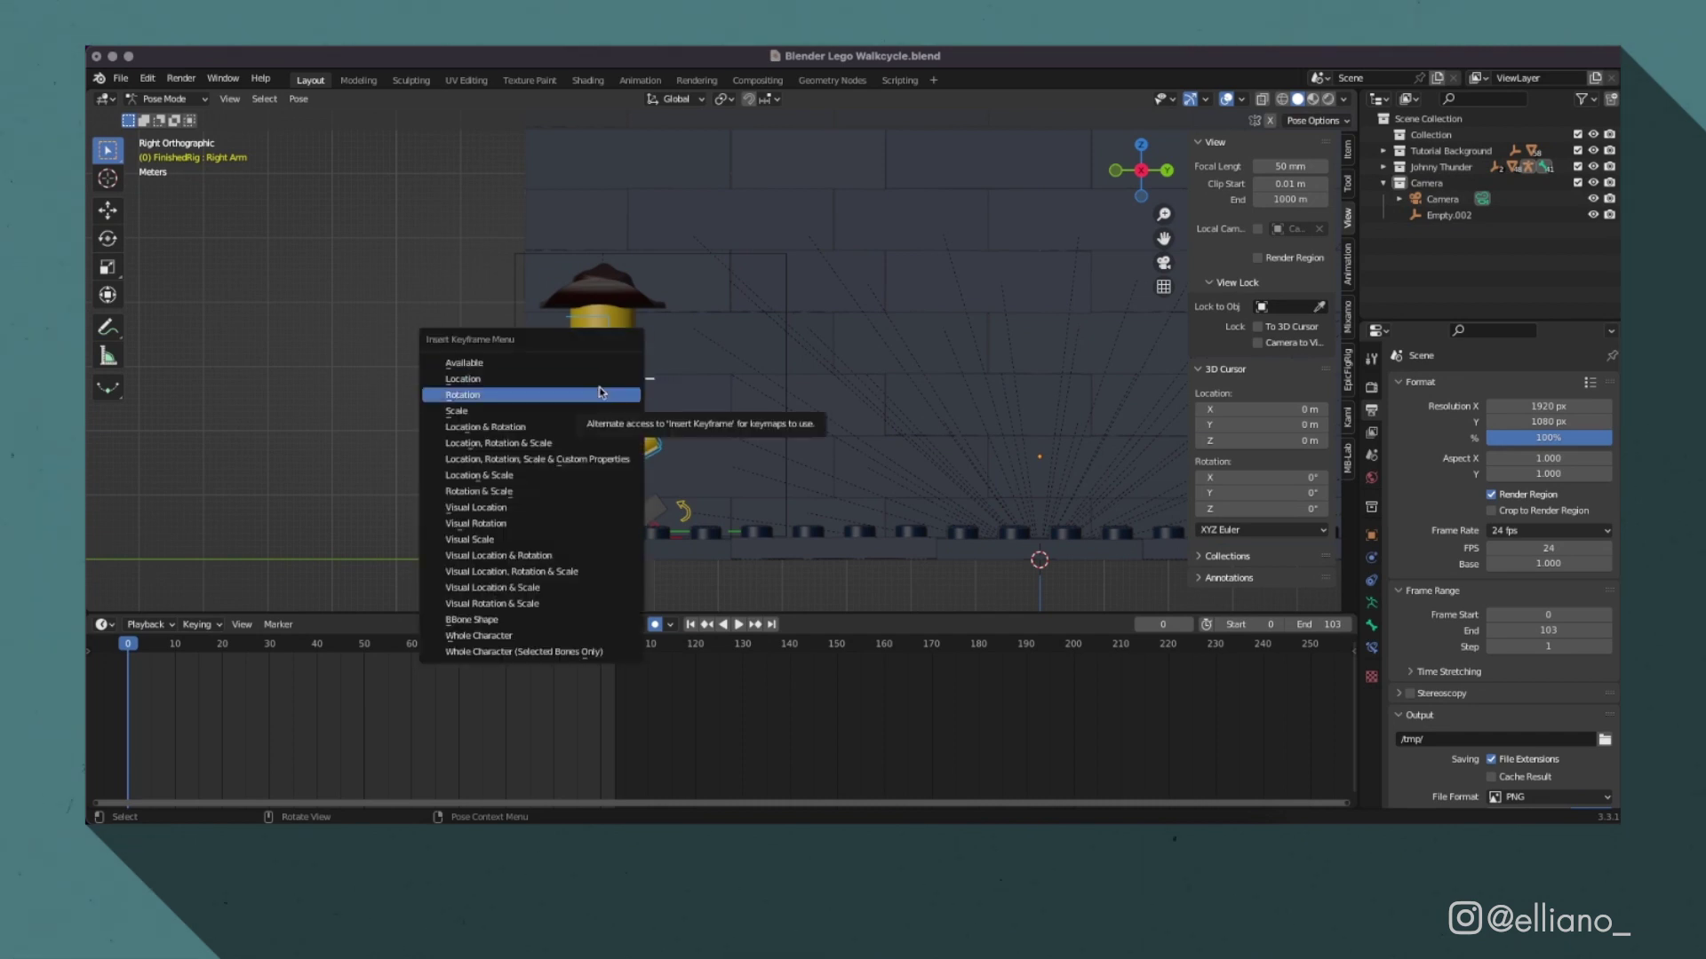
left_click(588, 392)
key("r")
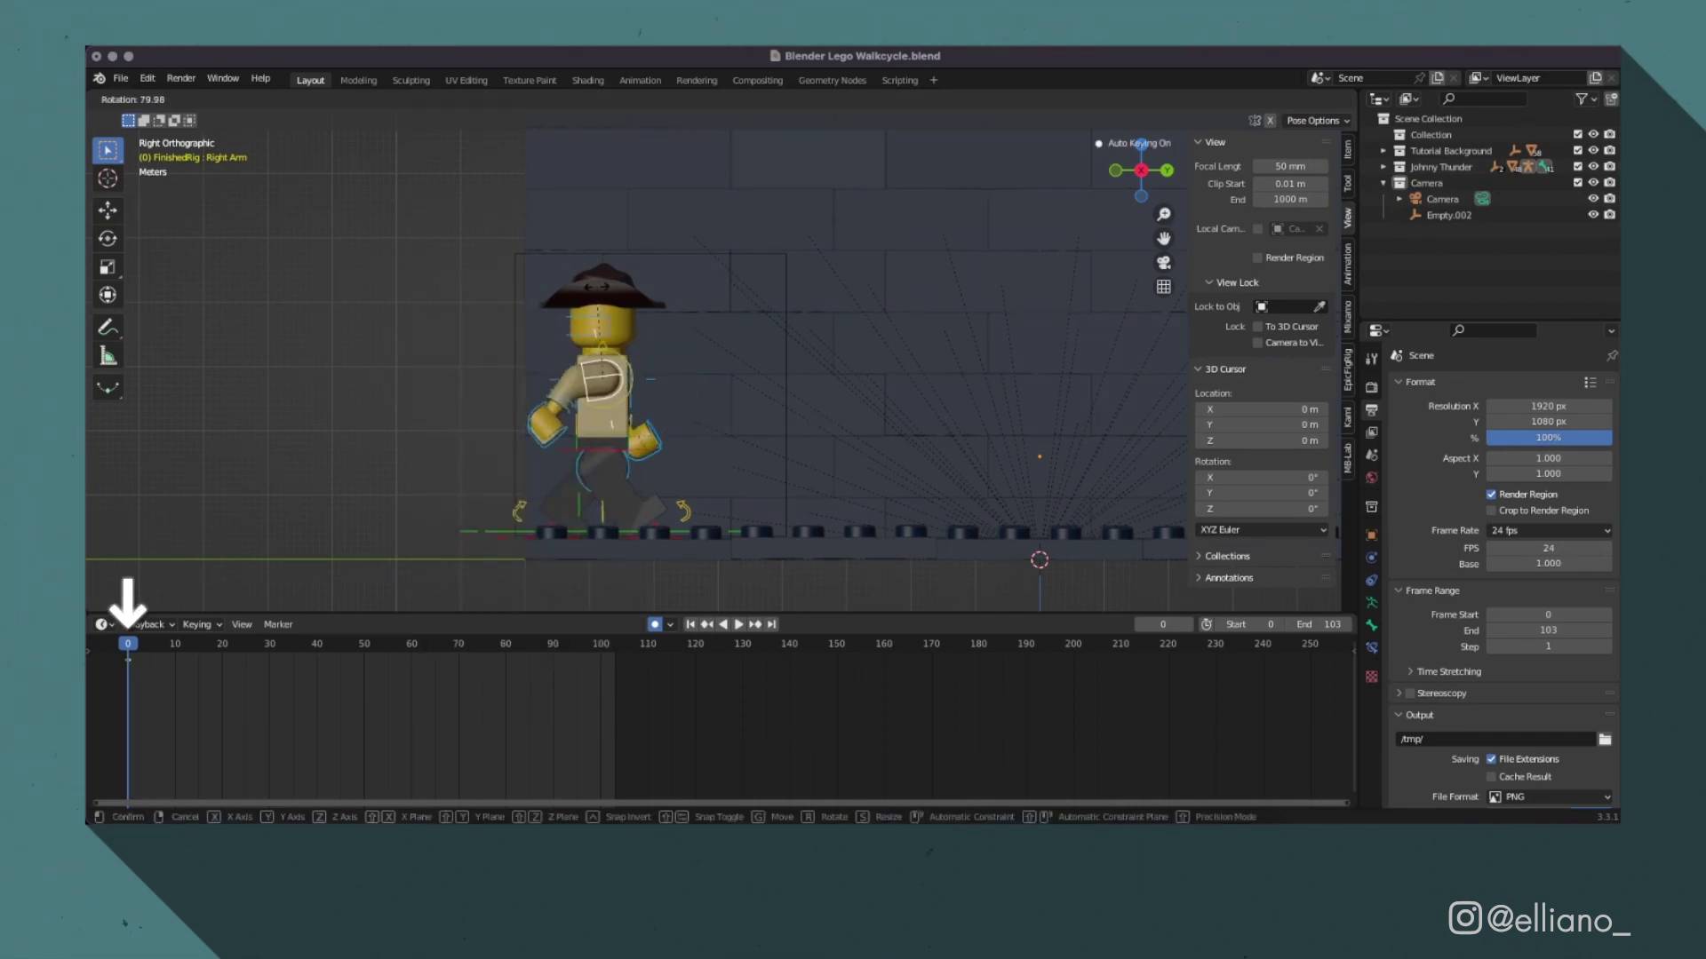
left_click(595, 298)
Step: At frame 13, rotate Right Arm so it swings in front of the body
key("Right")
key("Right")
key("Right")
key("Right")
key("Right")
key("Right")
key("Right")
key("Right")
key("Right")
key("Right")
key("Right")
key("Right")
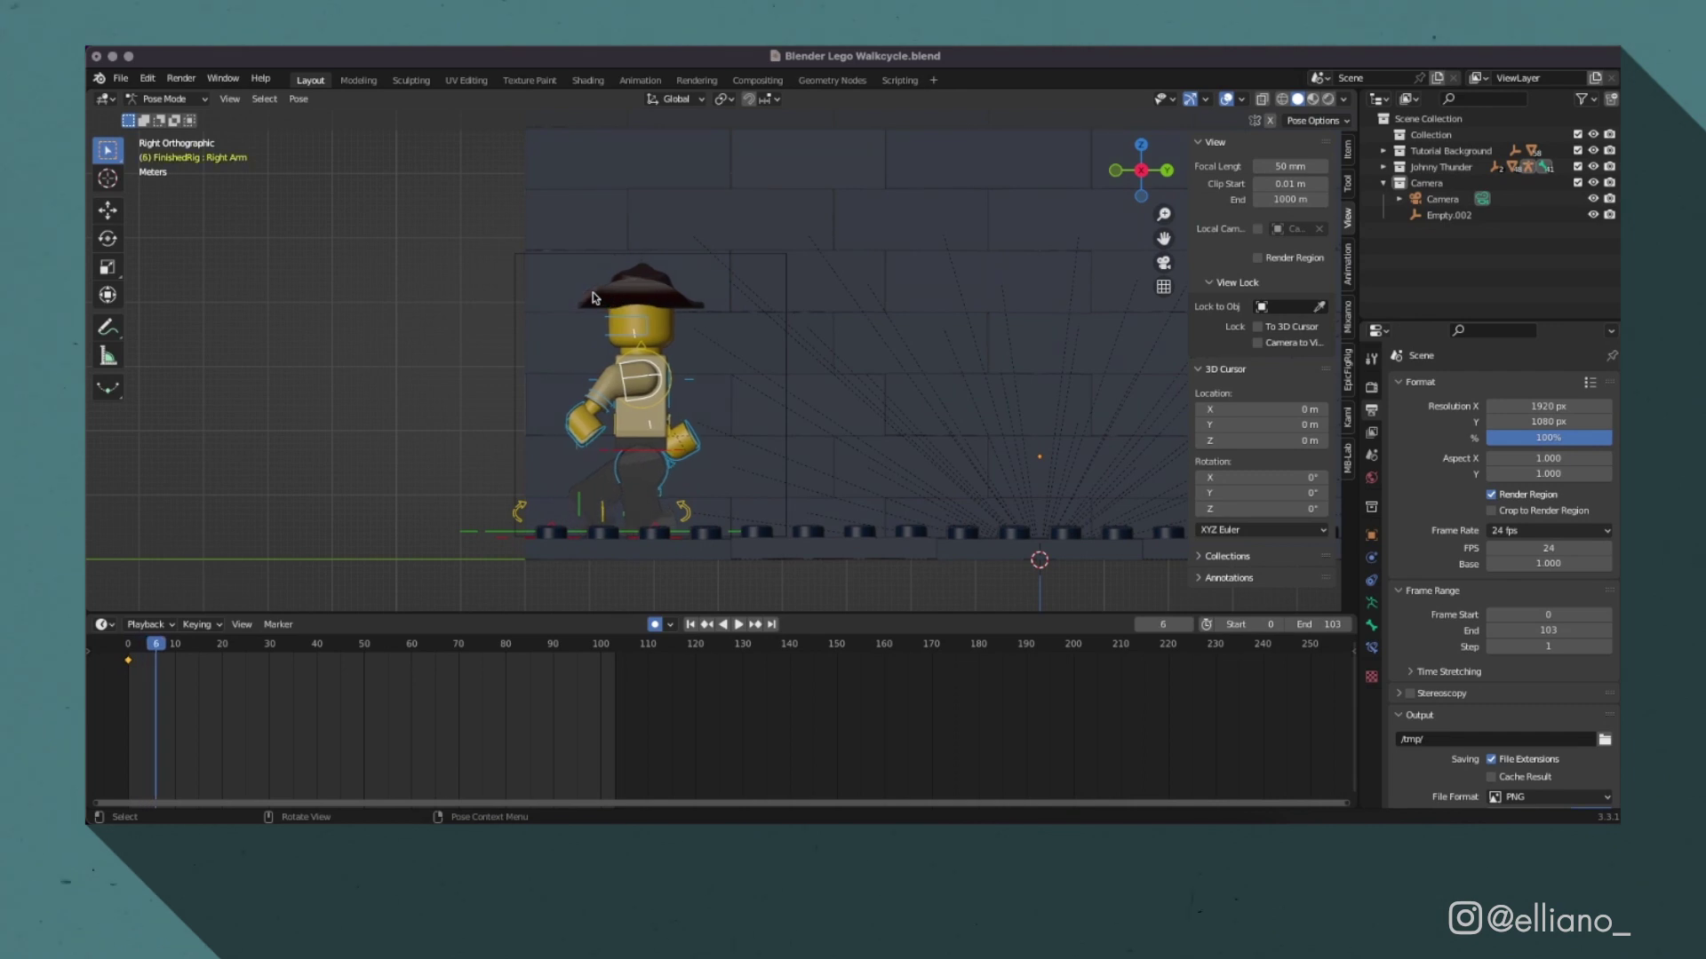
key("Right")
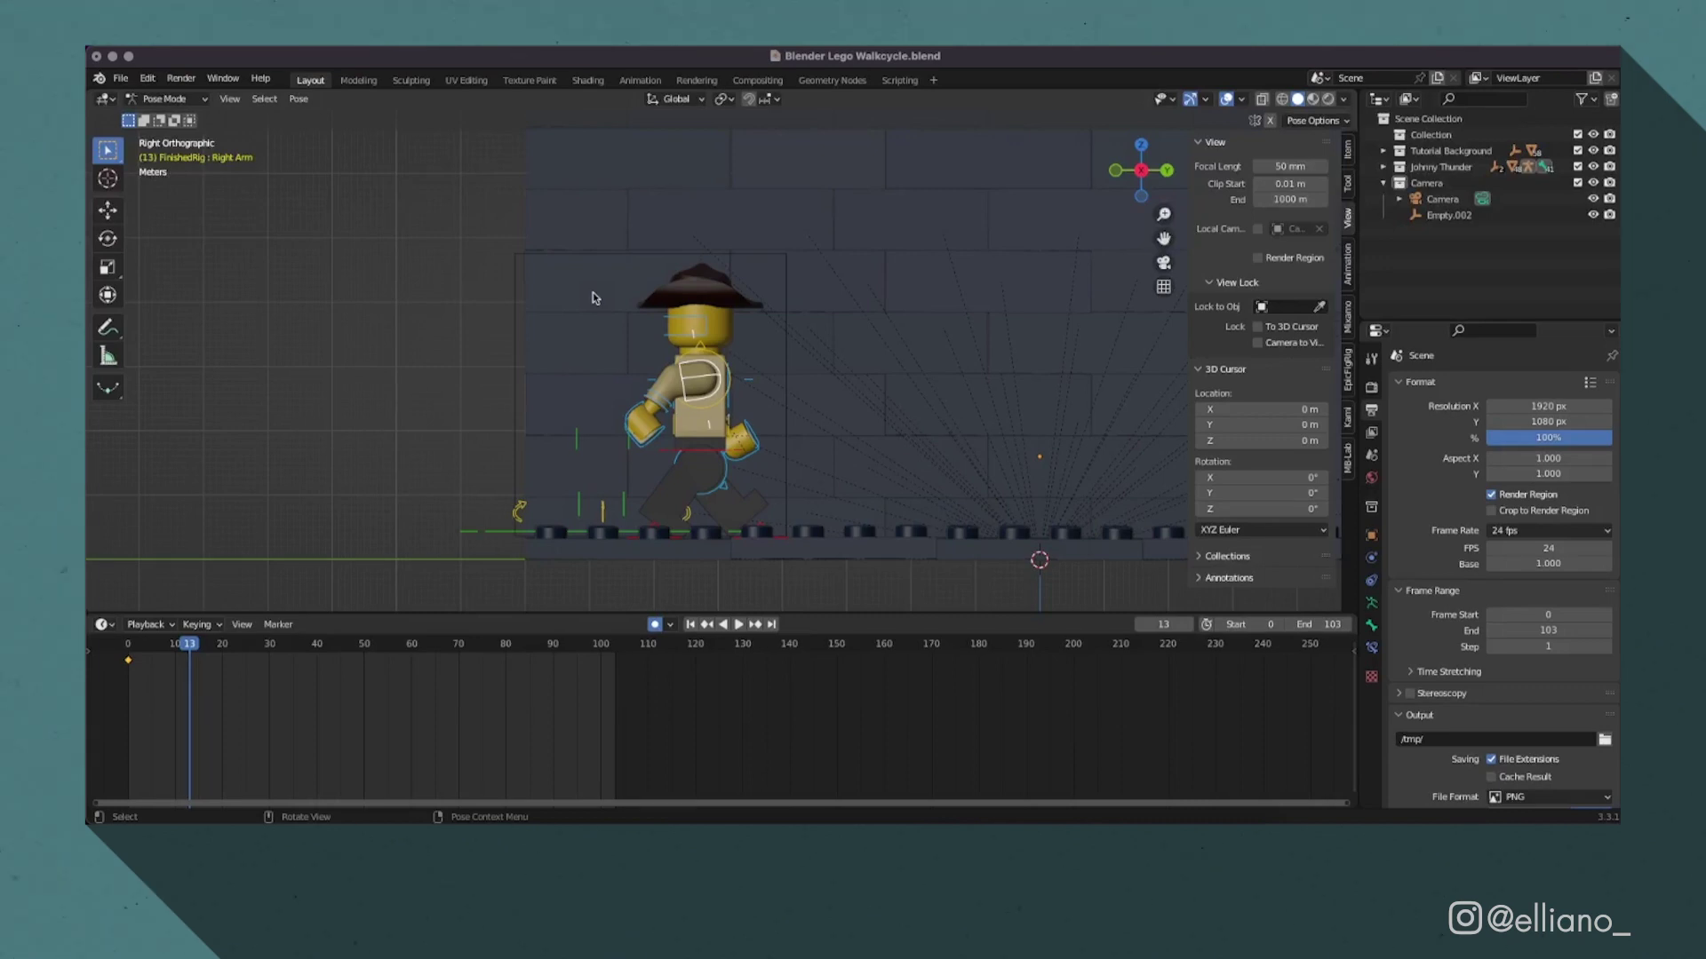
key("r")
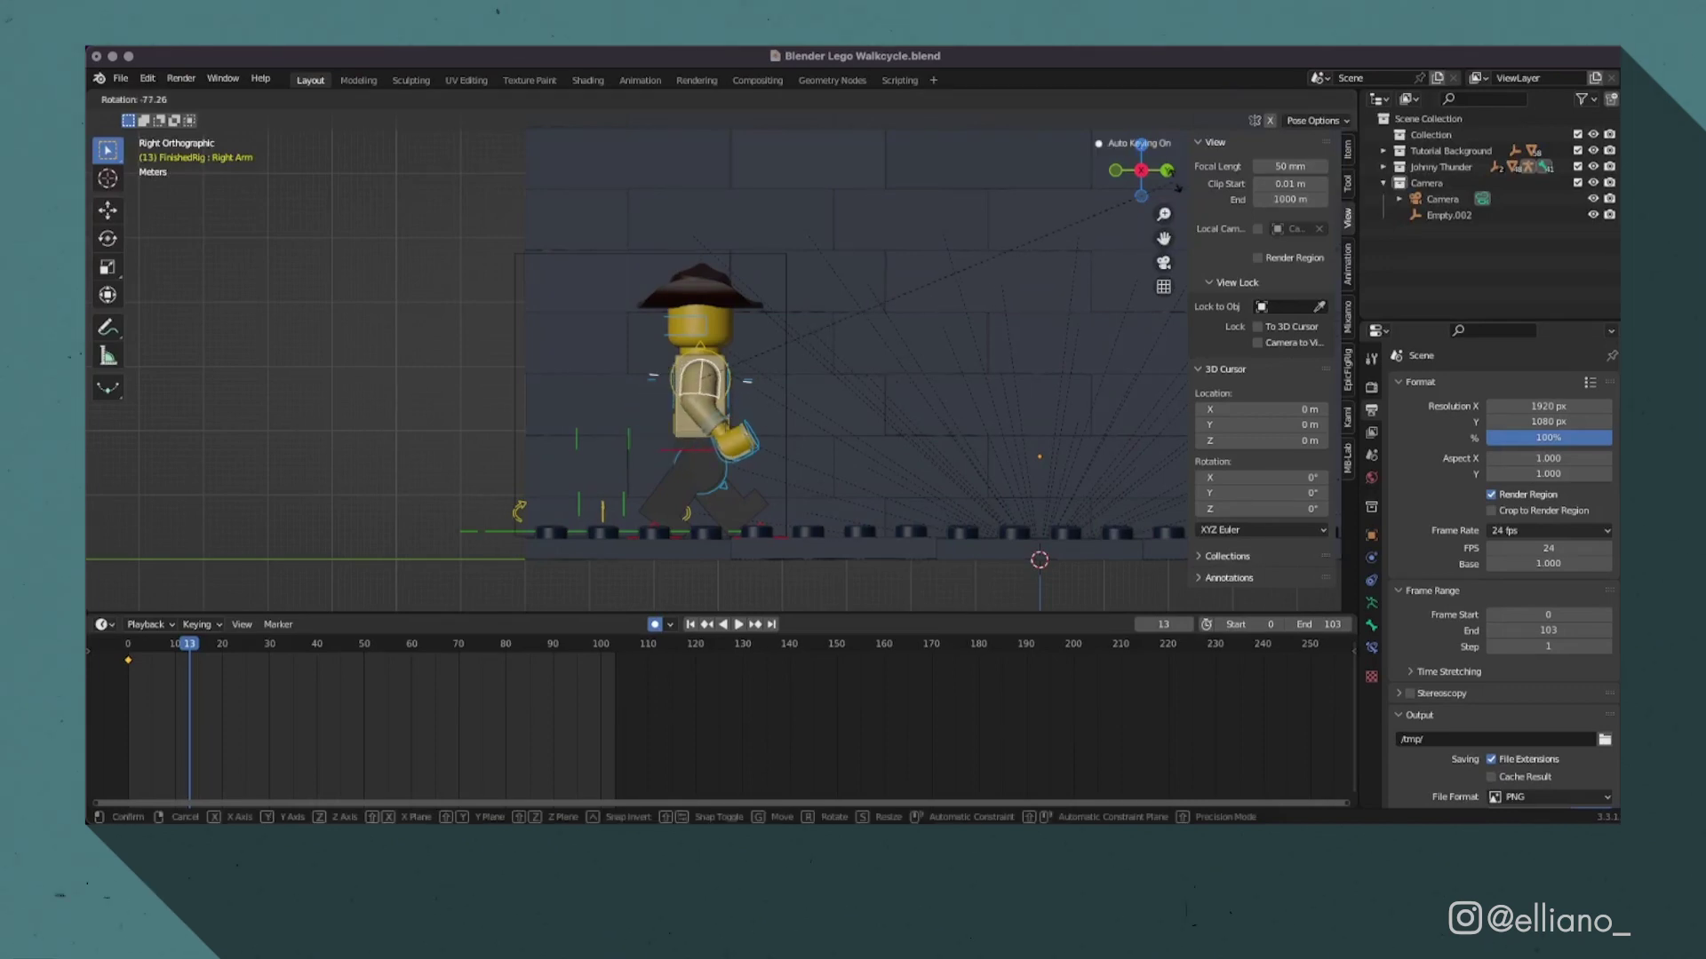
left_click(970, 514)
Step: At frame 25, swing Right Arm back behind the body
key("Right")
key("Right")
key("Right")
key("Right")
key("Right")
key("Right")
key("Right")
key("Right")
key("Right")
key("Right")
key("Right")
key("Right")
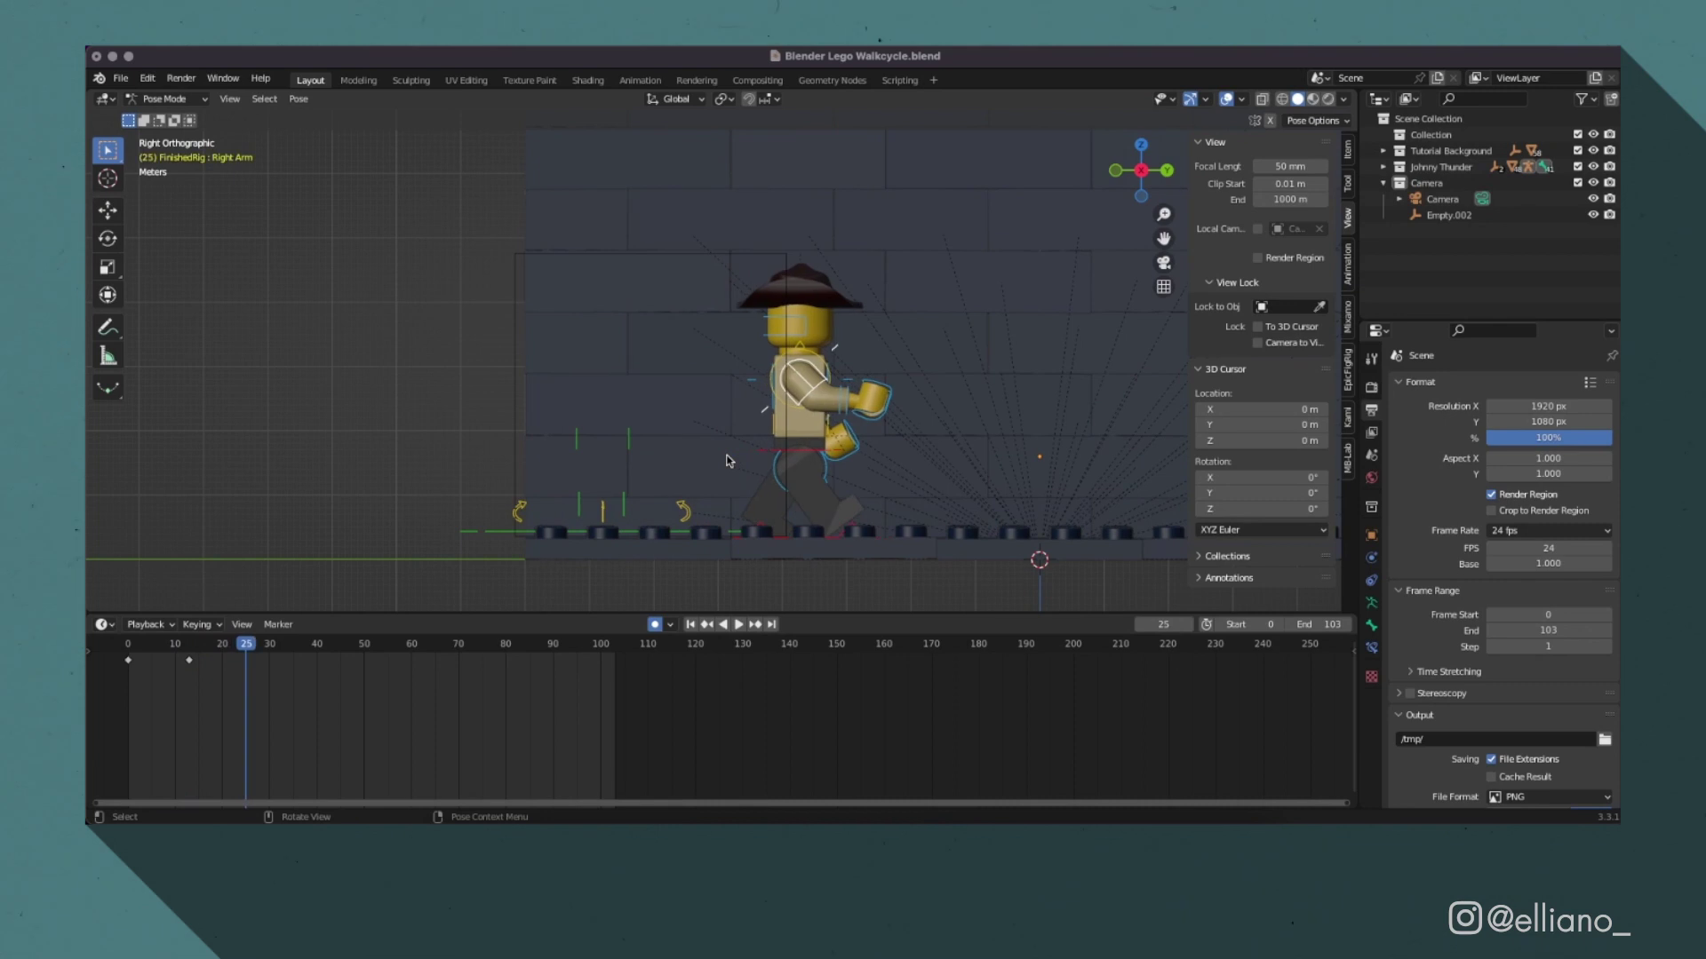
left_click(473, 252)
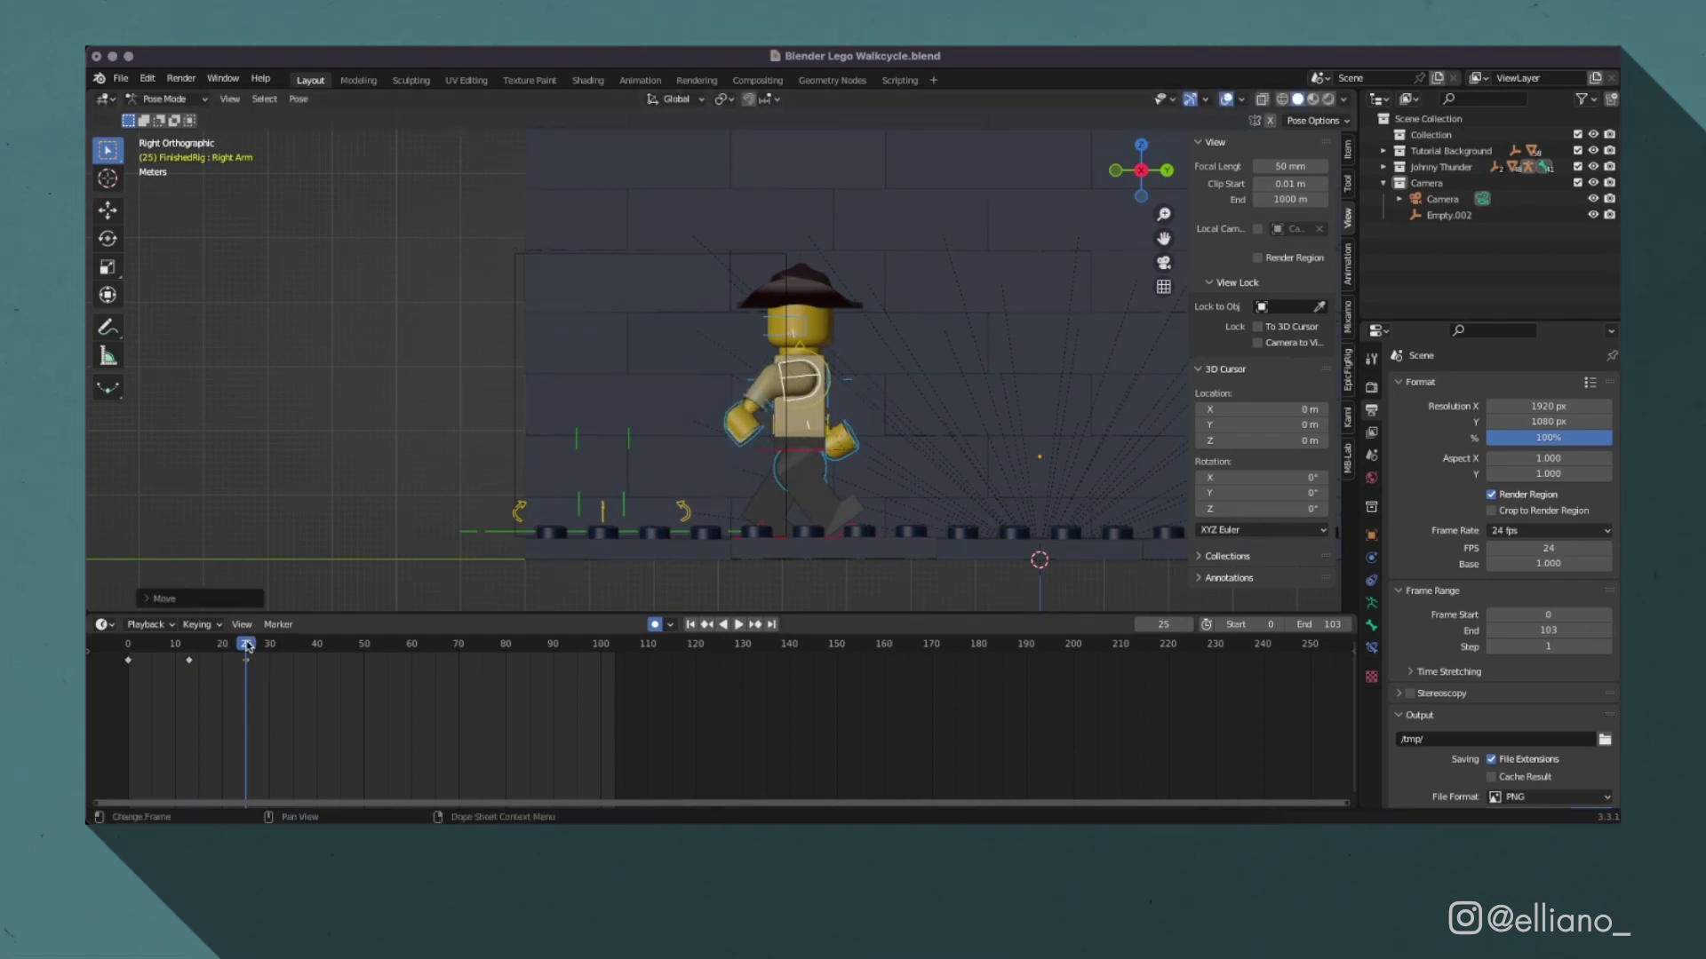
Step: Continue swinging Right Arm alternately forward and backward with keyframes at frames 40, 53 and 66
left_click_drag(248, 646, 379, 647)
key("r")
left_click(1085, 263)
key("r")
left_click(754, 508)
key("Right")
key("Right")
key("Right")
key("Right")
key("Right")
key("Right")
key("Right")
key("Right")
key("Right")
key("Right")
key("Right")
key("Right")
key("Right")
left_click_drag(1163, 238, 1161, 237)
key("g")
left_click(443, 691)
Step: Finish the Right Arm swing with alternating poses at frames 78, 92 and 102
left_click_drag(444, 644, 611, 646)
key("g")
left_click(817, 560)
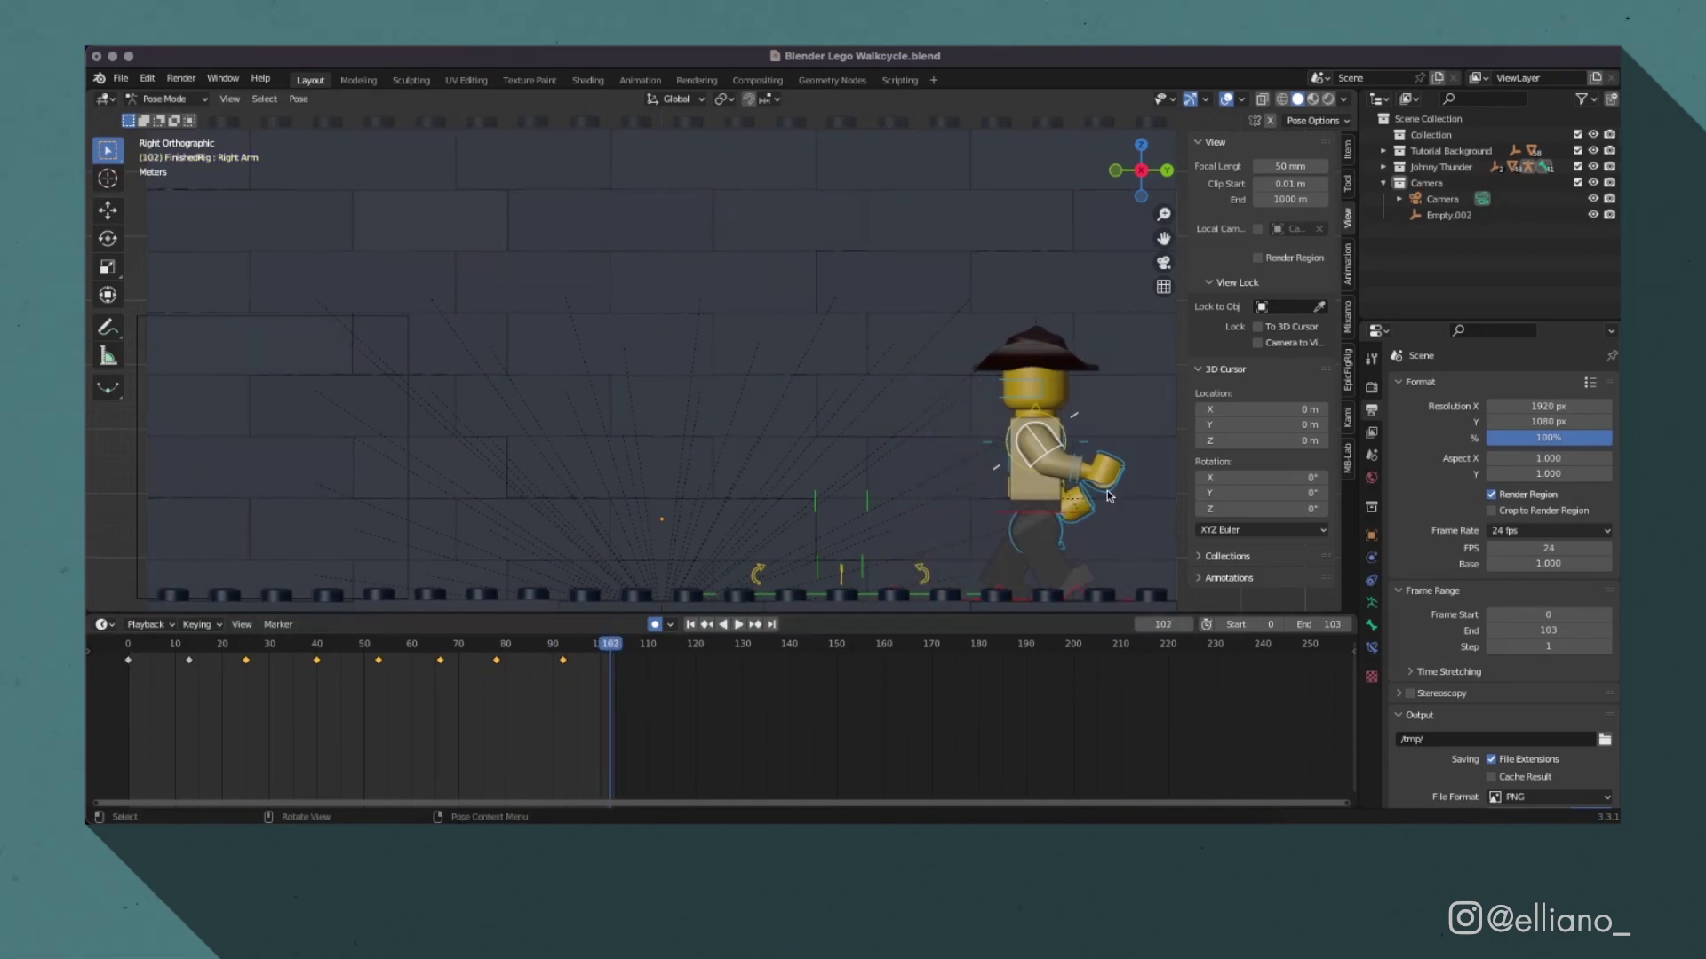
key("g")
left_click(889, 423)
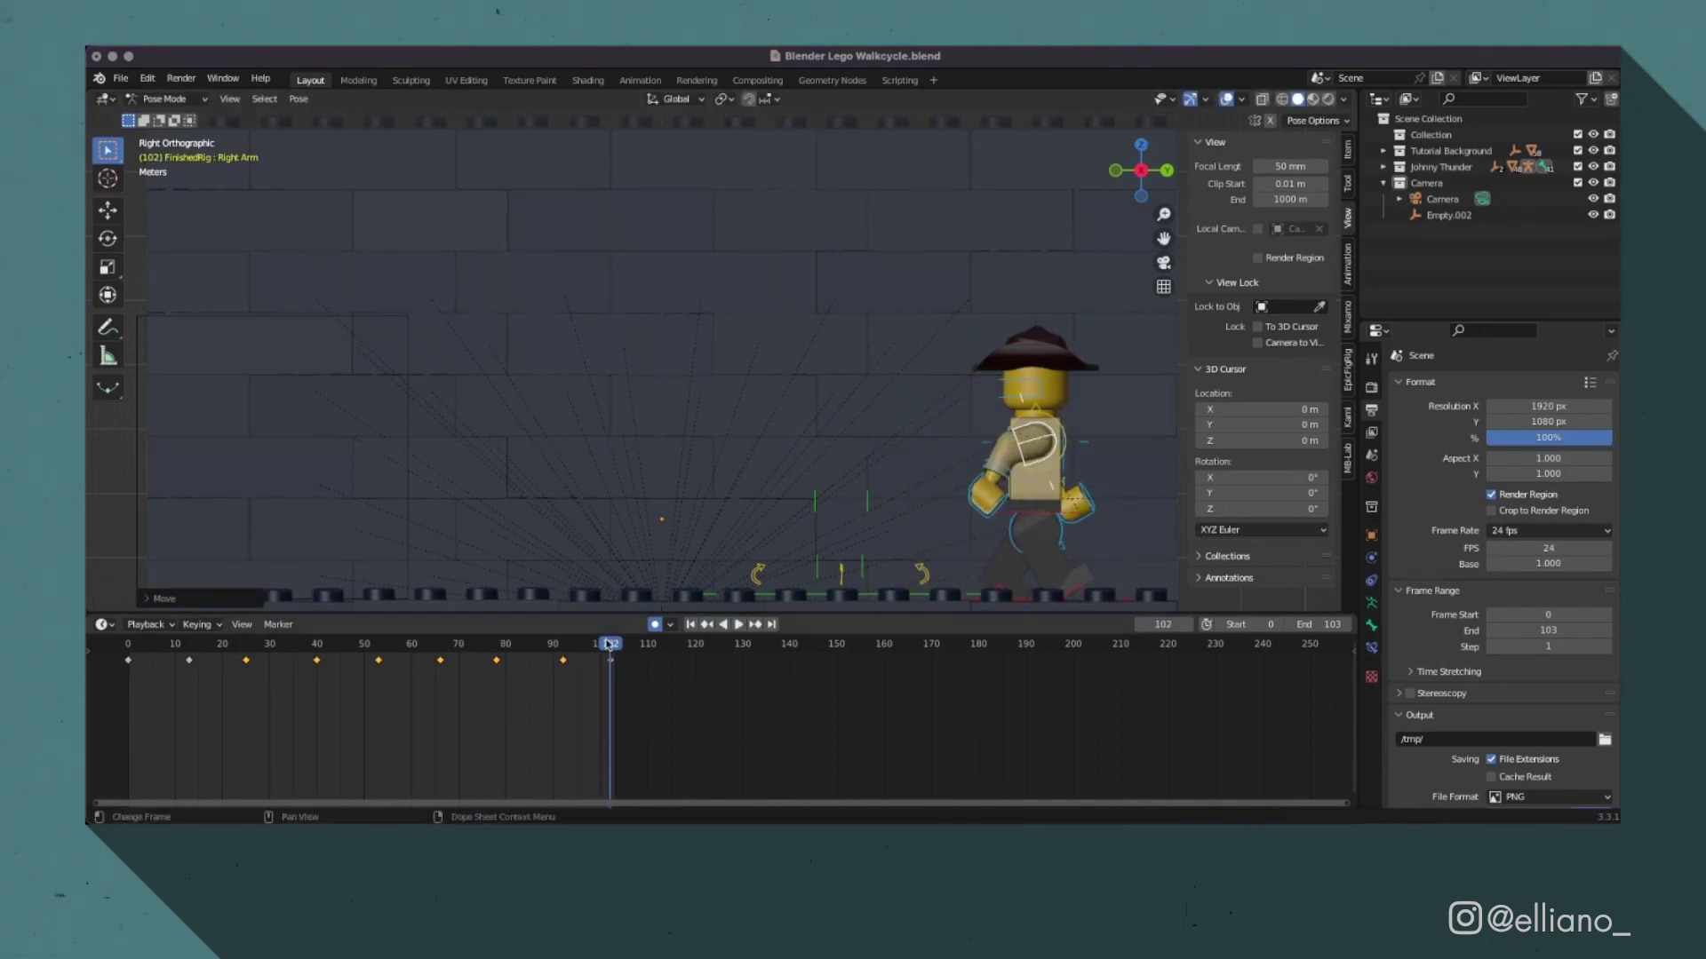
Step: Select Left Arm and insert a keyframe for it at frame 0 in the side view
middle_click_drag(879, 471, 680, 479)
left_click(683, 480)
left_click(128, 647)
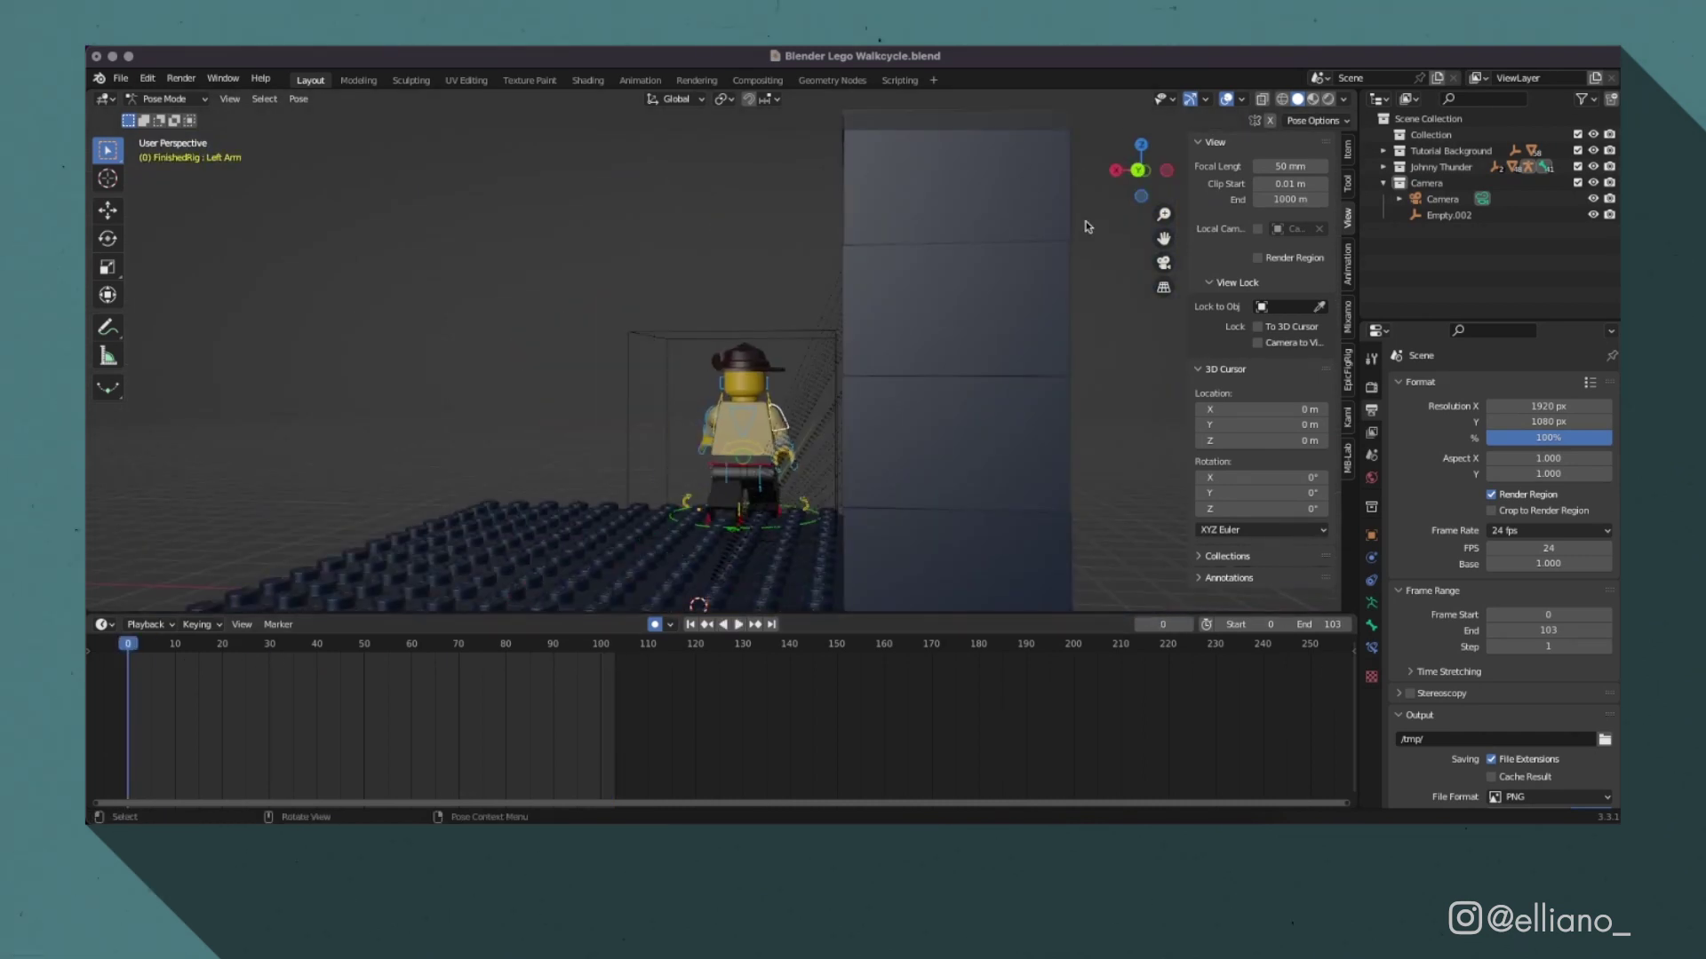
key("KP_3")
key("i")
left_click(306, 453)
Step: Rotate Left Arm opposite to the right arm, keying its swing at frames 13 and 25
key("Up")
key("r")
left_click(286, 336)
key("Up")
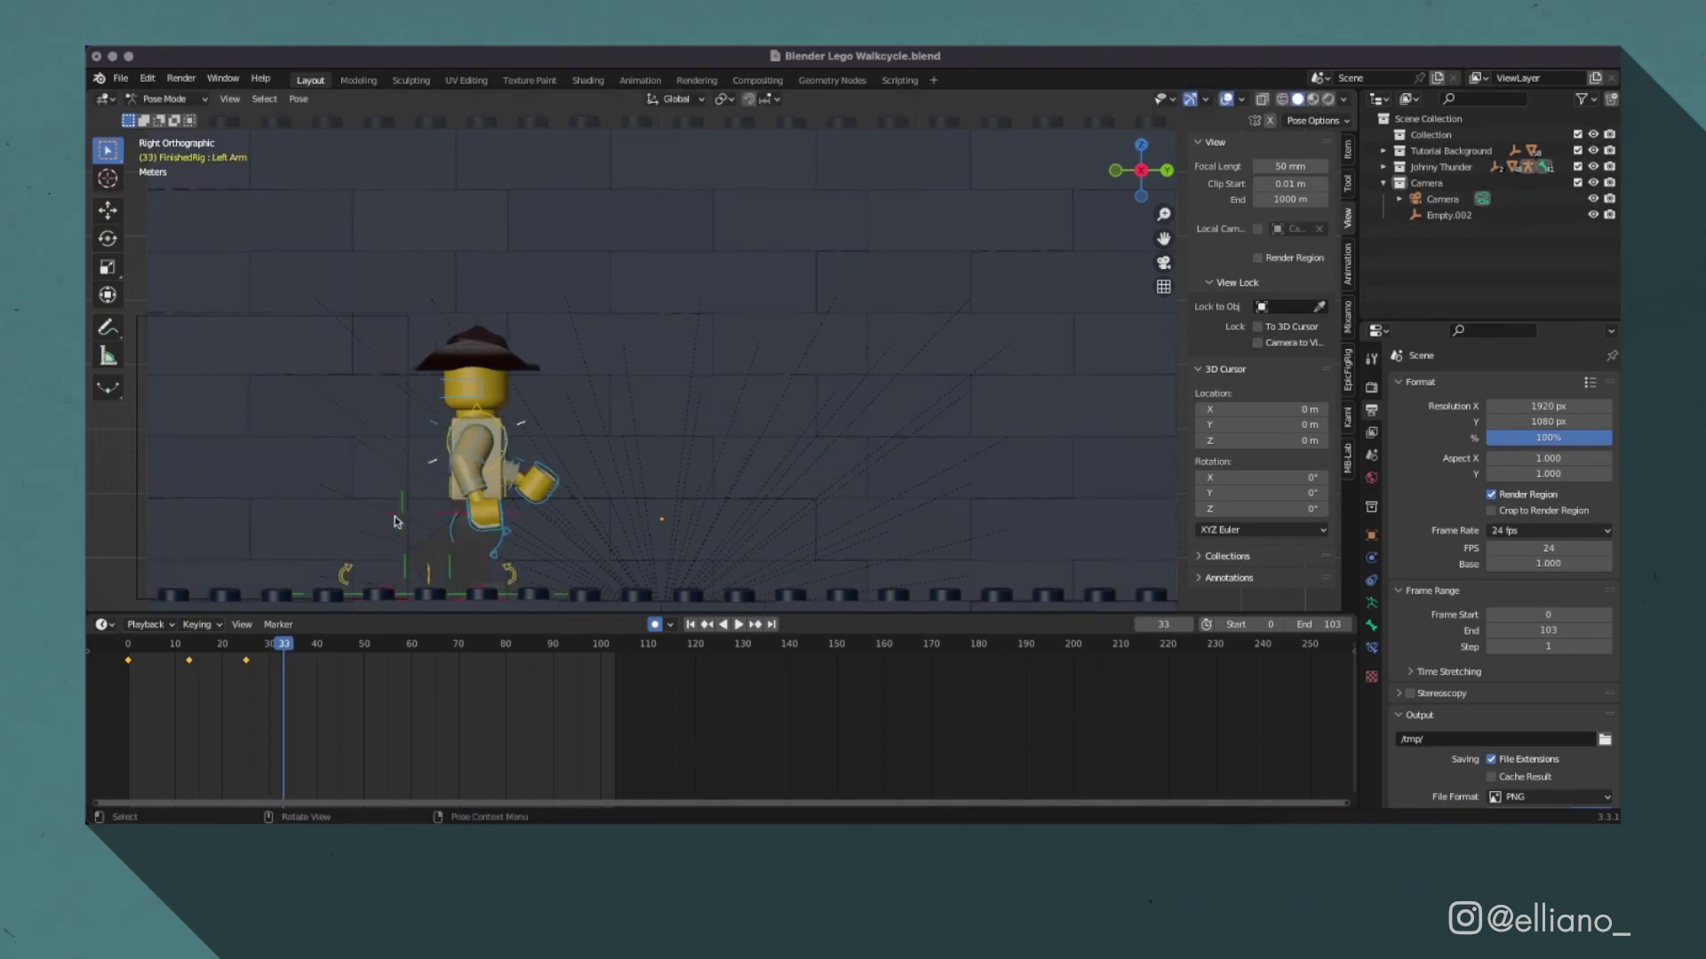
Step: At frame 40, rotate Left Arm around its Y axis so it swings backward
key("Right")
key("Right")
key("Right")
key("Right")
key("r")
key("y")
left_click(1253, 500)
Step: At frame 51, rotate Left Arm around its Y axis so it swings forward
key("Right")
key("Right")
key("Right")
key("Right")
key("Right")
key("Right")
key("Right")
key("Right")
key("Right")
key("Right")
key("Right")
key("r")
key("y")
left_click(631, 461)
Step: At frame 65, rotate Left Arm backward around its local Y axis
key("Right")
key("Right")
key("Right")
key("Right")
key("Right")
key("Right")
key("Right")
key("Right")
key("Right")
key("Right")
key("Right")
key("Right")
key("Right")
key("Right")
key("r")
key("y")
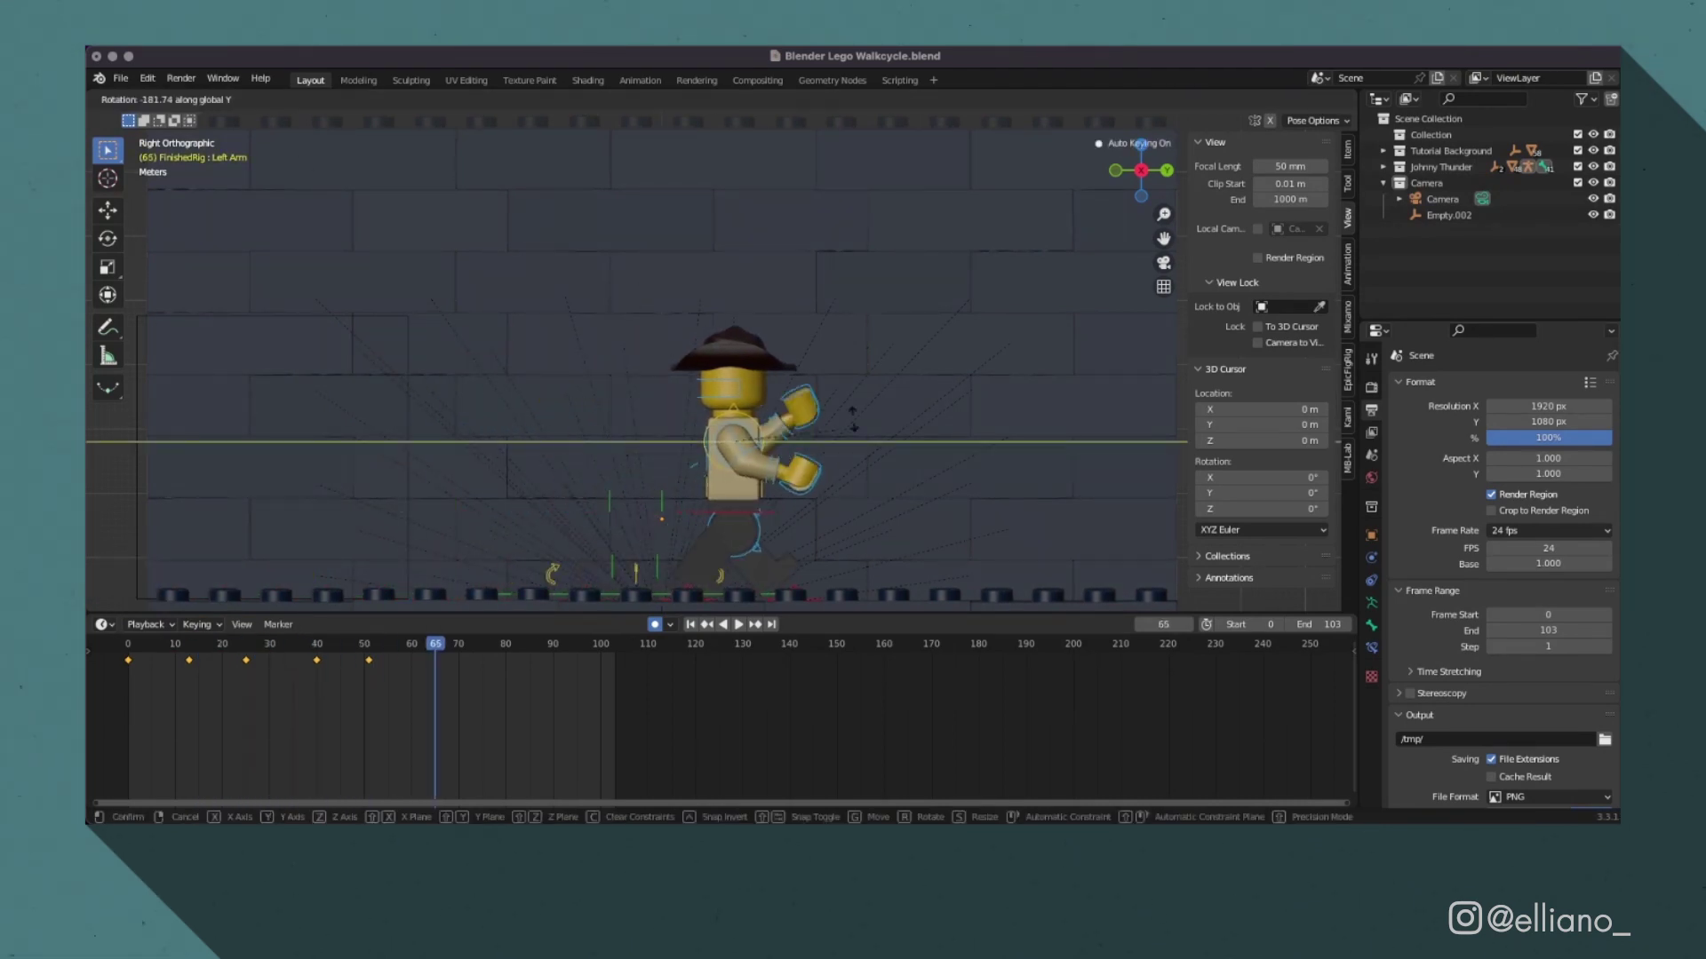
key("y")
left_click(1046, 515)
Step: At frame 77, rotate Left Arm forward around its local Y axis
key("Right")
key("Right")
key("Right")
key("Right")
key("Right")
key("Right")
key("Right")
key("Right")
key("Right")
key("Right")
key("Right")
key("Right")
key("r")
key("y")
key("y")
left_click(933, 479)
Step: At frame 91, rotate Left Arm backward around its local Y axis
key("Right")
key("Right")
key("Right")
key("Right")
key("Right")
key("Right")
key("Right")
key("Right")
key("Right")
key("Right")
key("Right")
key("Right")
key("Right")
key("Right")
key("r")
key("y")
key("y")
left_click(984, 441)
Step: At frame 103, rotate Left Arm forward around its local Y axis to end the arm swing
key("Right")
key("Right")
key("Right")
key("Right")
key("Right")
key("Right")
key("Right")
key("Right")
key("Right")
key("Right")
key("Right")
key("Right")
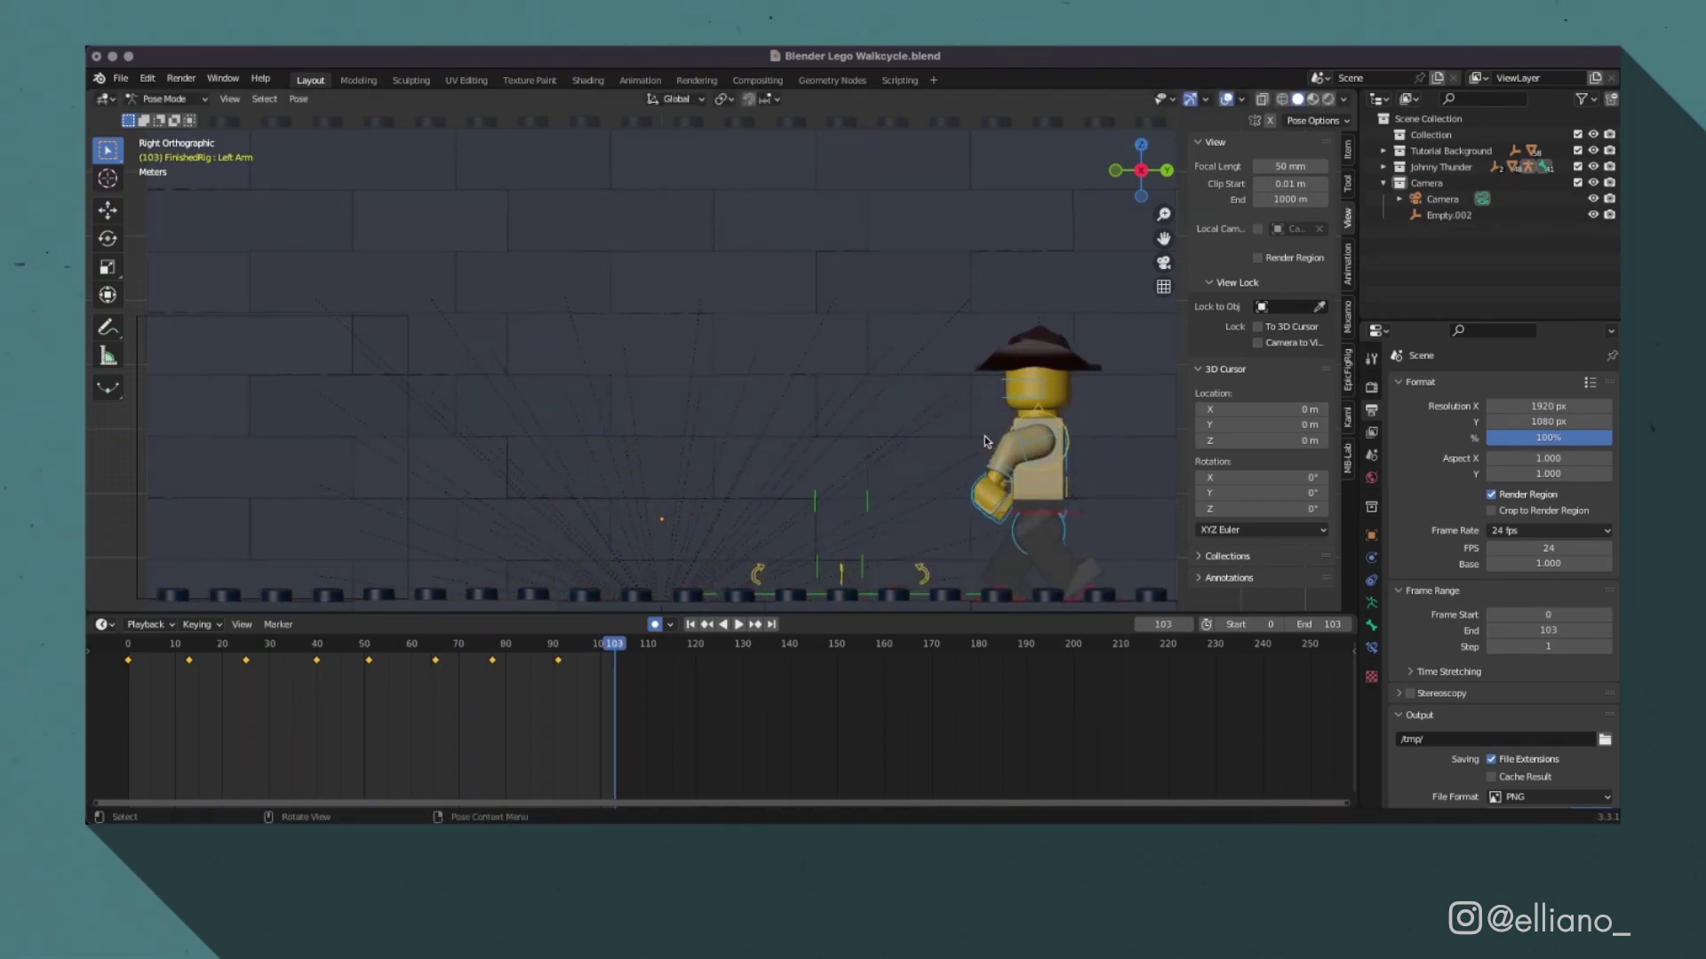
key("r")
key("y")
key("y")
left_click(985, 442)
Step: At frame 0, rotate the Torso bone slightly and insert a keyframe for it
key("shift+Left")
middle_click_drag(480, 400, 353, 432)
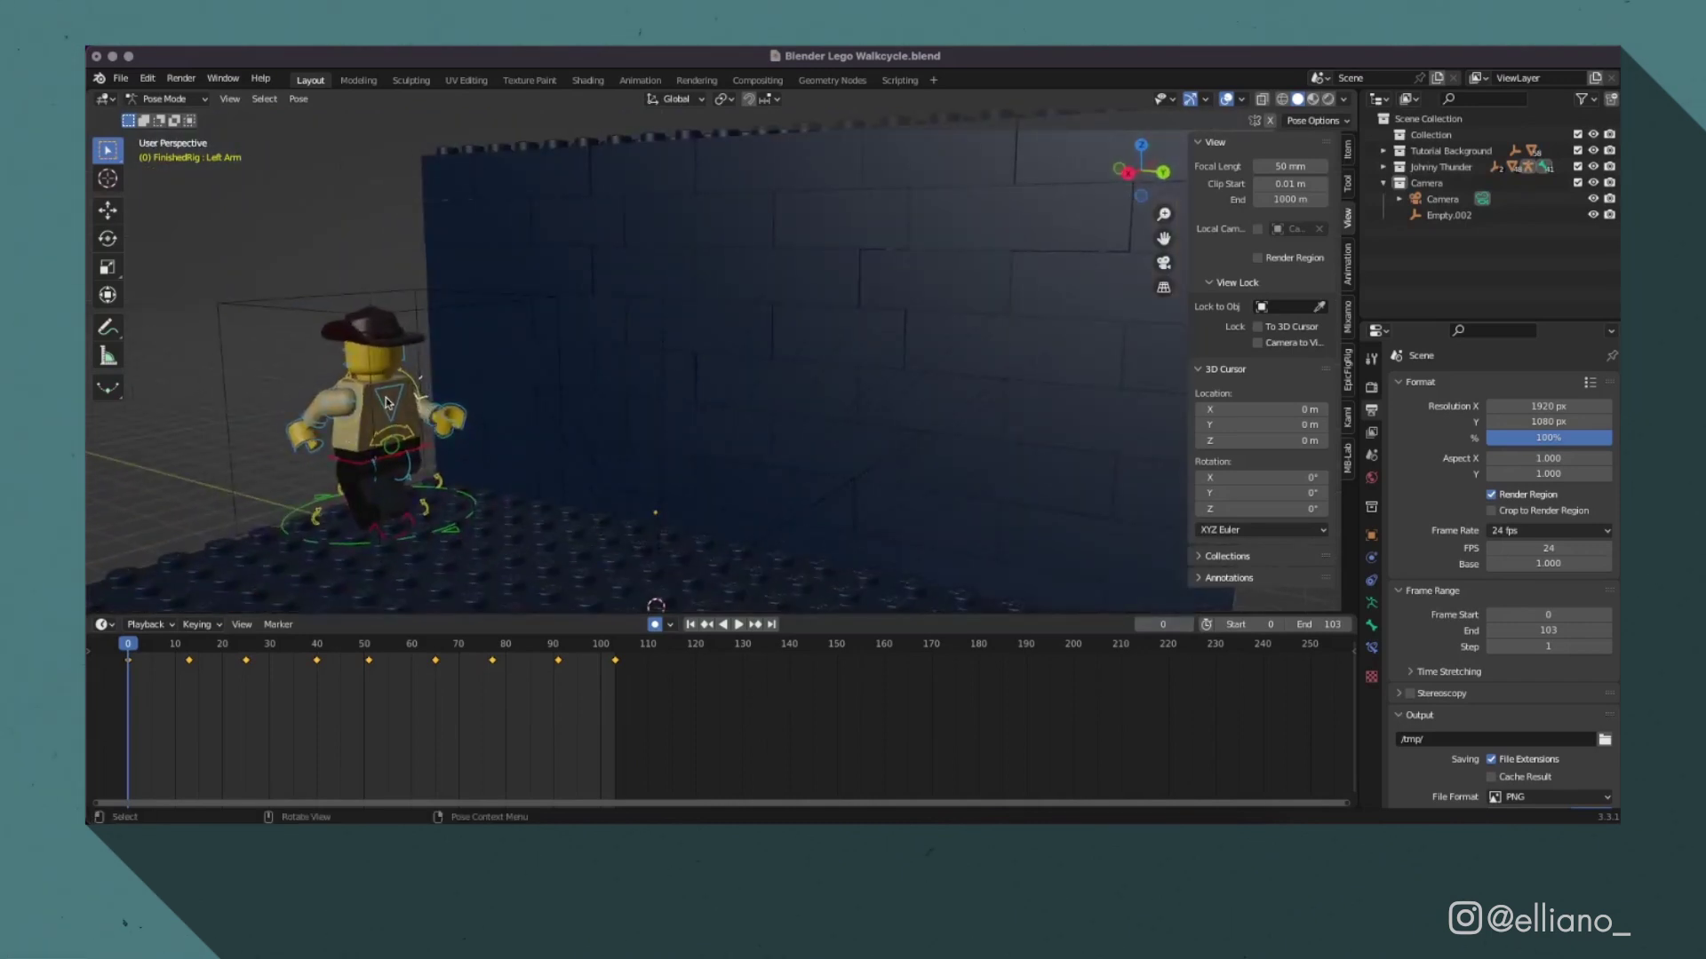
middle_click_drag(180, 457, 432, 490)
key("g")
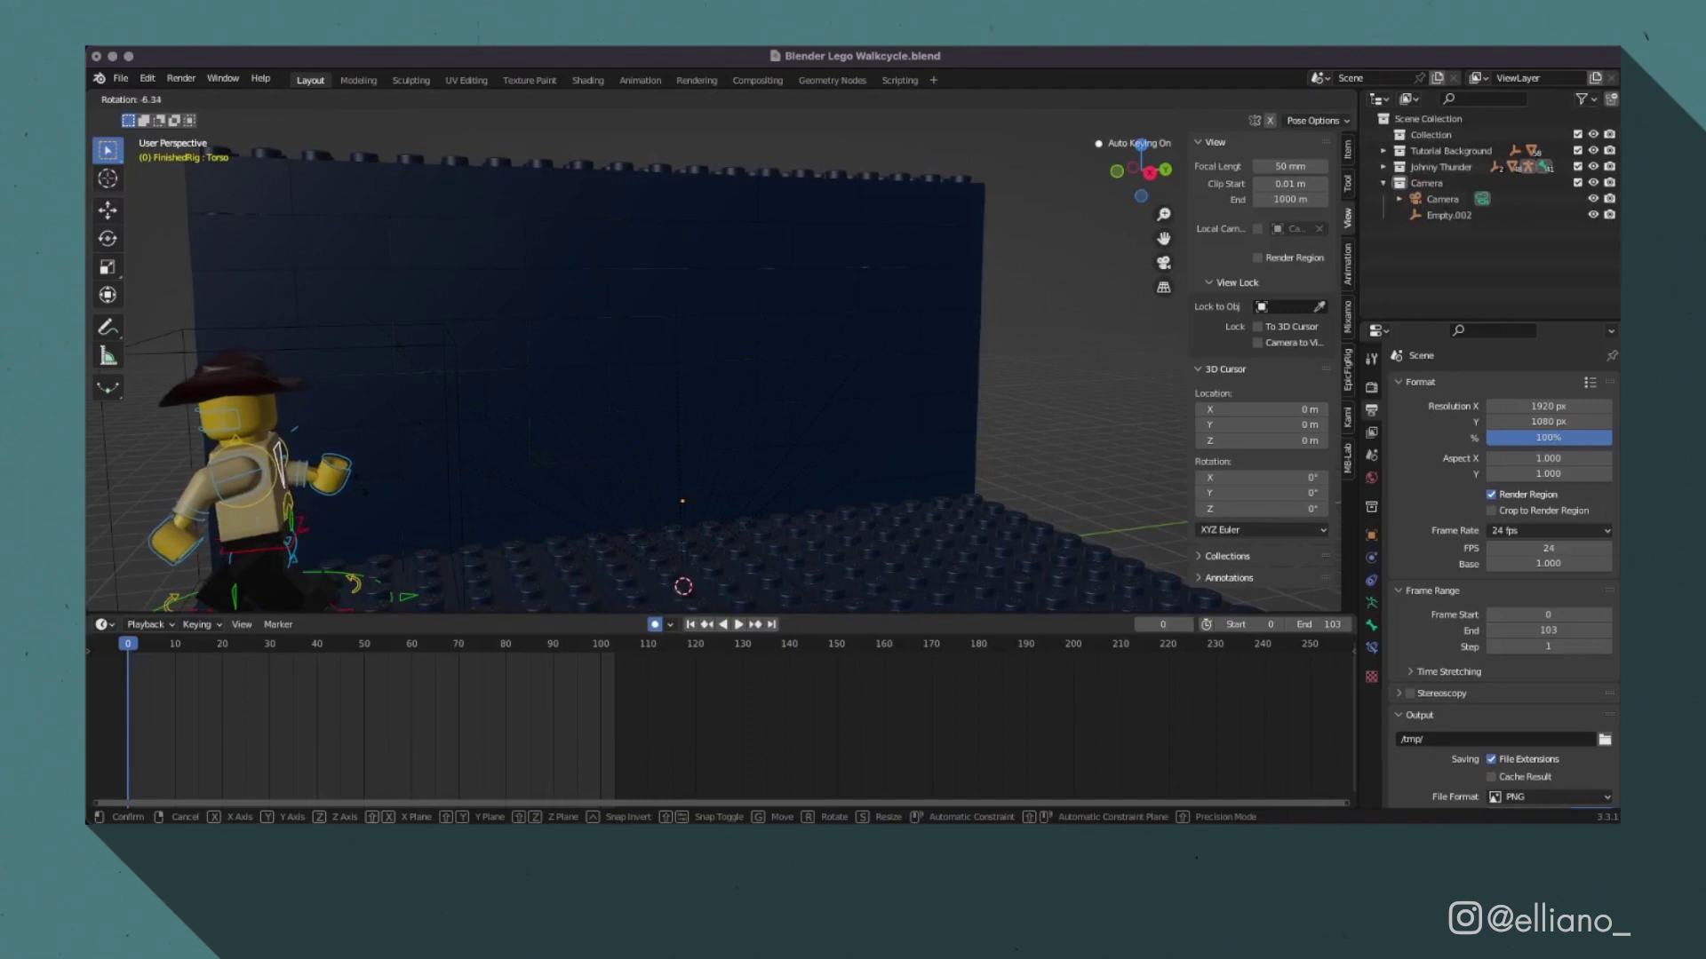
key("Return")
key("i")
Step: Adjust the Torso bone's rotation at frame 7 for the mid-stride pose
key("space")
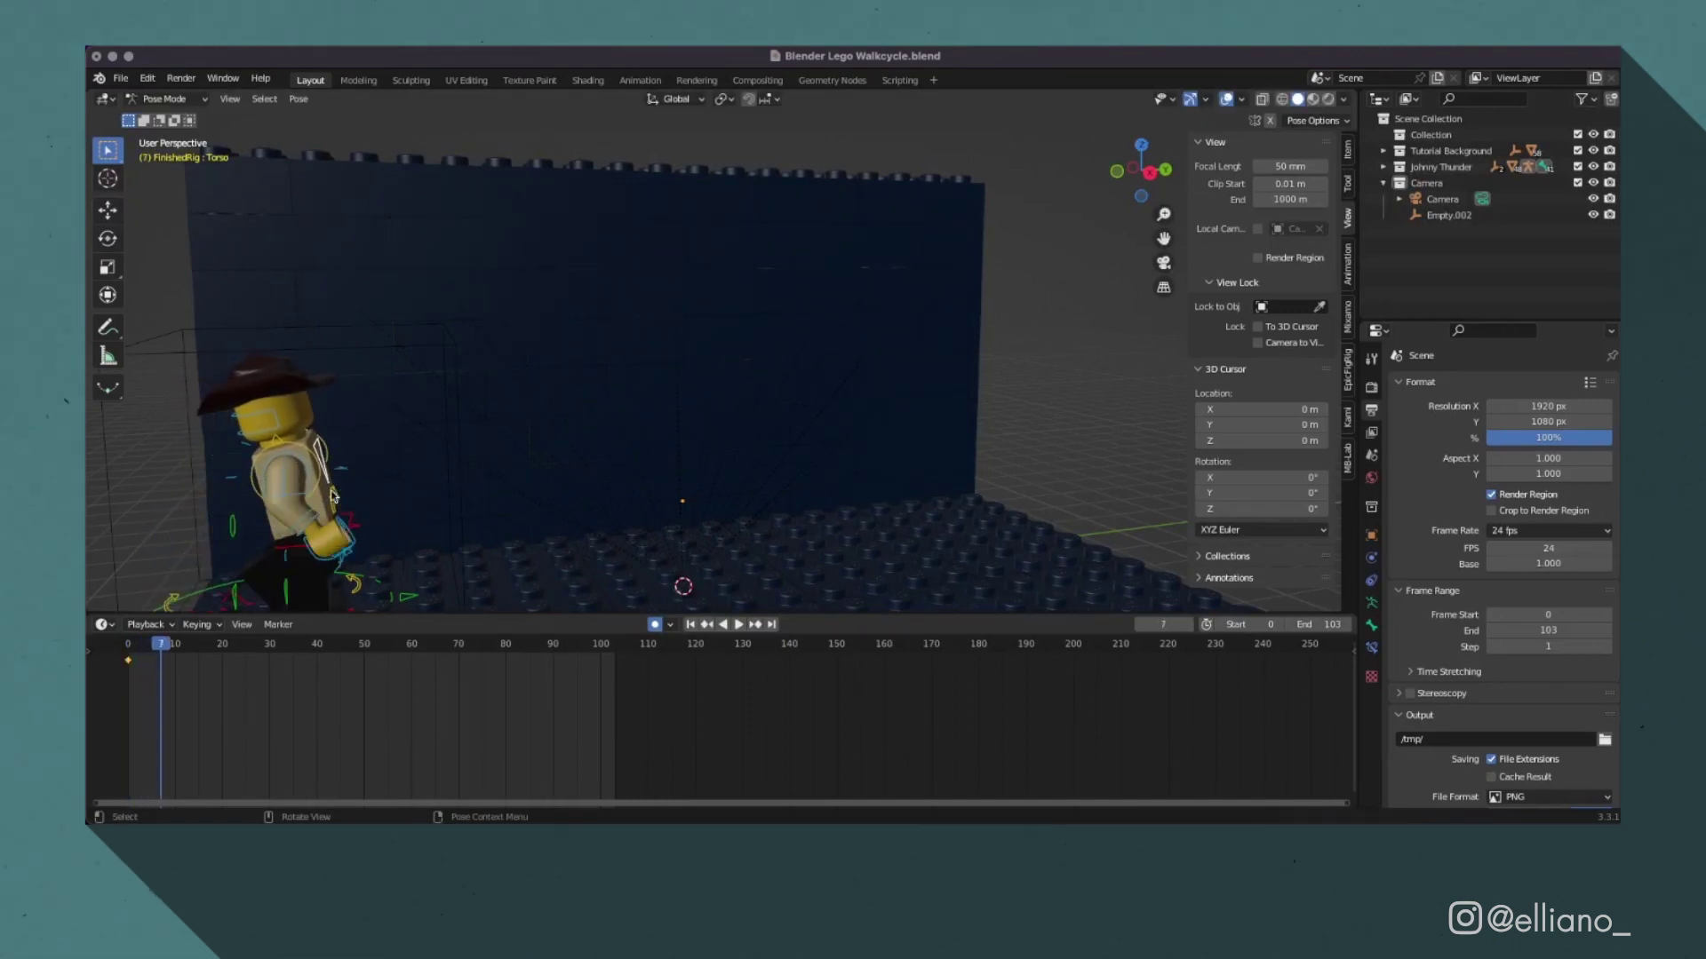
key("Left")
key("Left")
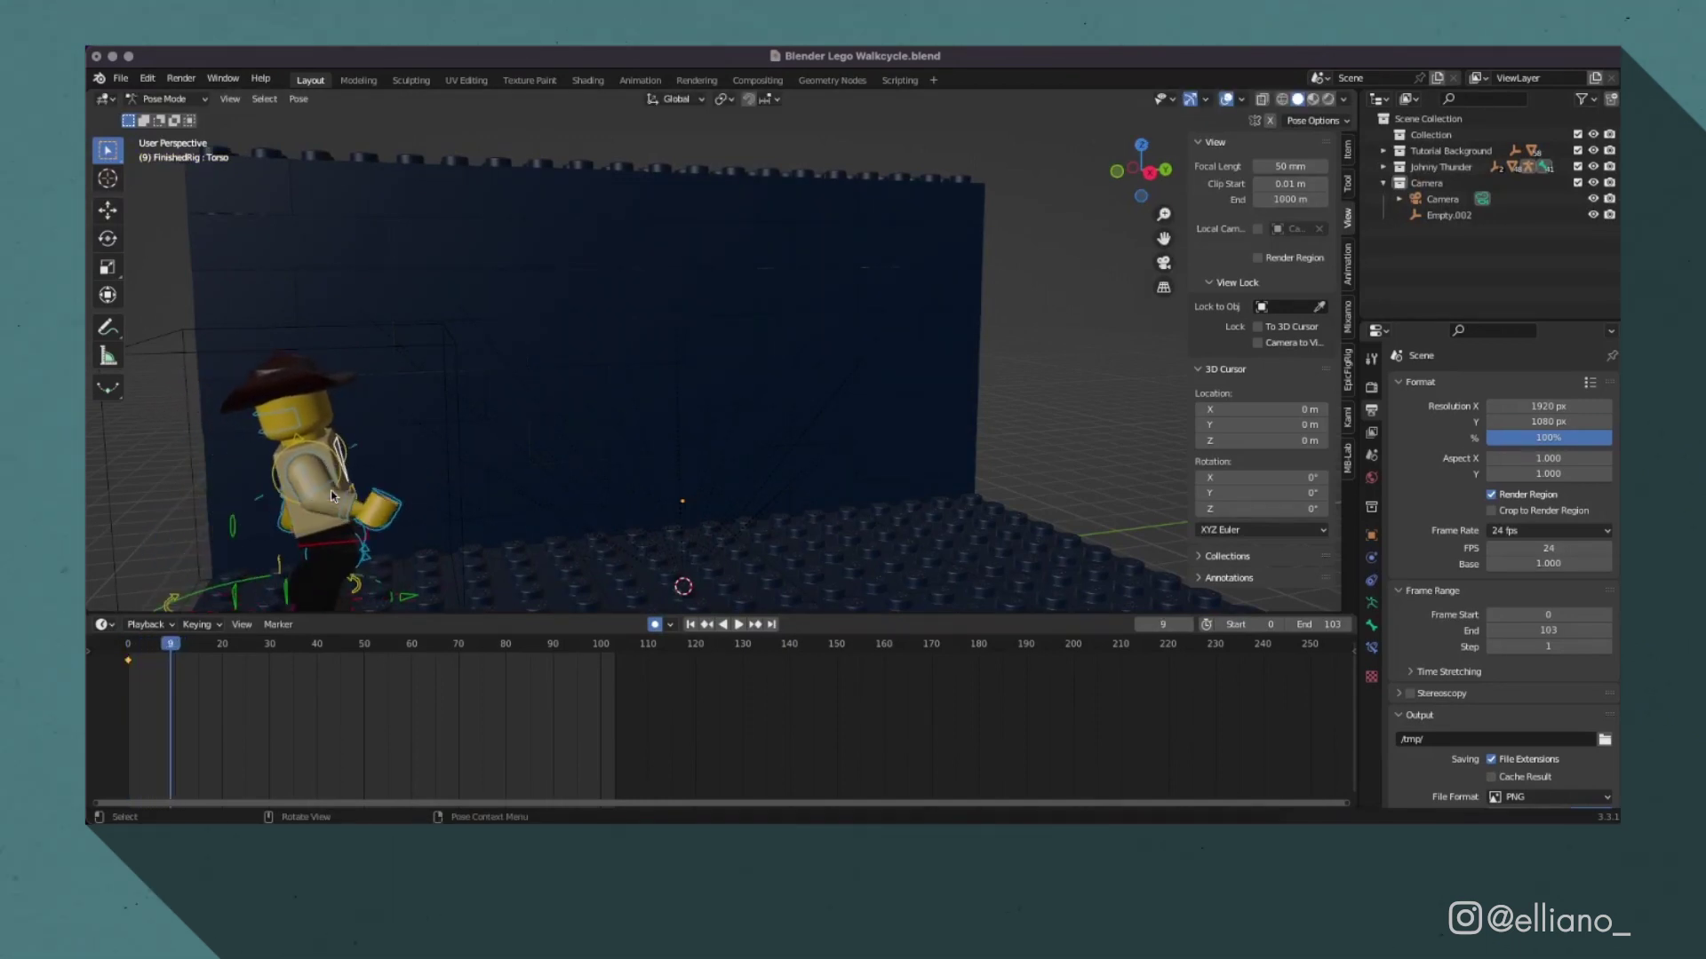
key("Left")
key("Left")
key("g")
left_click(400, 482)
Step: Copy the Torso keyframe from frame 0 and paste it at frame 13
key("Right")
key("Right")
key("Right")
key("Right")
key("Right")
Step: Copy the Torso keyframe from frame 7 and paste it at frame 21
key("Right")
left_click(128, 661)
key("ctrl+c")
key("ctrl+v")
Step: Copy the Torso keyframe from frame 13 and paste it at the following stride
key("Right")
key("Right")
key("Right")
key("Right")
key("Right")
key("Right")
key("Right")
key("Right")
left_click(162, 661)
key("ctrl+c")
key("ctrl+v")
Step: Pose the Torso again farther along the walk and play the animation through the camera
key("Right")
key("Right")
key("Right")
key("Right")
key("Right")
left_click(189, 660)
key("ctrl+c")
key("ctrl+v")
key("Right")
key("Right")
key("Right")
key("Right")
key("Right")
key("Right")
key("Right")
key("Right")
key("Right")
key("Right")
key("g")
left_click(314, 587)
key("space")
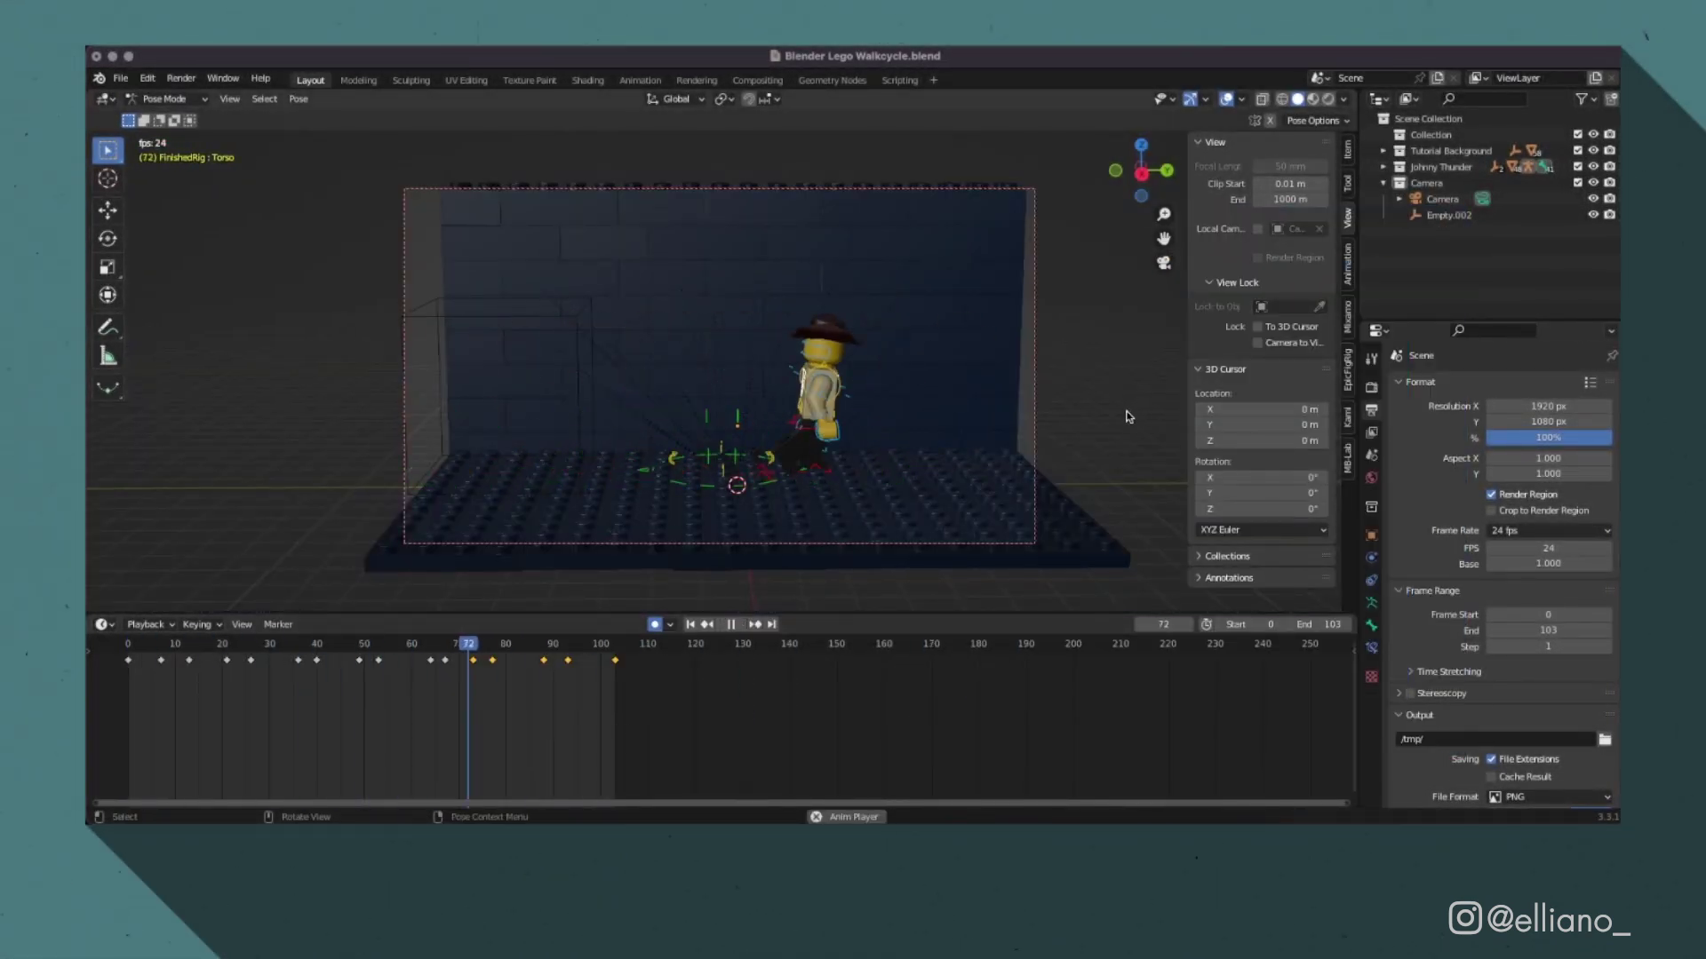
key("Escape")
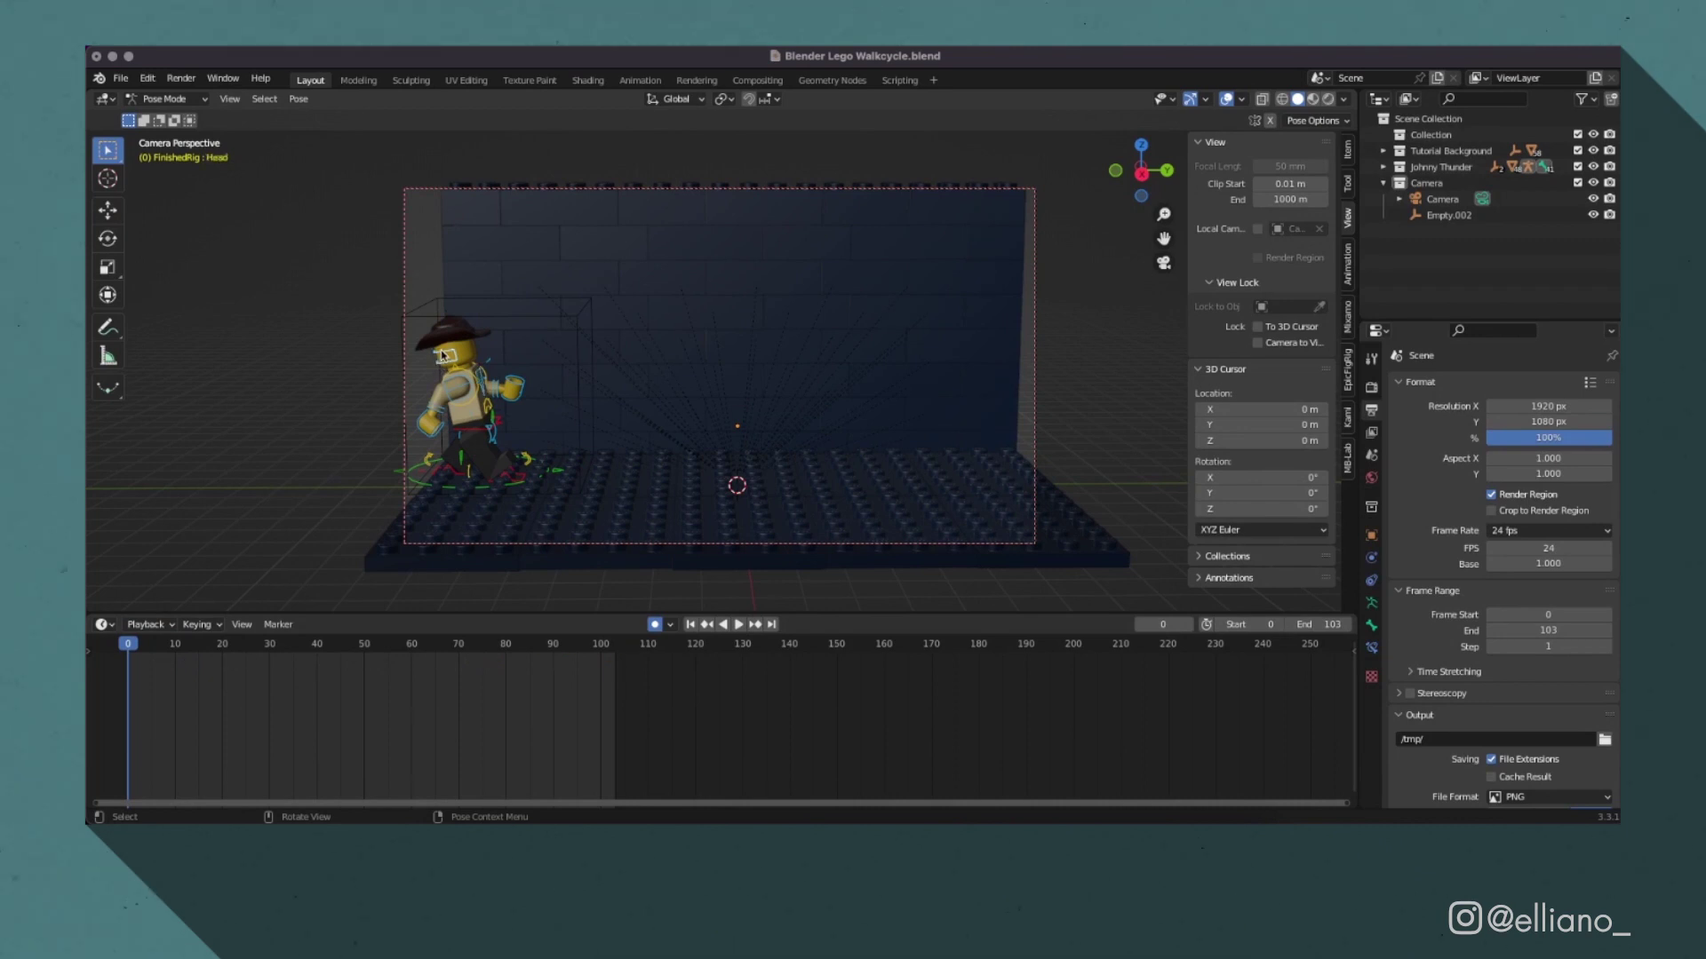
Step: Keyframe Head rotations at frames 0, 10, 20 and about 42 so the minifigure looks around while walking
key("g")
right_click(411, 359)
key("space")
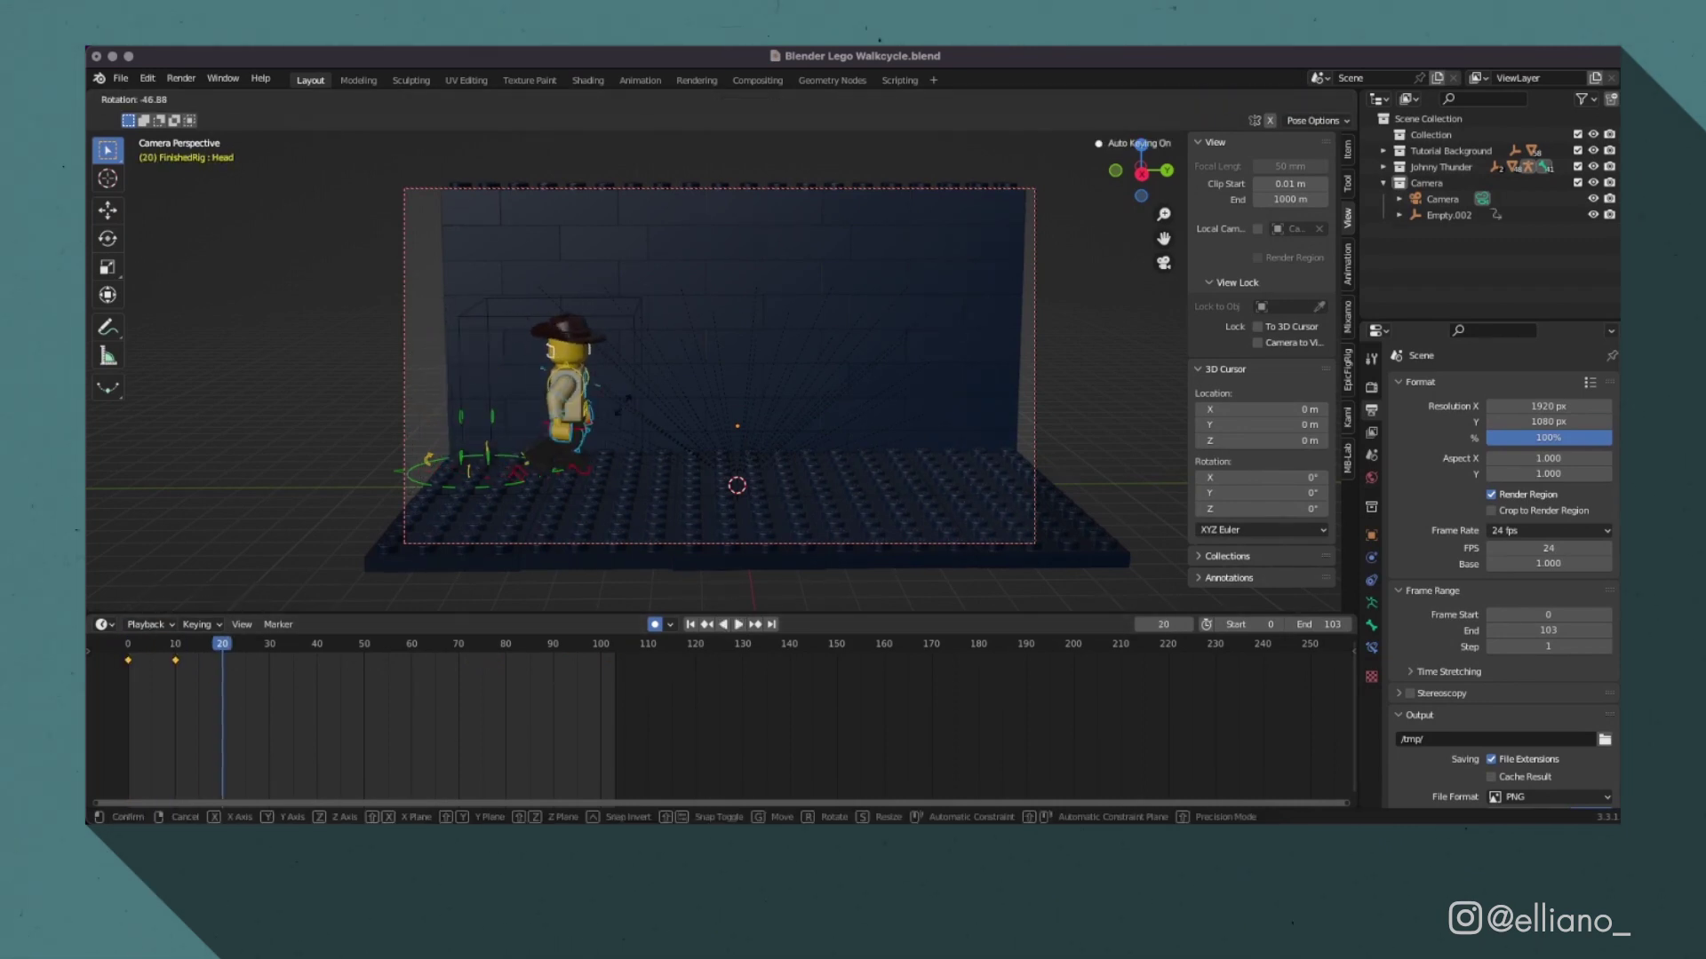
key("Escape")
key("space")
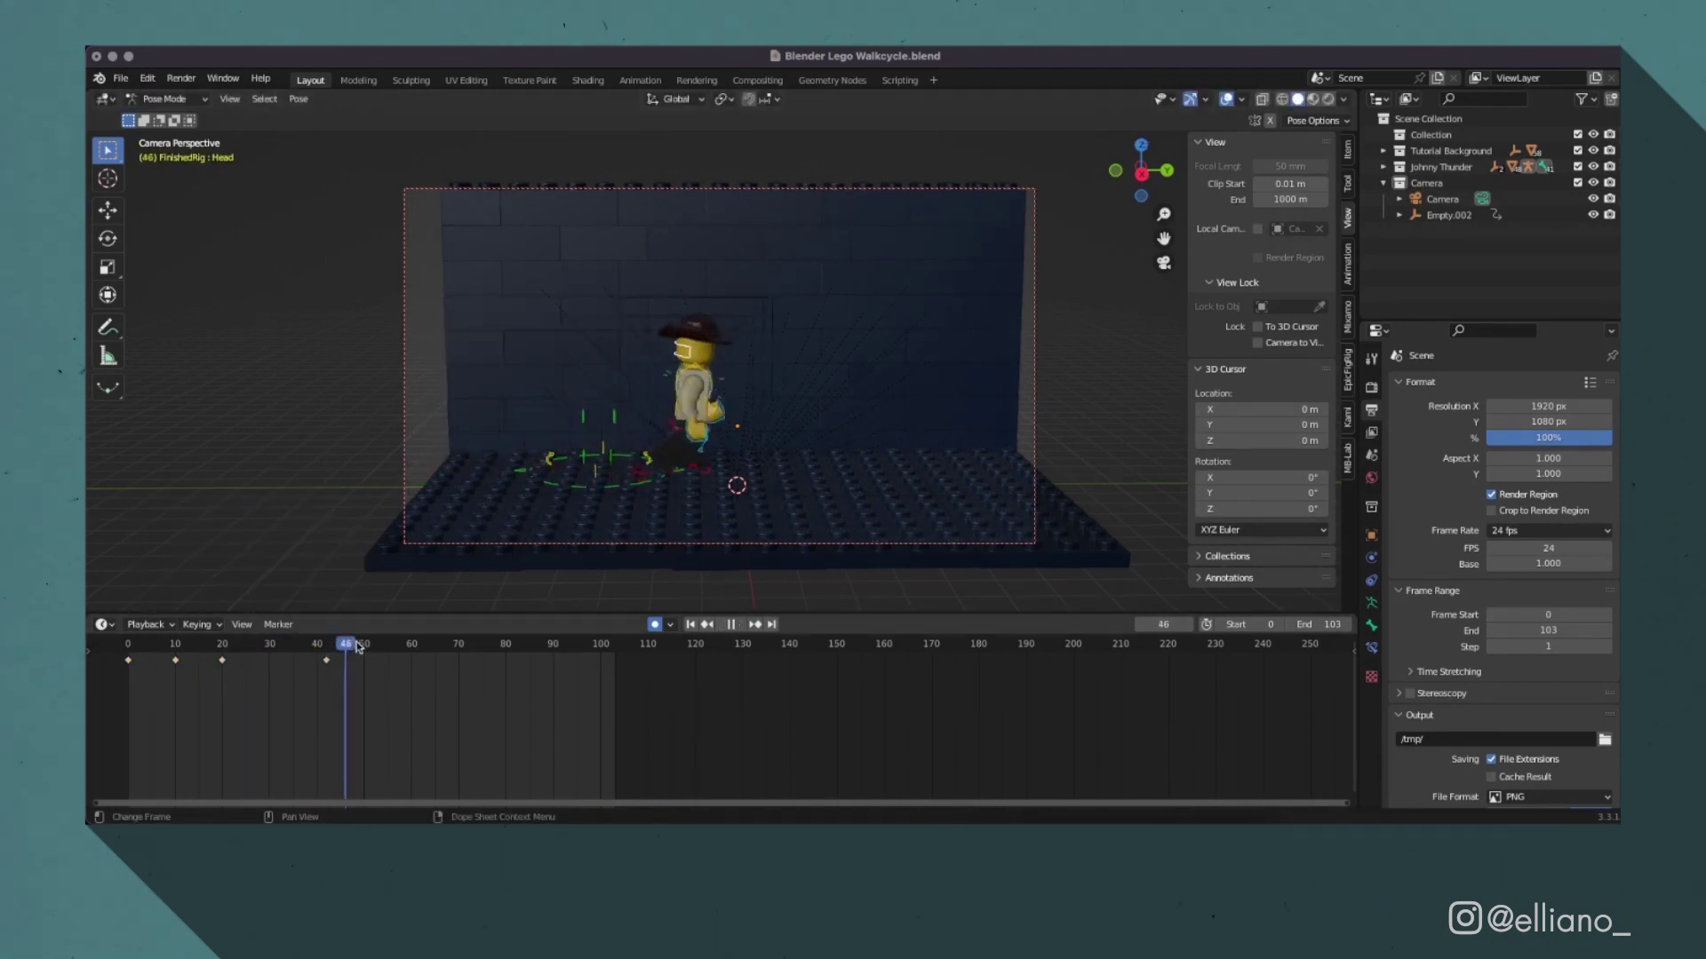
key("Escape")
Step: Adjust the Head keyframes in the timeline and play back the walk animation
right_click(168, 694)
mouse_move(177, 694)
left_click(313, 588)
key("space")
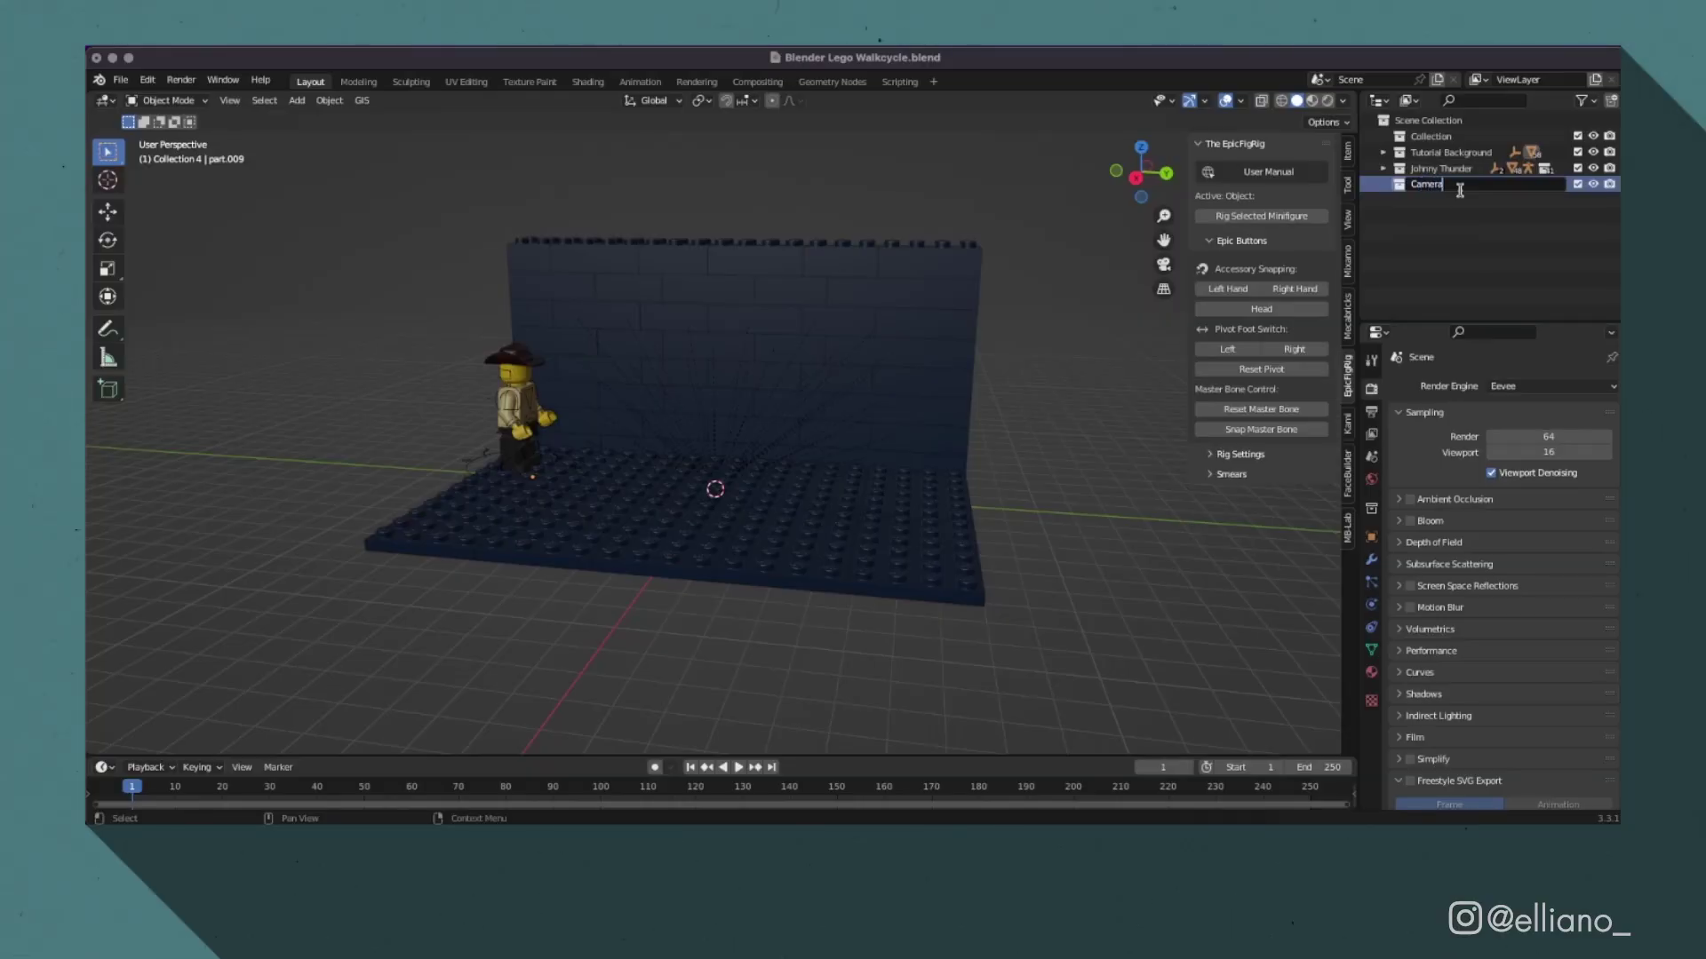
Step: Add a camera to the Camera collection and switch the viewport to look through it
key("shift+a")
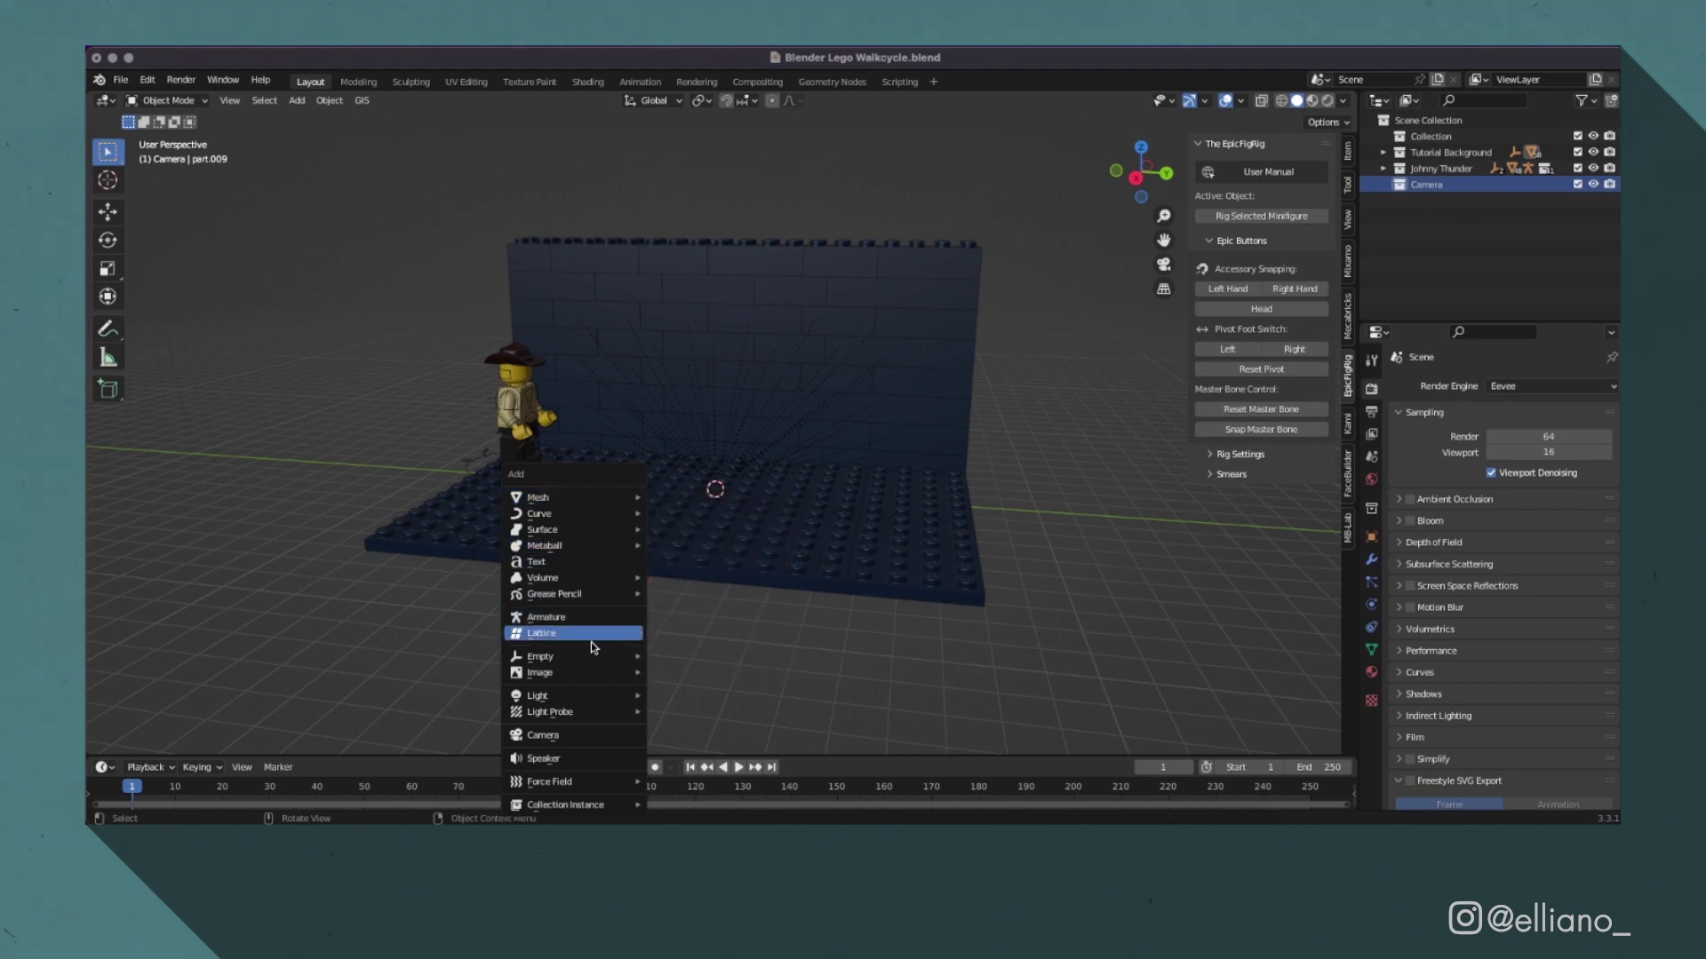
left_click(596, 741)
left_click(229, 101)
mouse_move(380, 262)
left_click(569, 277)
Step: Lock the camera to the view and frame the minifigure and brick wall from the right side
left_click(1346, 219)
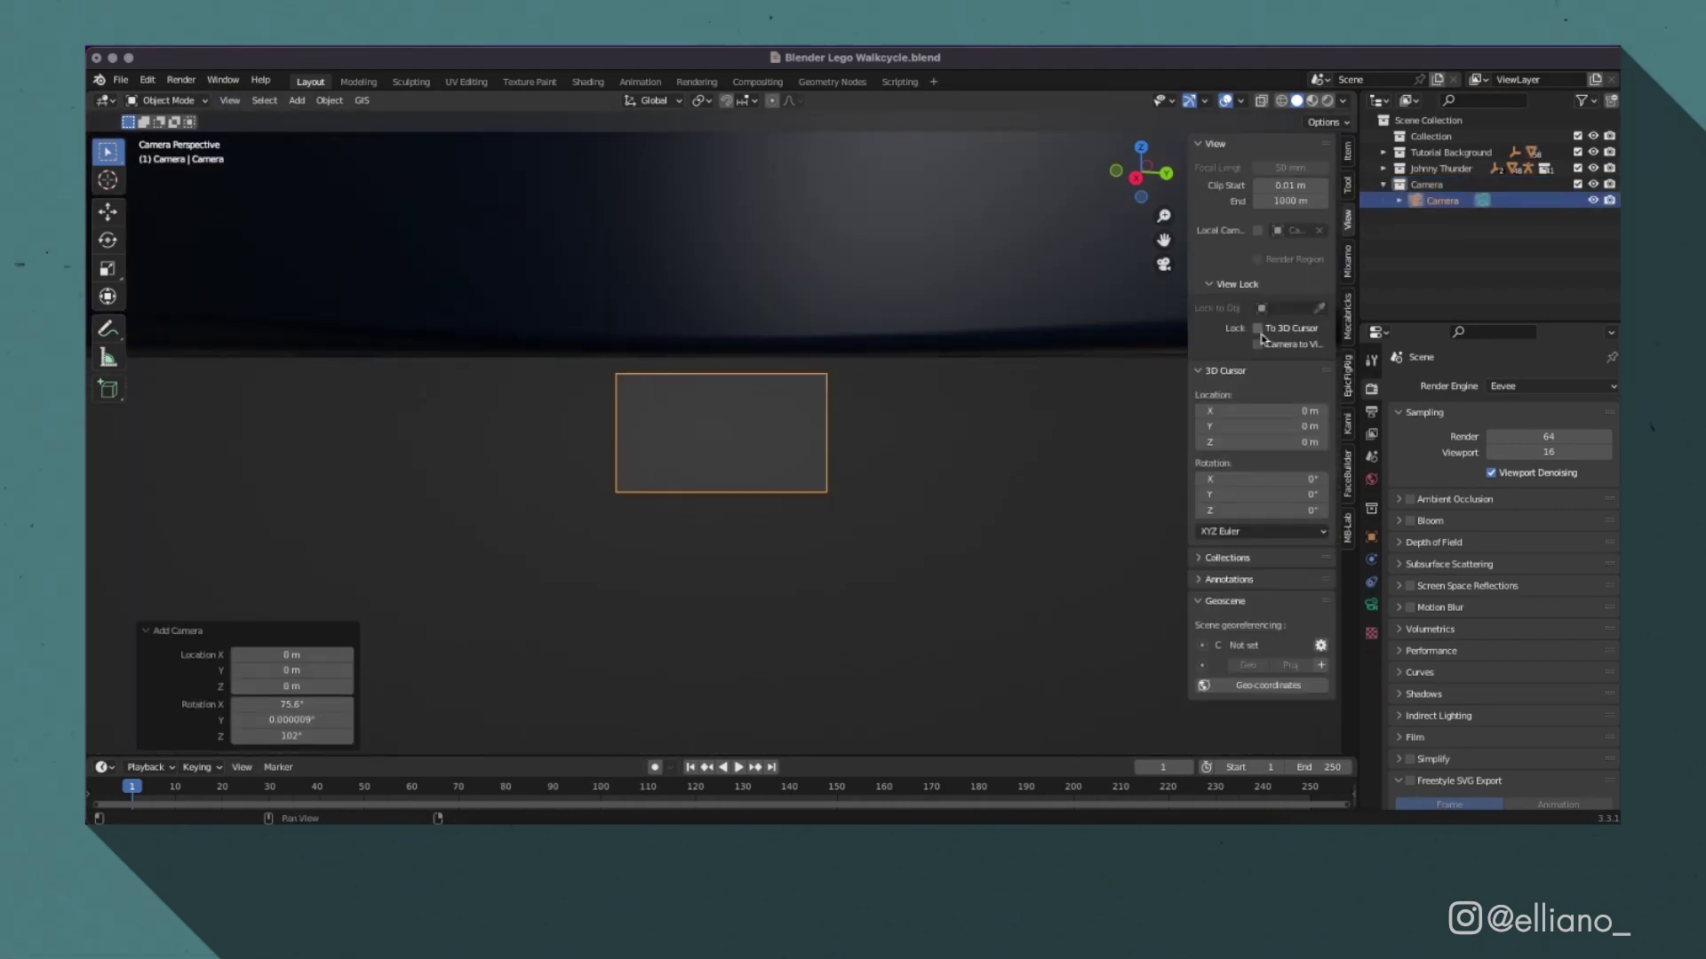
left_click(1258, 344)
left_click(1136, 181)
key("KP_0")
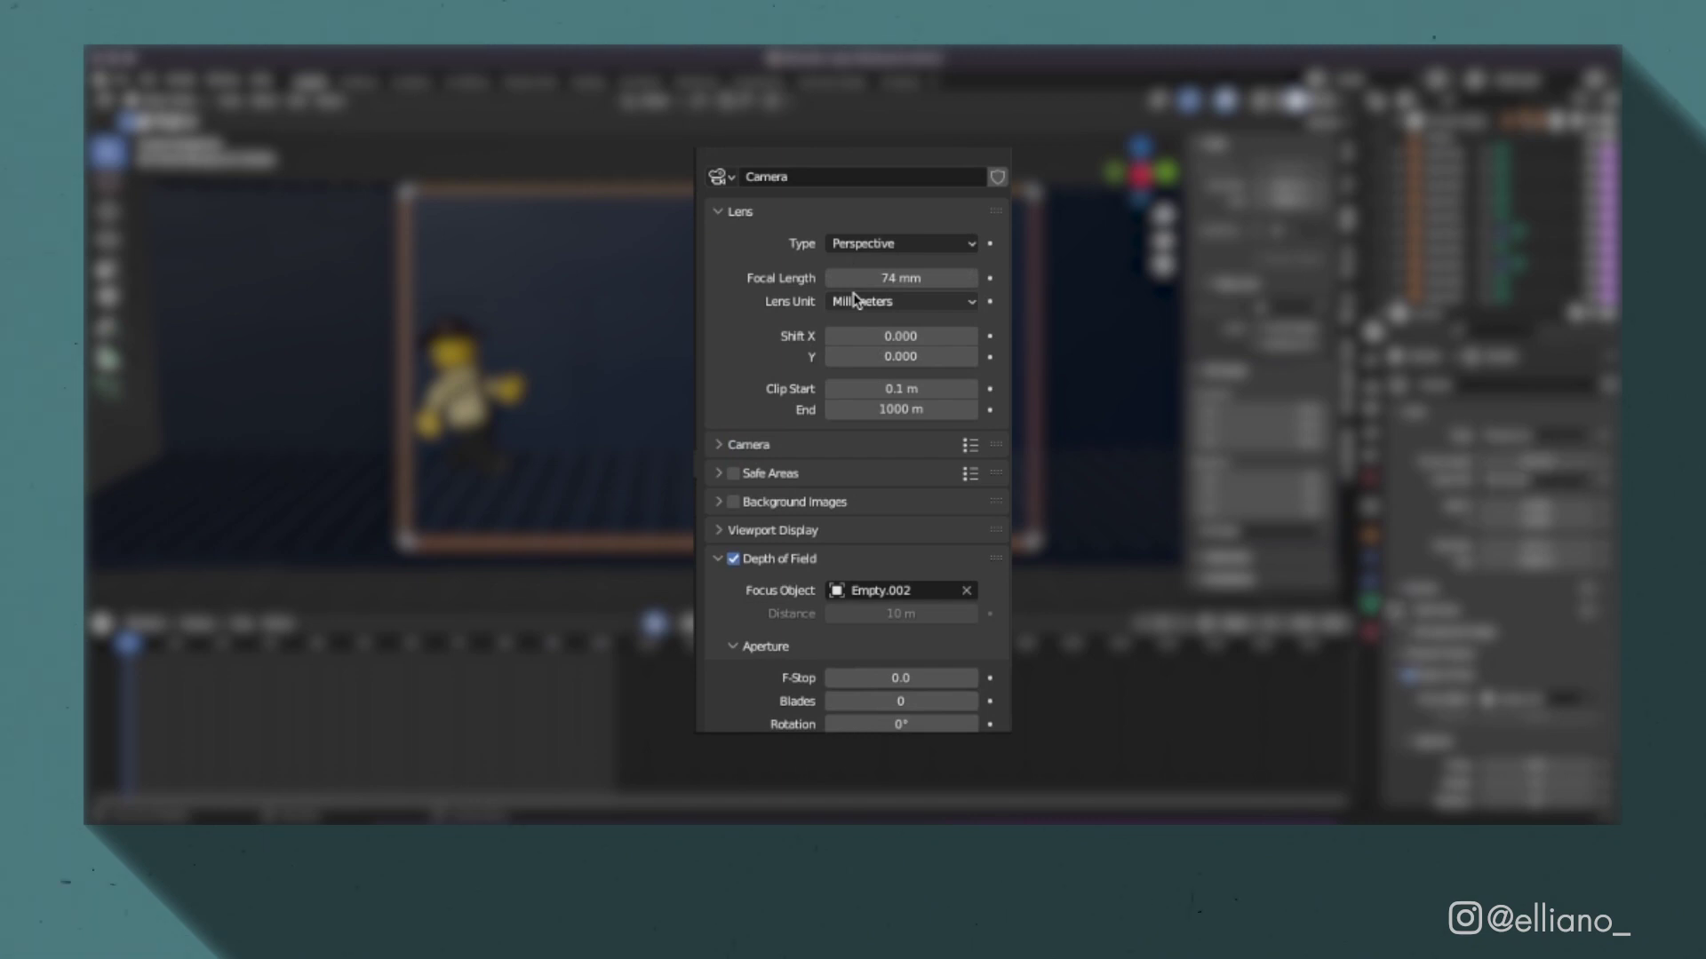
Step: Examine the camera's lens, sensor and depth-of-field aperture settings and scrub the timeline back to the start
left_click(1399, 592)
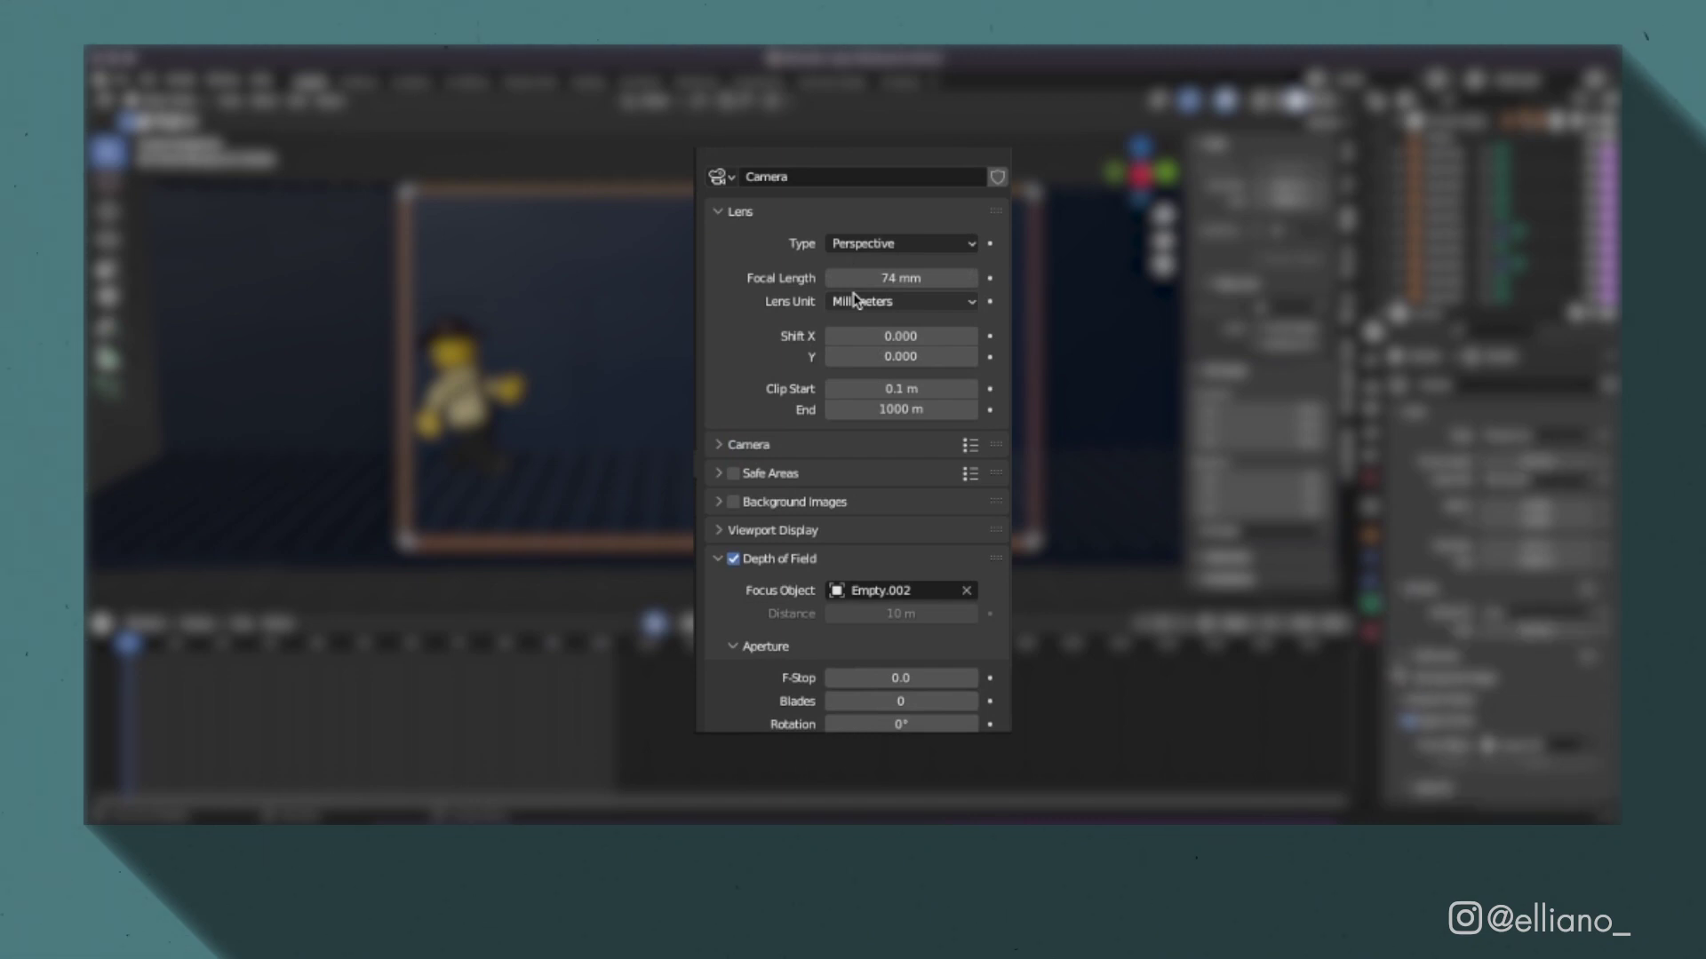
scroll(907, 678, "down", 4)
left_click(906, 621)
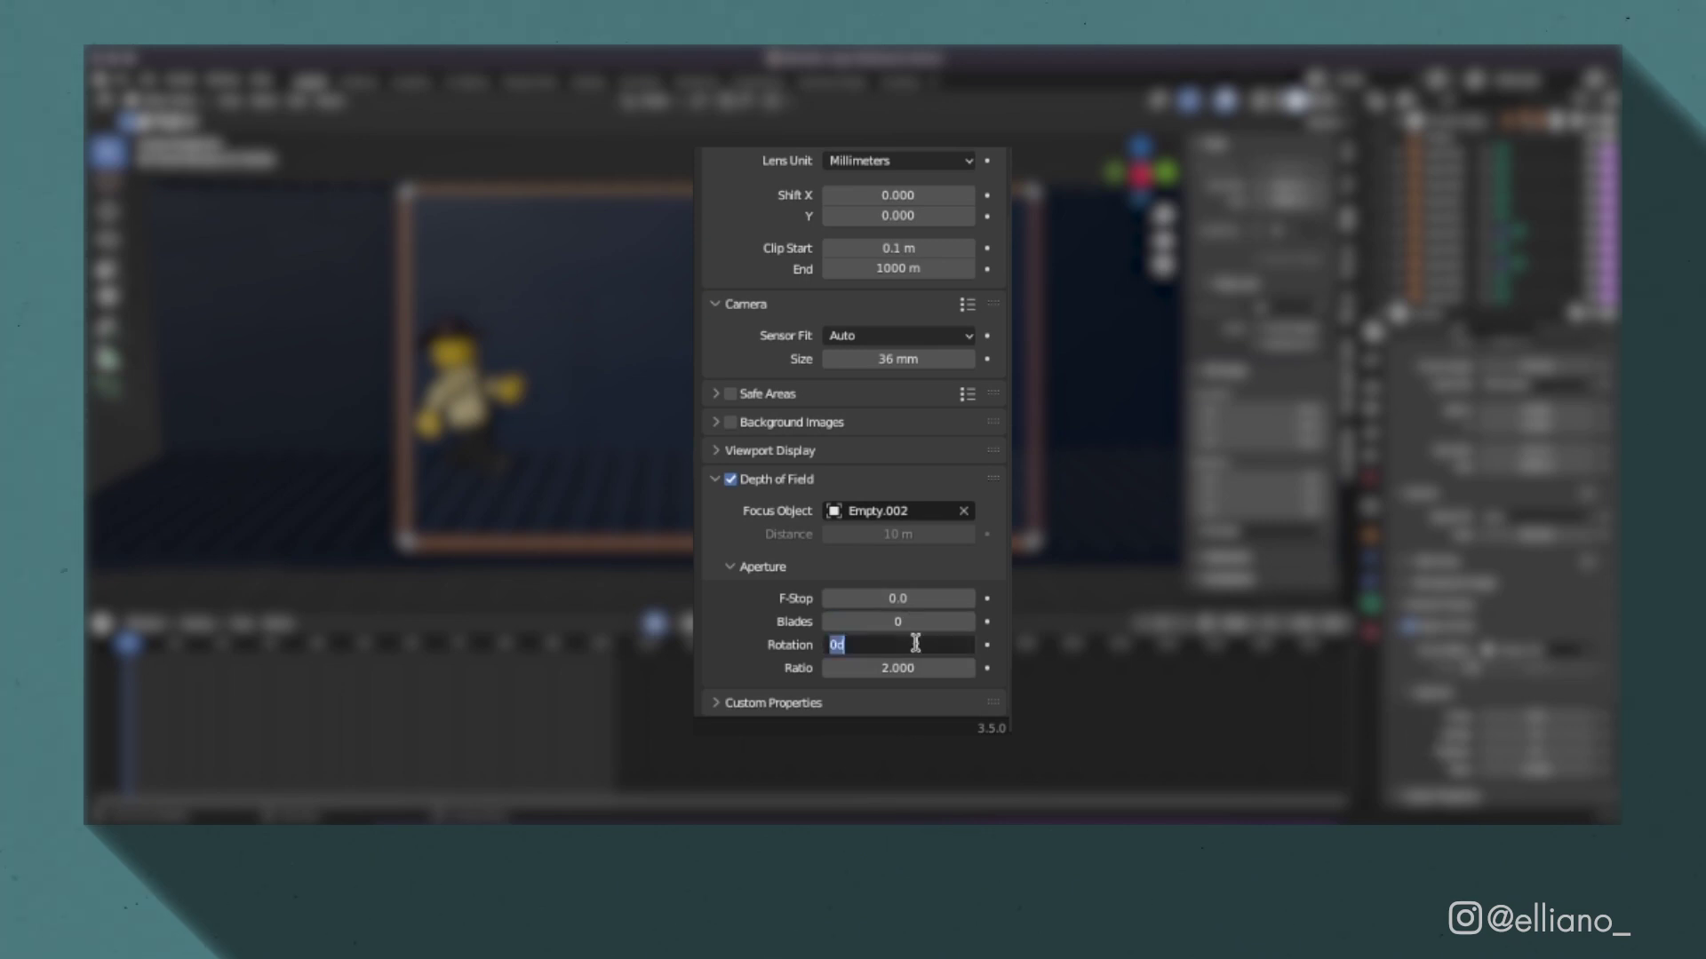
key("Return")
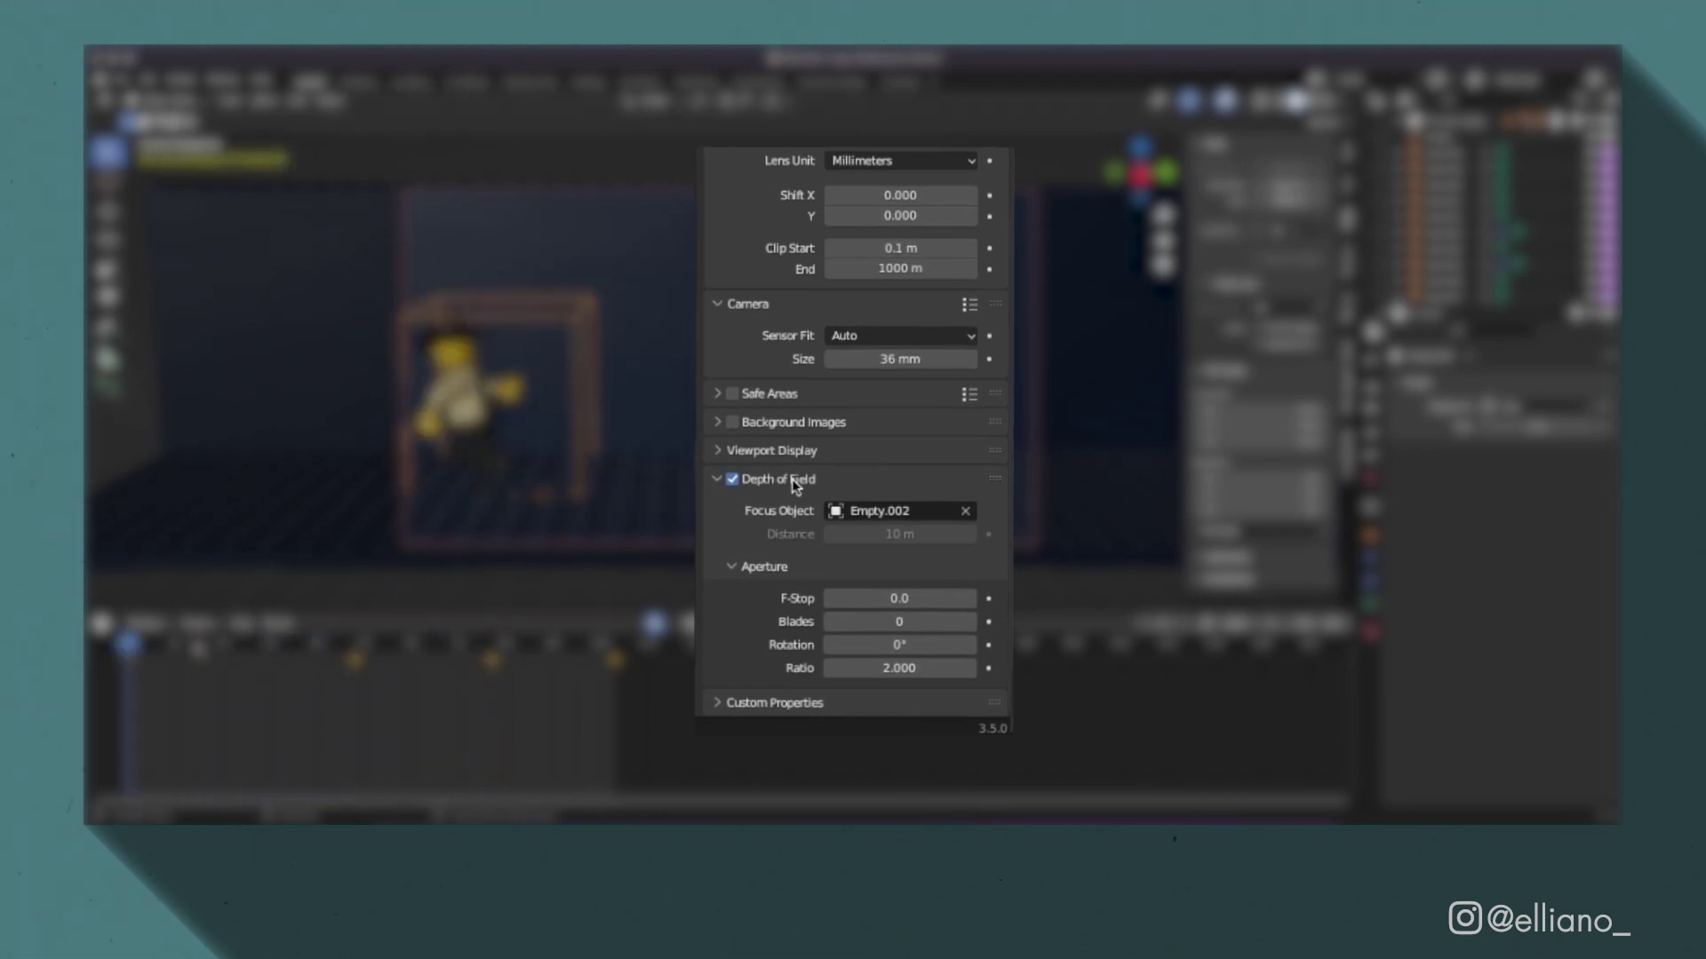
left_click_drag(153, 646, 96, 644)
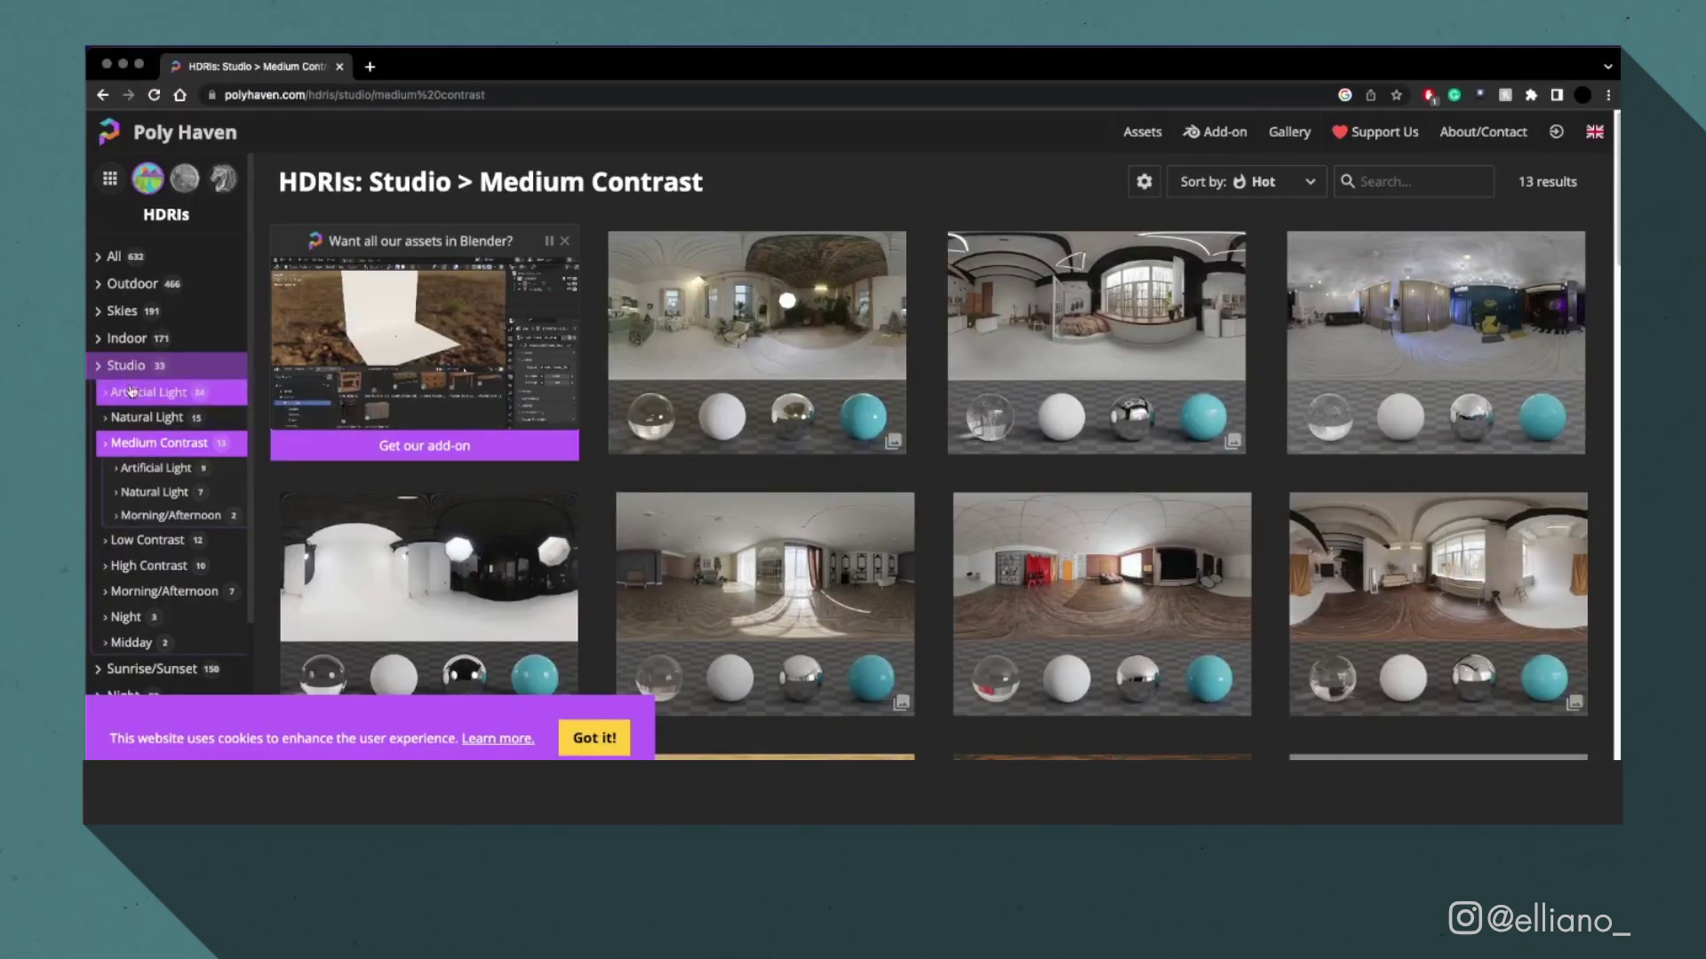
Step: On Poly Haven, filter the studio HDRIs to Artificial Light and browse the available images
left_click(131, 391)
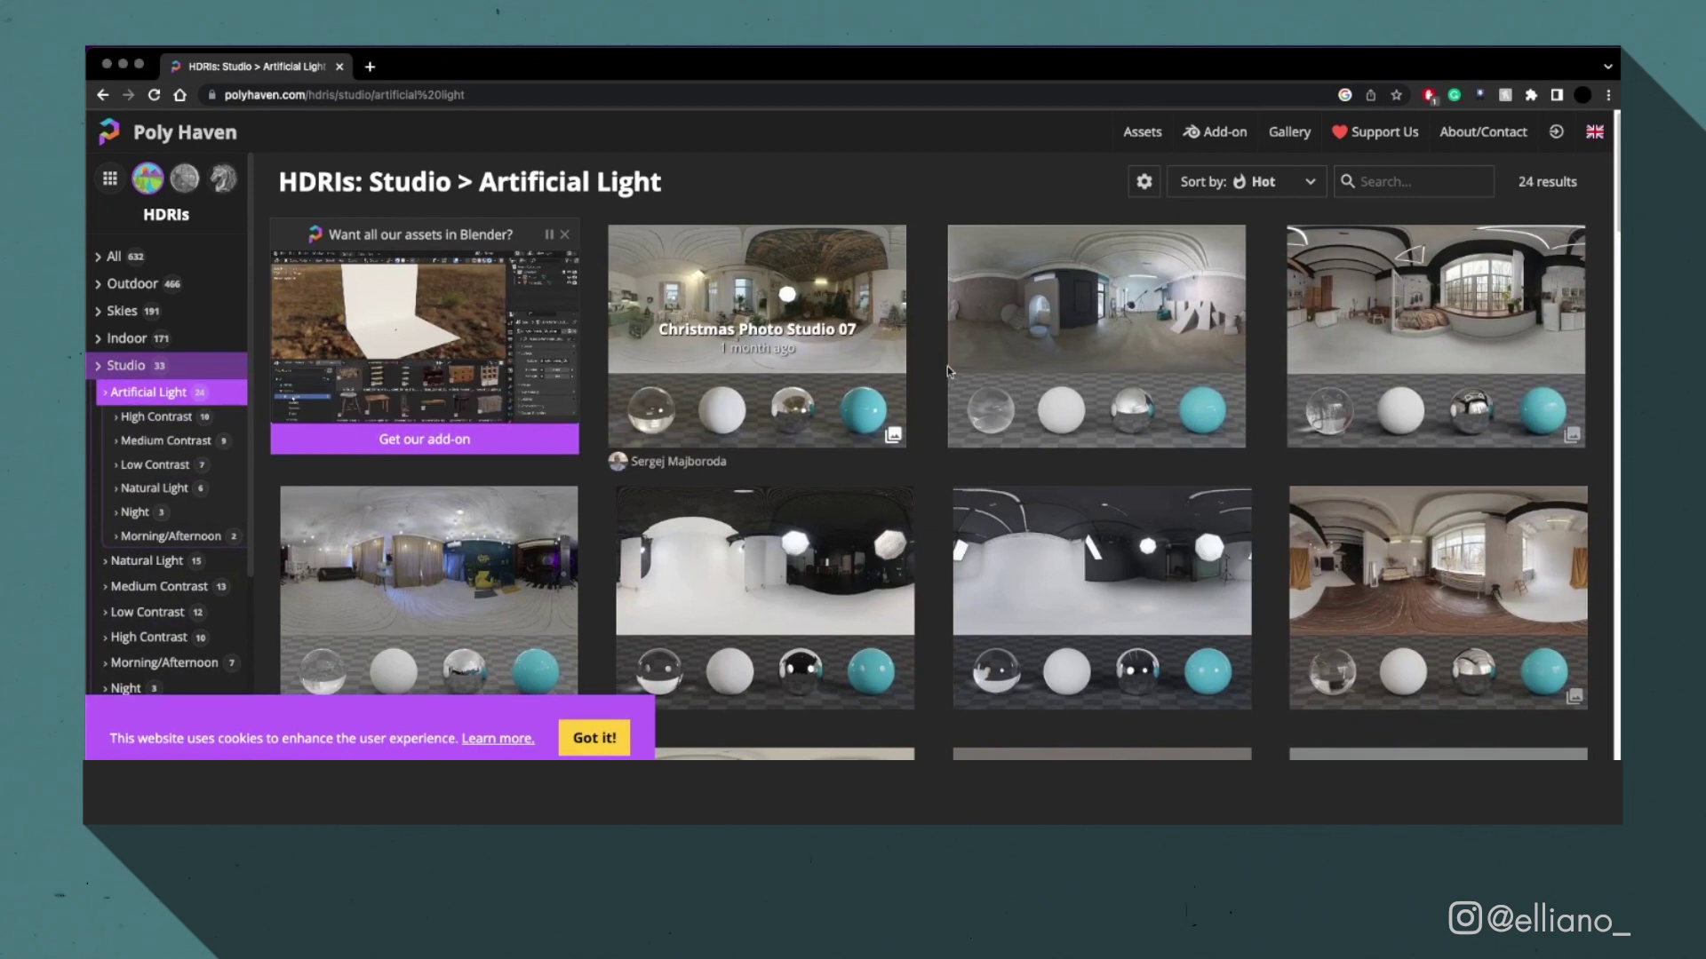
scroll(1067, 374, "down", 4)
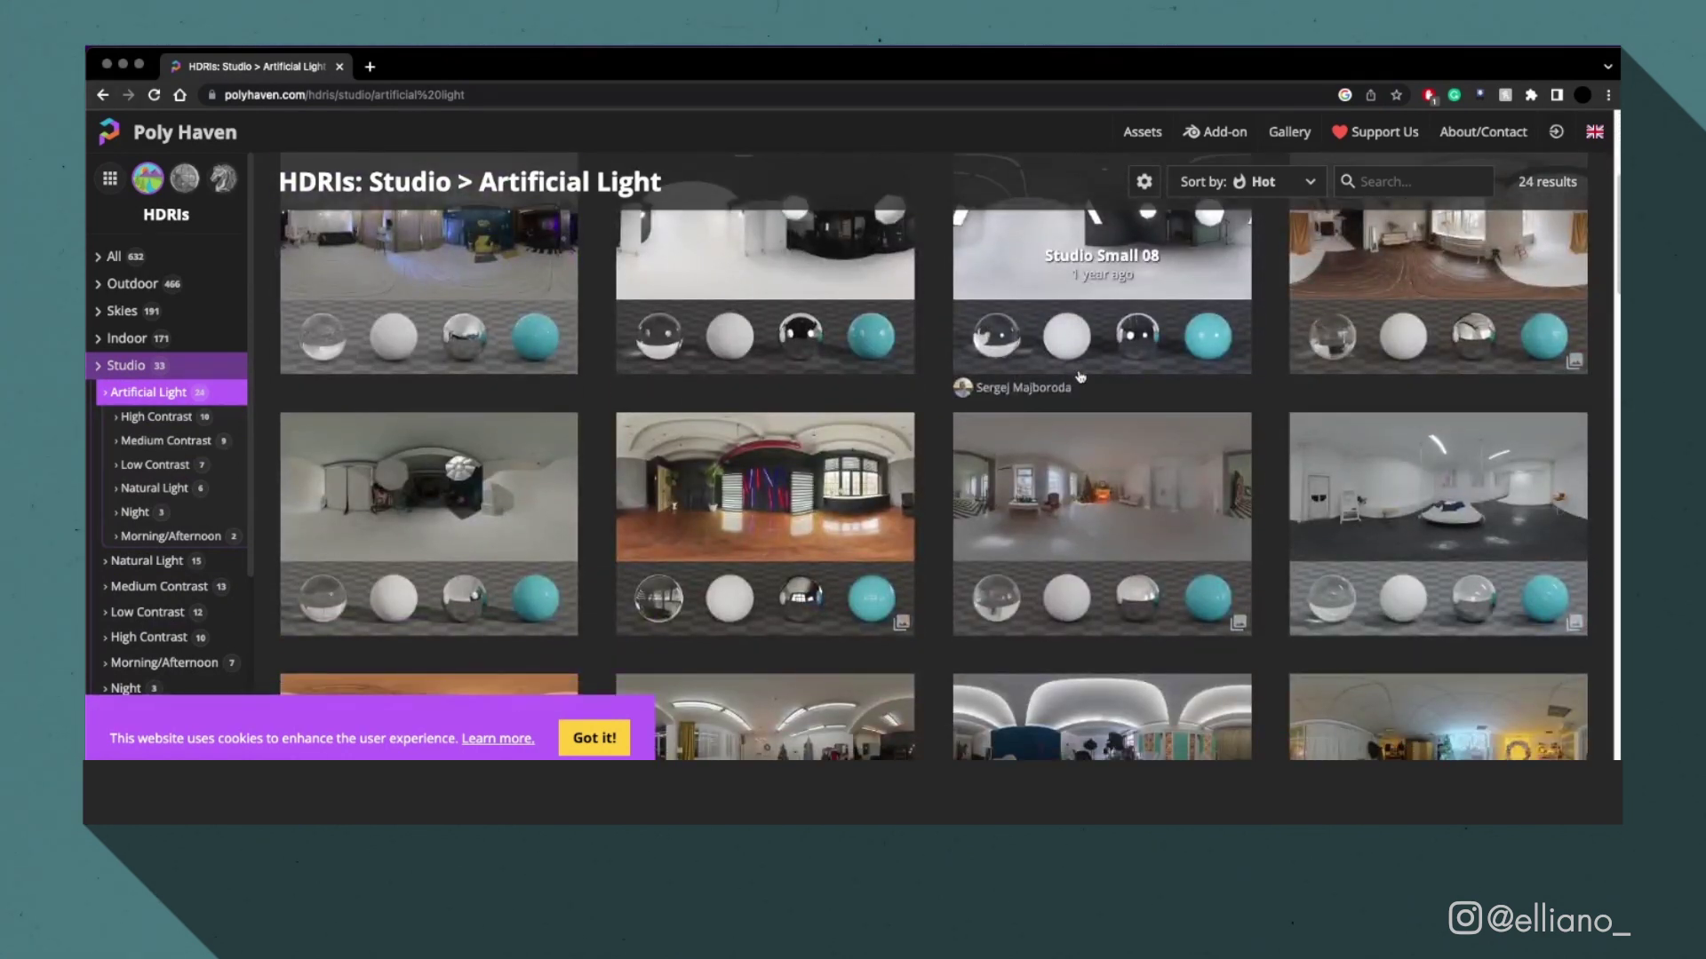
scroll(1080, 377, "down", 5)
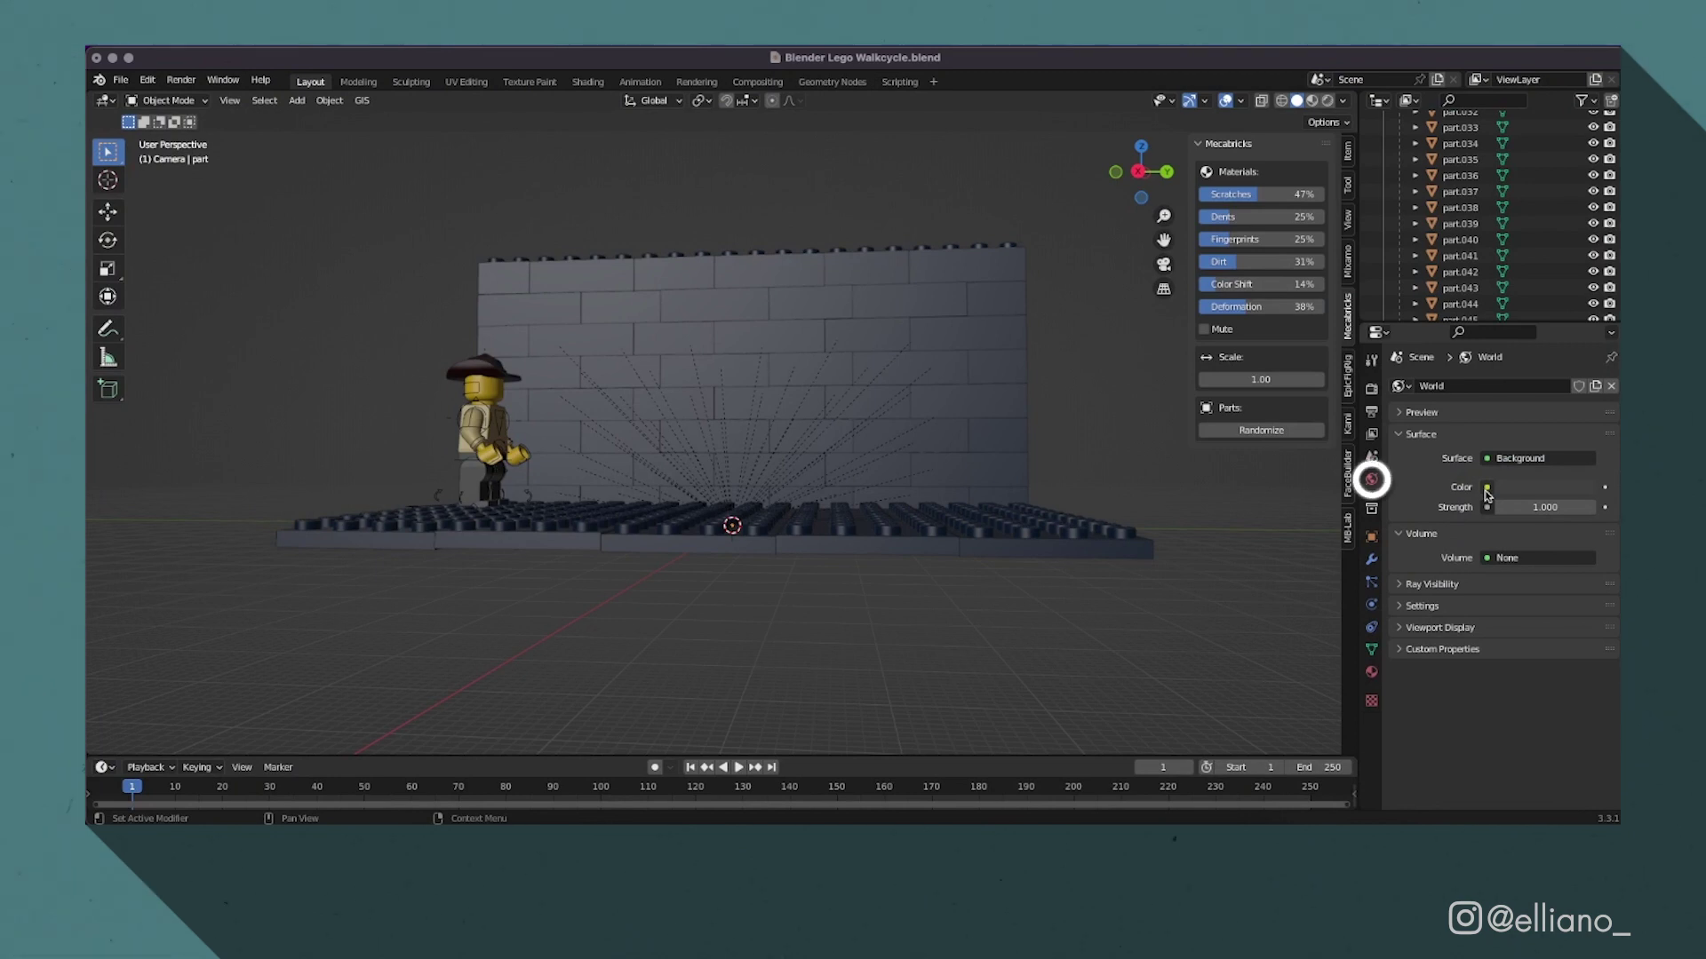
Step: Set the World background color to an Environment Texture
left_click(1486, 488)
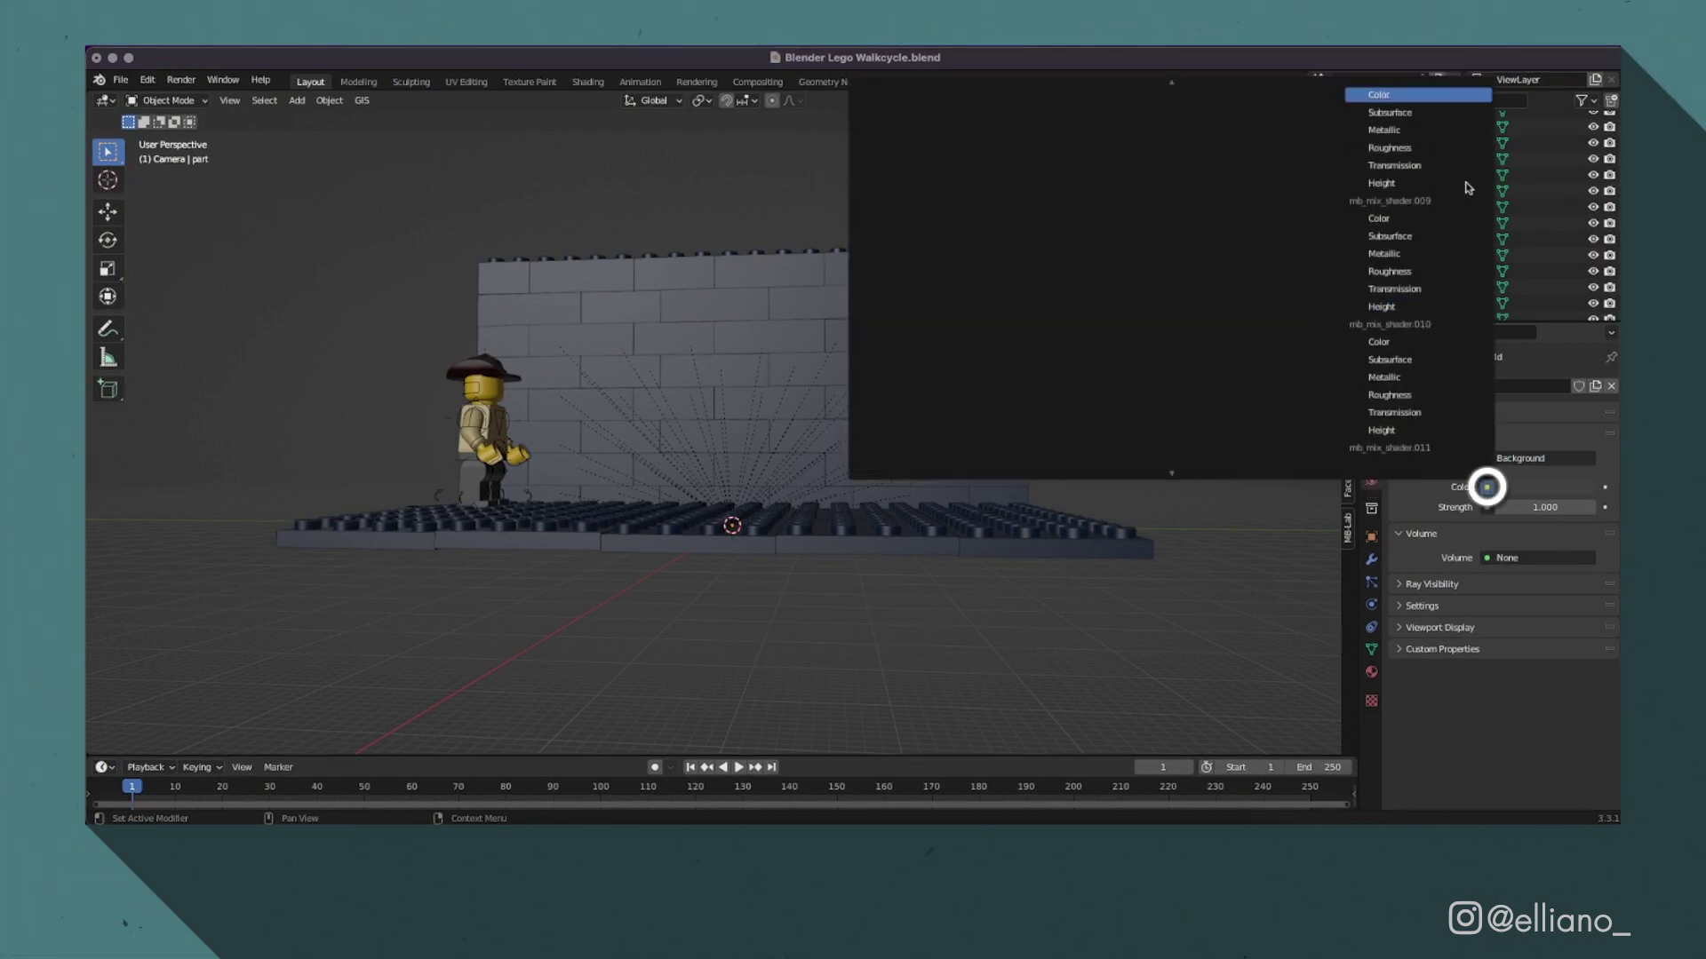
scroll(1454, 181, "up", 10)
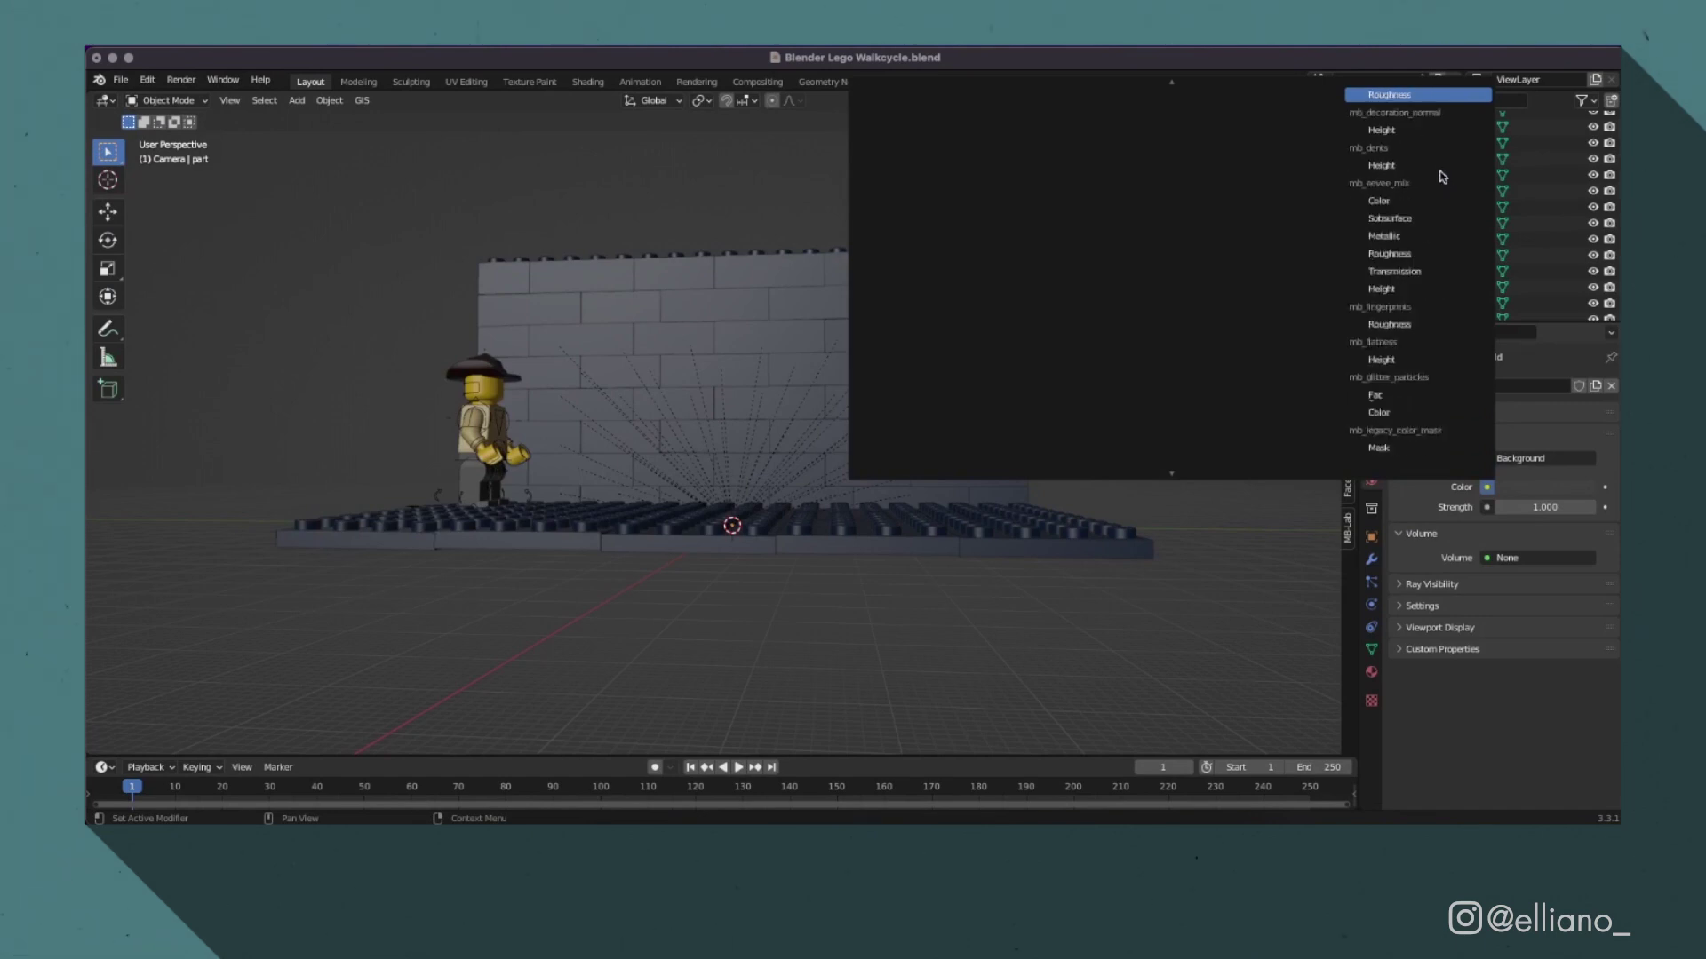
scroll(1441, 177, "up", 10)
left_click(1057, 131)
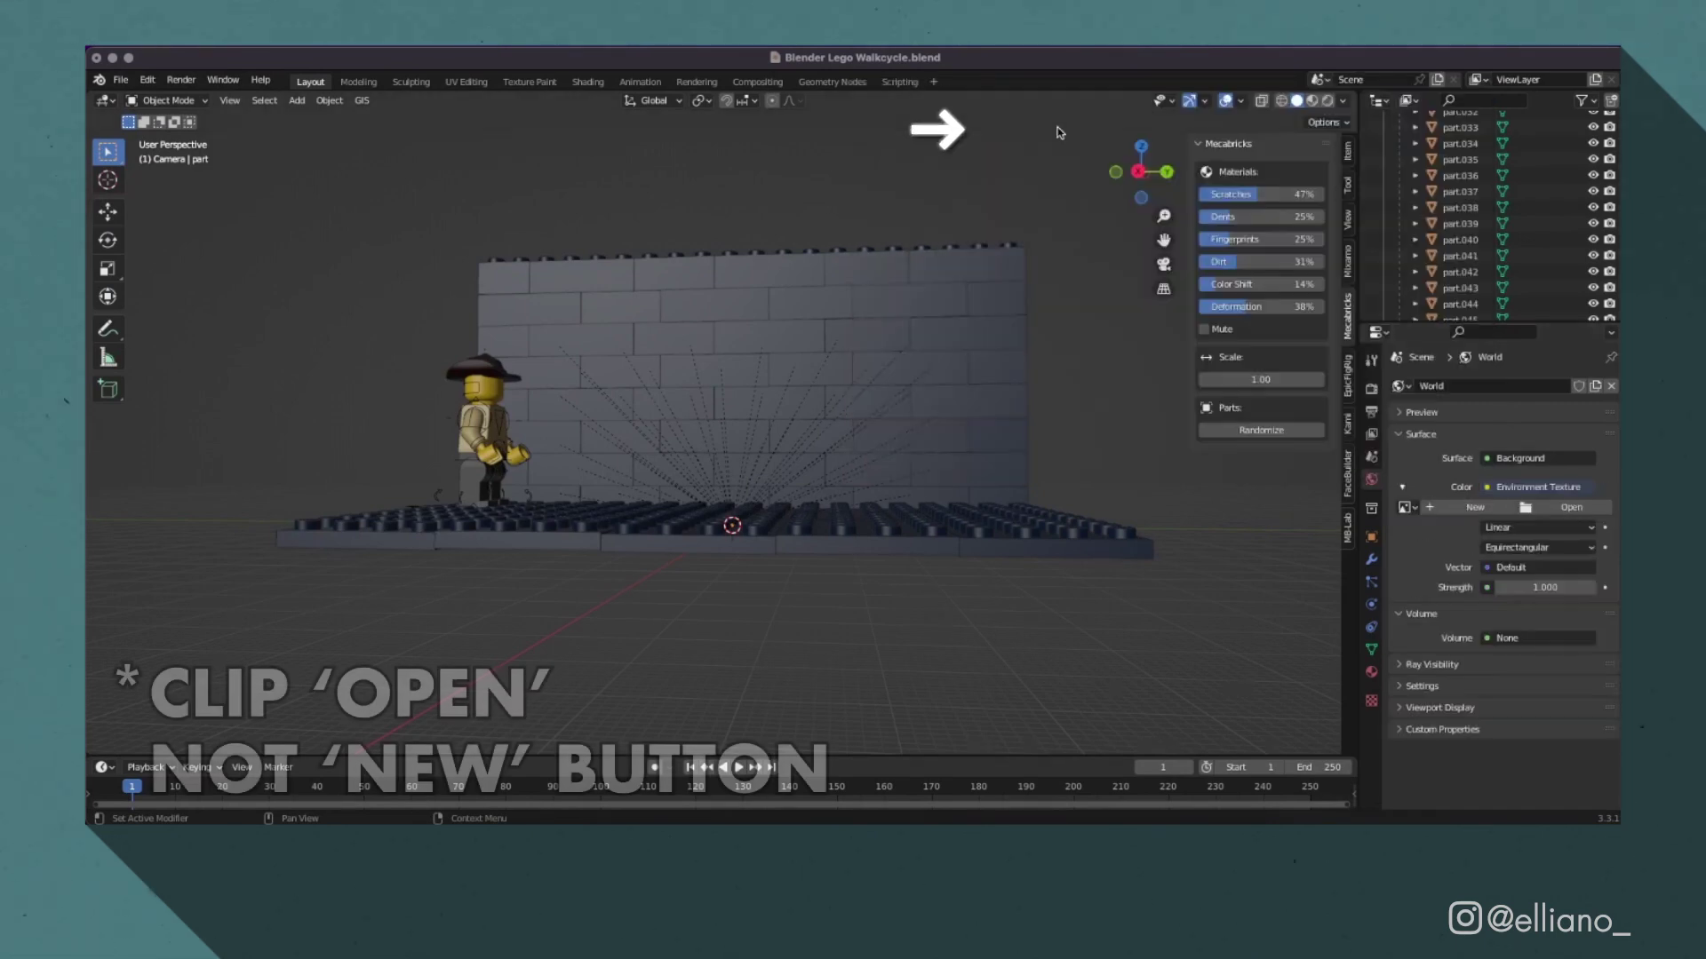
Step: Load studio_small_01_4k.exr as the World environment image
left_click(1551, 511)
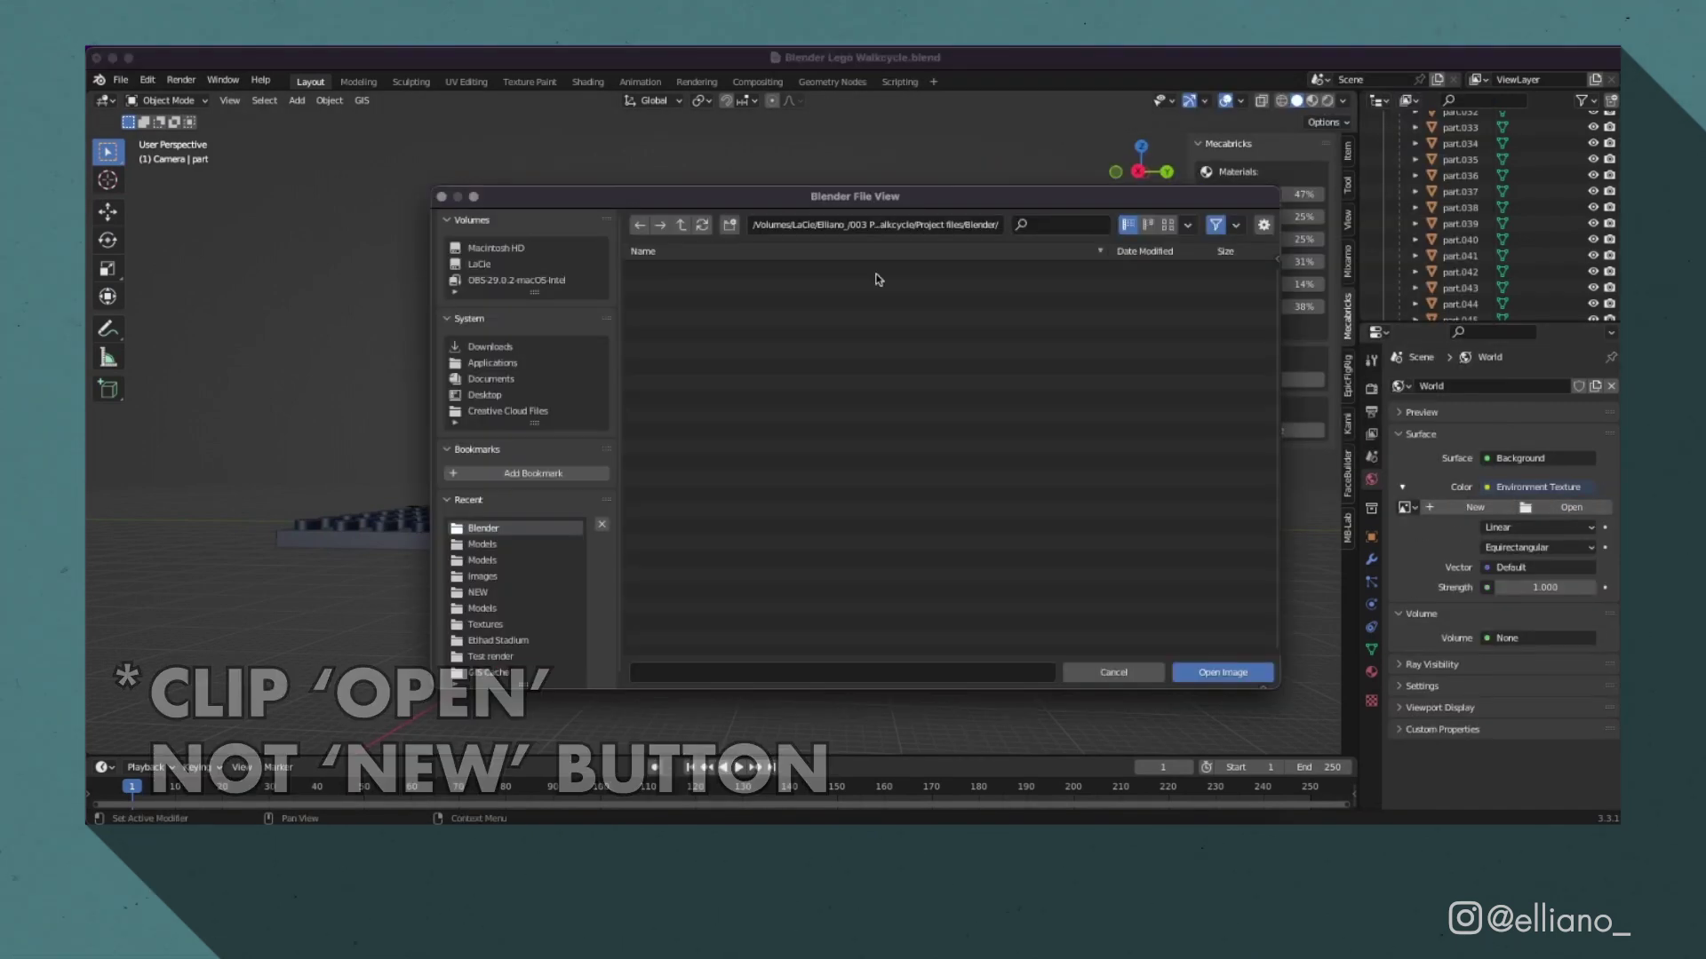
left_click(693, 271)
left_click(1234, 675)
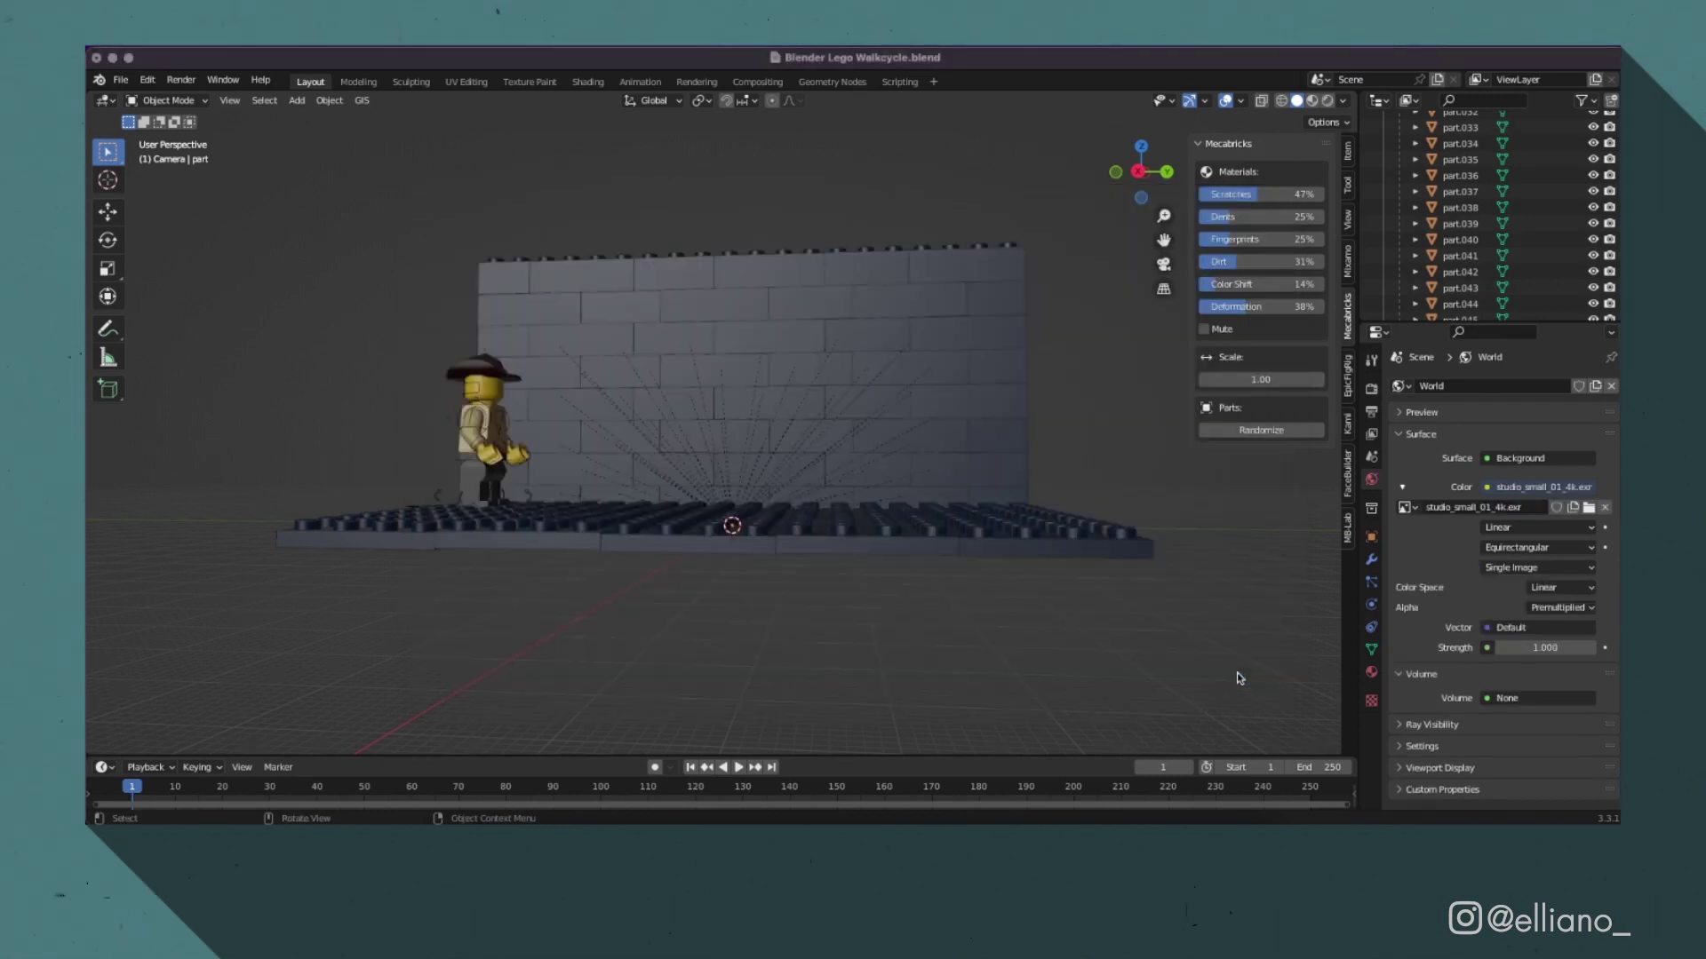
Step: Preview the HDRI-lit scene in rendered shading through the camera and select the Camera object
left_click(1327, 100)
key("KP_0")
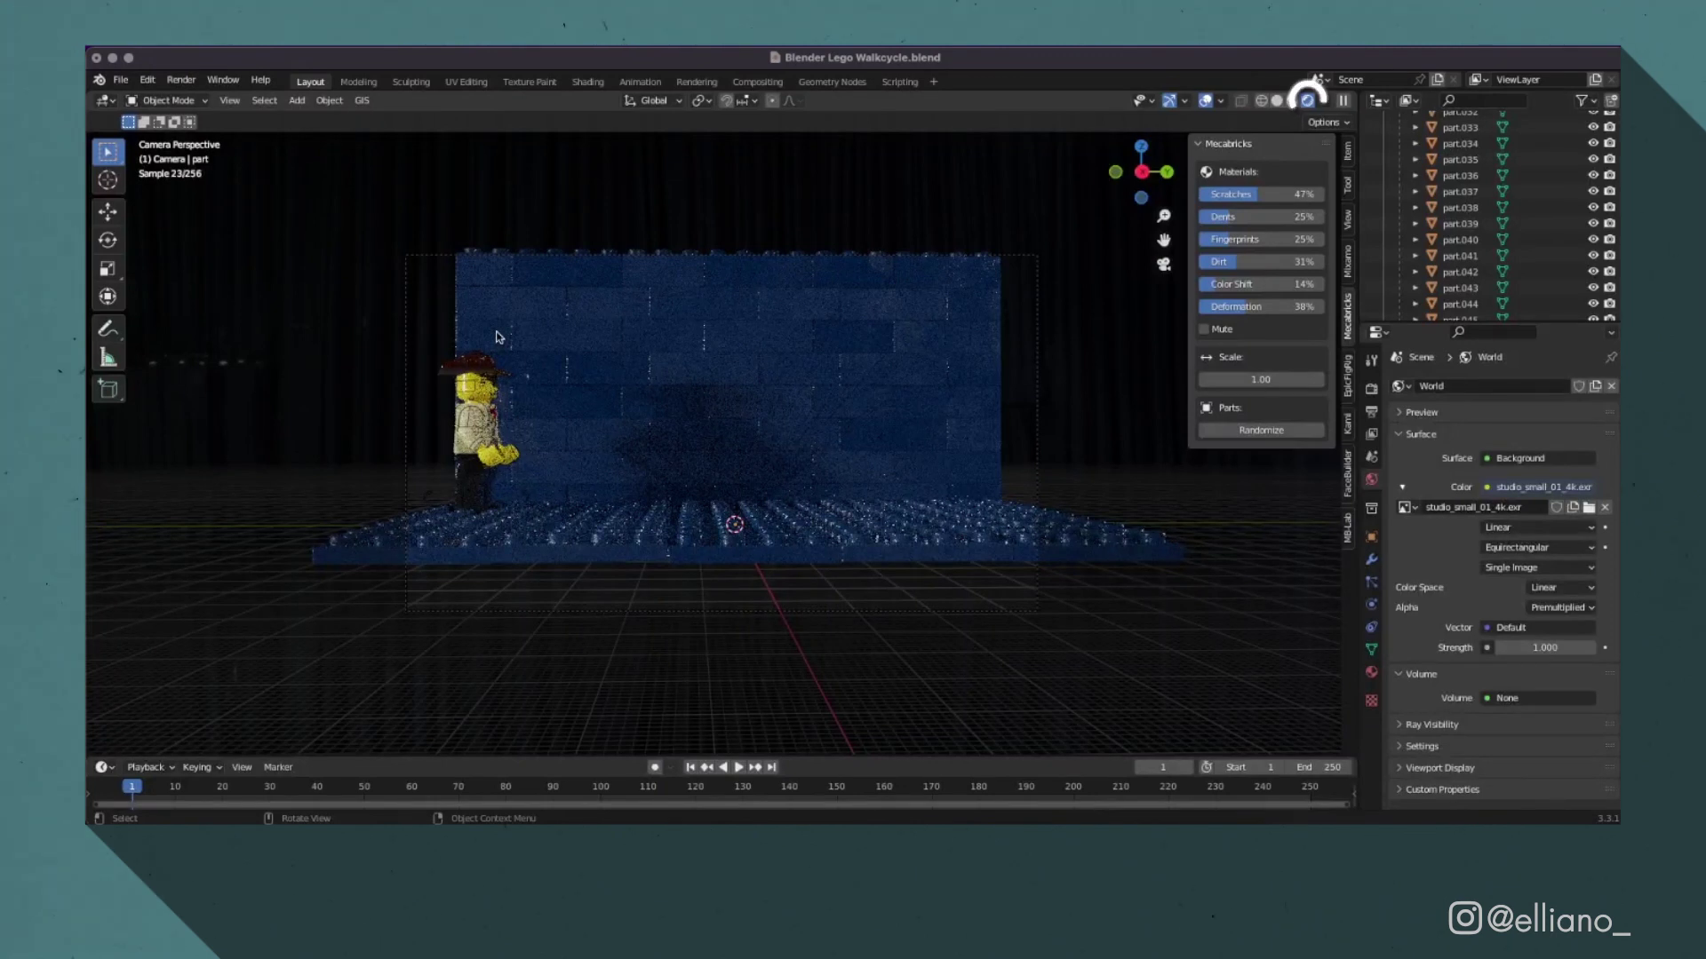
scroll(1459, 274, "up", 12)
left_click(1383, 152)
left_click(1417, 200)
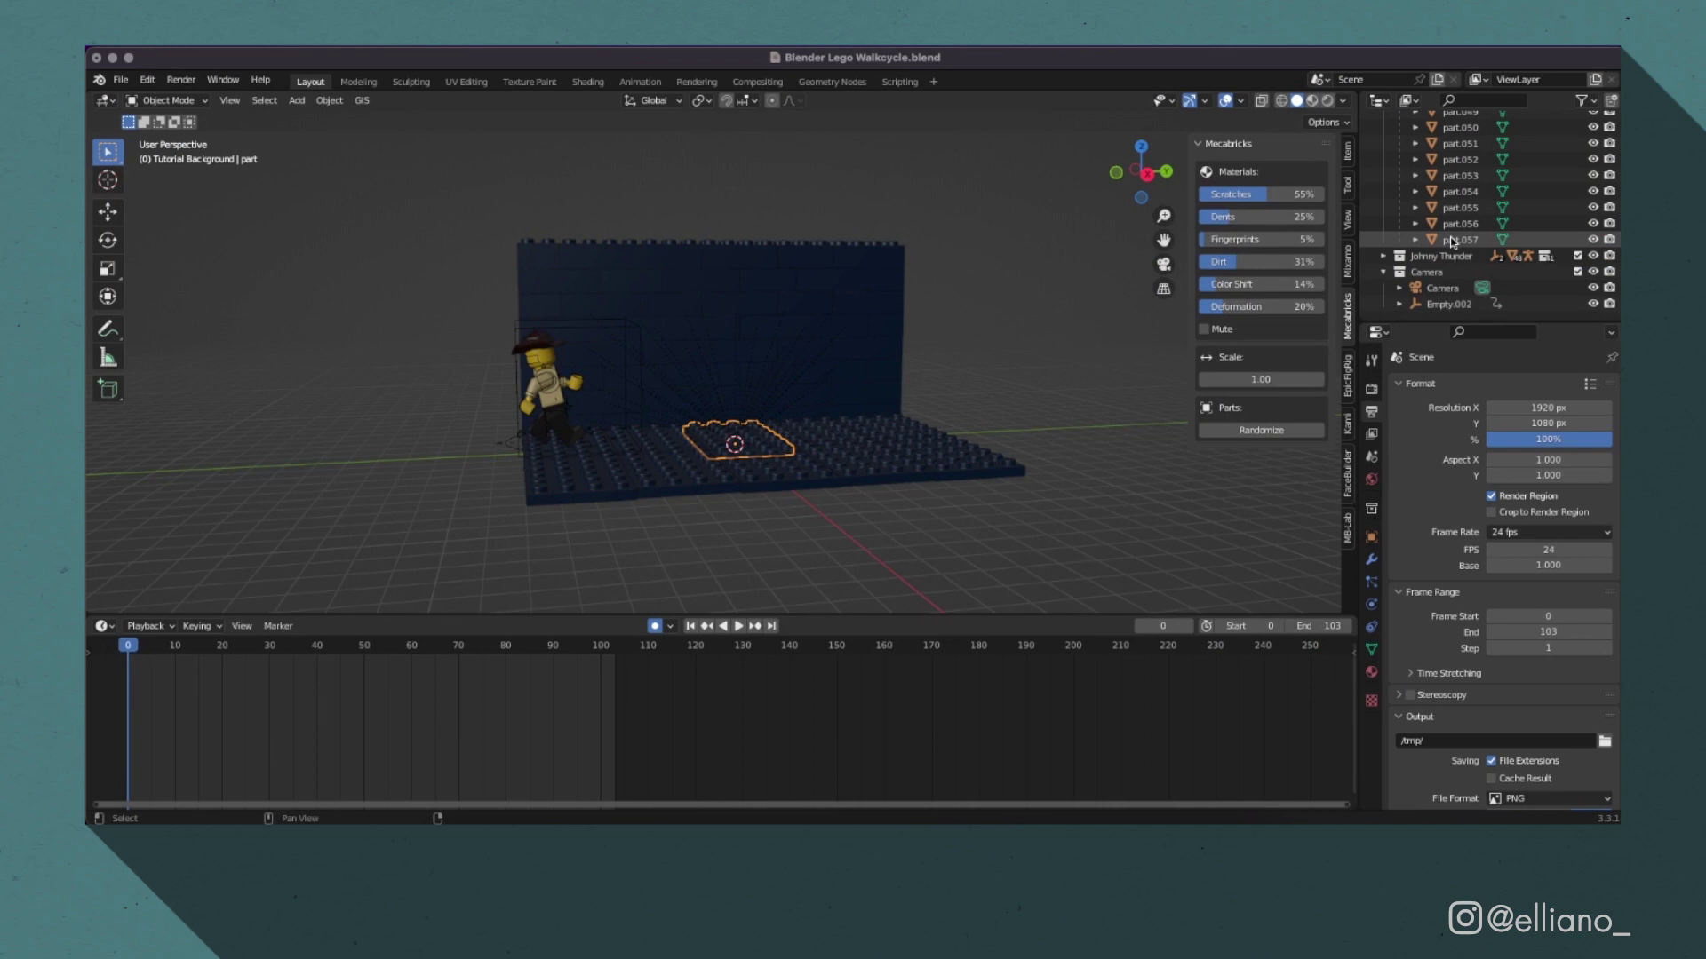
Step: Select all the Tutorial Background parts and join them into a single object
left_click(1452, 240, "shift")
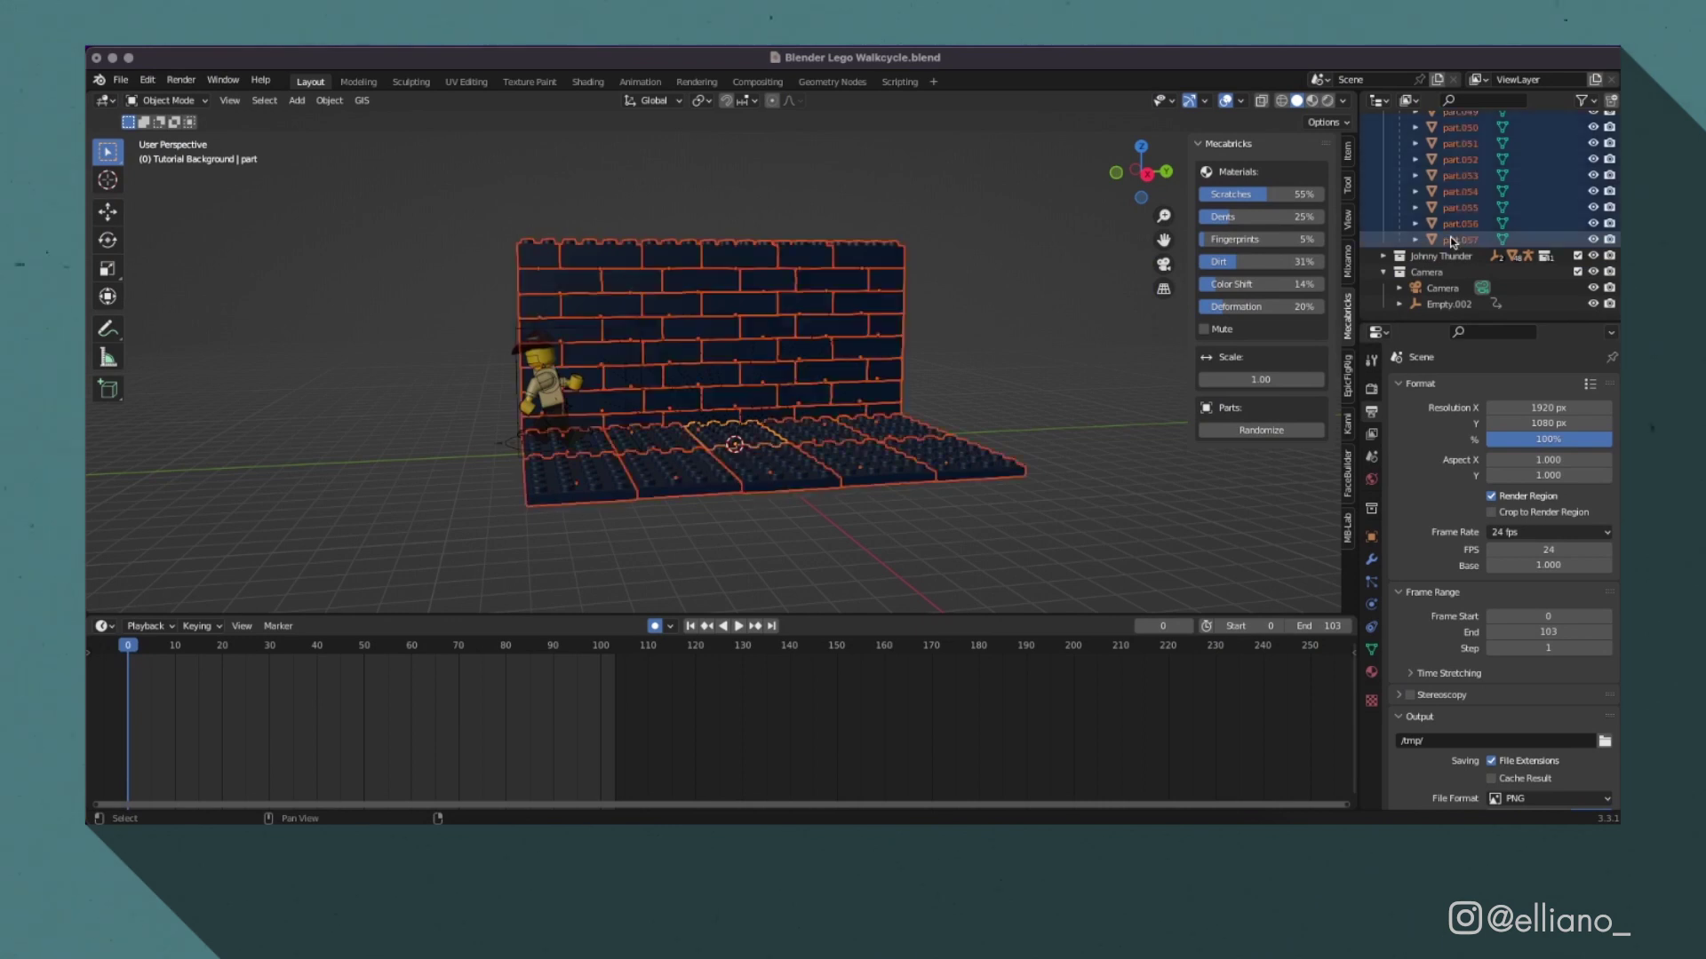
left_click(1147, 172)
right_click(890, 327)
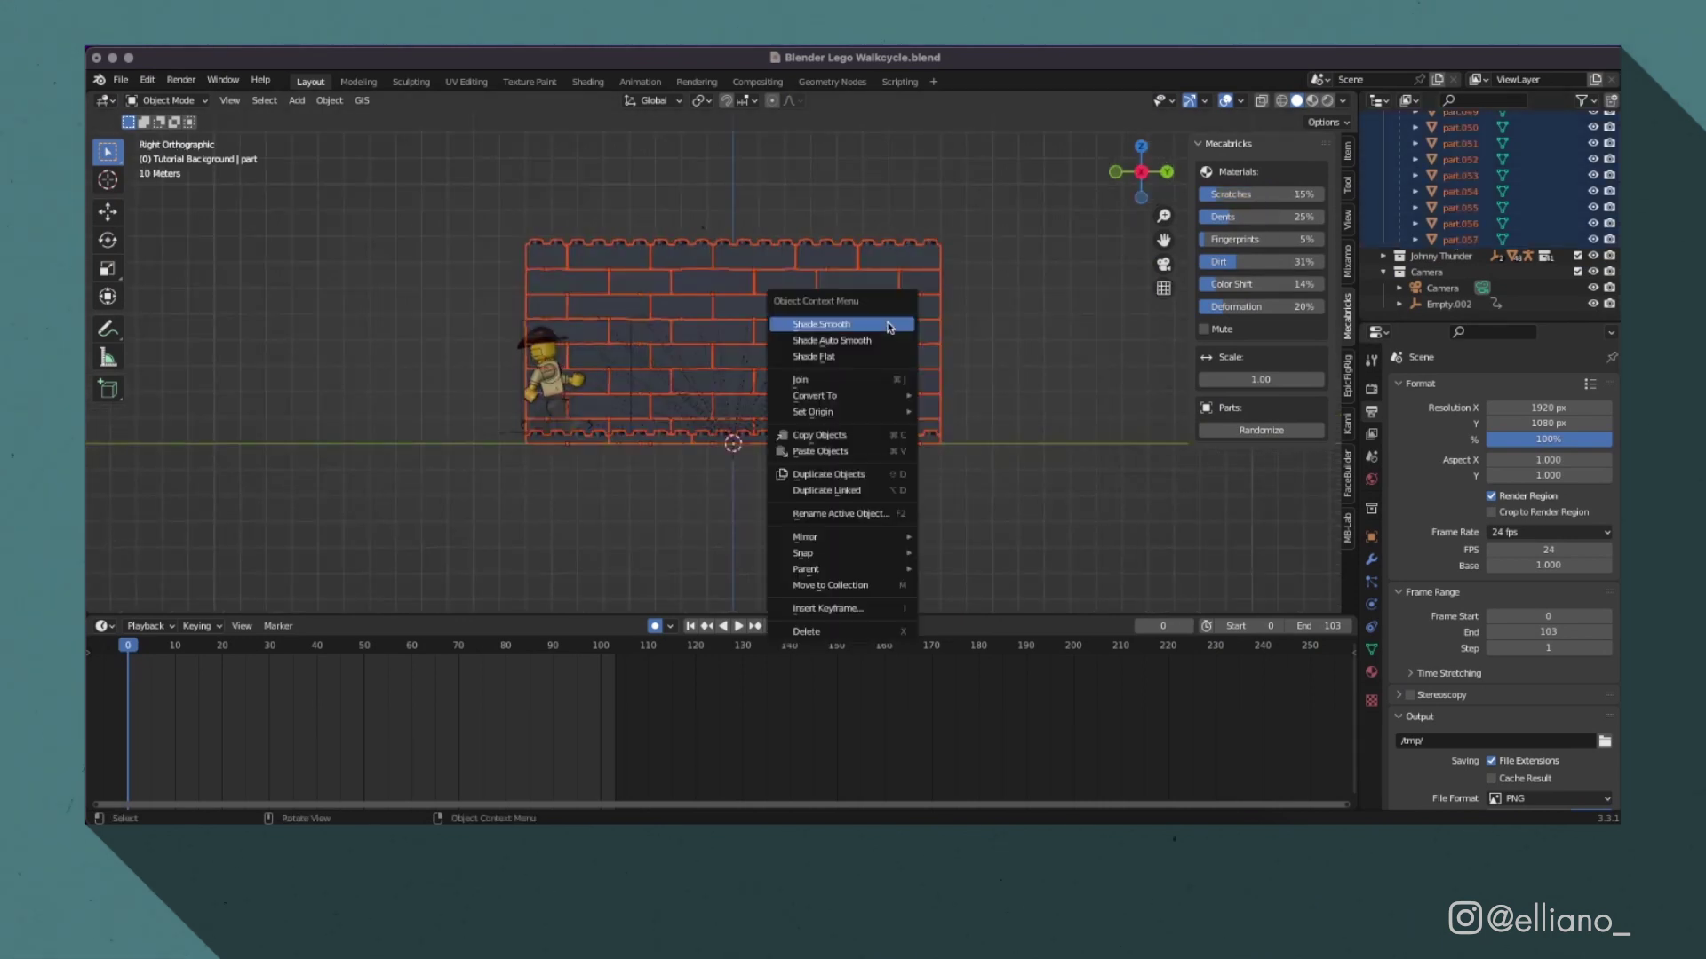
left_click(857, 388)
middle_click_drag(857, 388, 1328, 487)
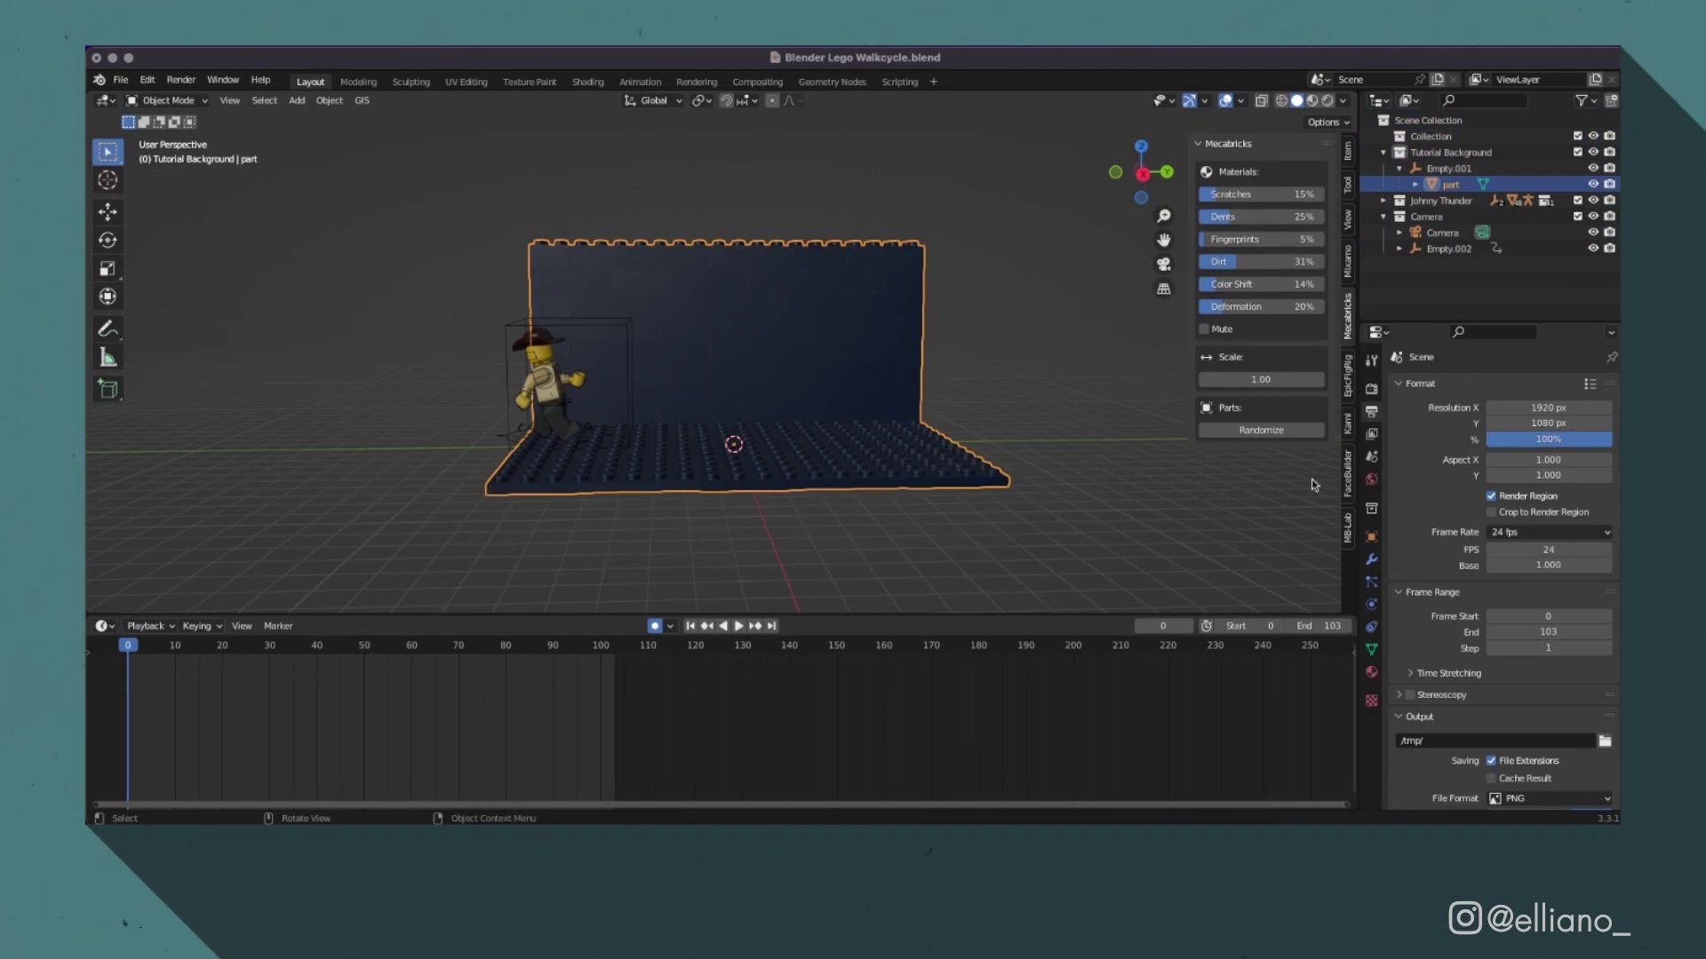
Step: Add an Array modifier to the joined background with a relative offset of 1 in Z and a count of 4
left_click(1372, 561)
left_click(1437, 386)
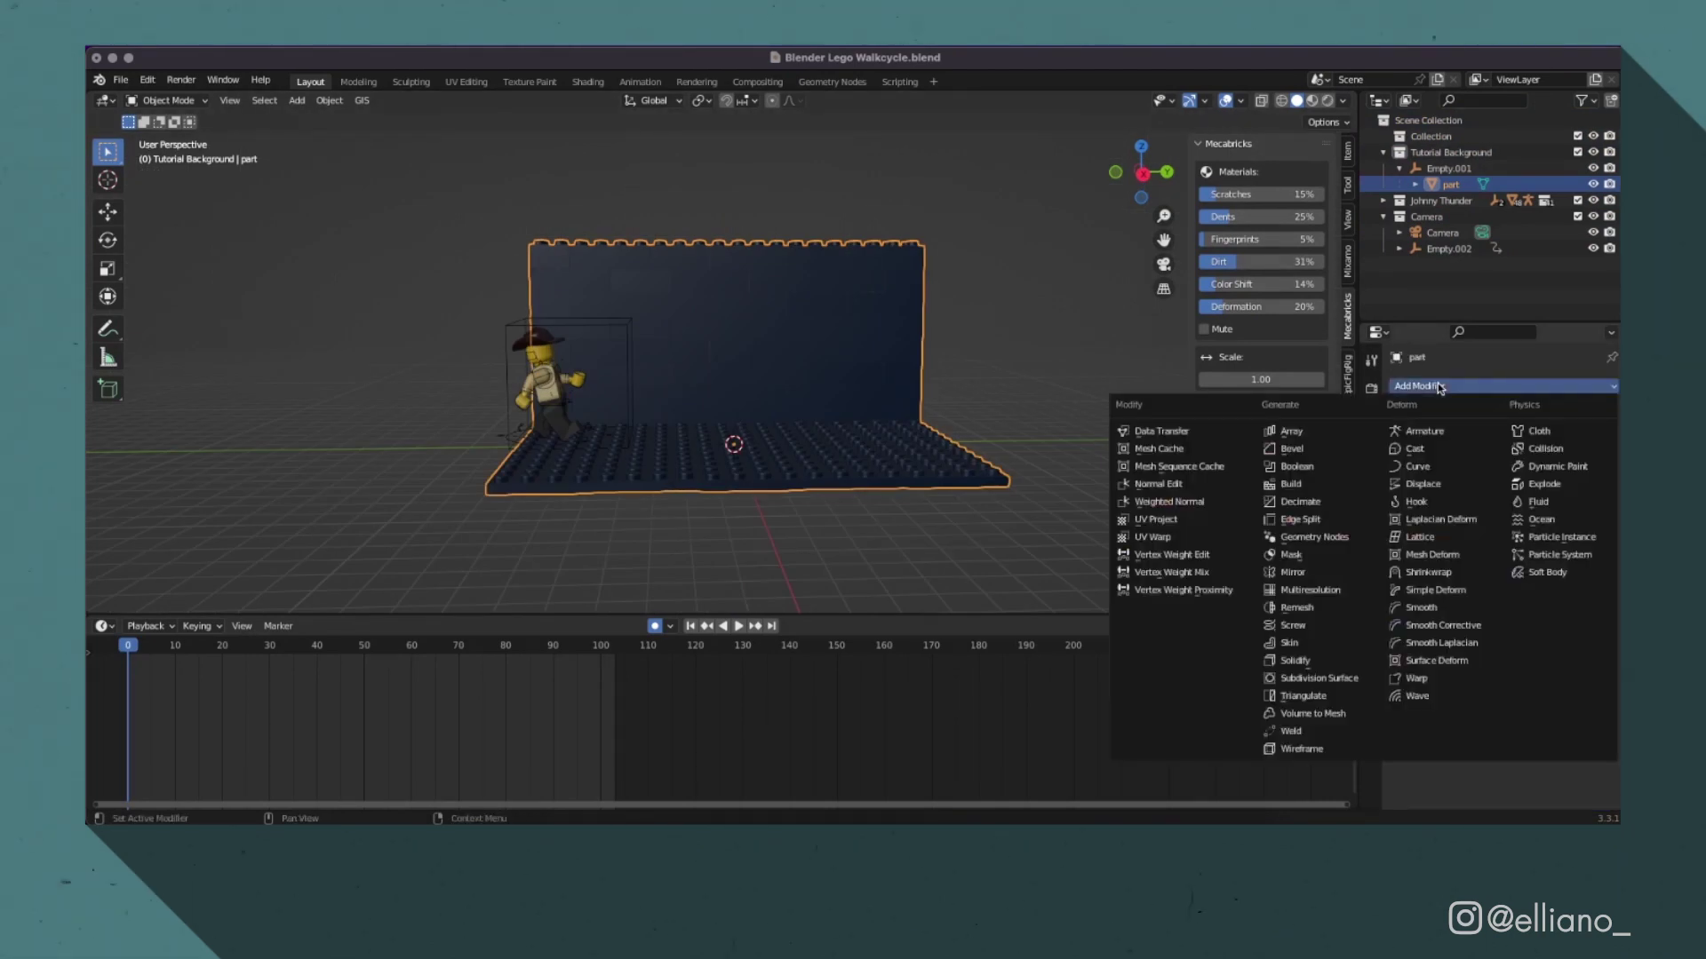
left_click(1327, 436)
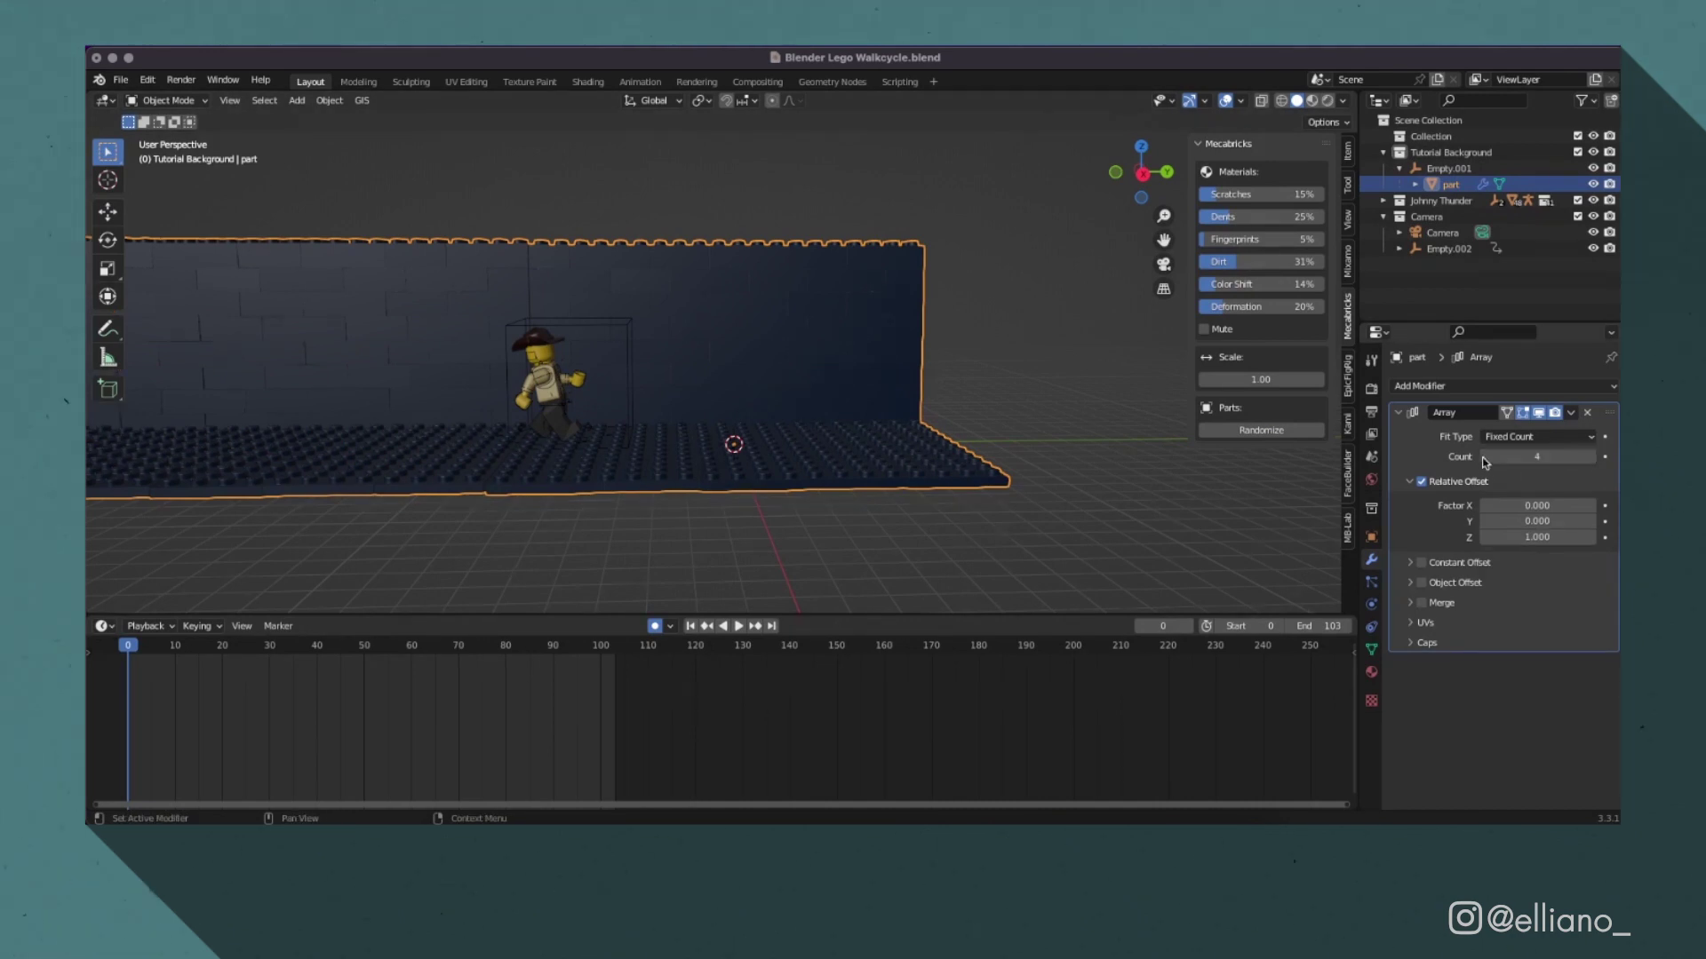
left_click(1483, 458)
left_click(1588, 457)
Step: Move the arrayed background along the Y axis so it extends past both sides of the camera frame
left_click(1142, 173)
key("g")
key("y")
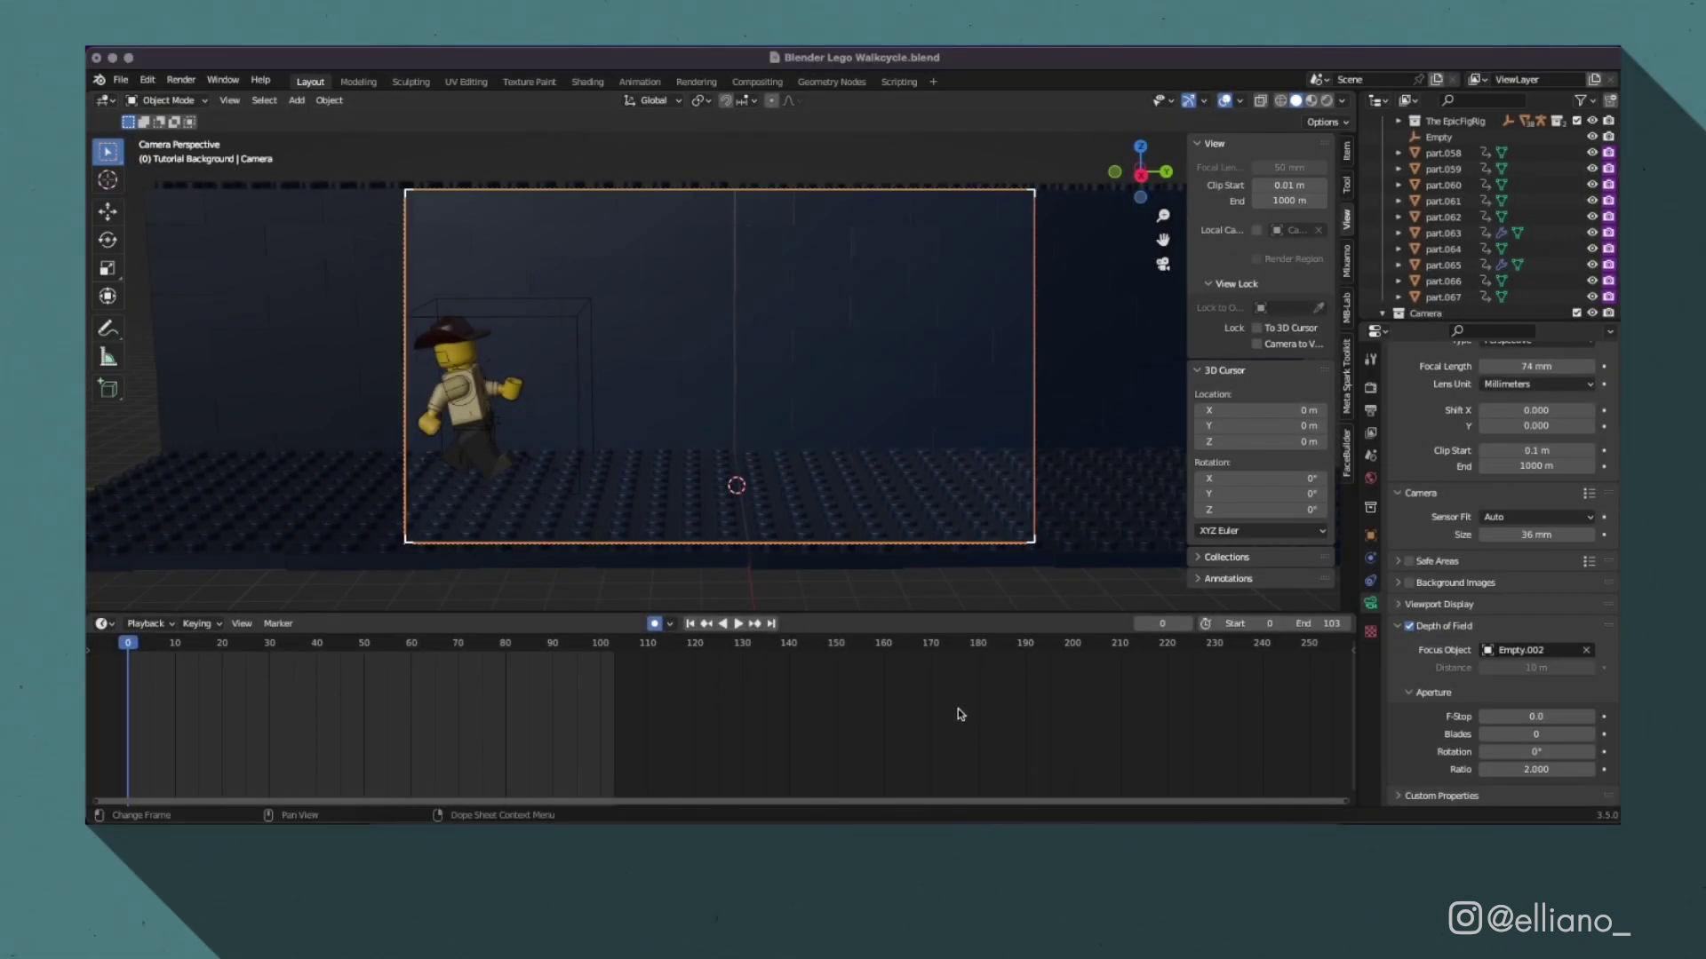
Step: Check the output settings with PNG as the file format and render the walk animation as an image sequence
left_click(1372, 409)
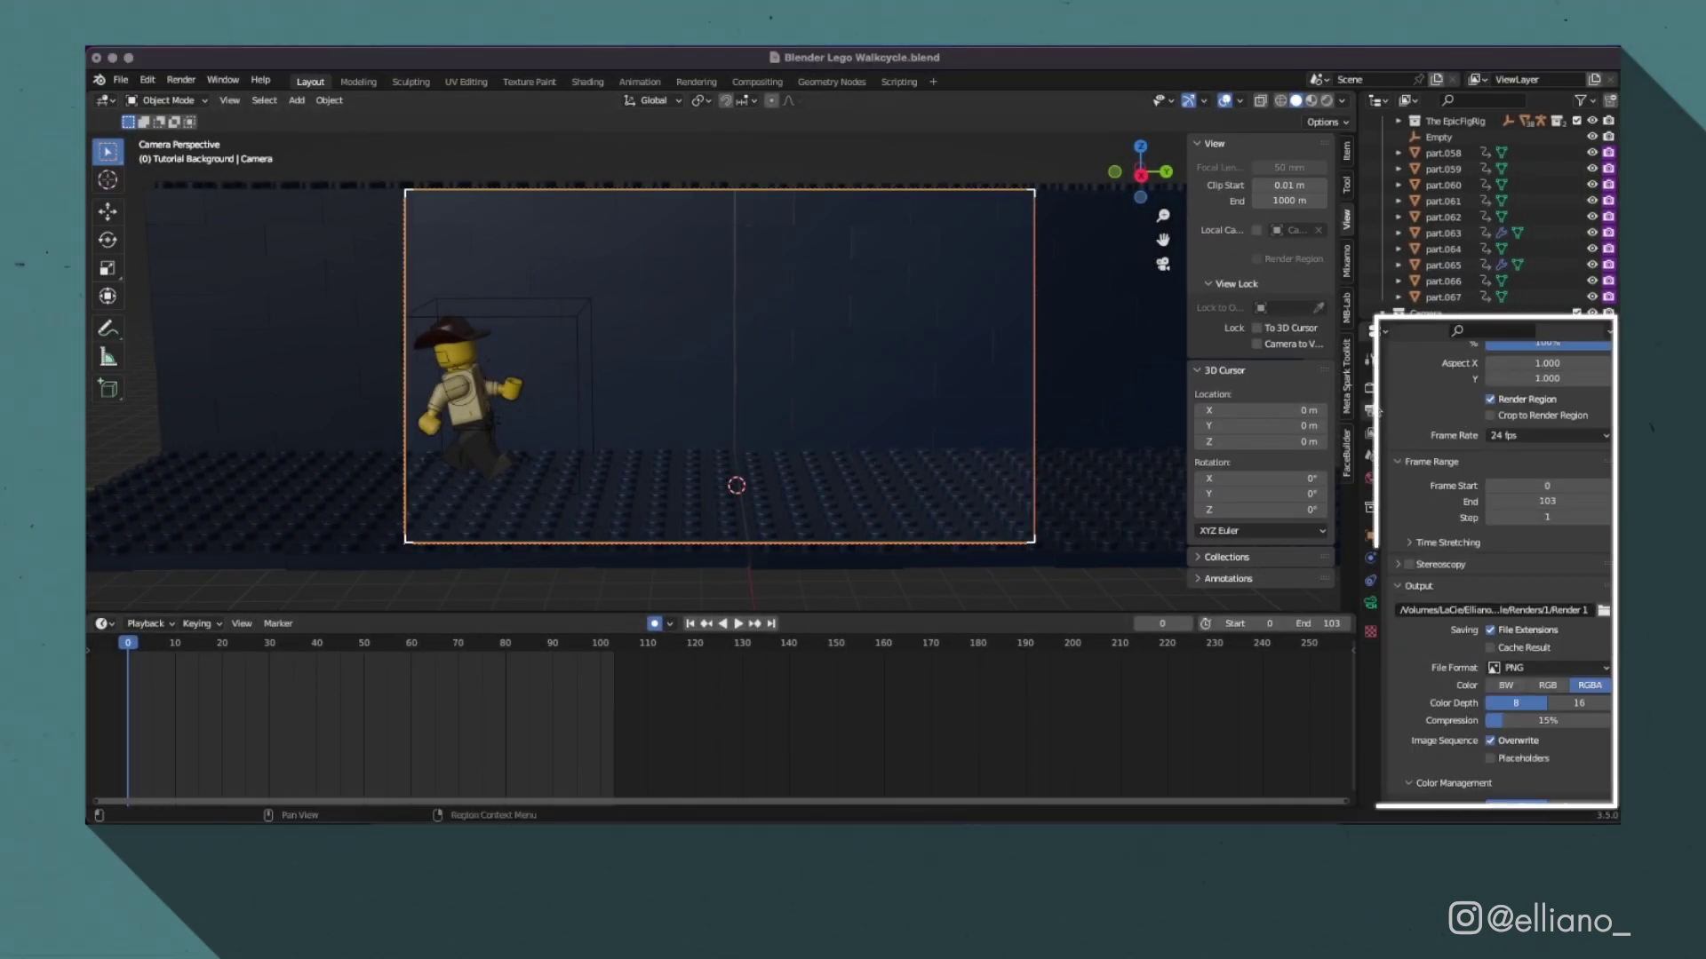
scroll(1411, 476, "down", 3)
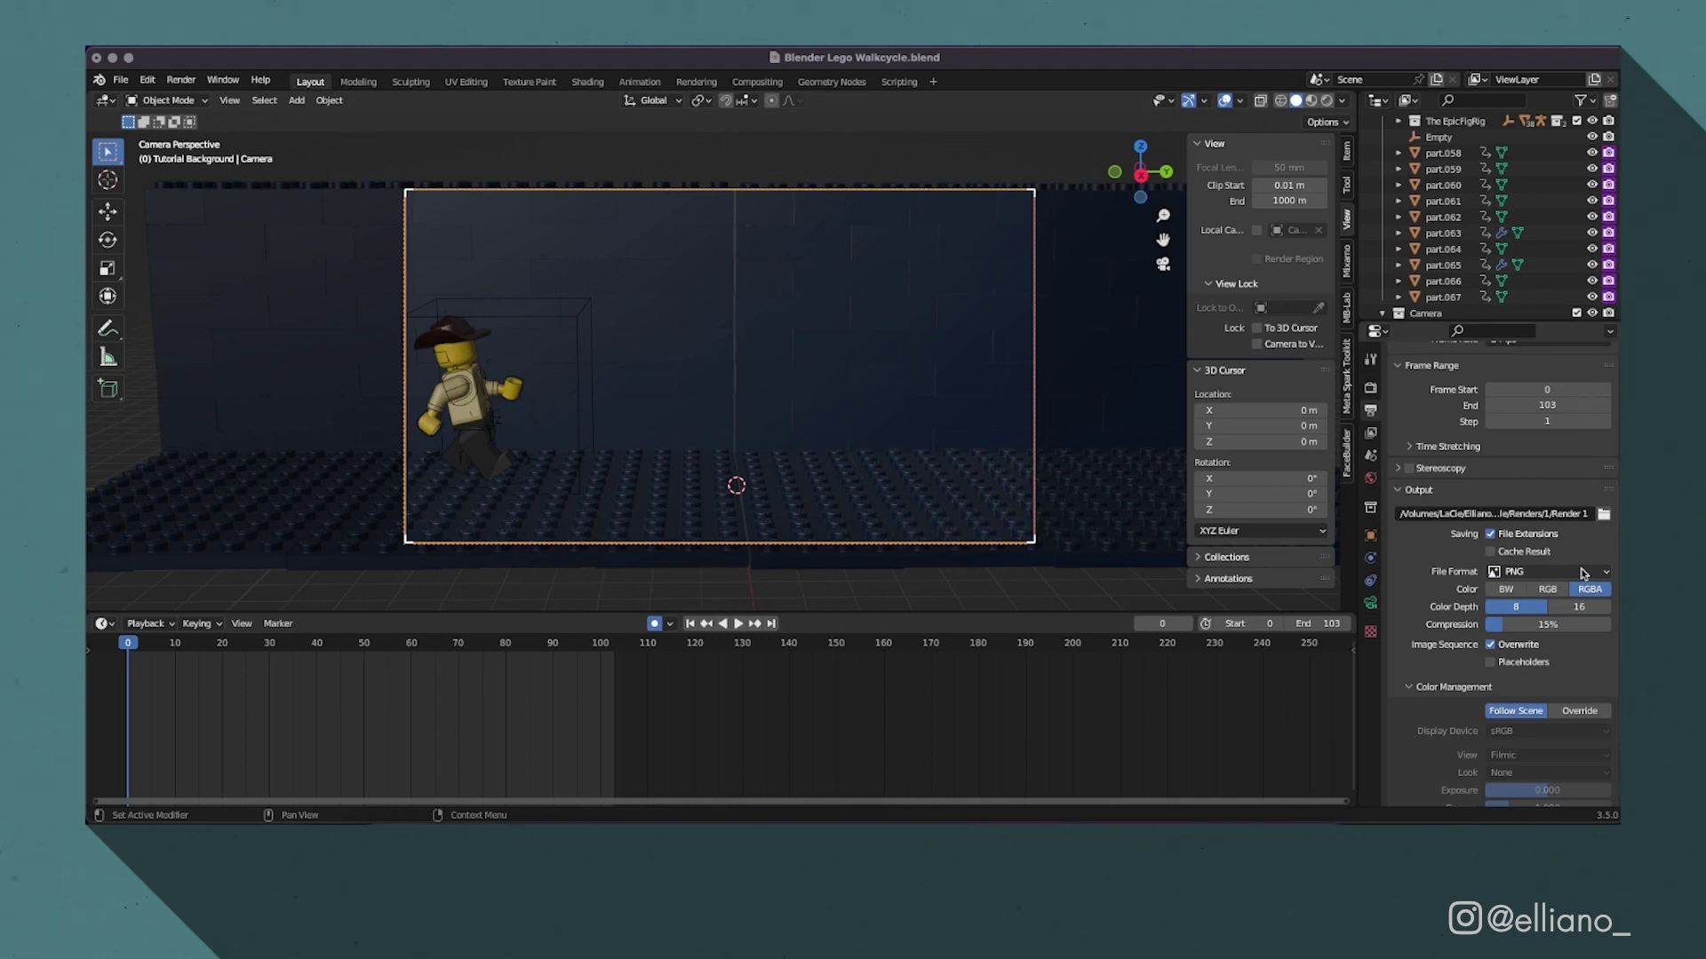
left_click(182, 79)
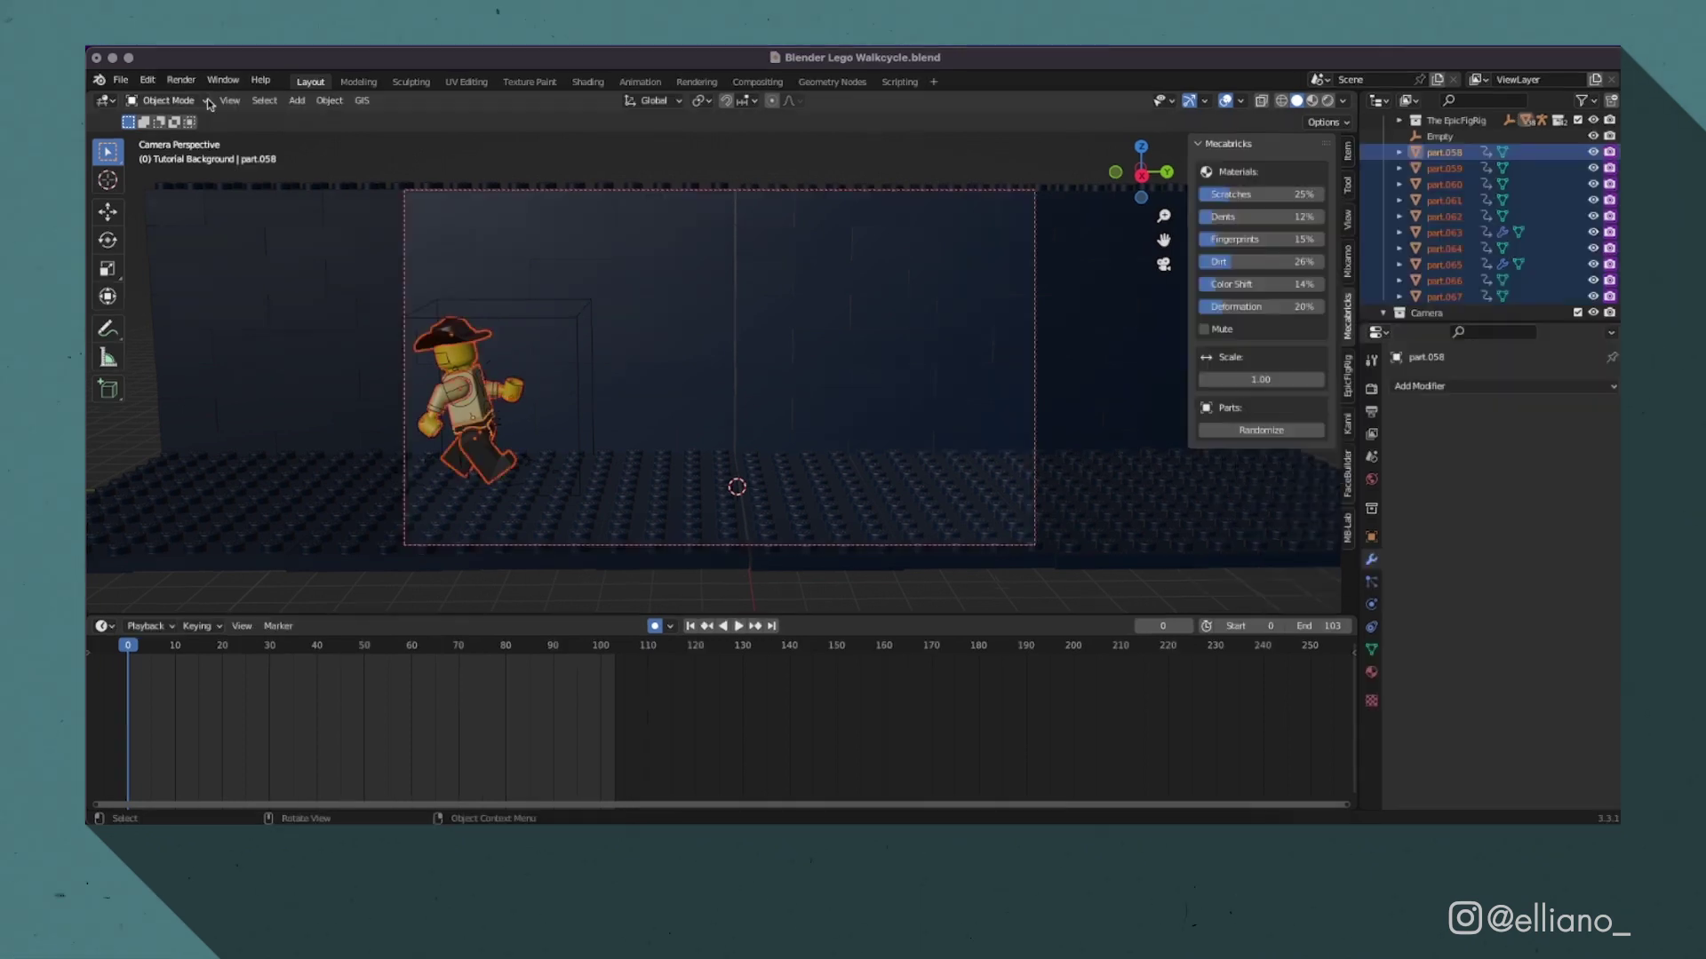
left_click(207, 95)
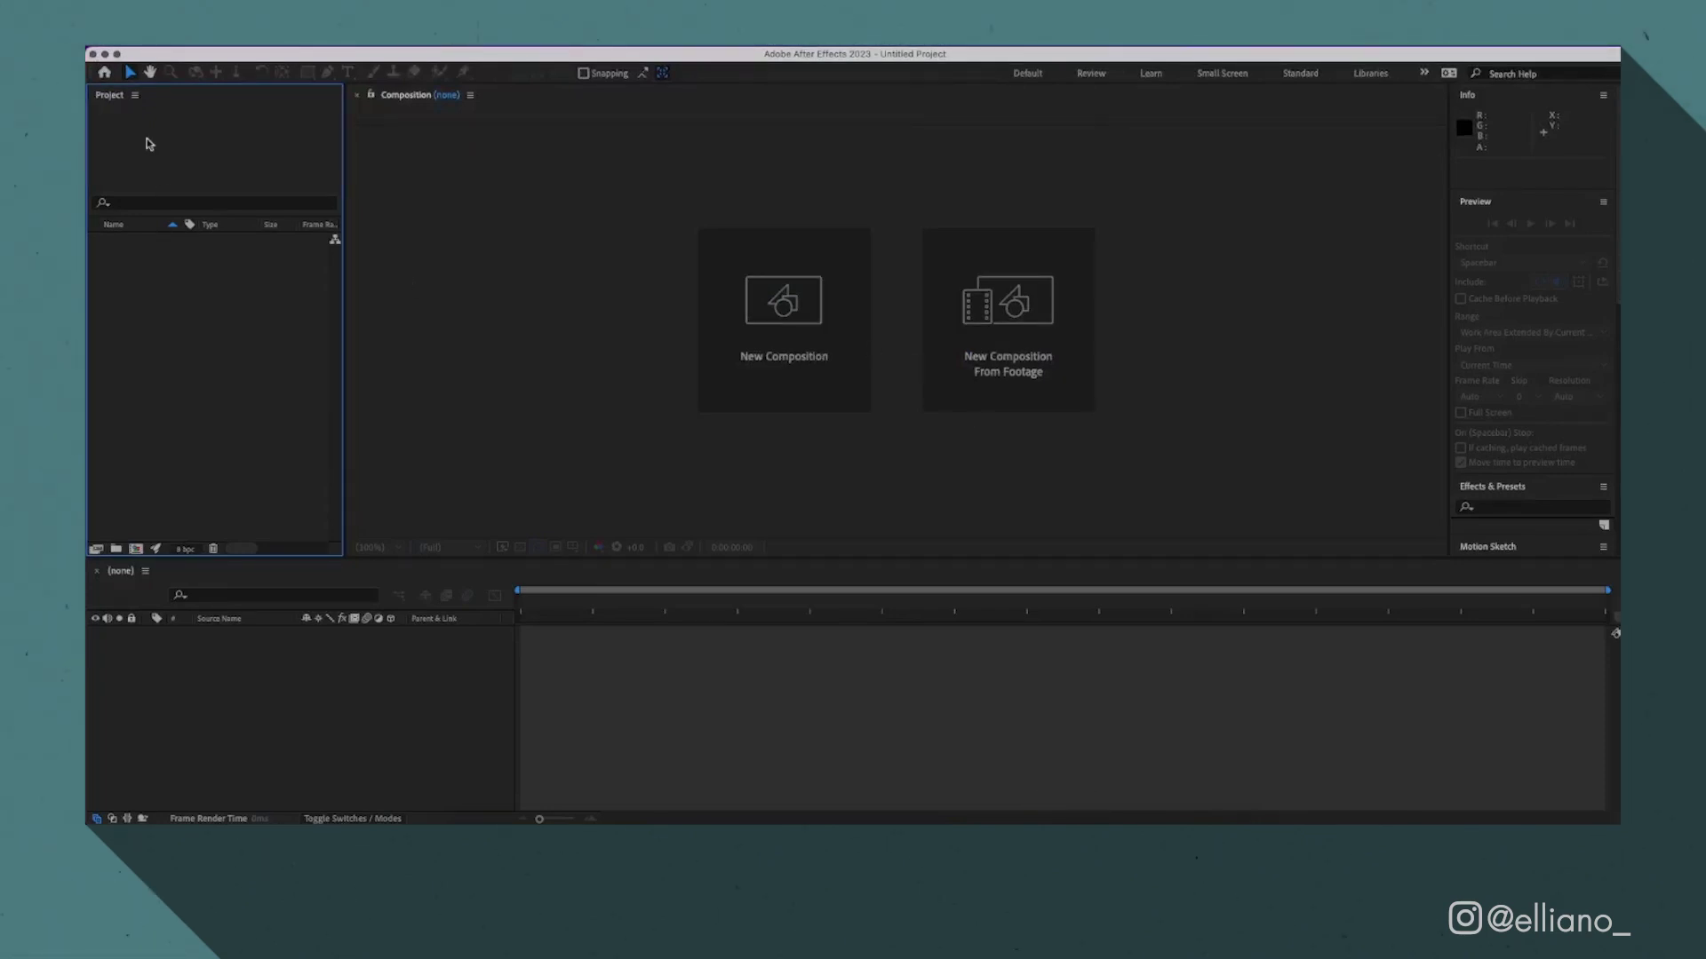
Step: Switch to After Effects and import the rendered frames as a PNG sequence with forced alphabetical order
left_click(238, 43)
mouse_move(270, 270)
left_click(470, 268)
left_click(754, 233)
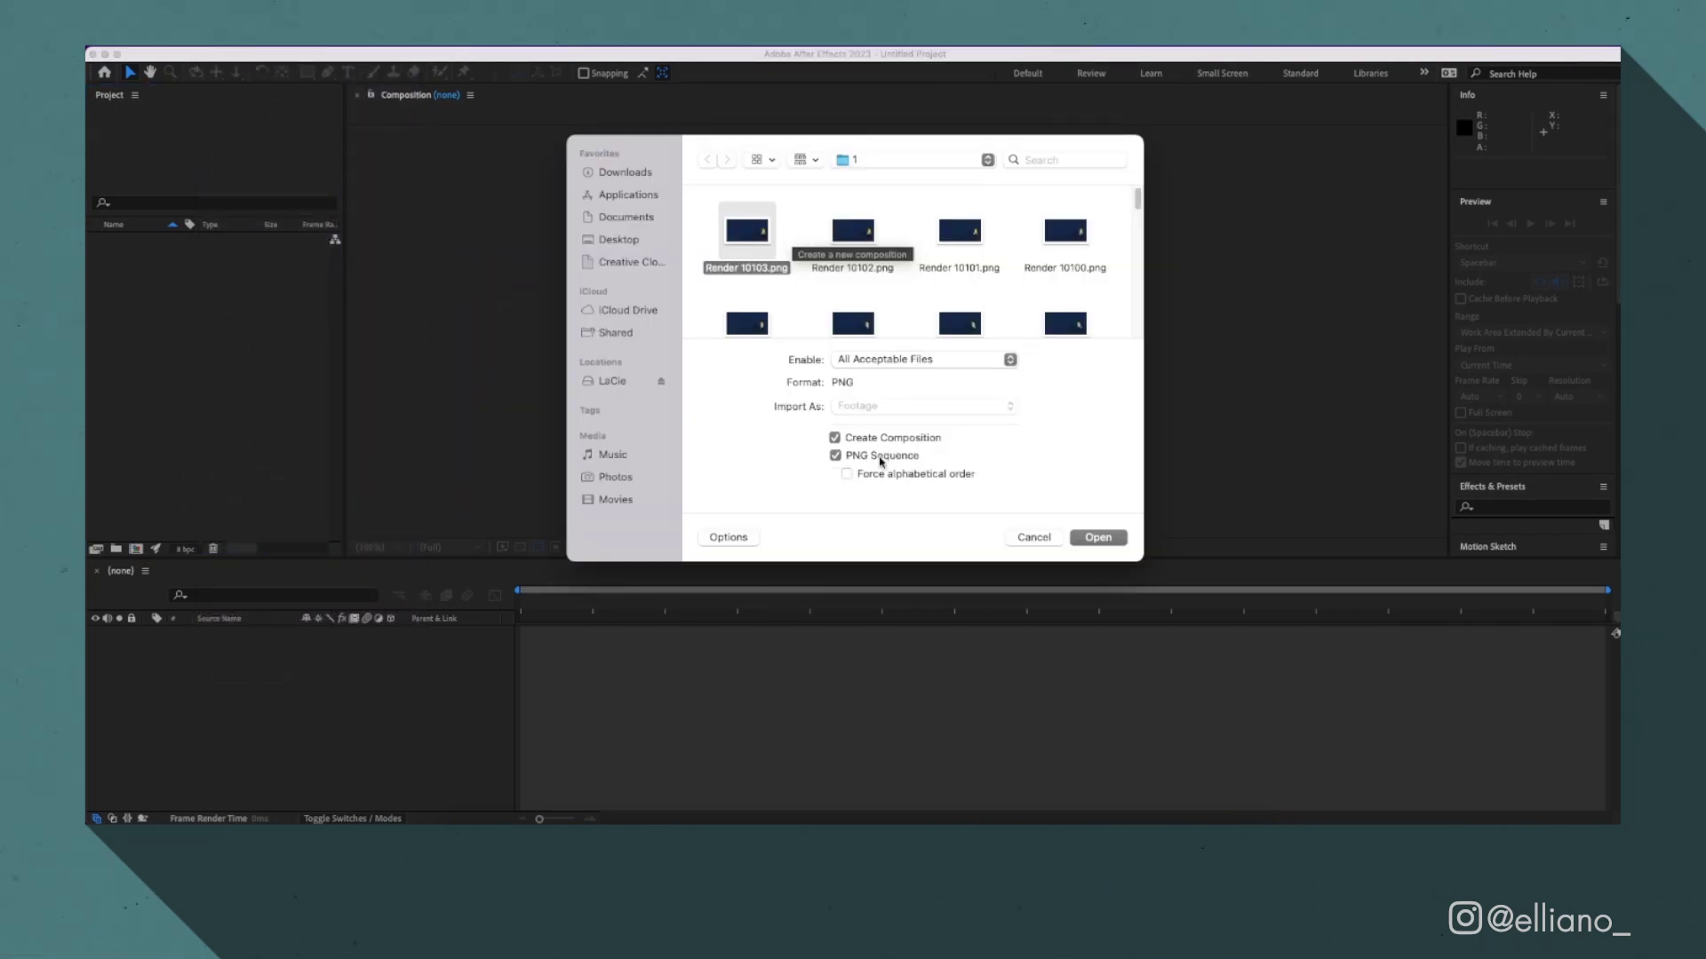
left_click(847, 473)
scroll(1085, 235, "down", 15)
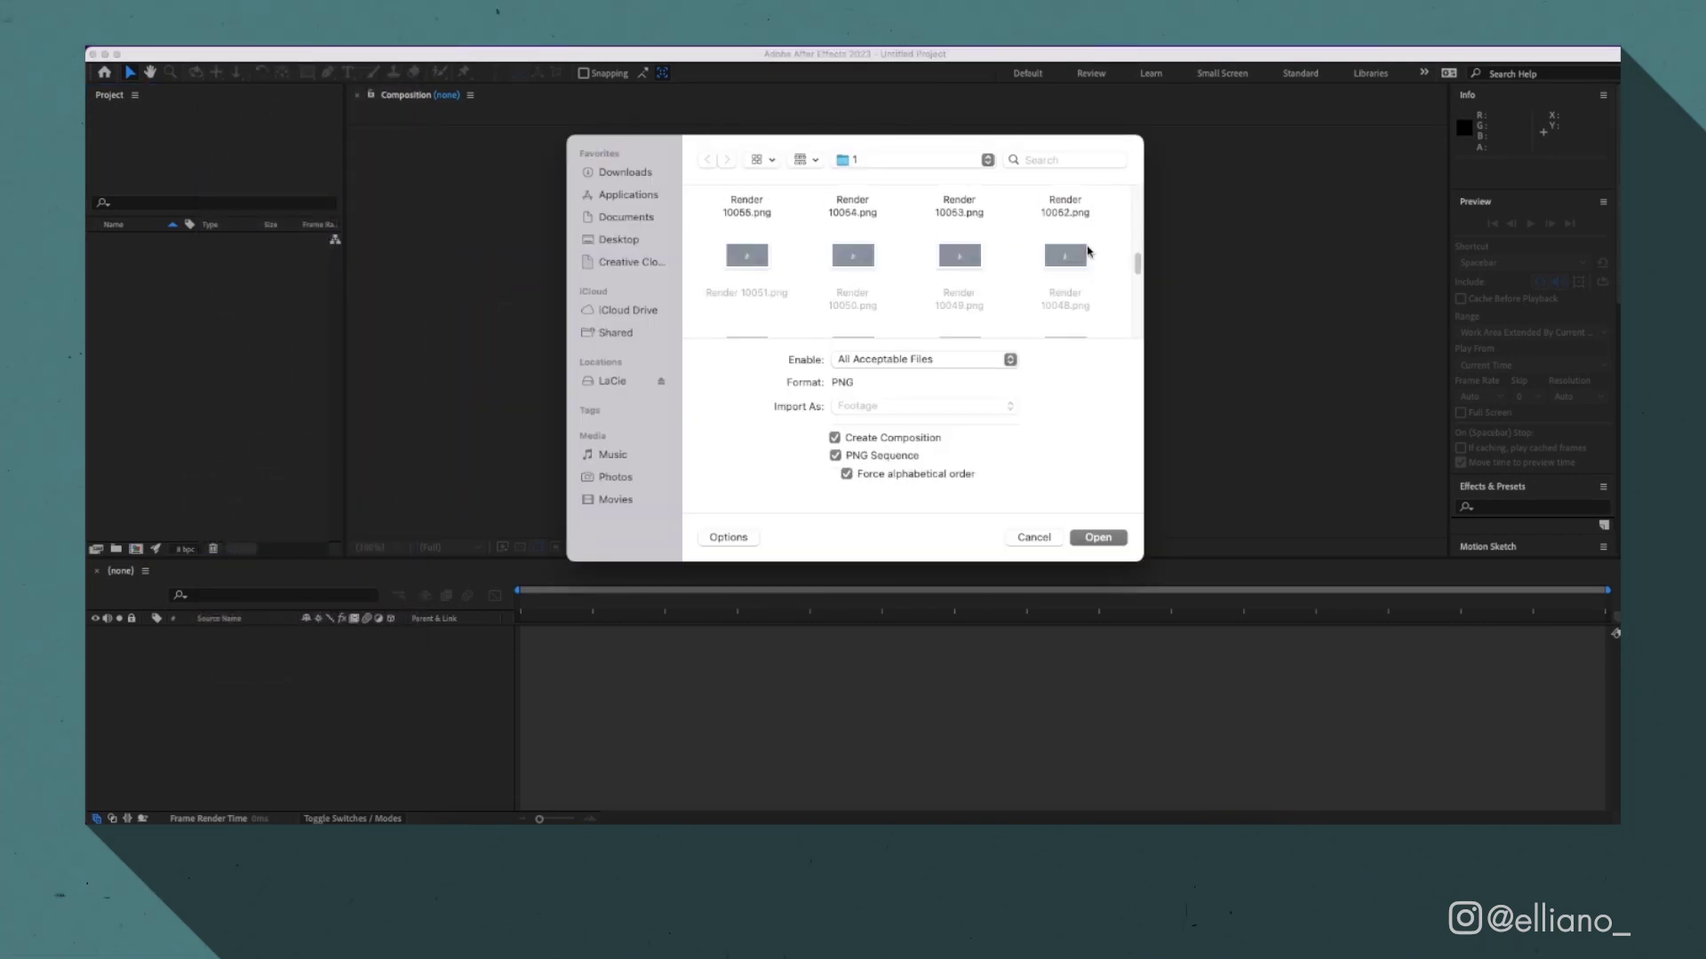
scroll(1088, 266, "down", 3)
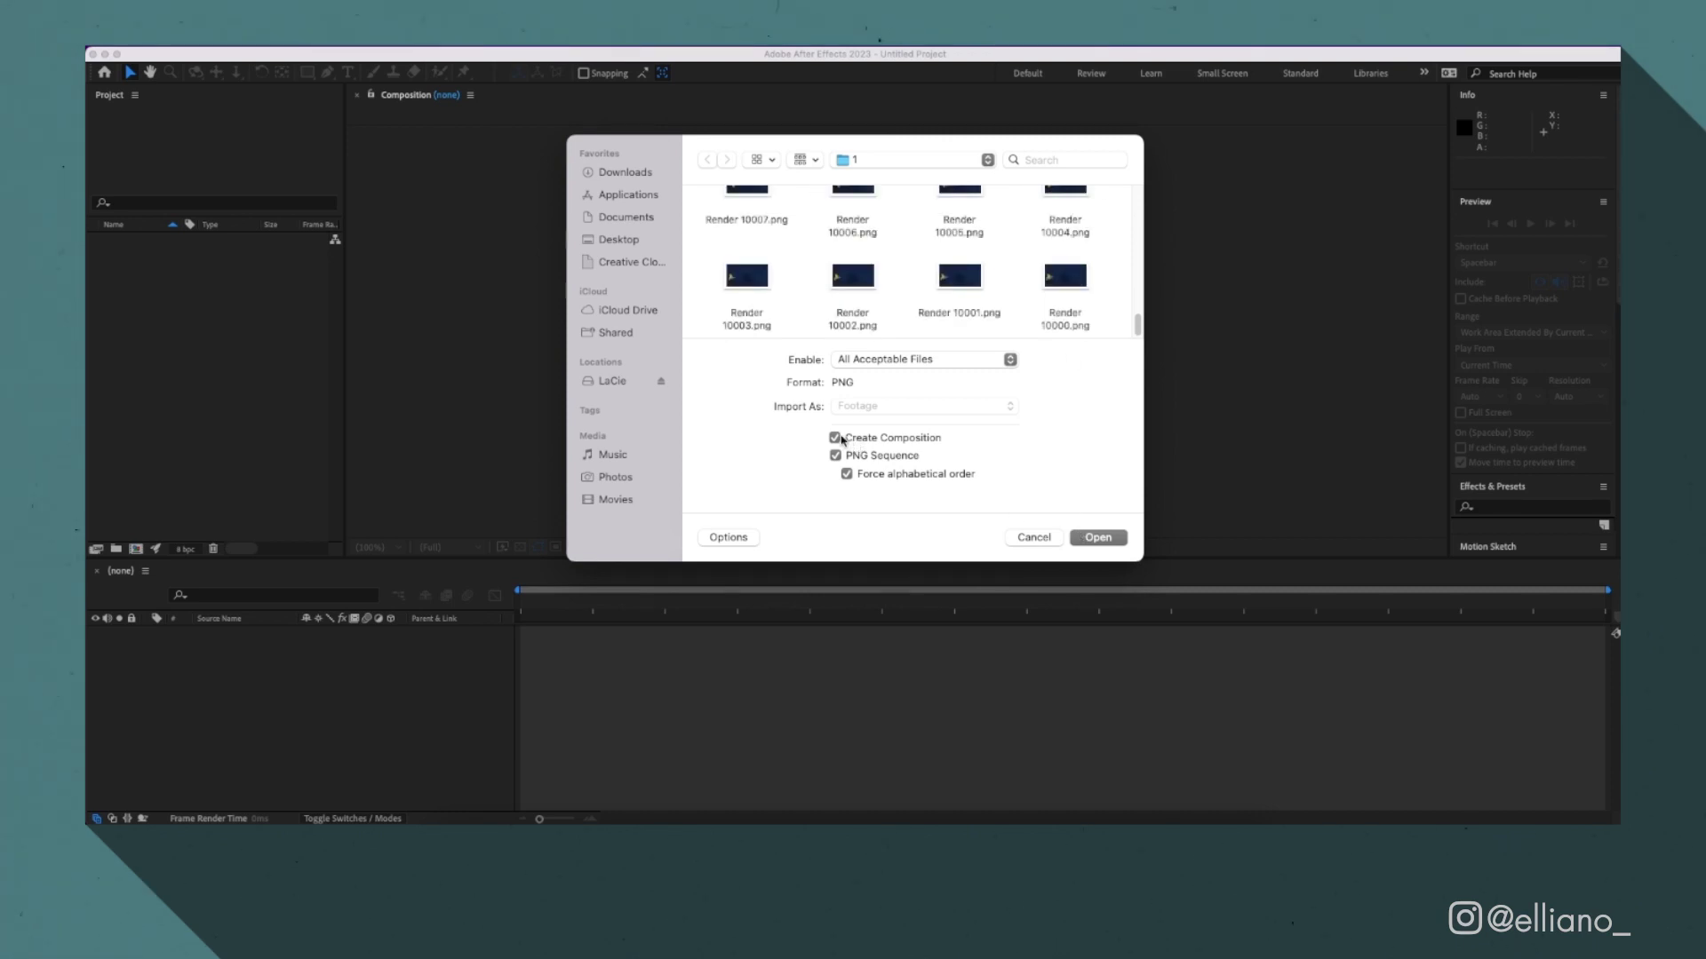
left_click(1111, 536)
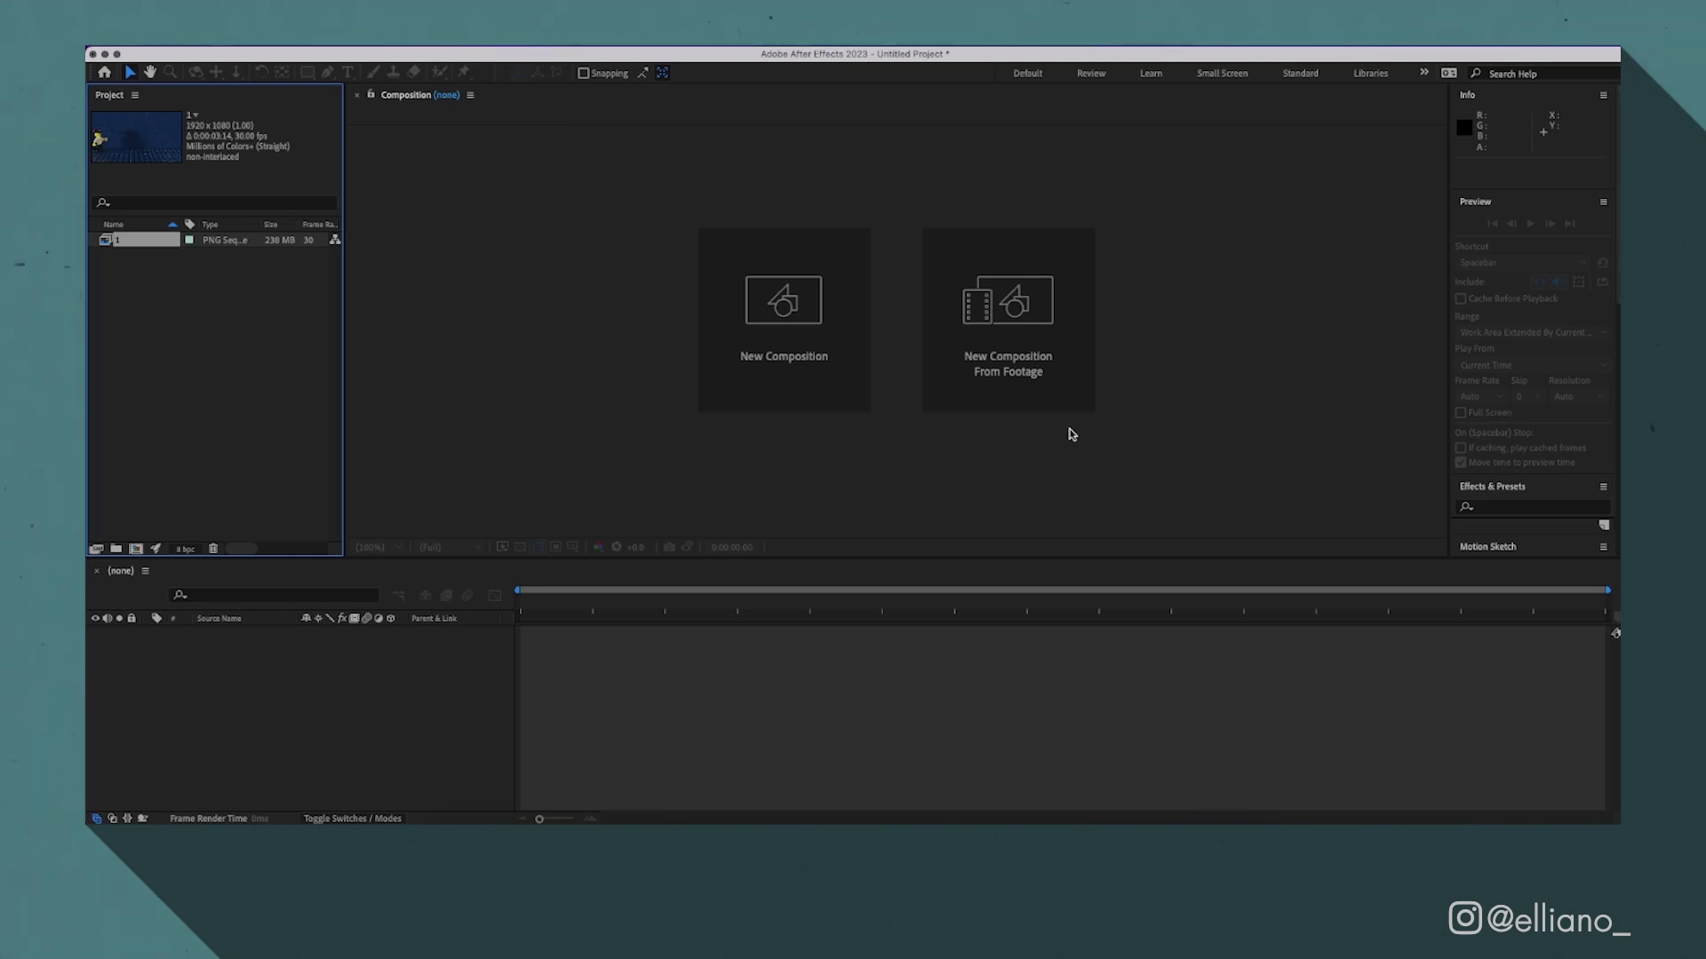
Step: Interpret the imported PNG sequence footage at 24 frames per second
right_click(164, 249)
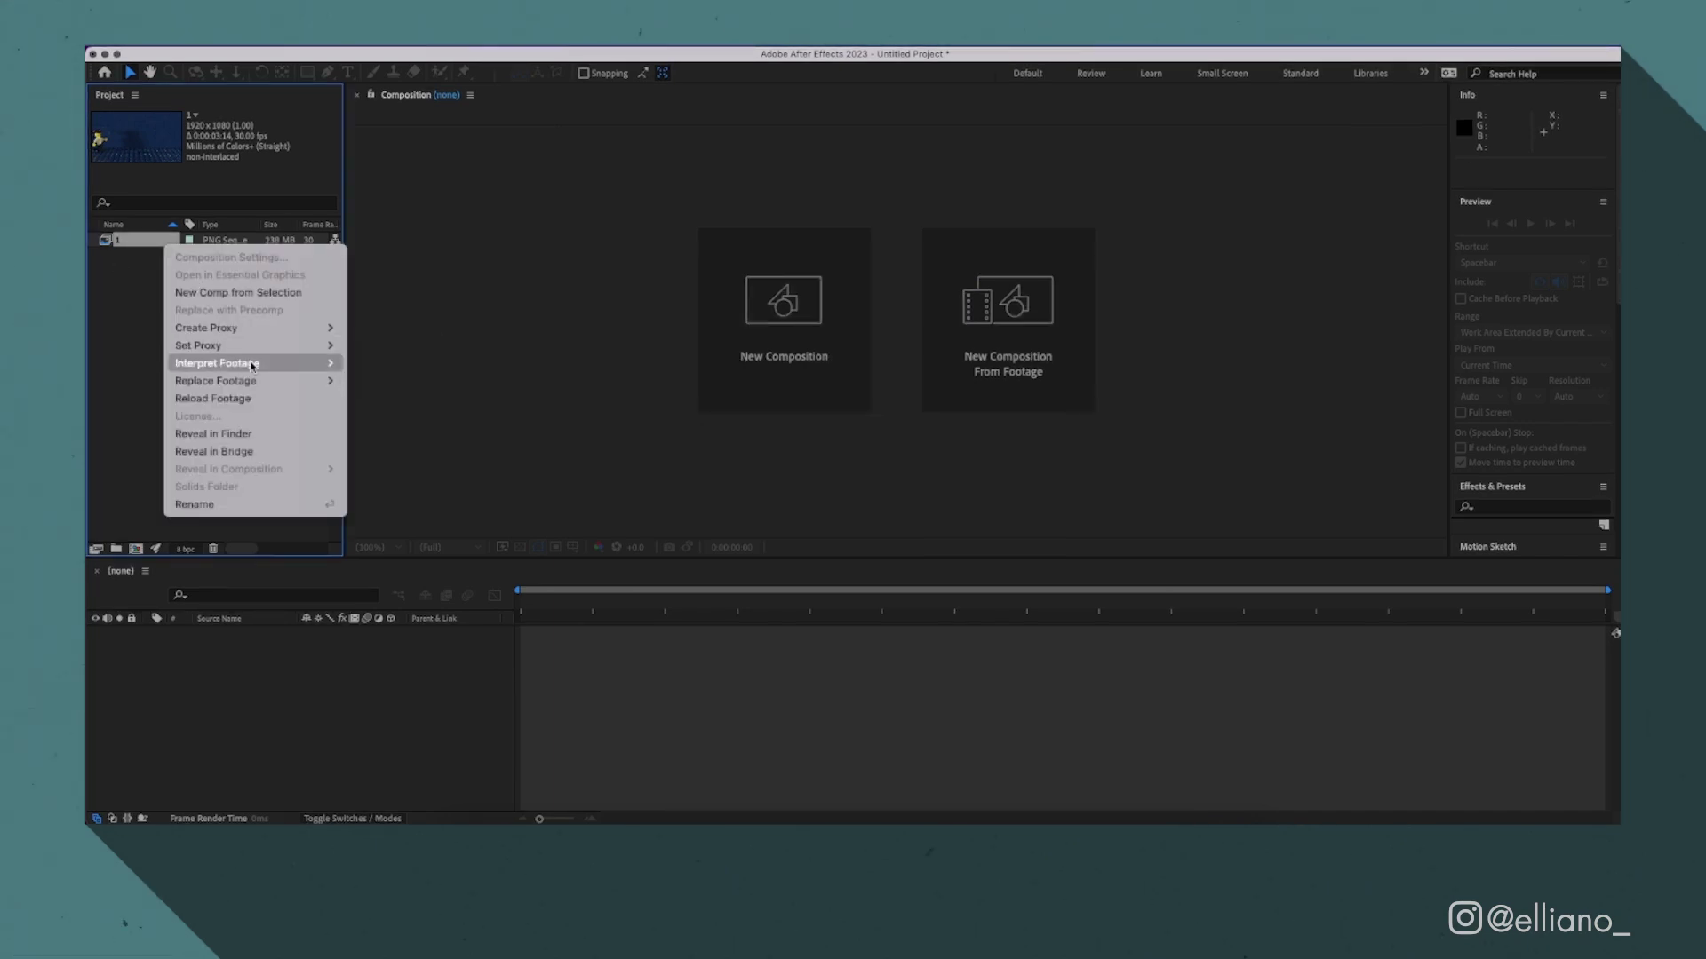
mouse_move(257, 364)
left_click(427, 365)
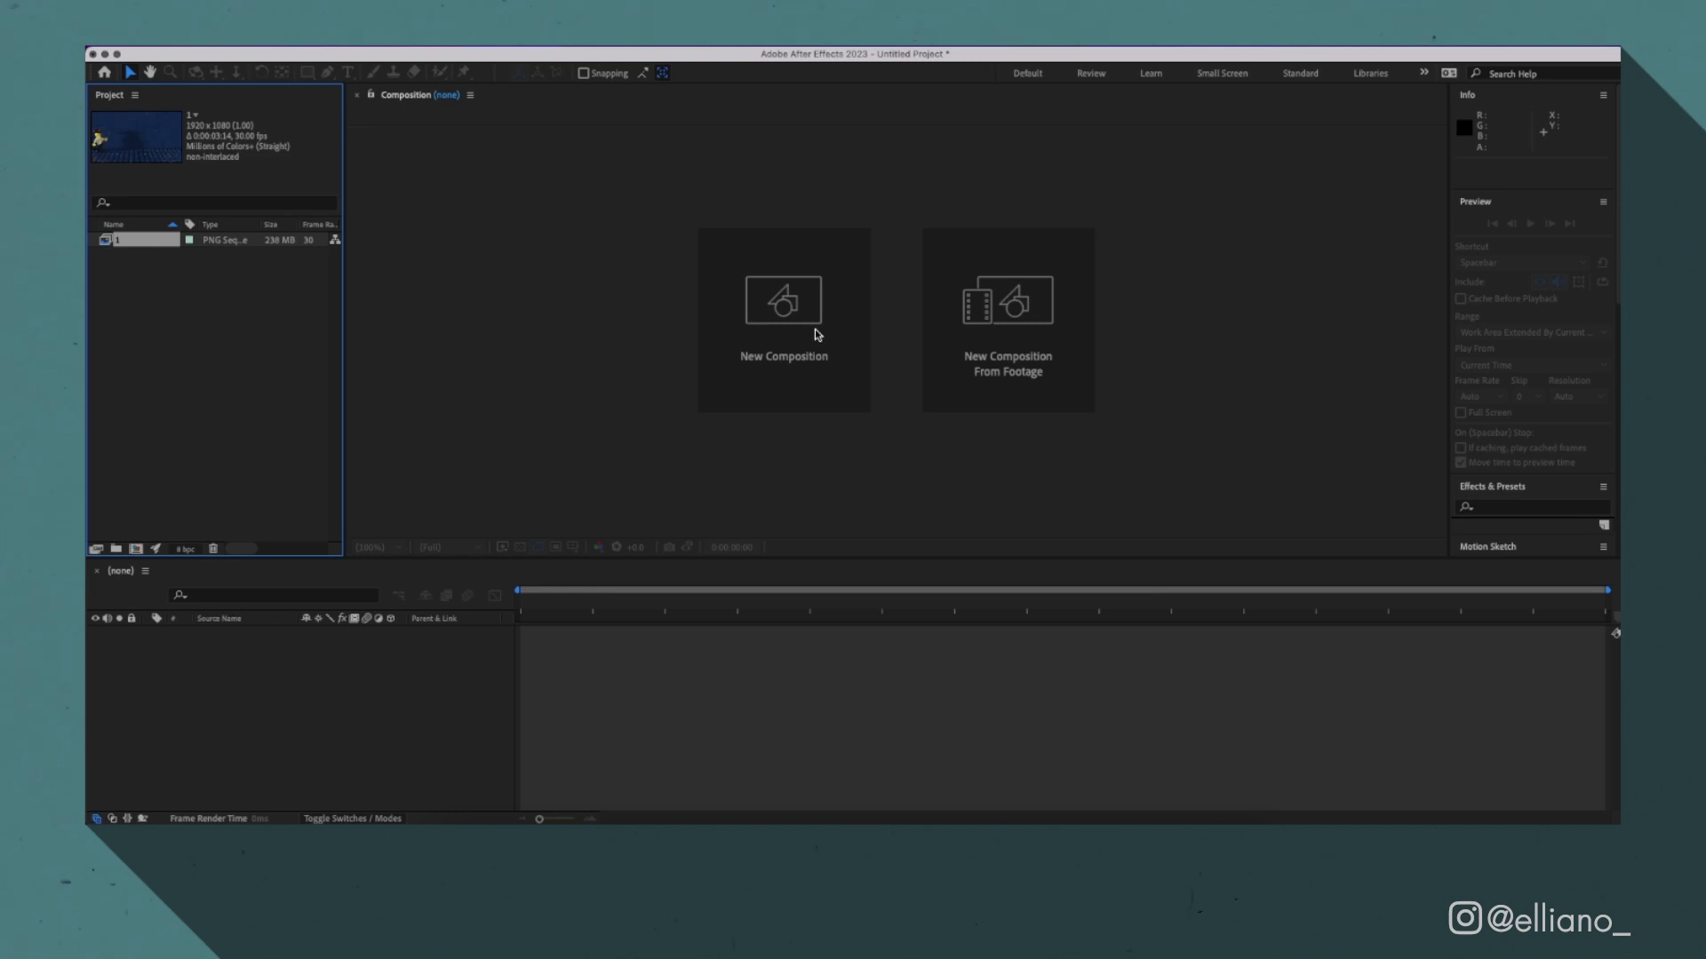
left_click(777, 359)
type("24")
left_click(1073, 742)
Step: Place the PNG sequence in the timeline as a new composition and preview its playback
left_click_drag(134, 237, 127, 572)
key("space")
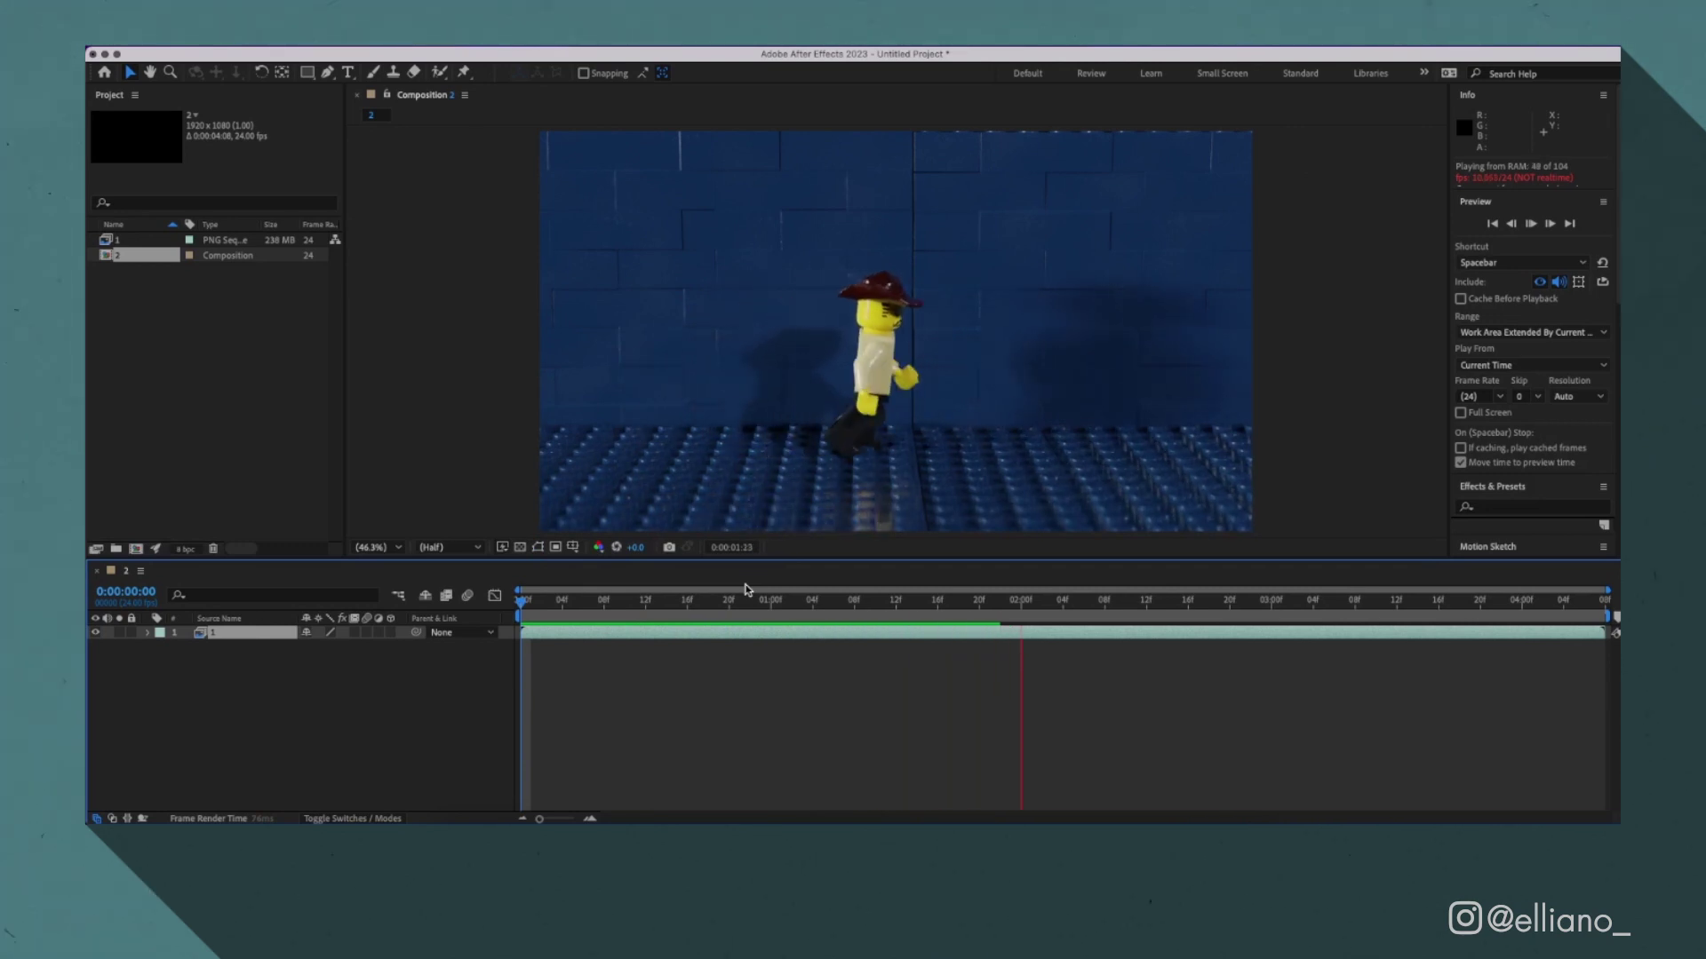
key("space")
Step: Add an adjustment layer above the sequence and apply the Posterize Time effect to it
left_click(368, 42)
mouse_move(391, 51)
left_click(662, 164)
left_click(1475, 511)
type("poster")
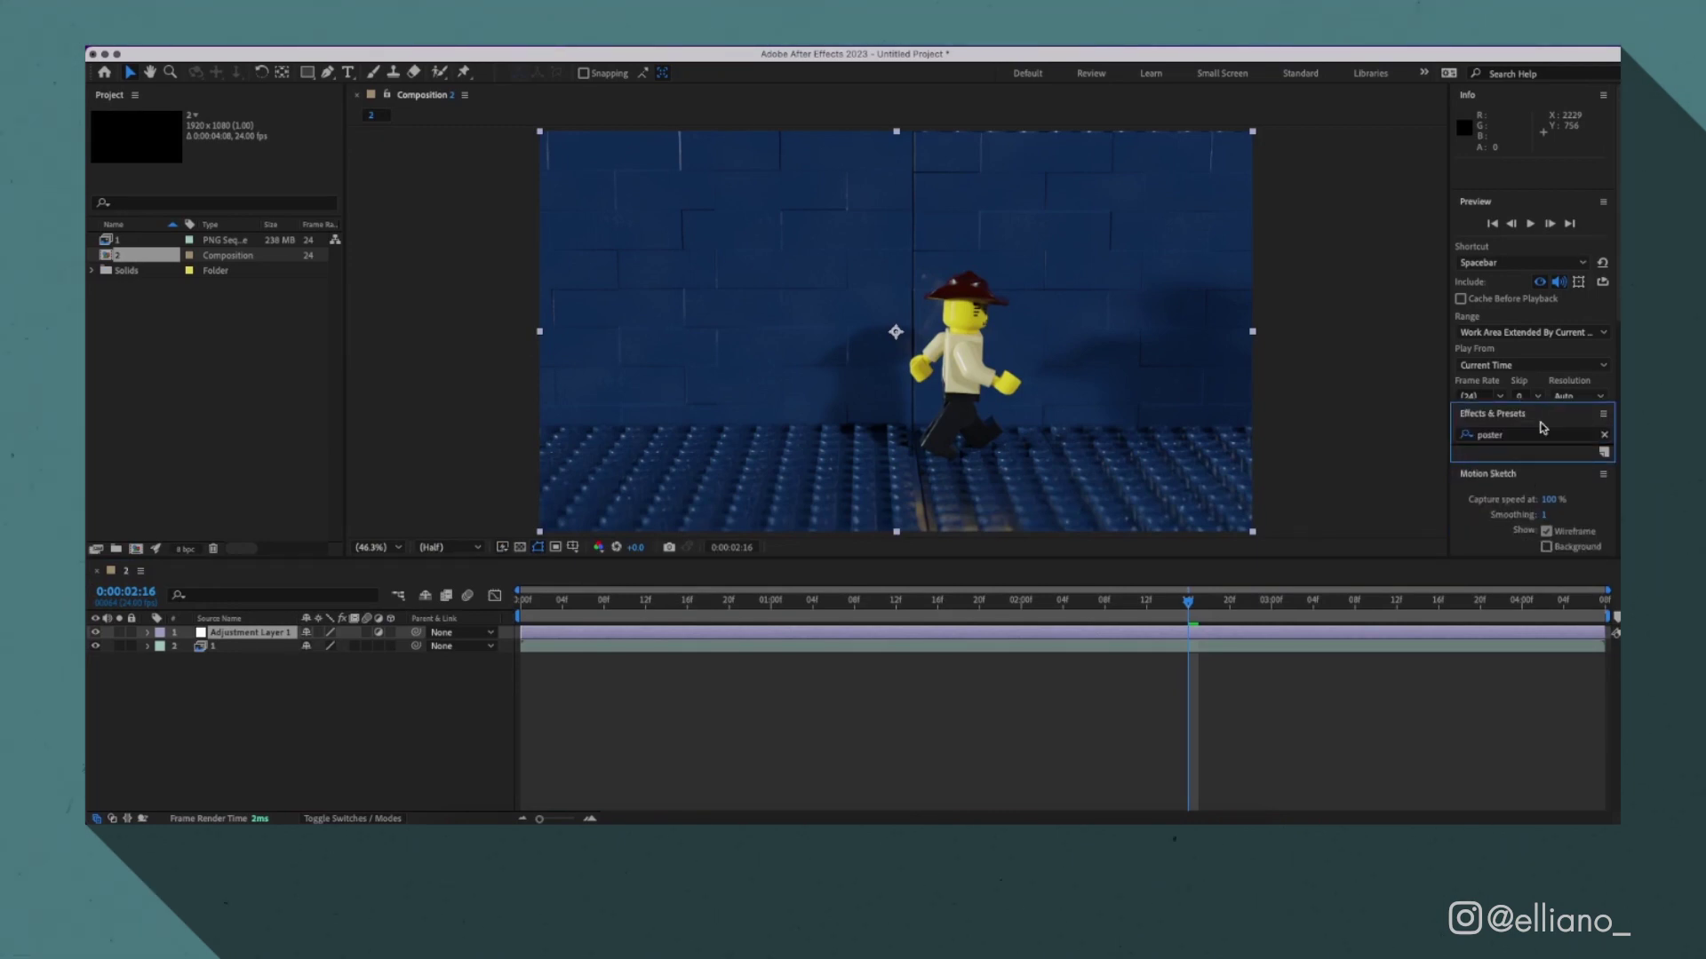
left_click(1503, 490)
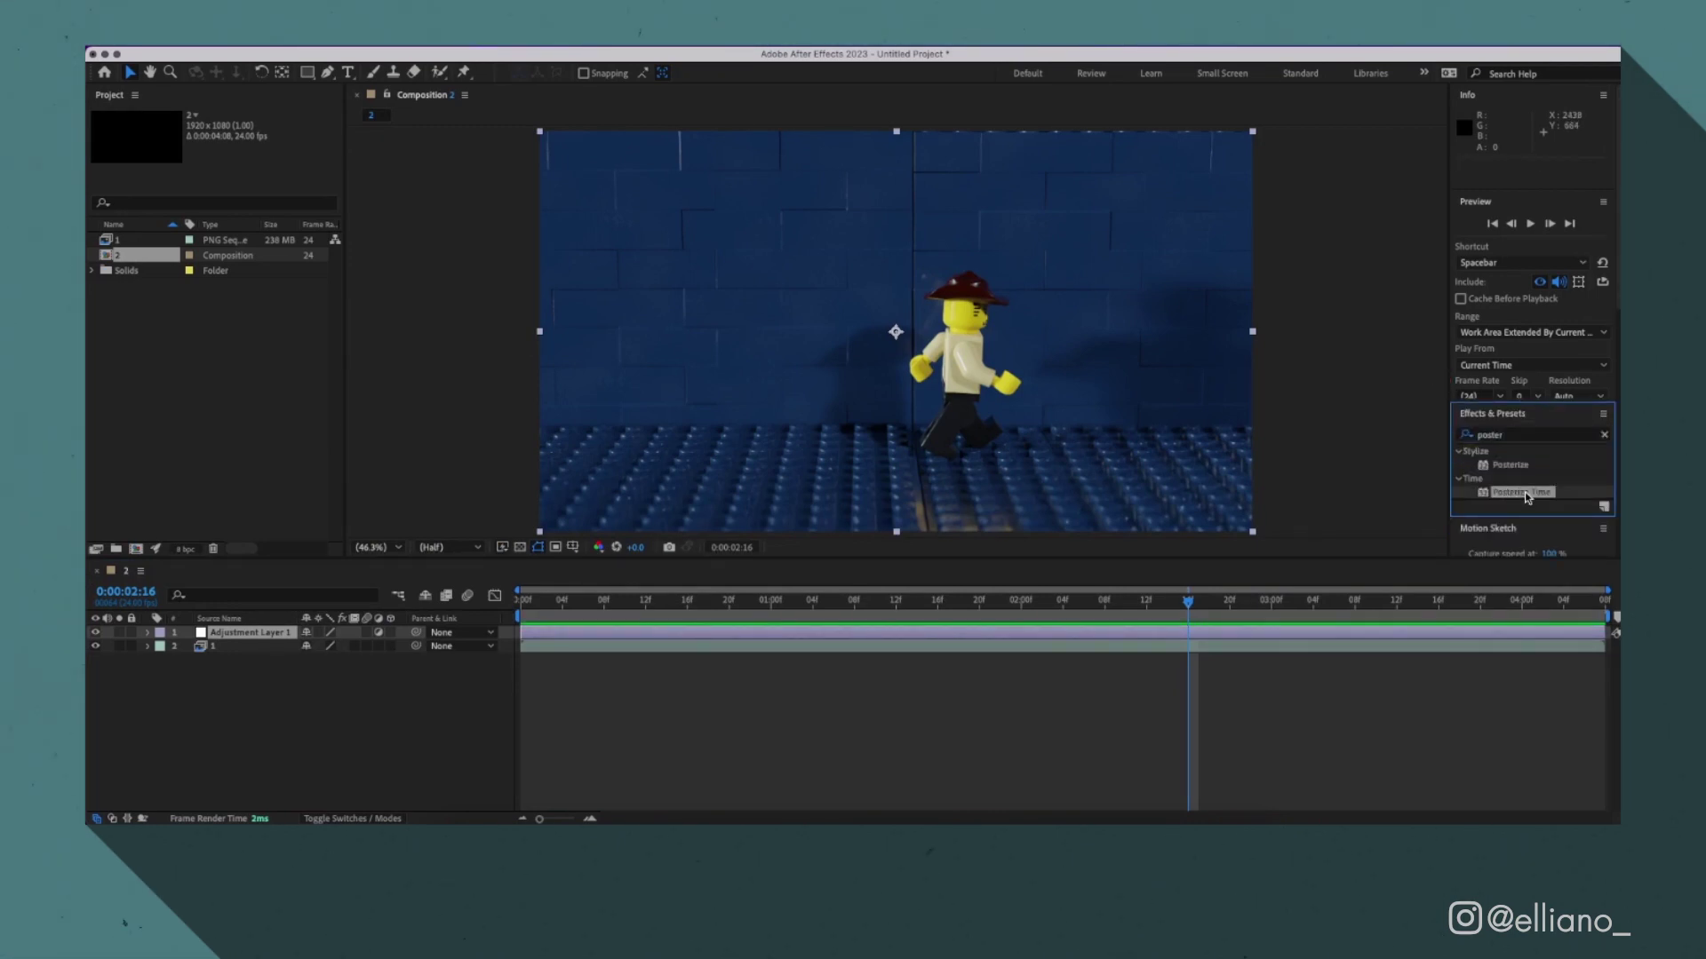
left_click_drag(1527, 497, 1258, 636)
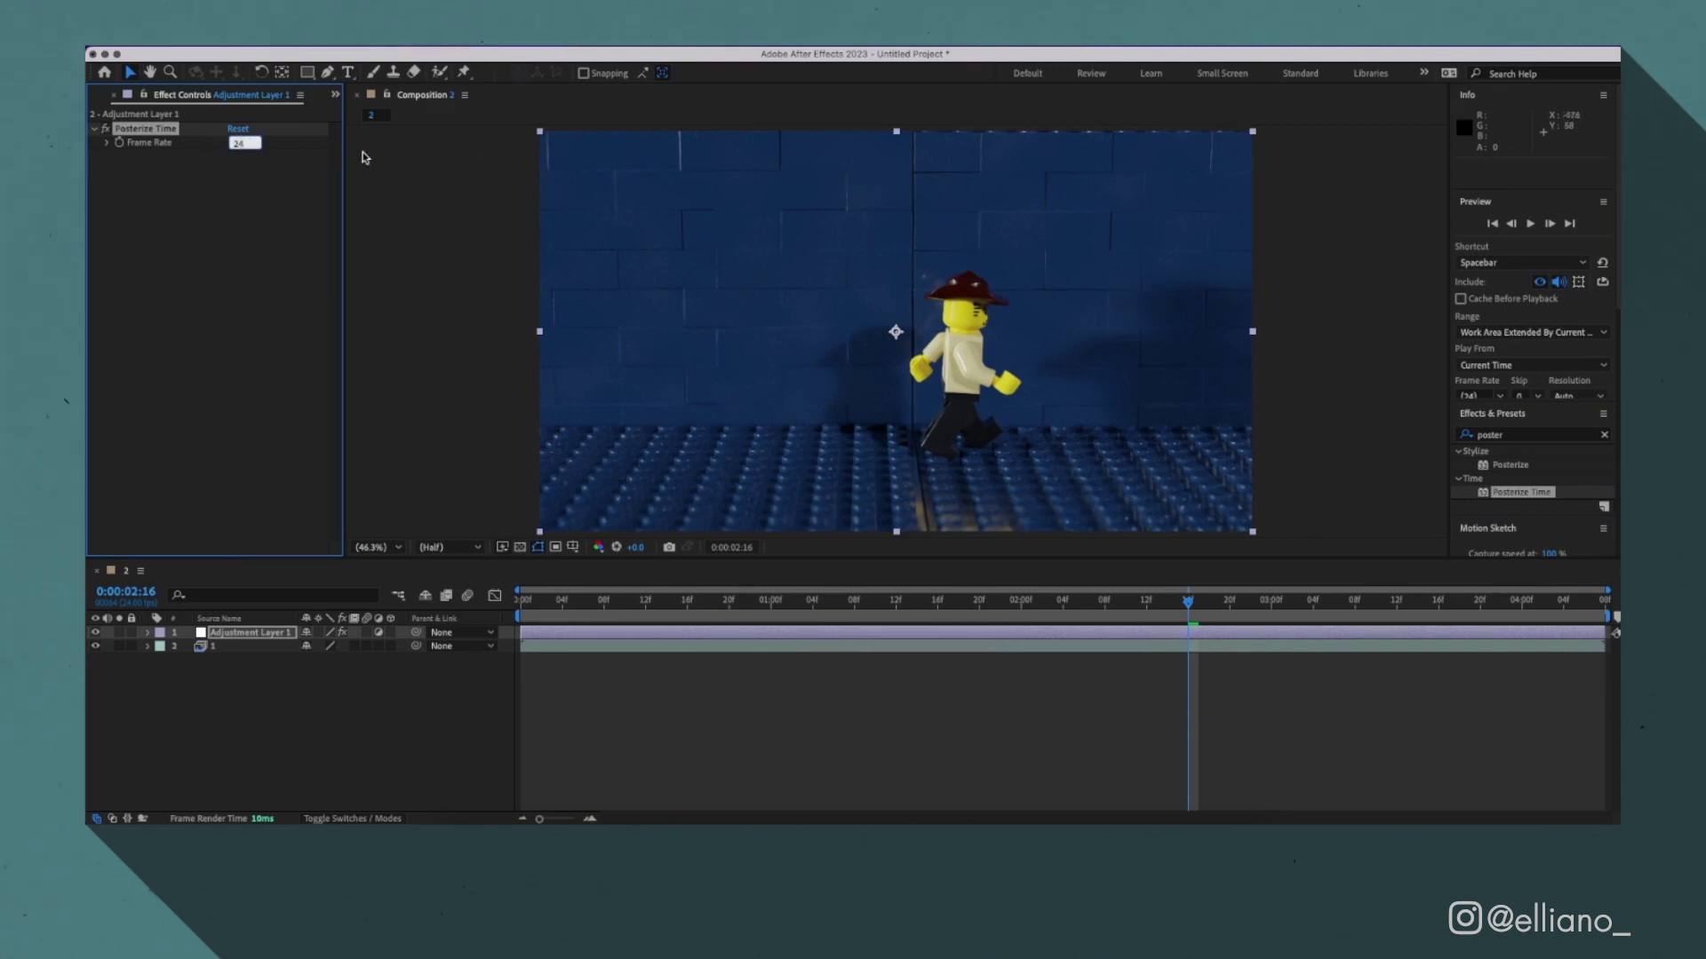
Step: Set the Posterize Time frame rate to 12 and preview the stop-motion walk
type("12")
key("Return")
key("space")
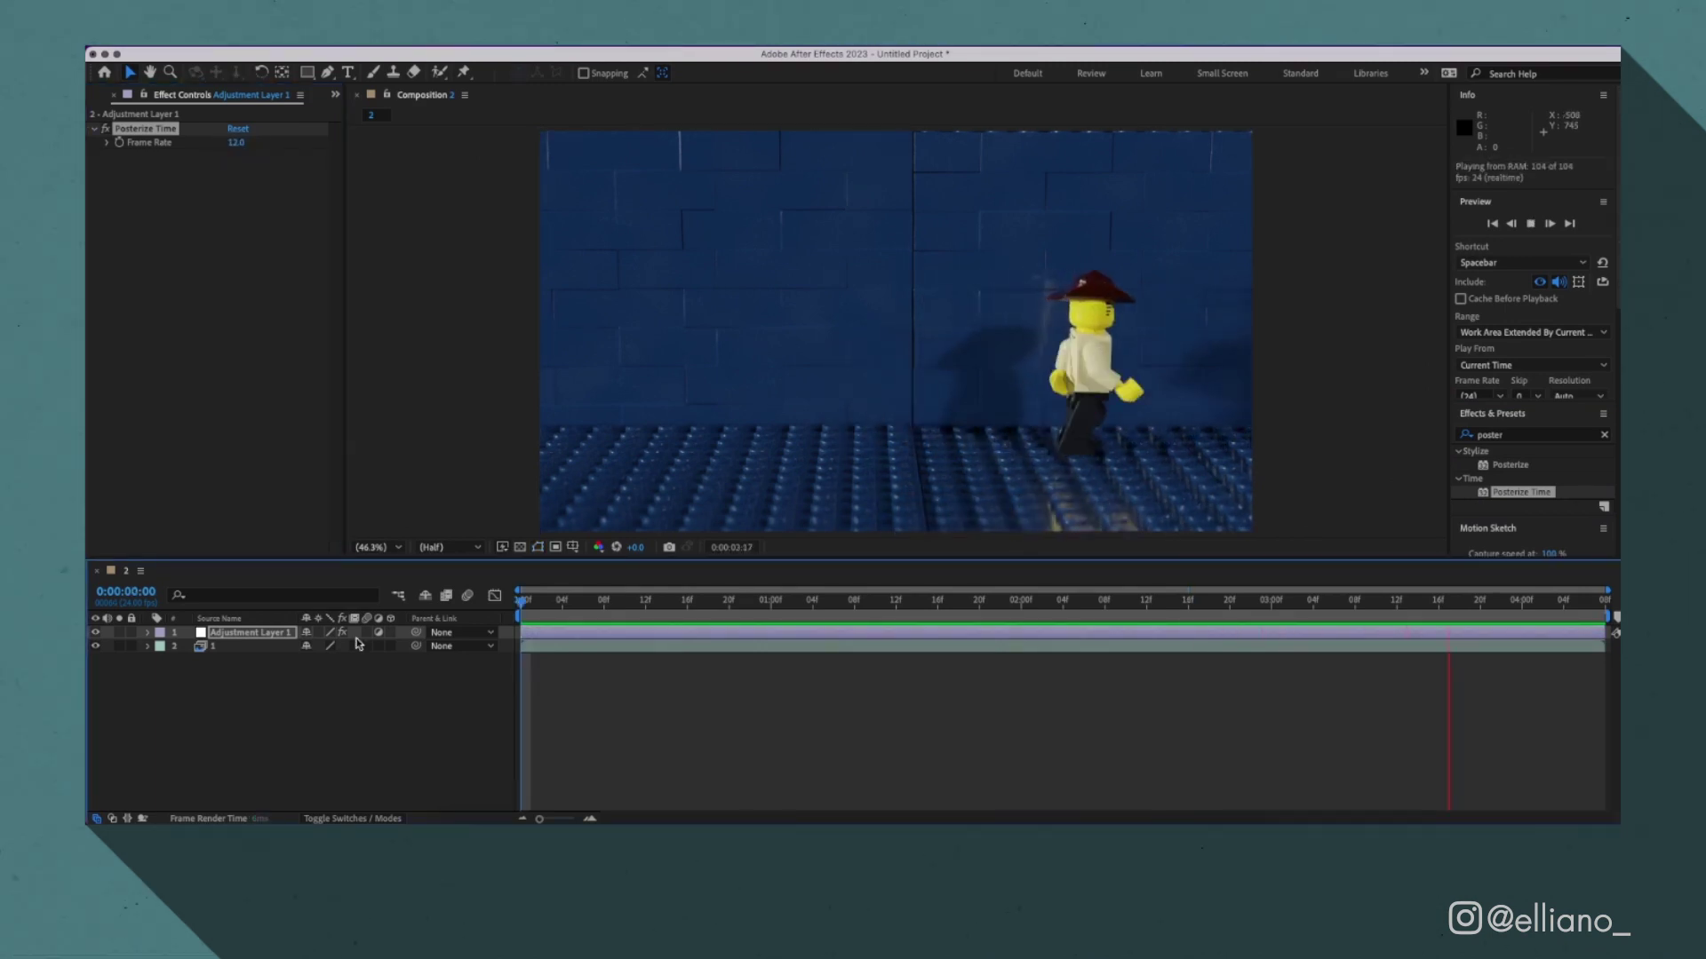